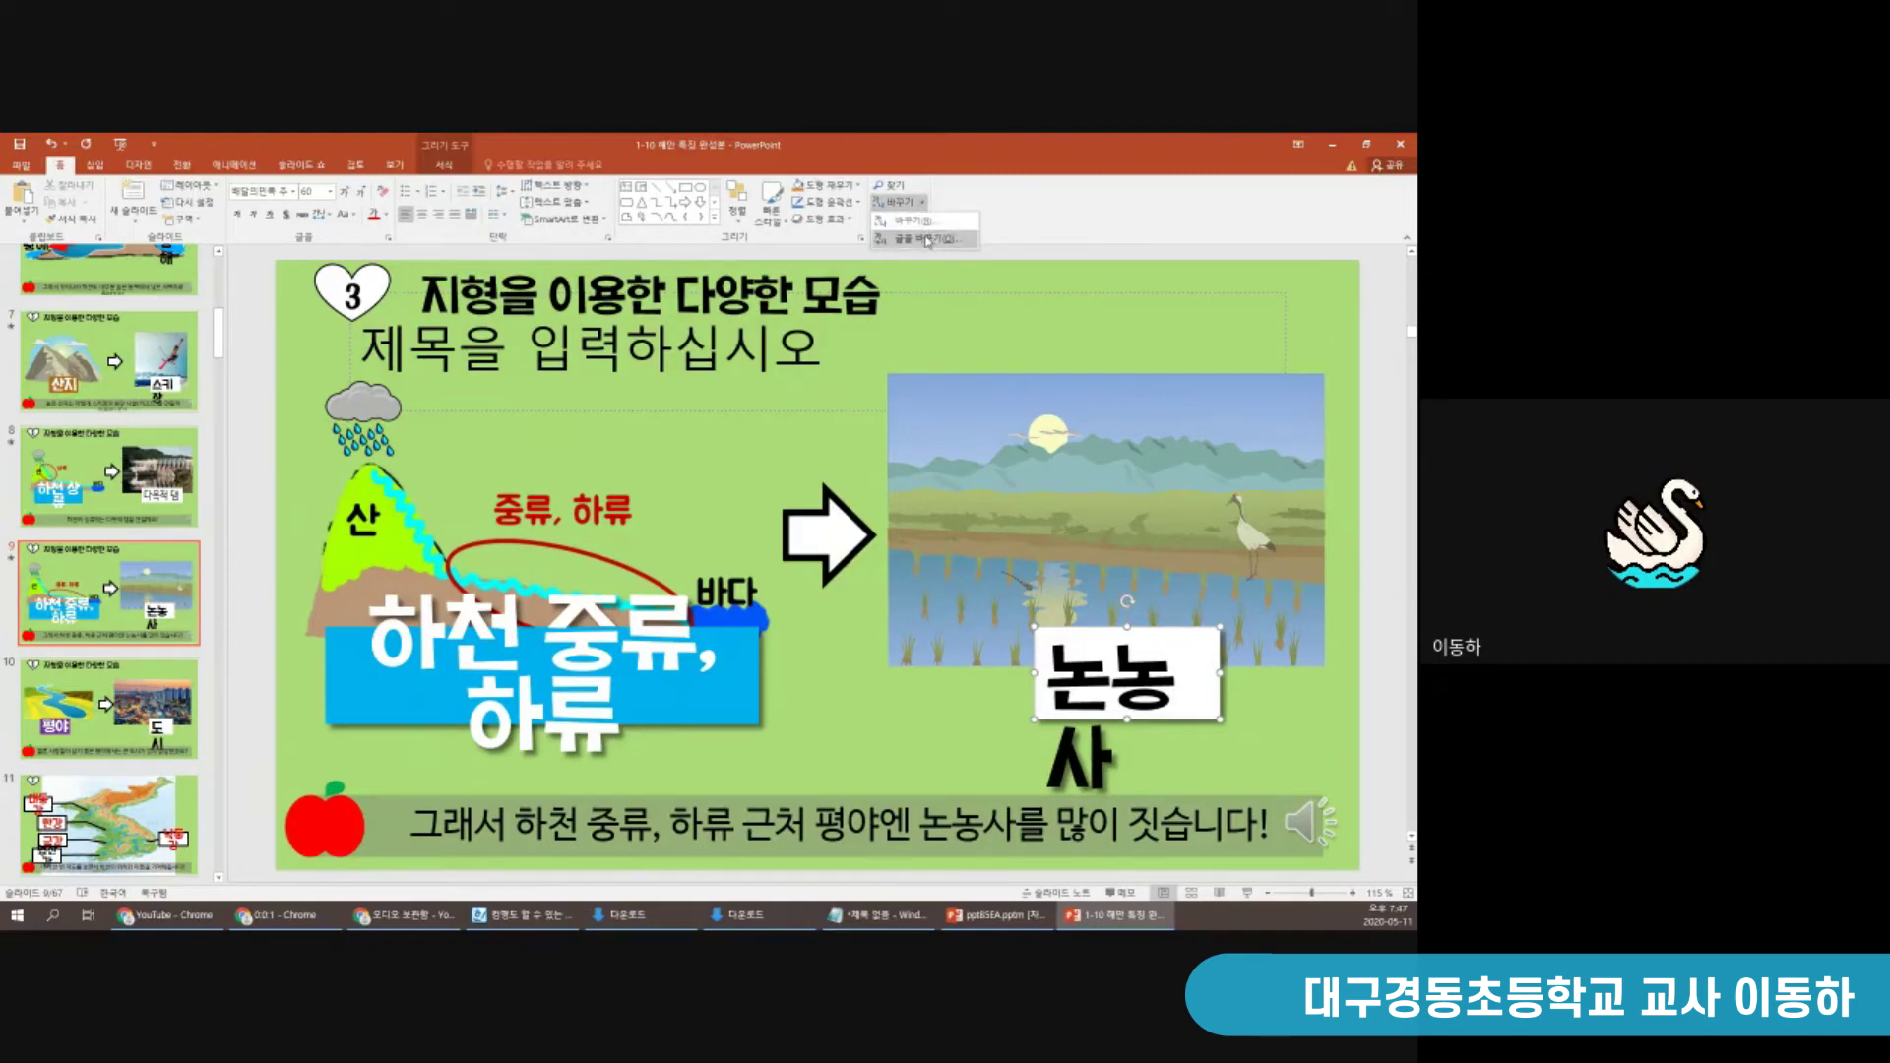
Replace the font 배달의민족 주아 with 나눔바른펜 throughout the presentation
left_click(928, 240)
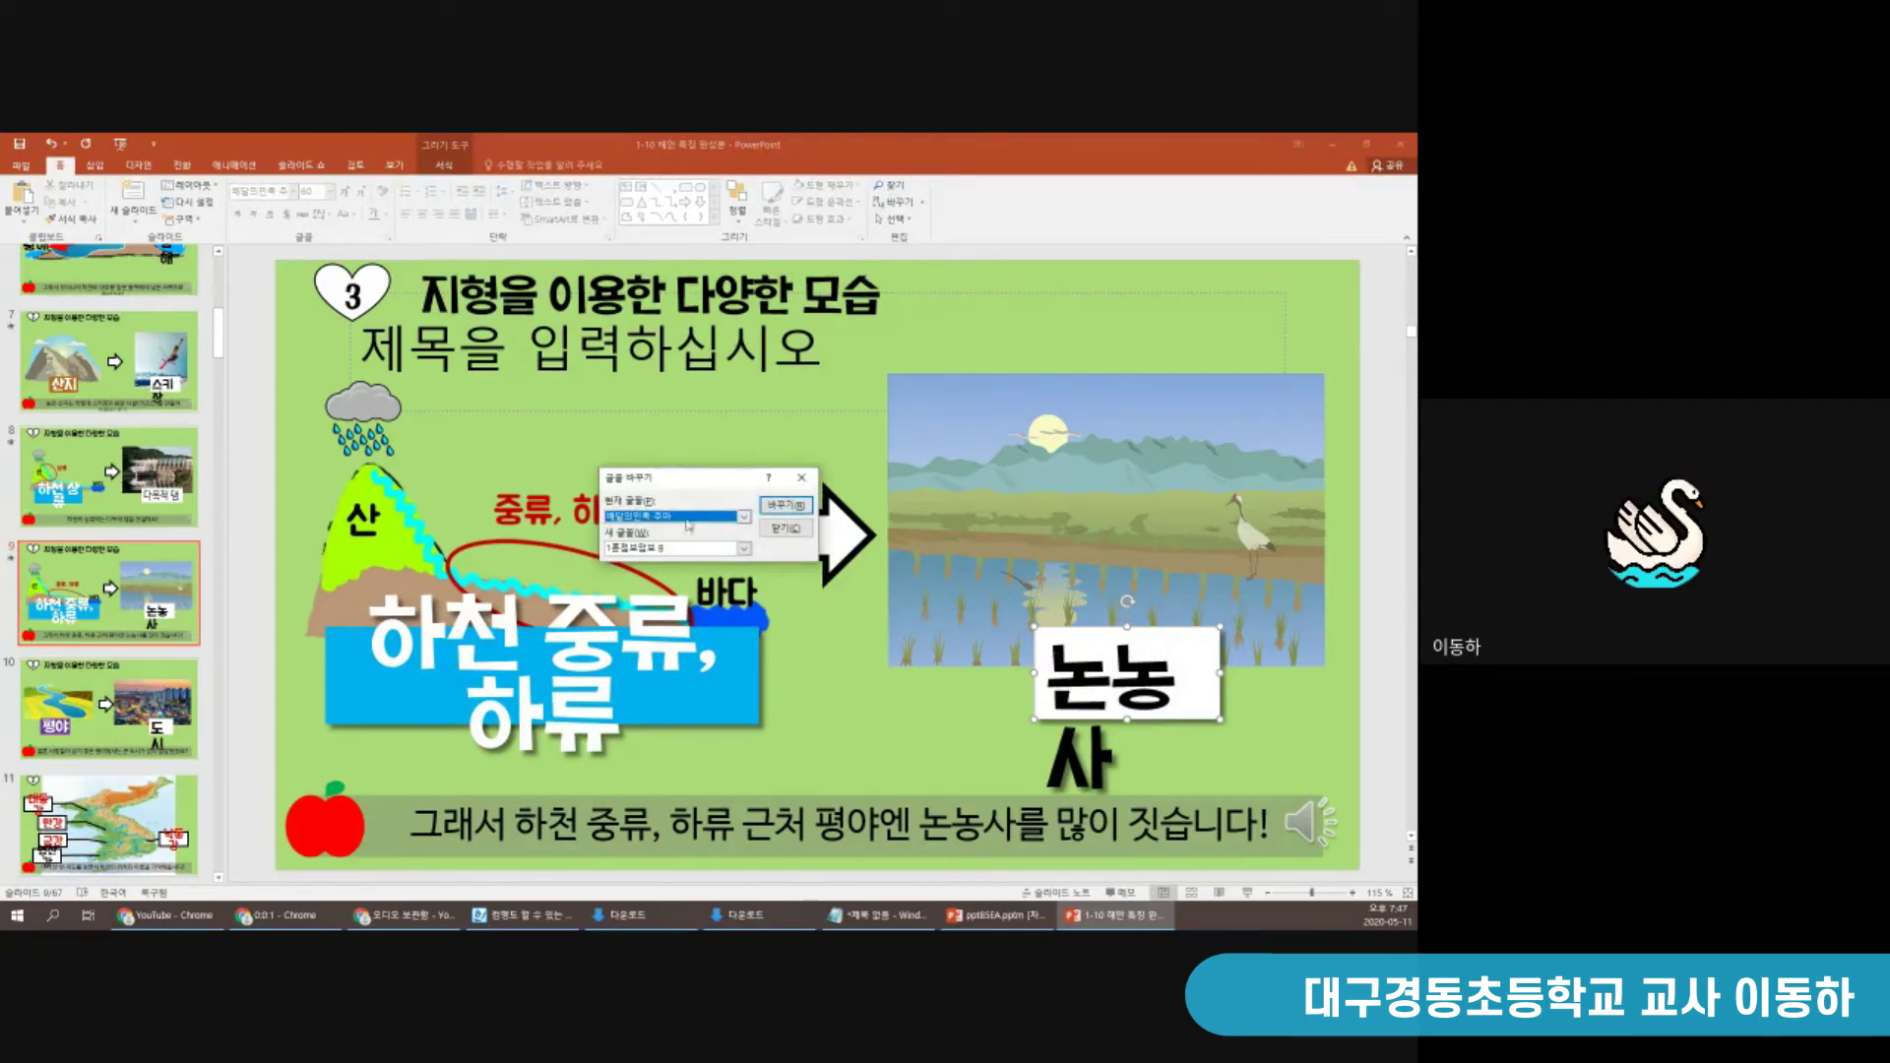
left_click(725, 549)
left_click_drag(746, 569, 747, 616)
left_click(666, 595)
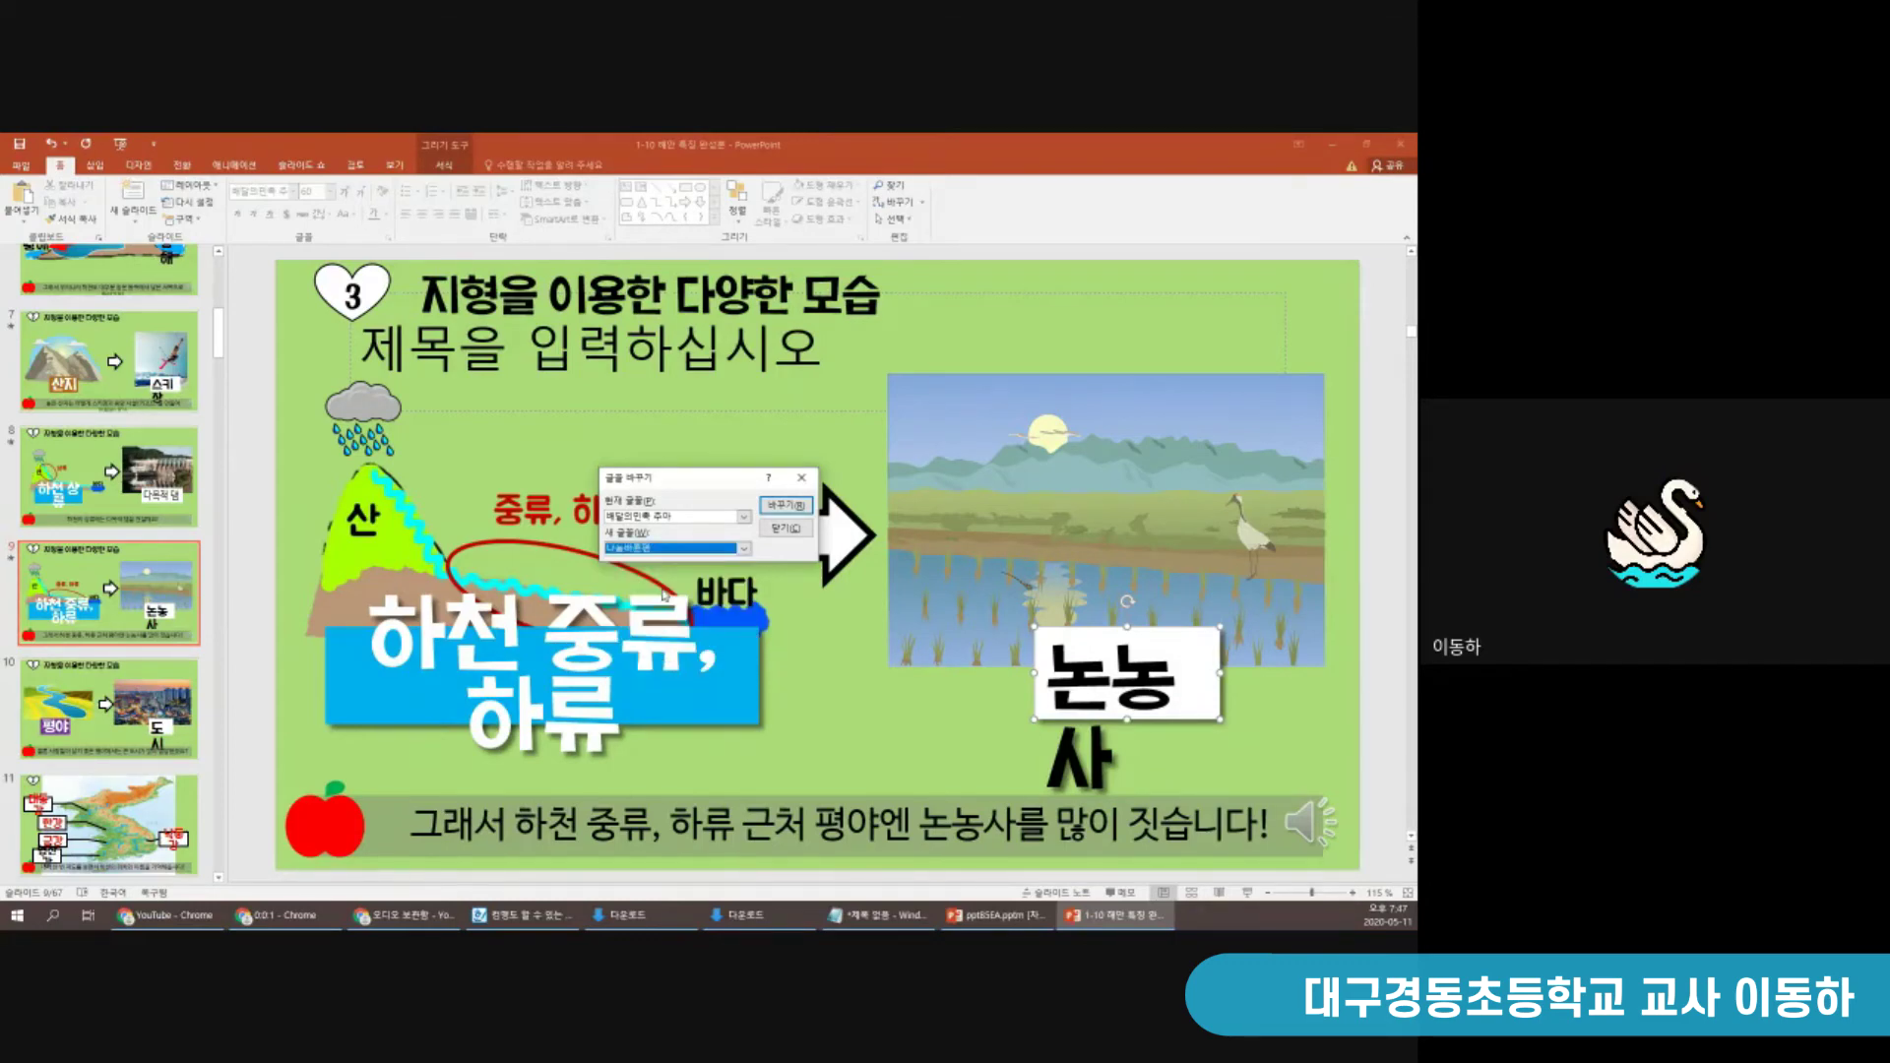
left_click(778, 507)
left_click(805, 508)
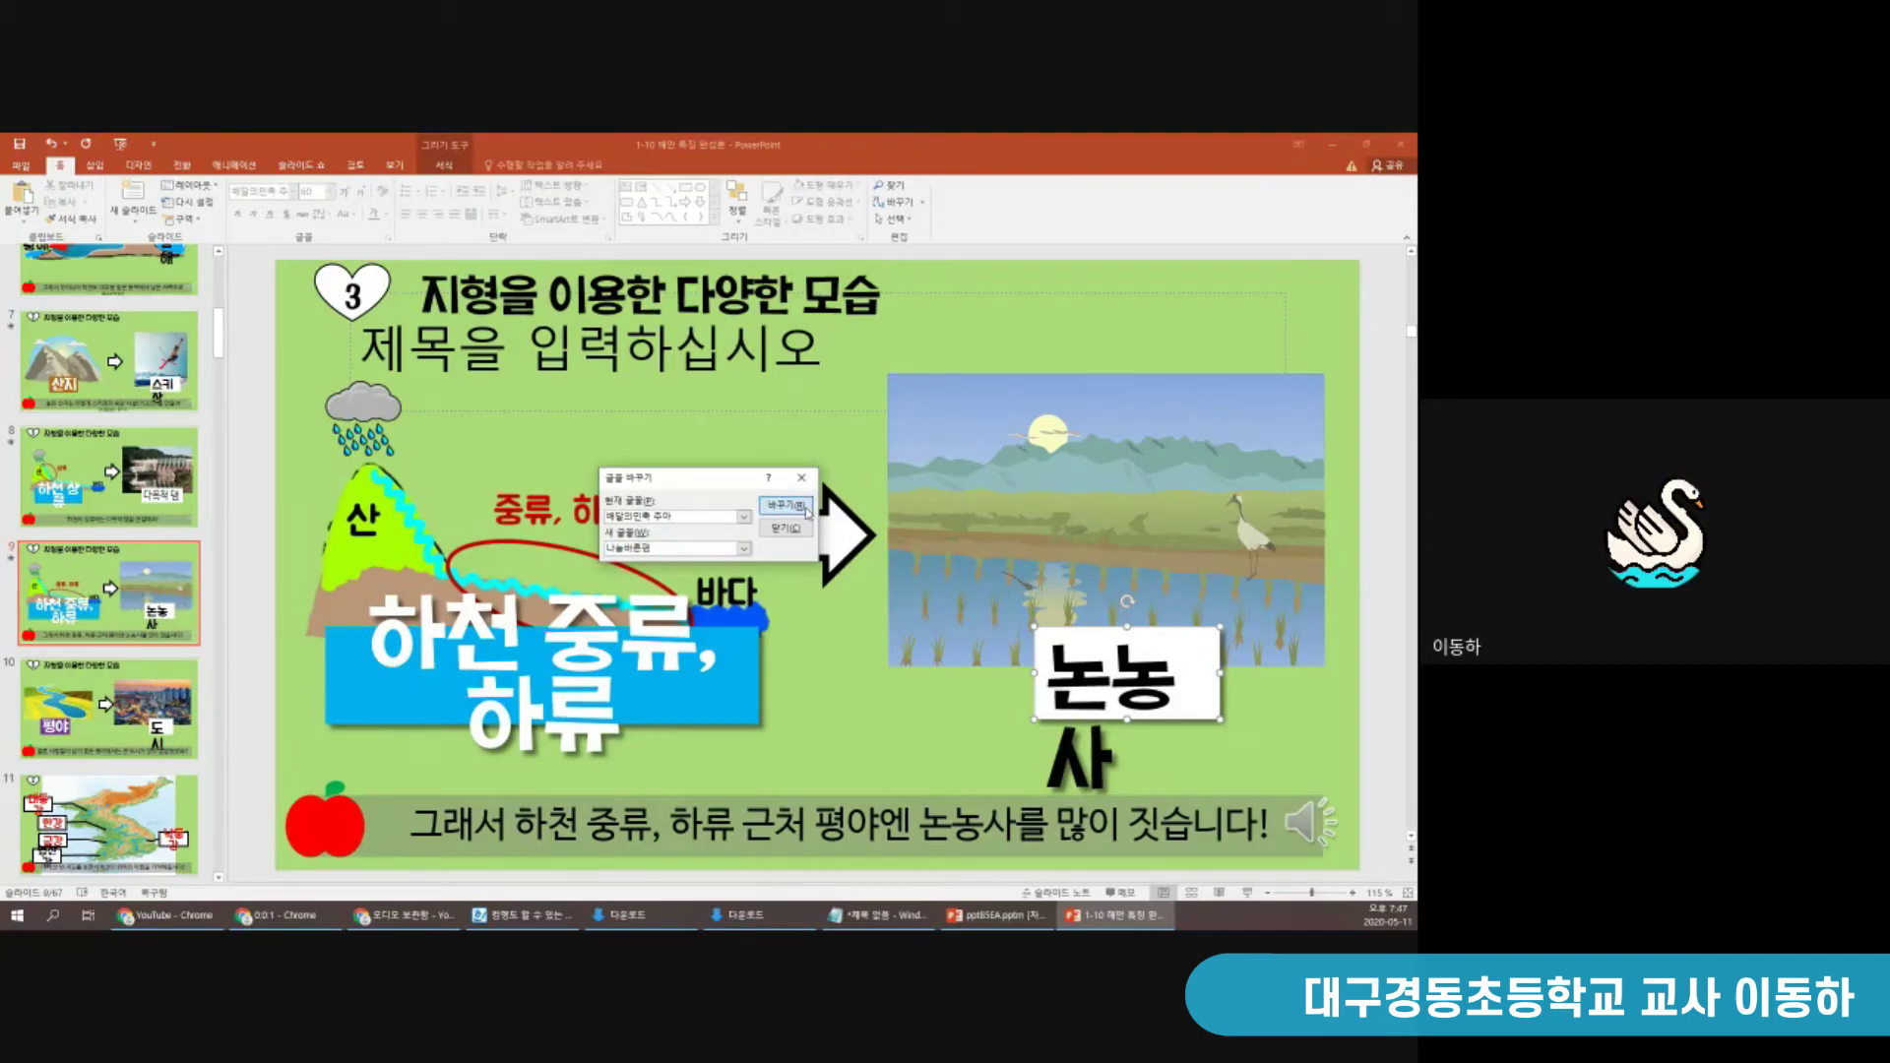
left_click(782, 528)
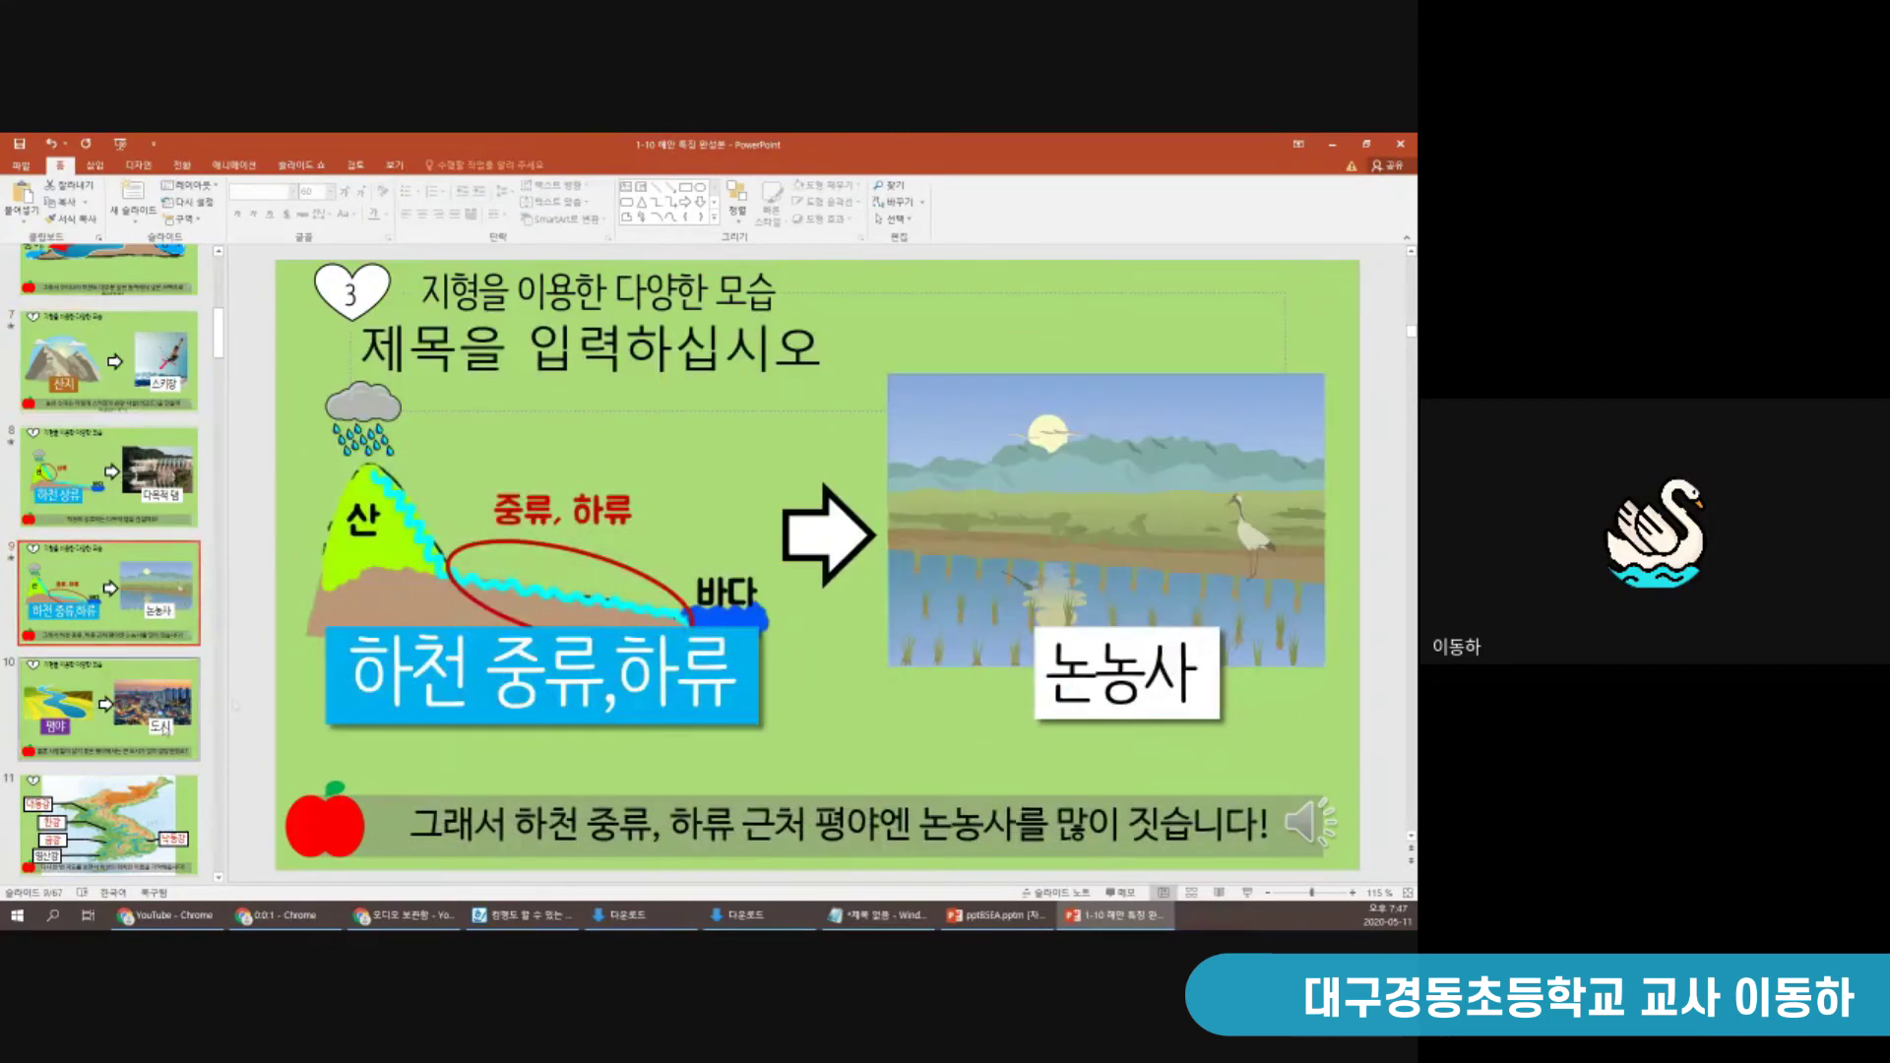
Check the replaced font in the 도시 label on slide 10 and on the slides up to slide 15
left_click(108, 709)
left_click(1096, 699)
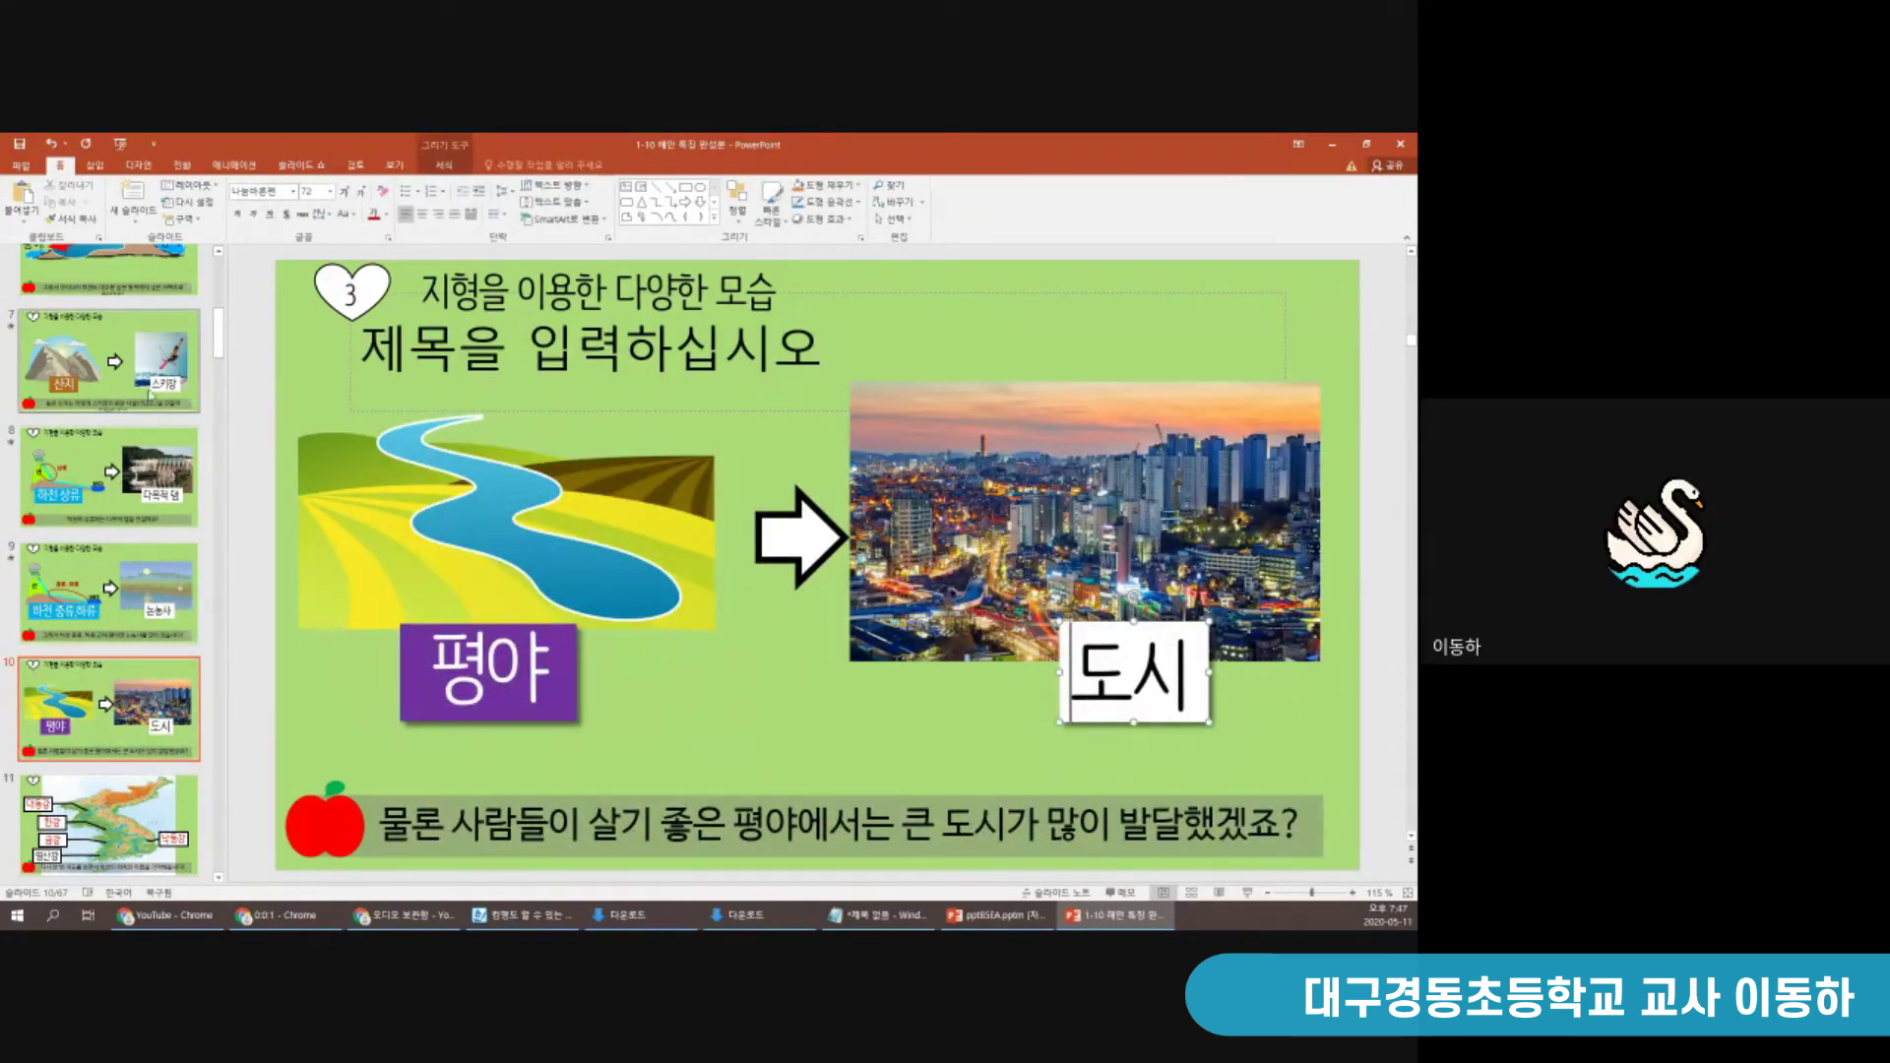
left_click(106, 612)
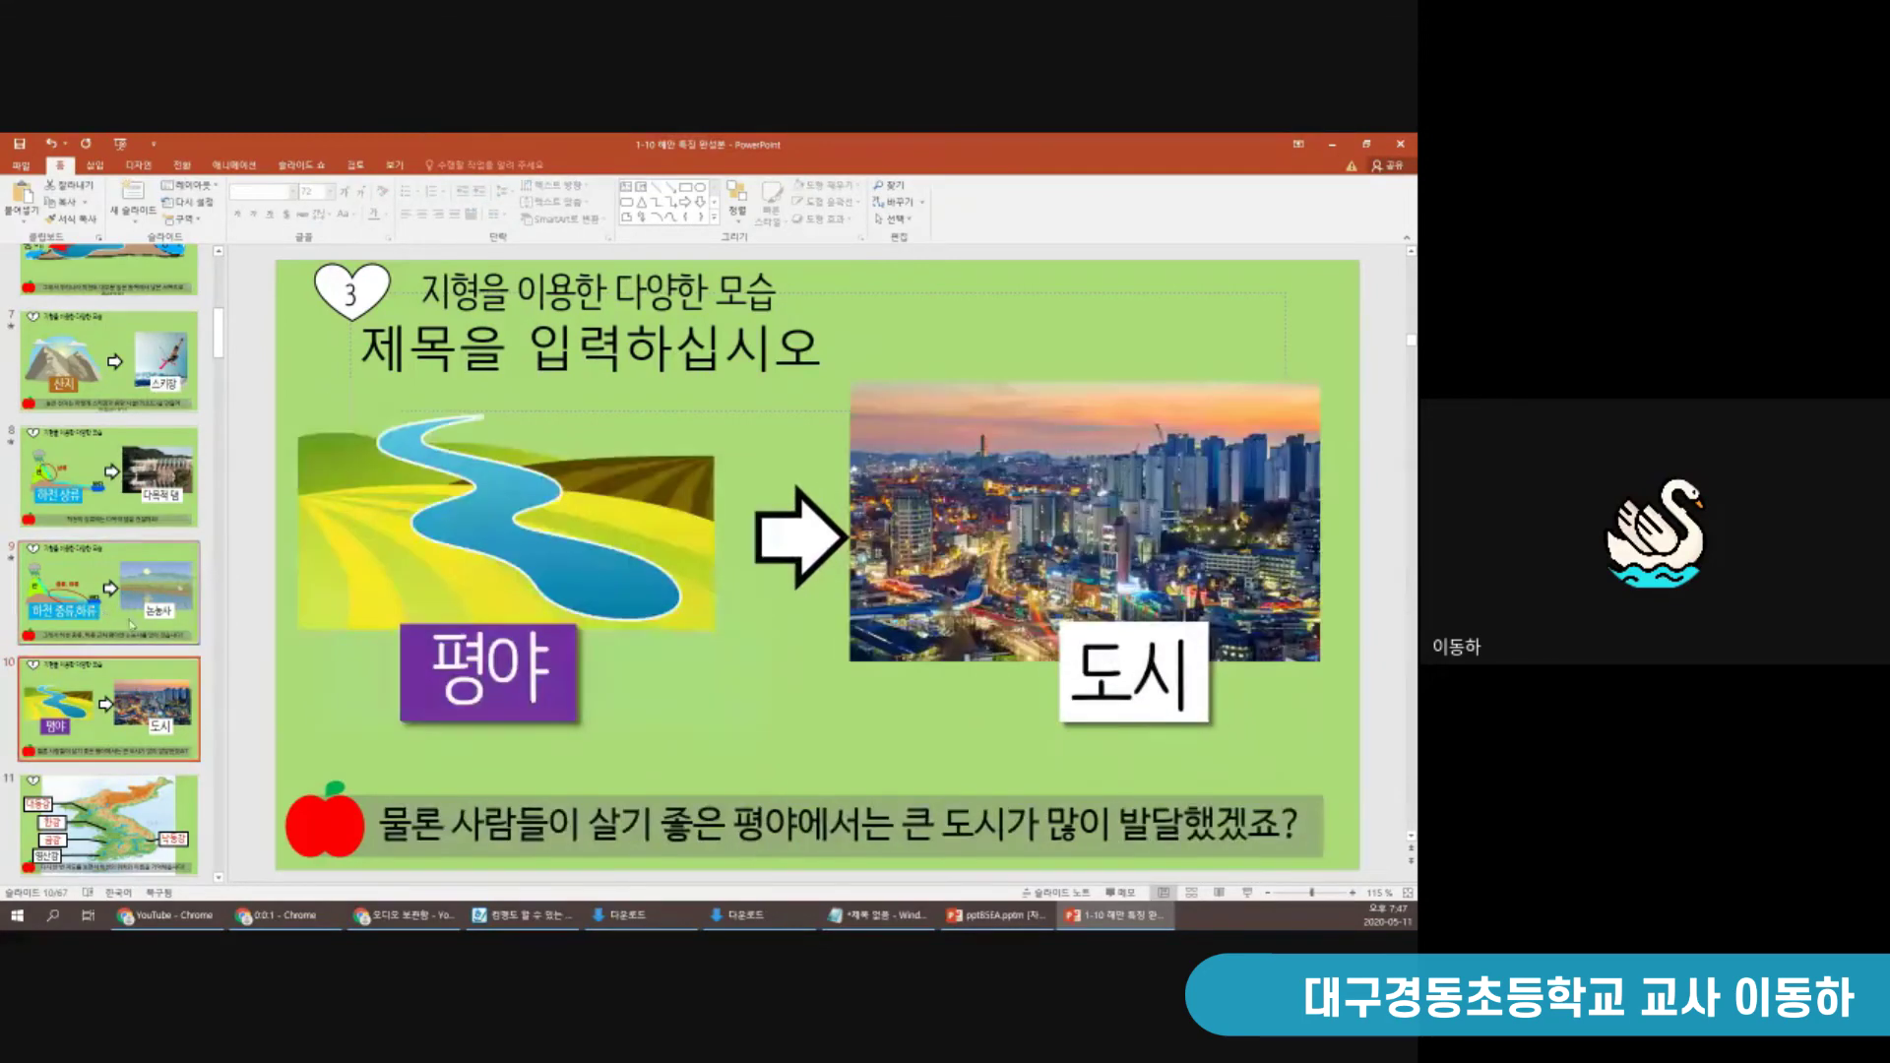
left_click(1129, 674)
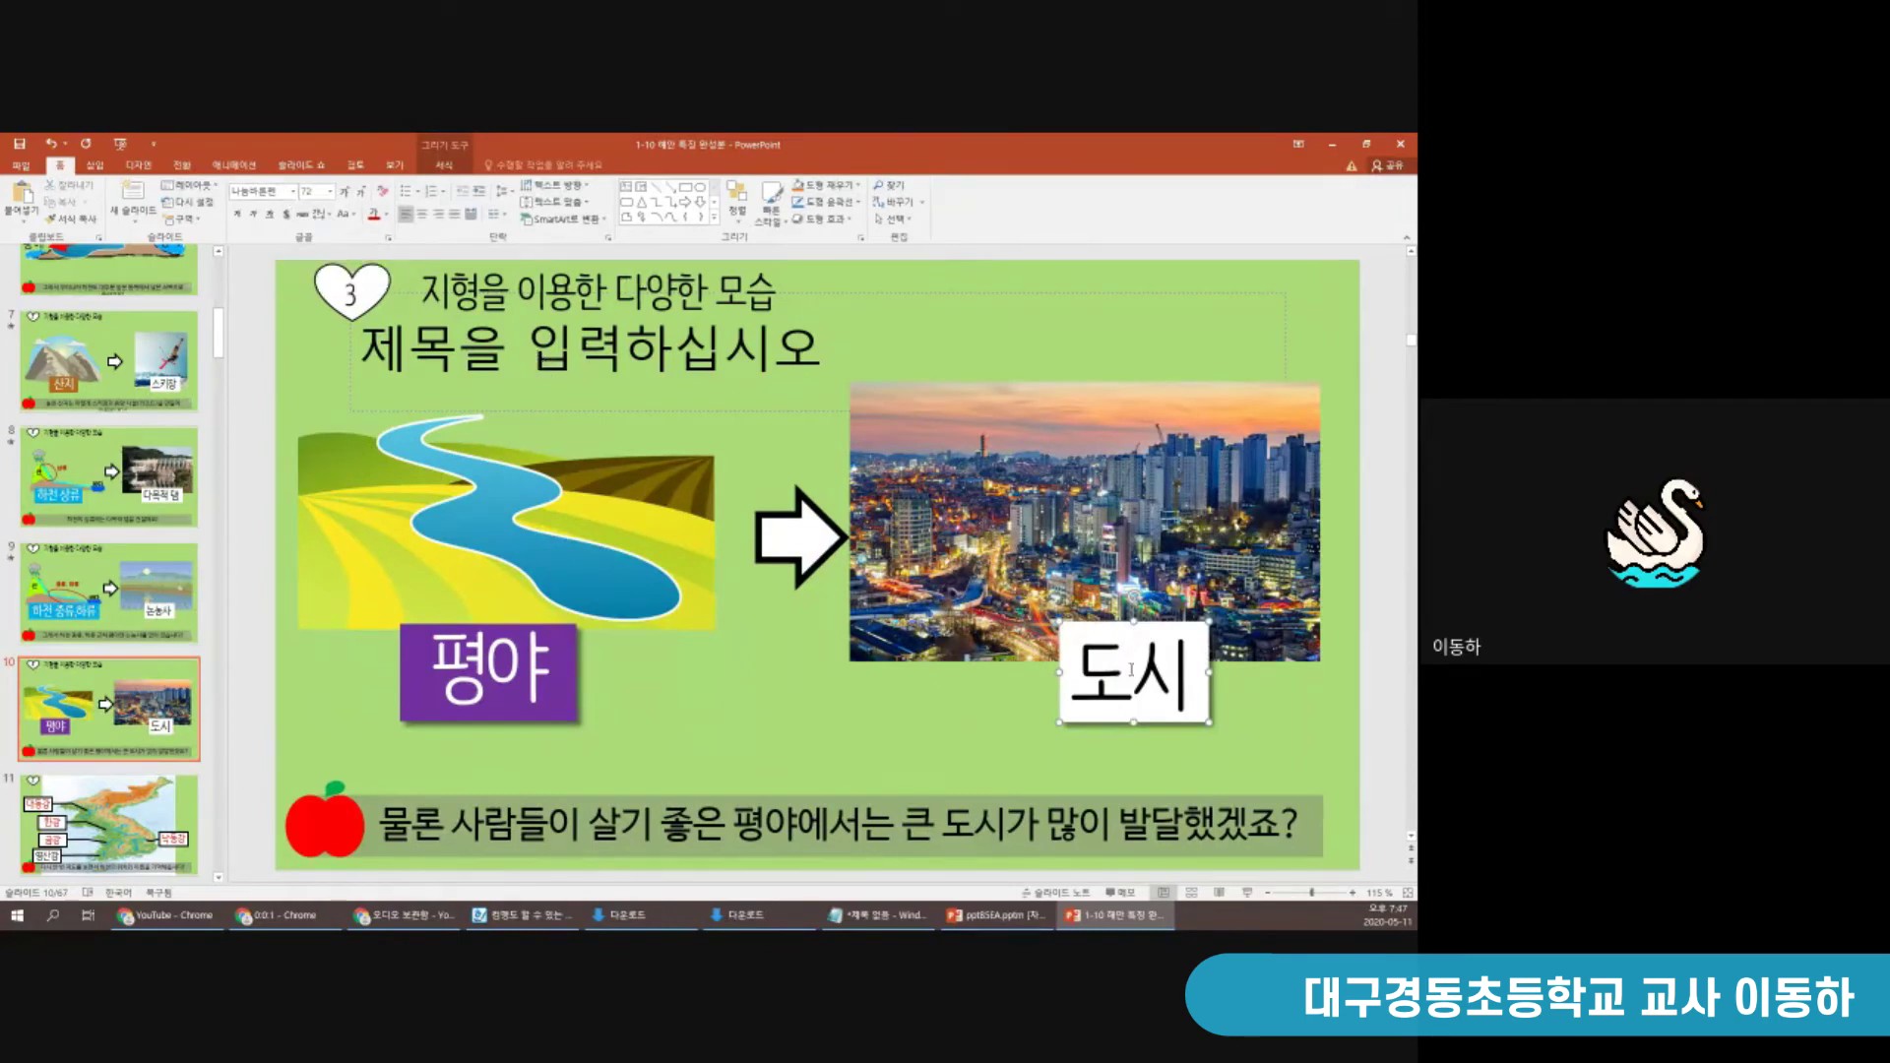
left_click(96, 720)
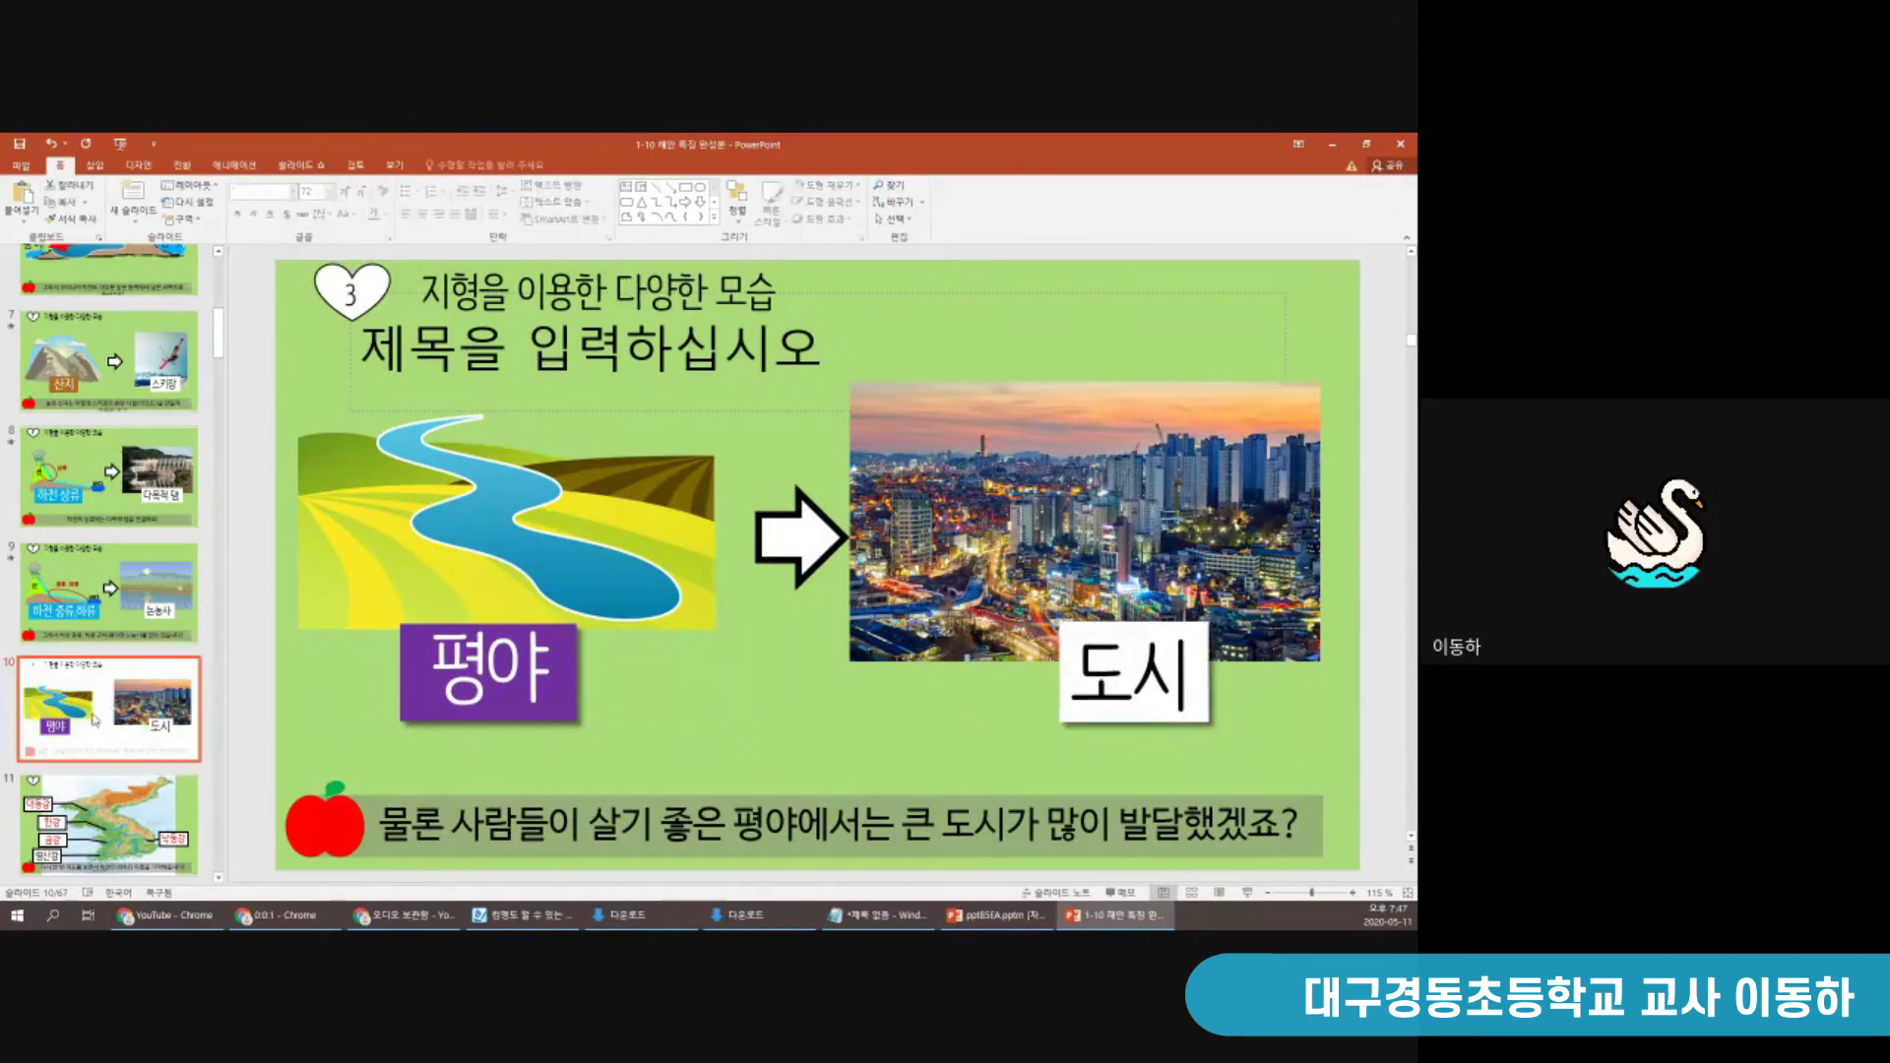
key("Down")
key("Down")
key("Down")
key("Down")
key("Down")
Replace the font 배달의민족 연성, used in the caption on slide 15, with 나눔바른펜 throughout the presentation
left_click(842, 773)
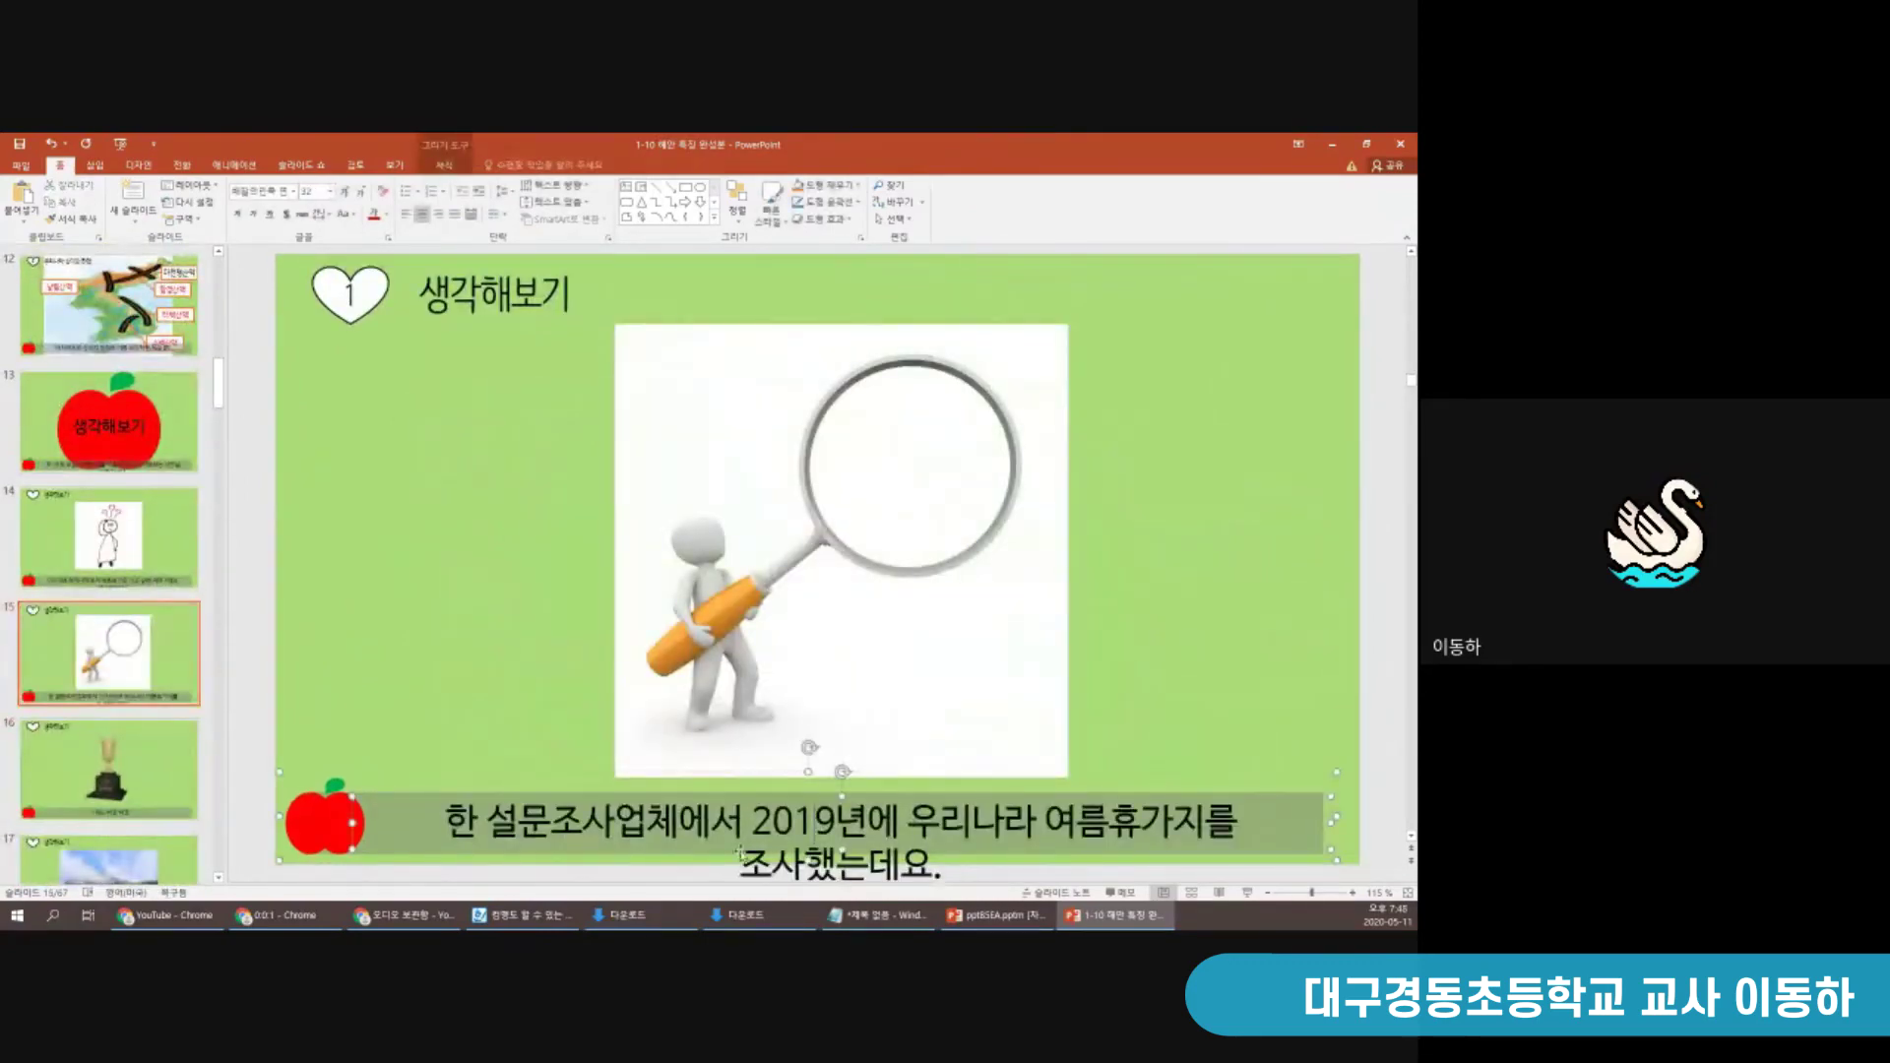
scroll(777, 870, "down", 1)
left_click(790, 783)
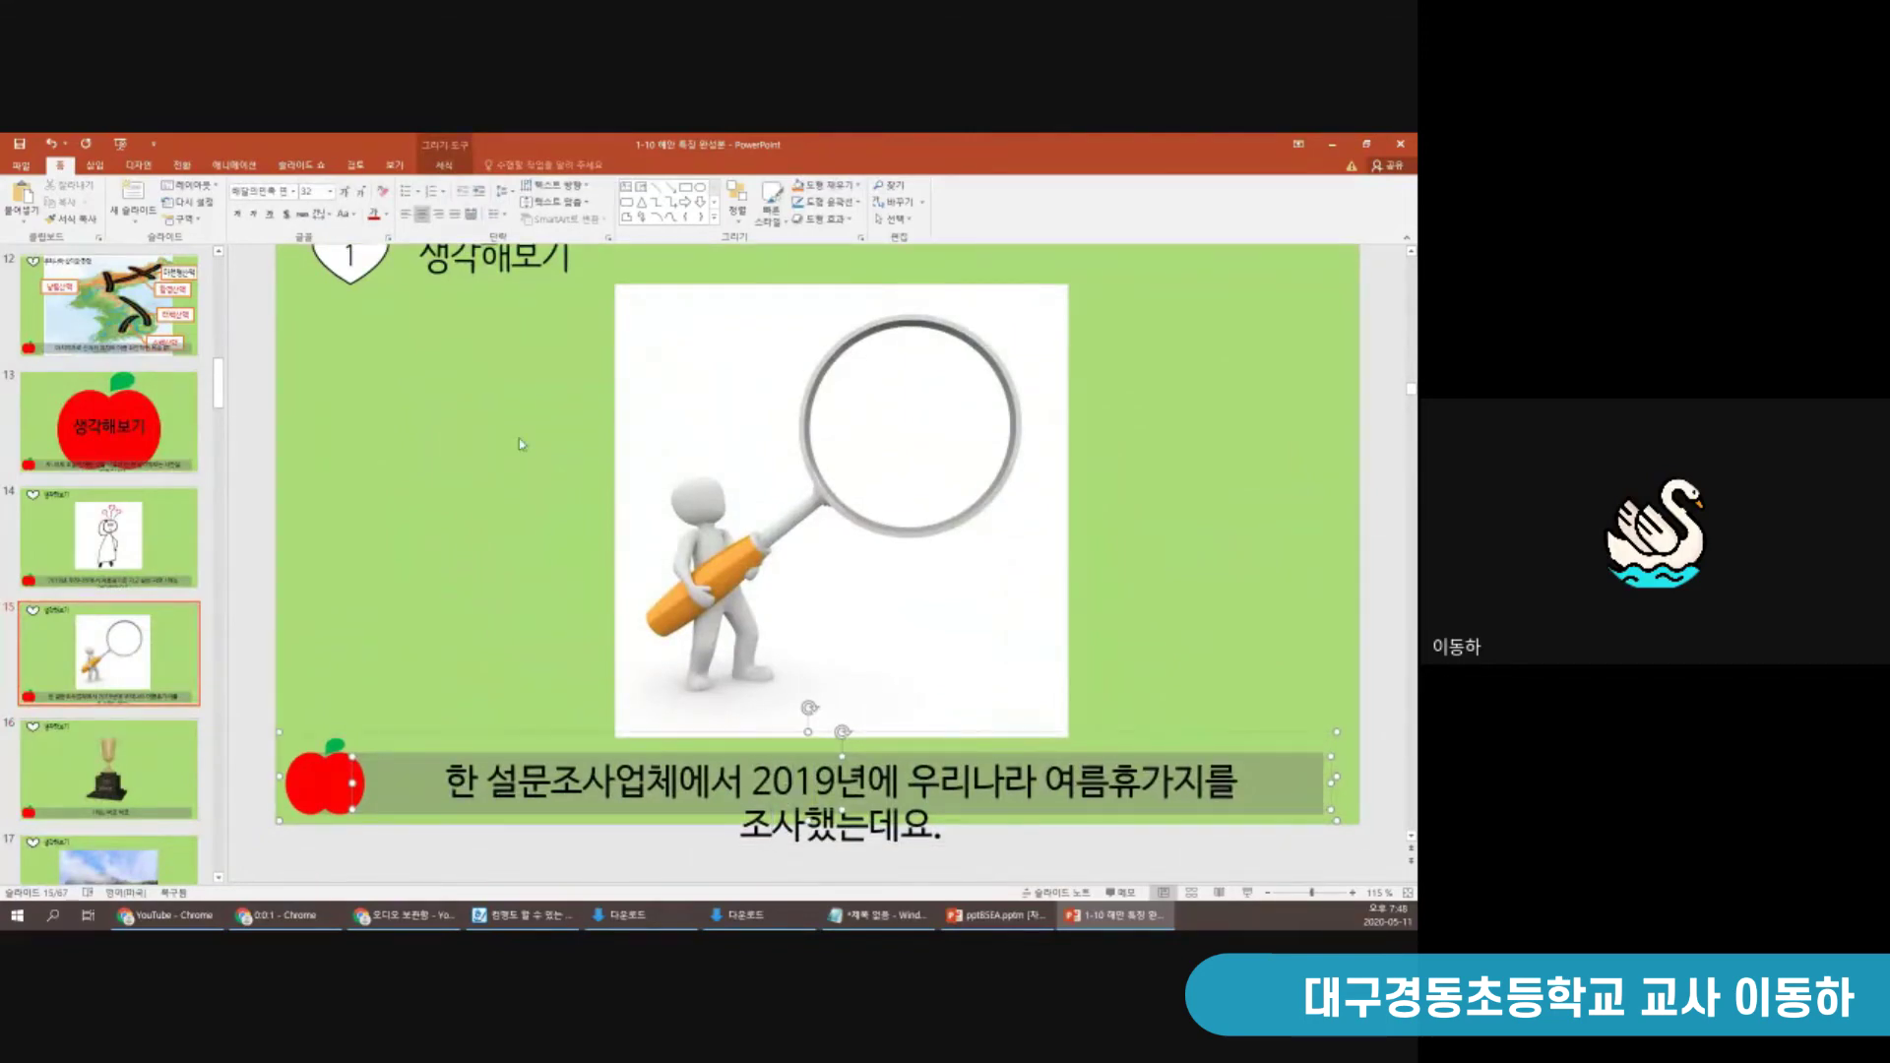
left_click(901, 202)
left_click(915, 239)
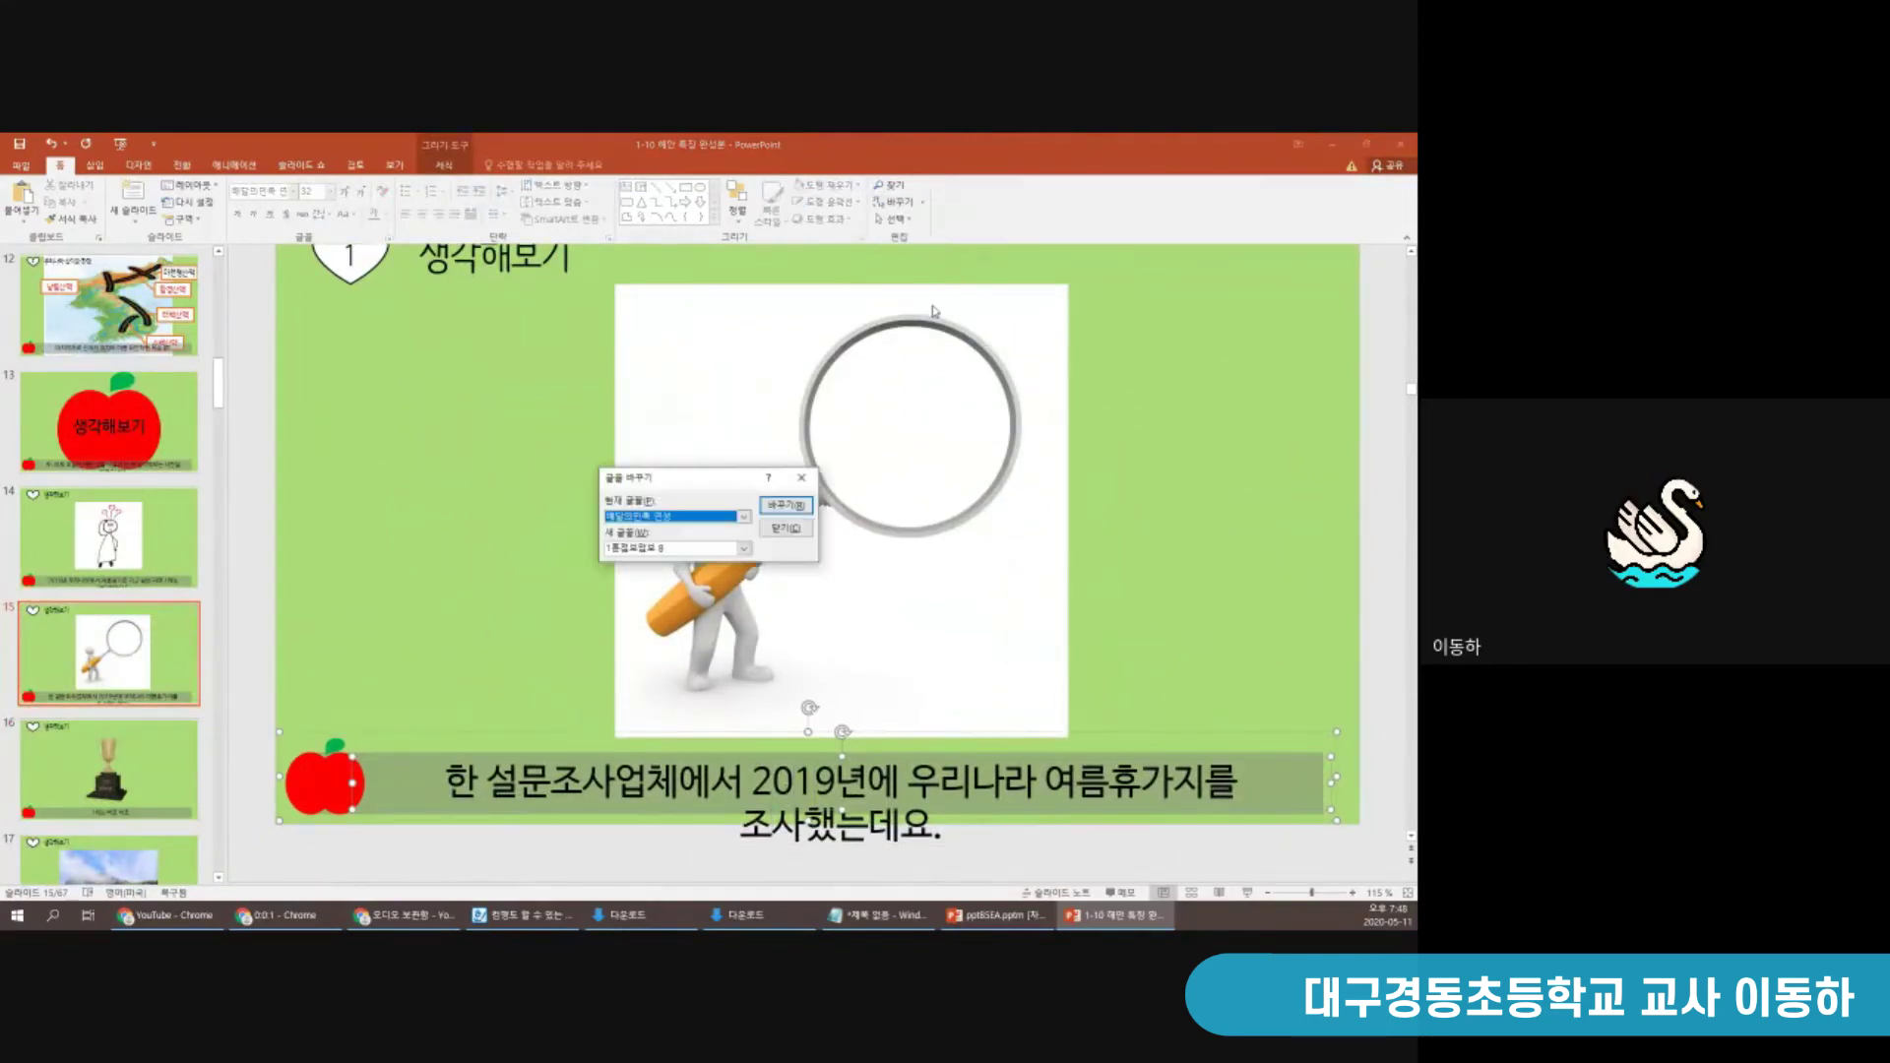
left_click(717, 551)
scroll(748, 630, "down", 3)
scroll(756, 640, "up", 5)
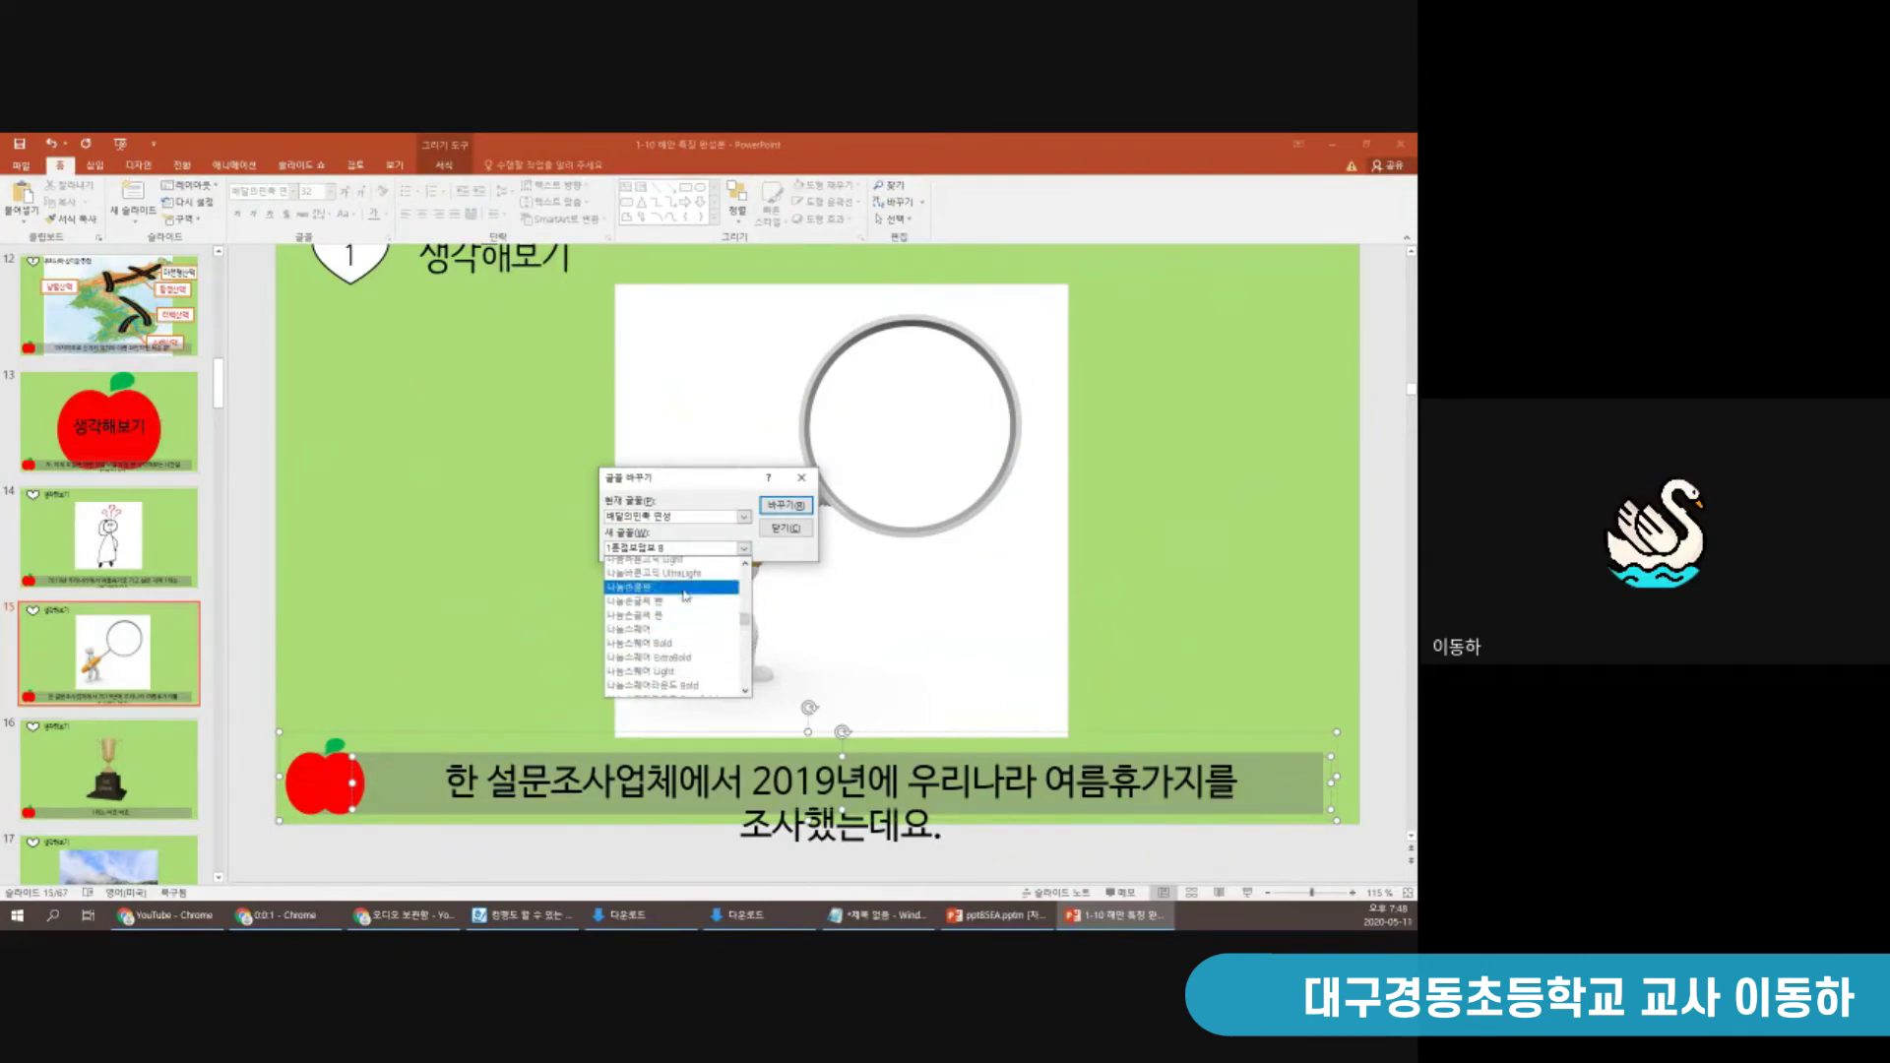
left_click(692, 586)
left_click(788, 506)
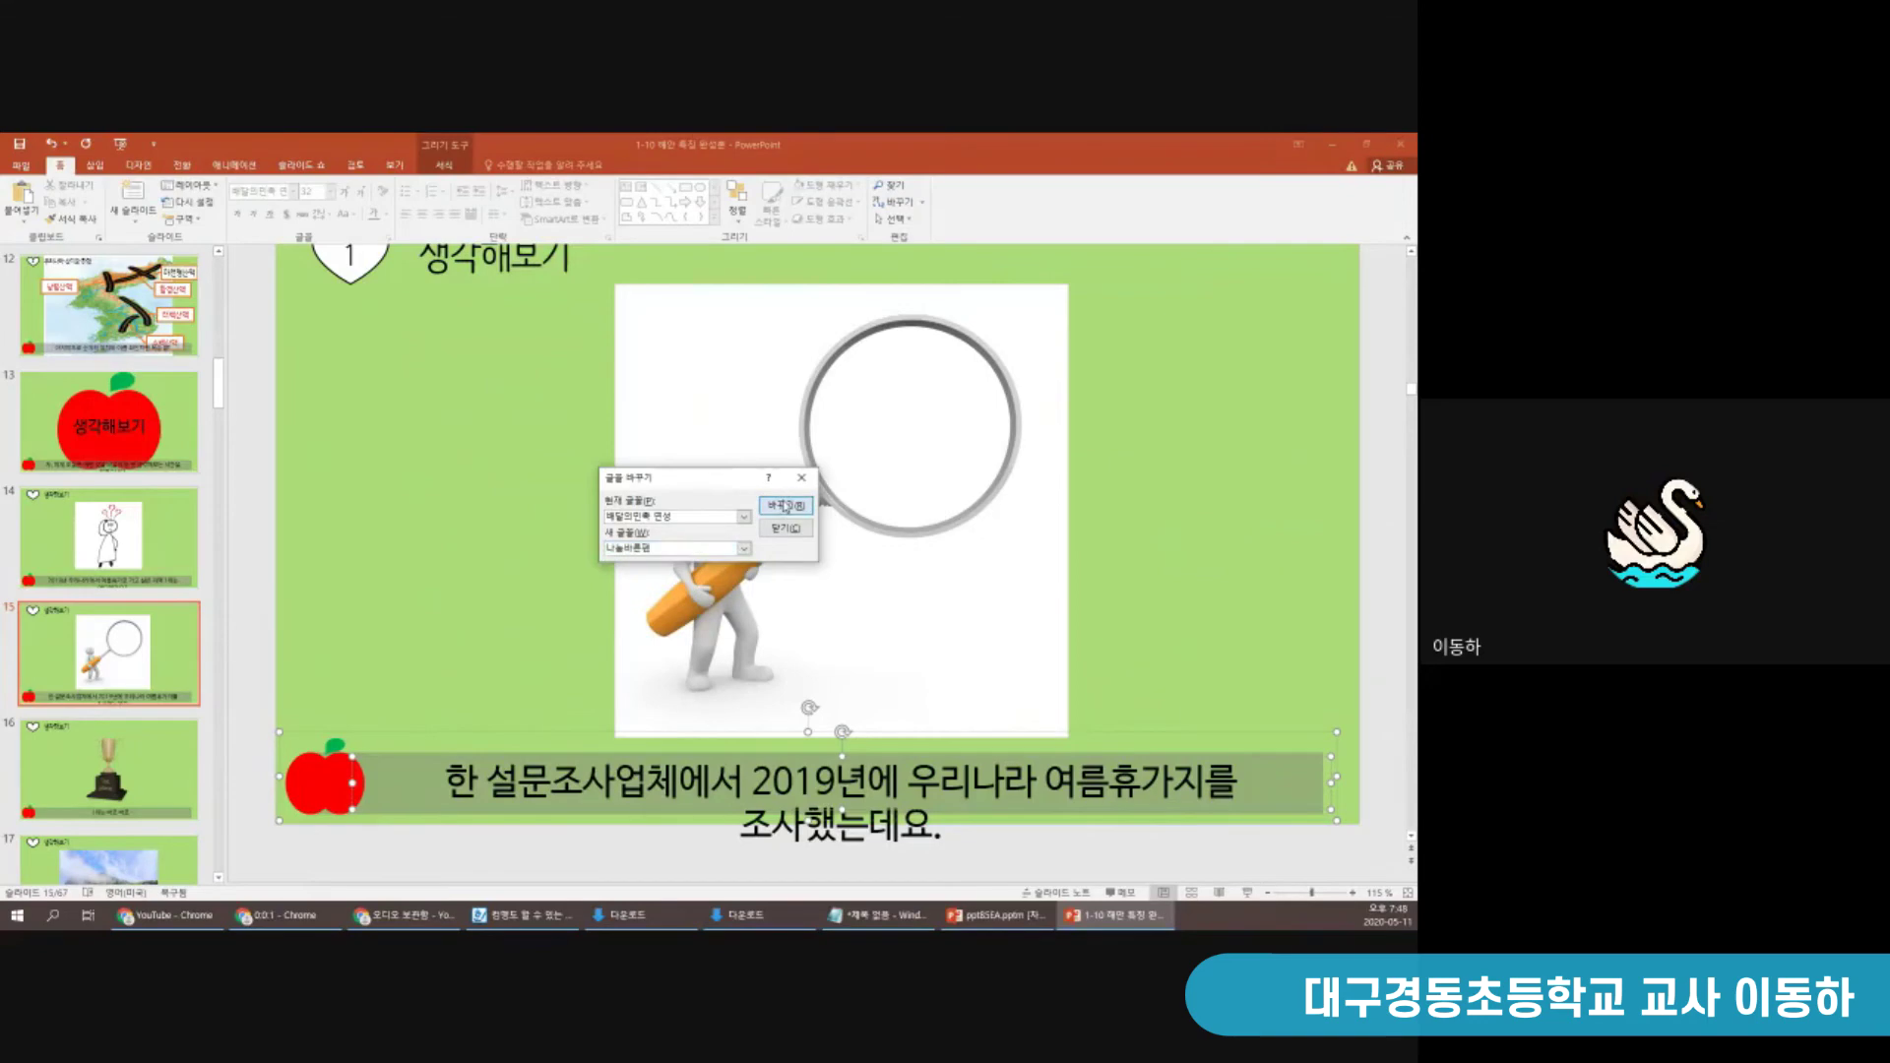
left_click(785, 527)
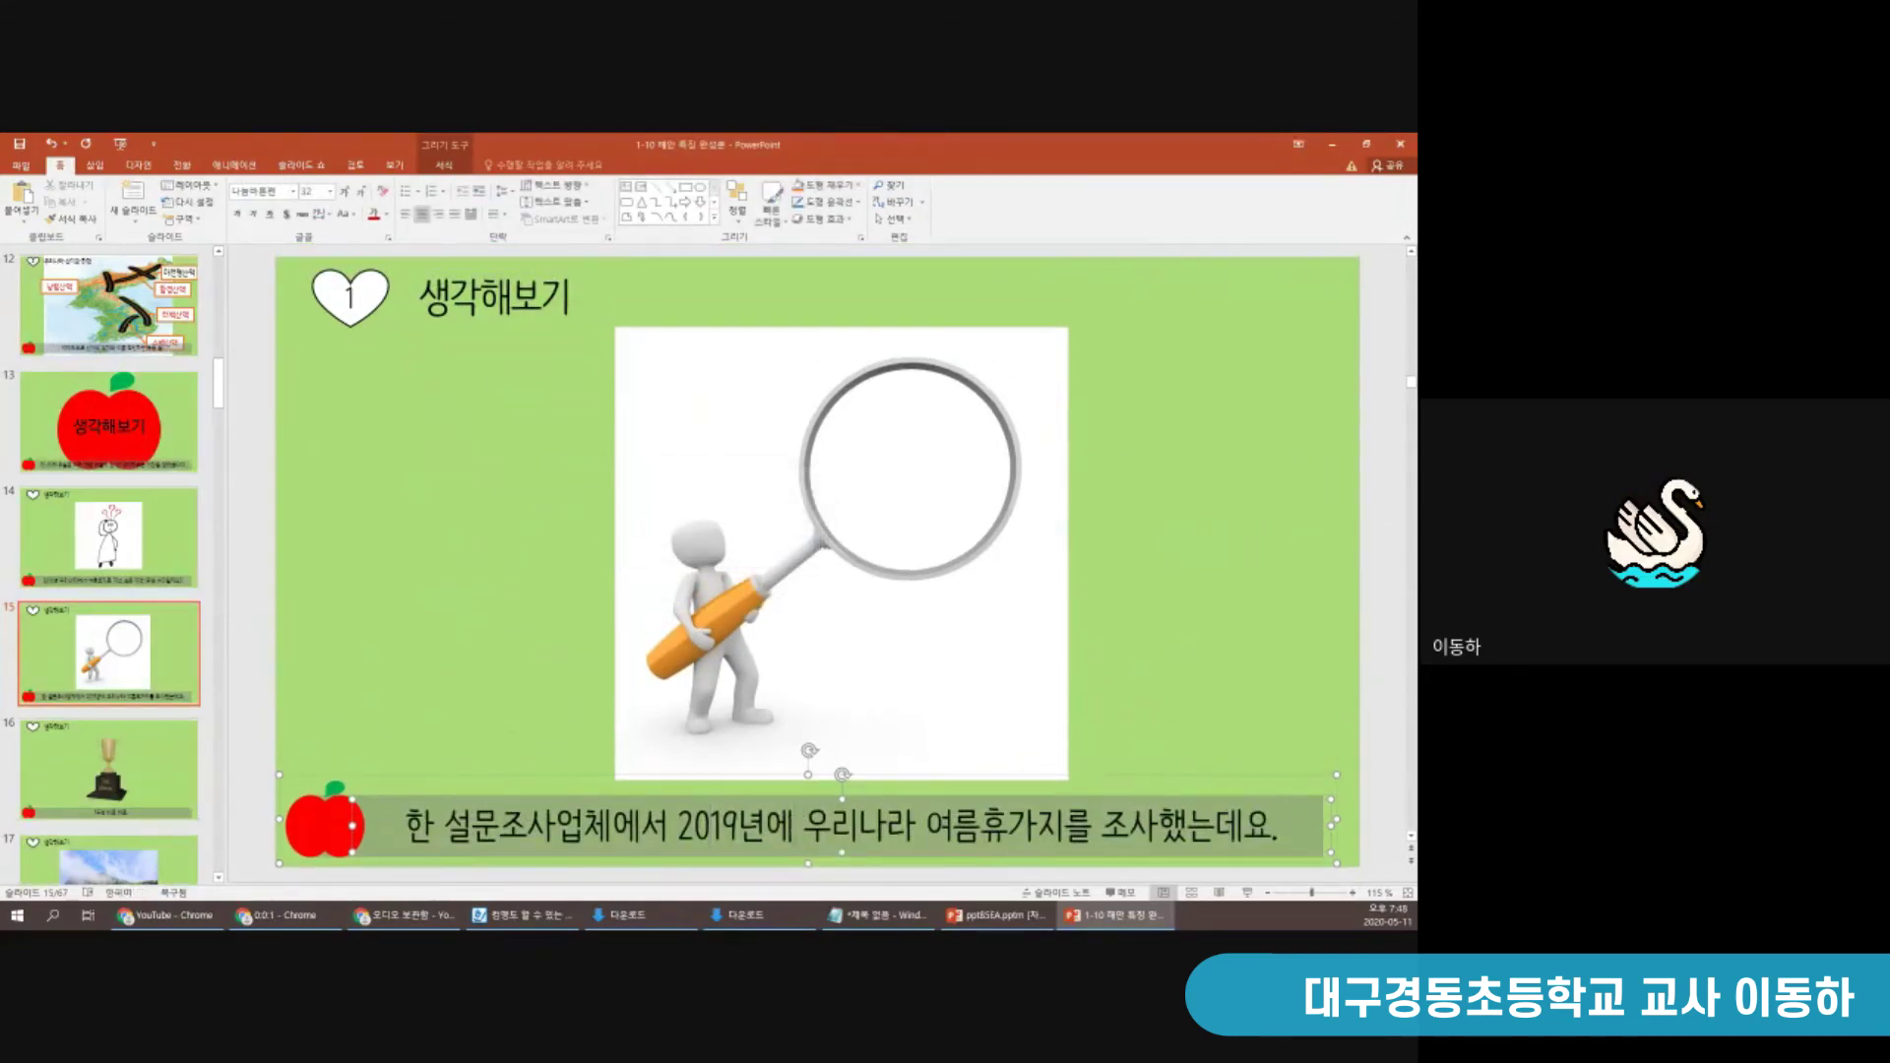
Review the fonts on the slides from slide 16 to slide 35, and return to the title slide
scroll(266, 738, "down", 5)
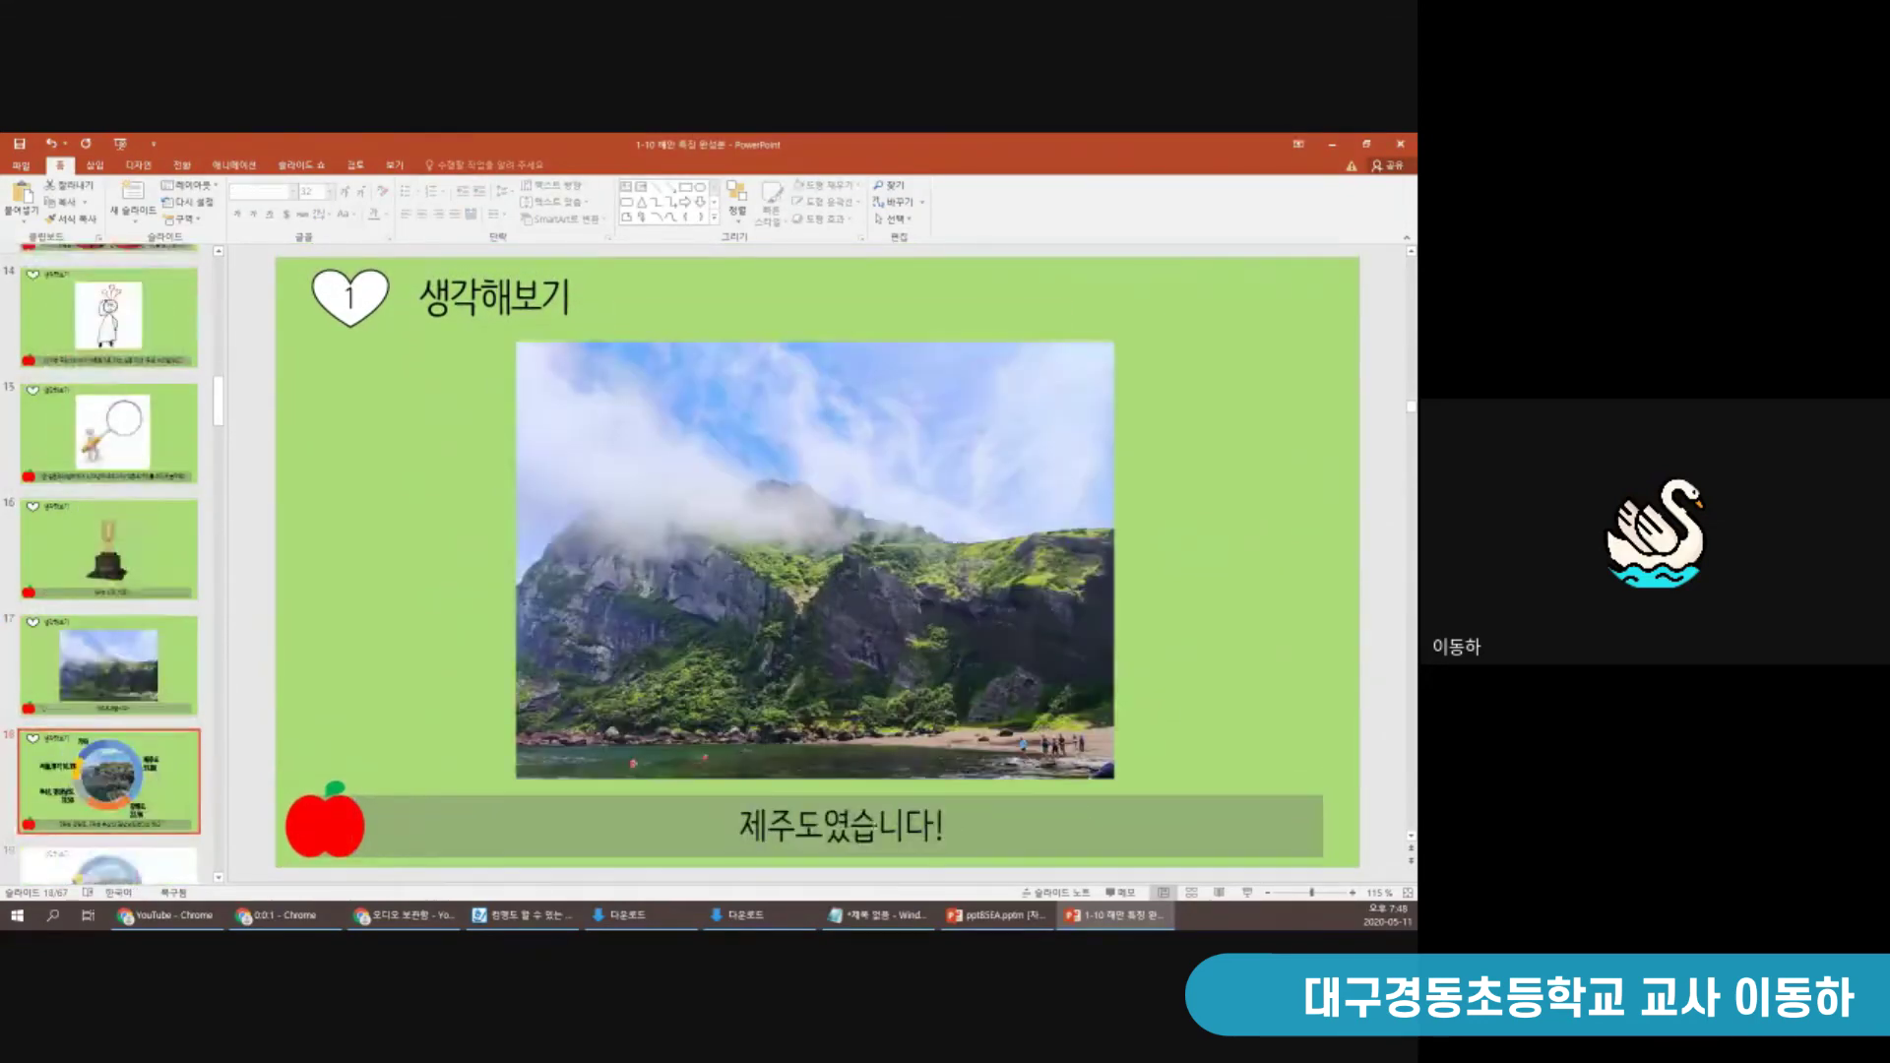
scroll(859, 805, "down", 6)
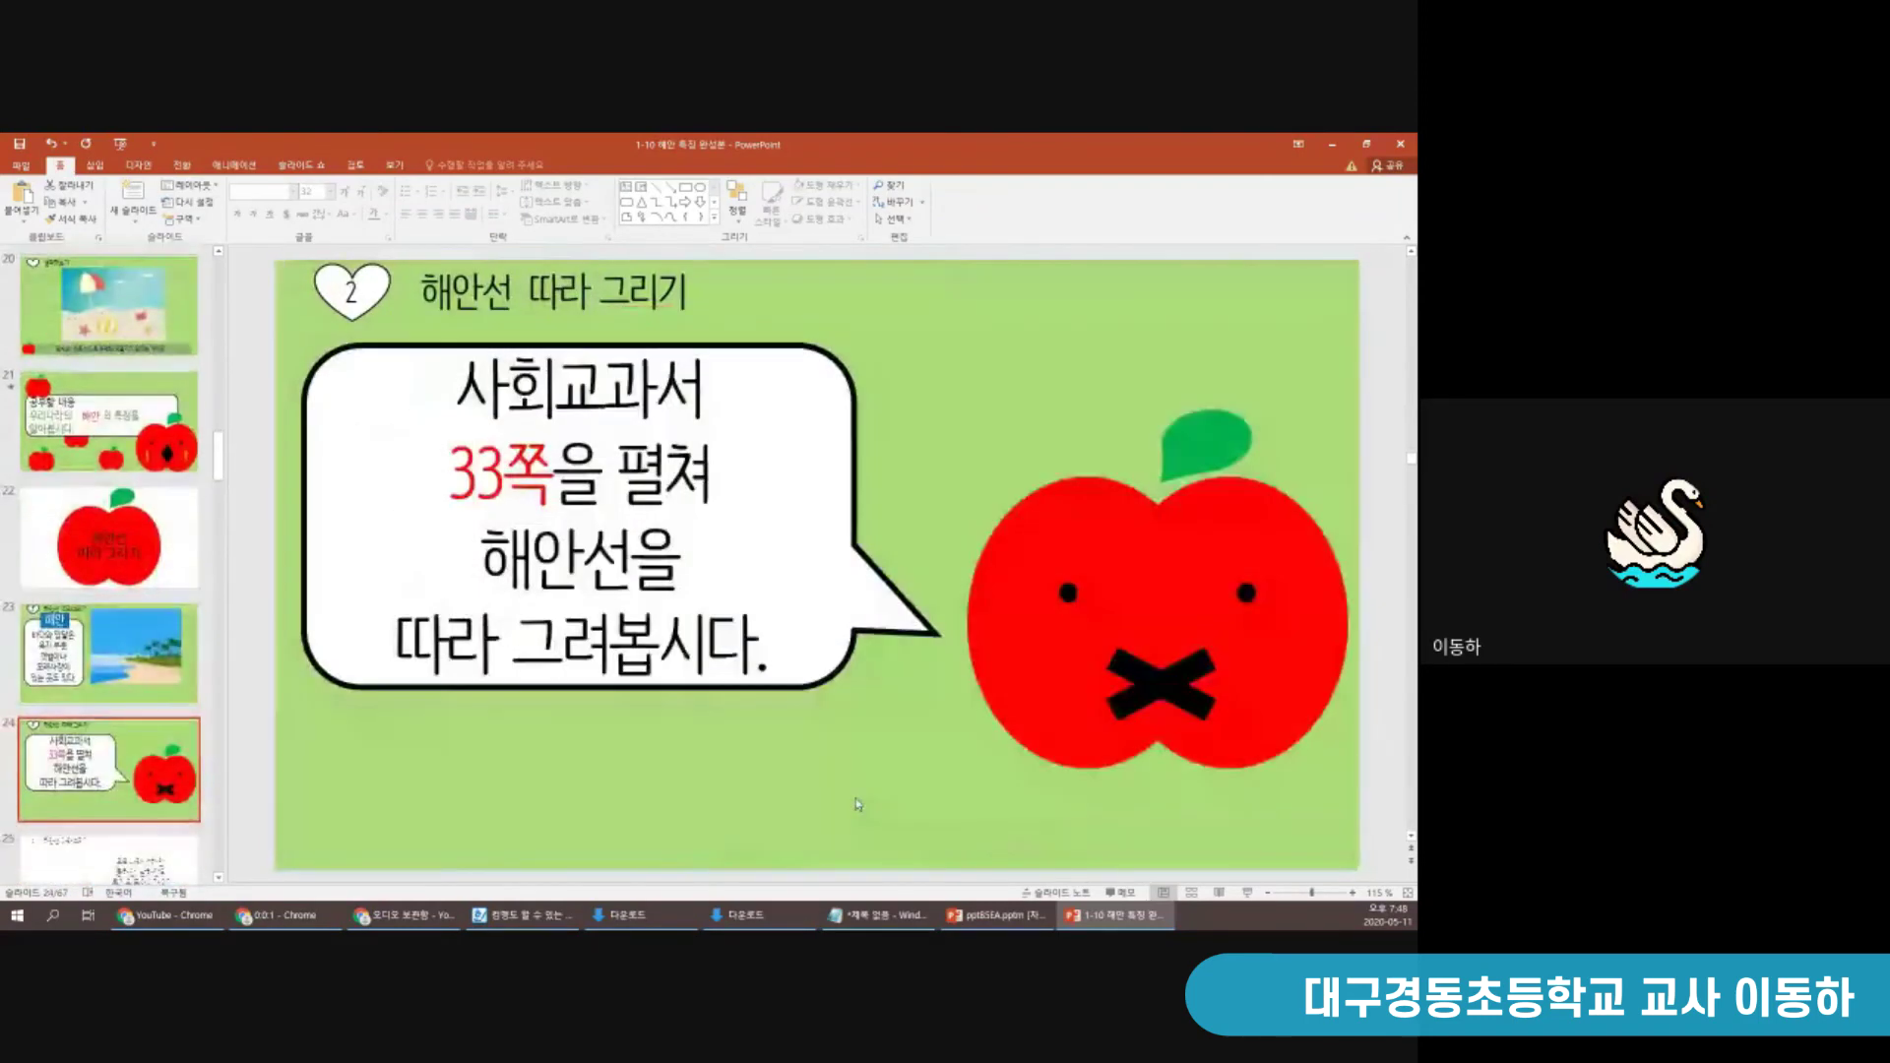
scroll(879, 660, "down", 1)
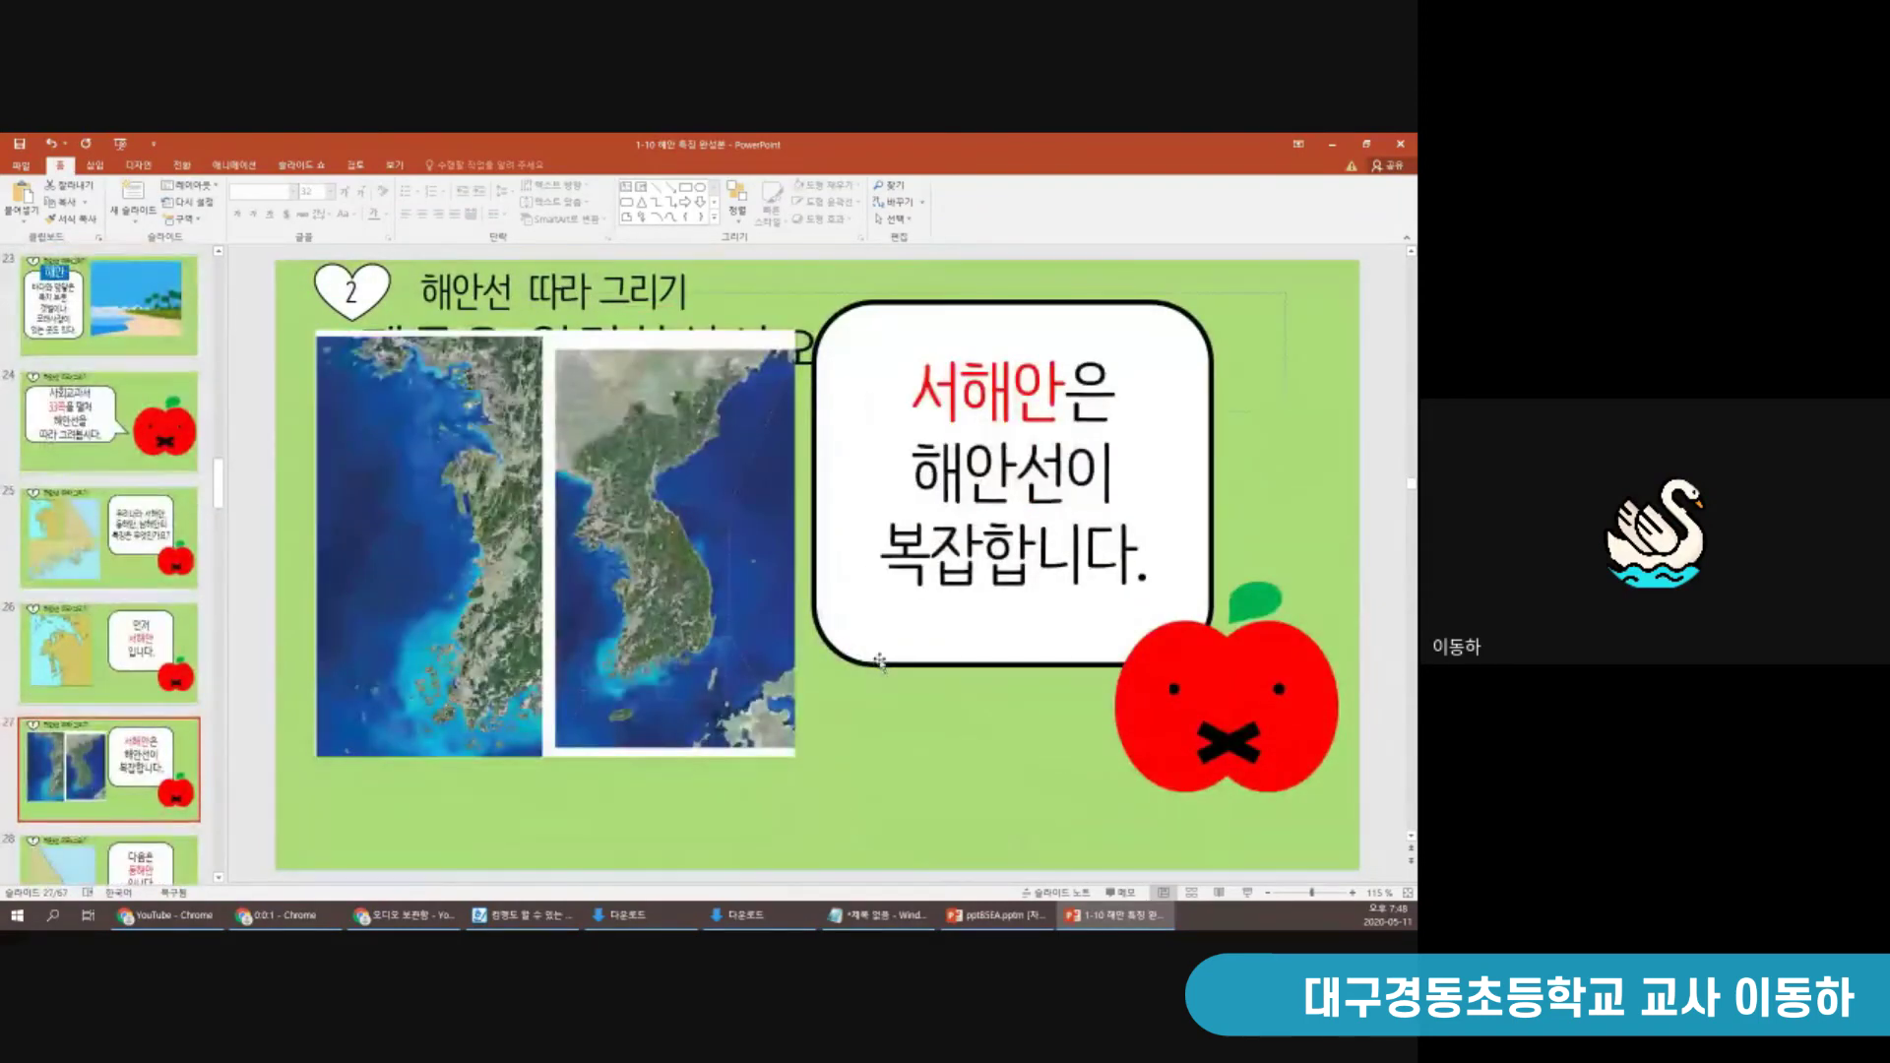
scroll(879, 660, "down", 2)
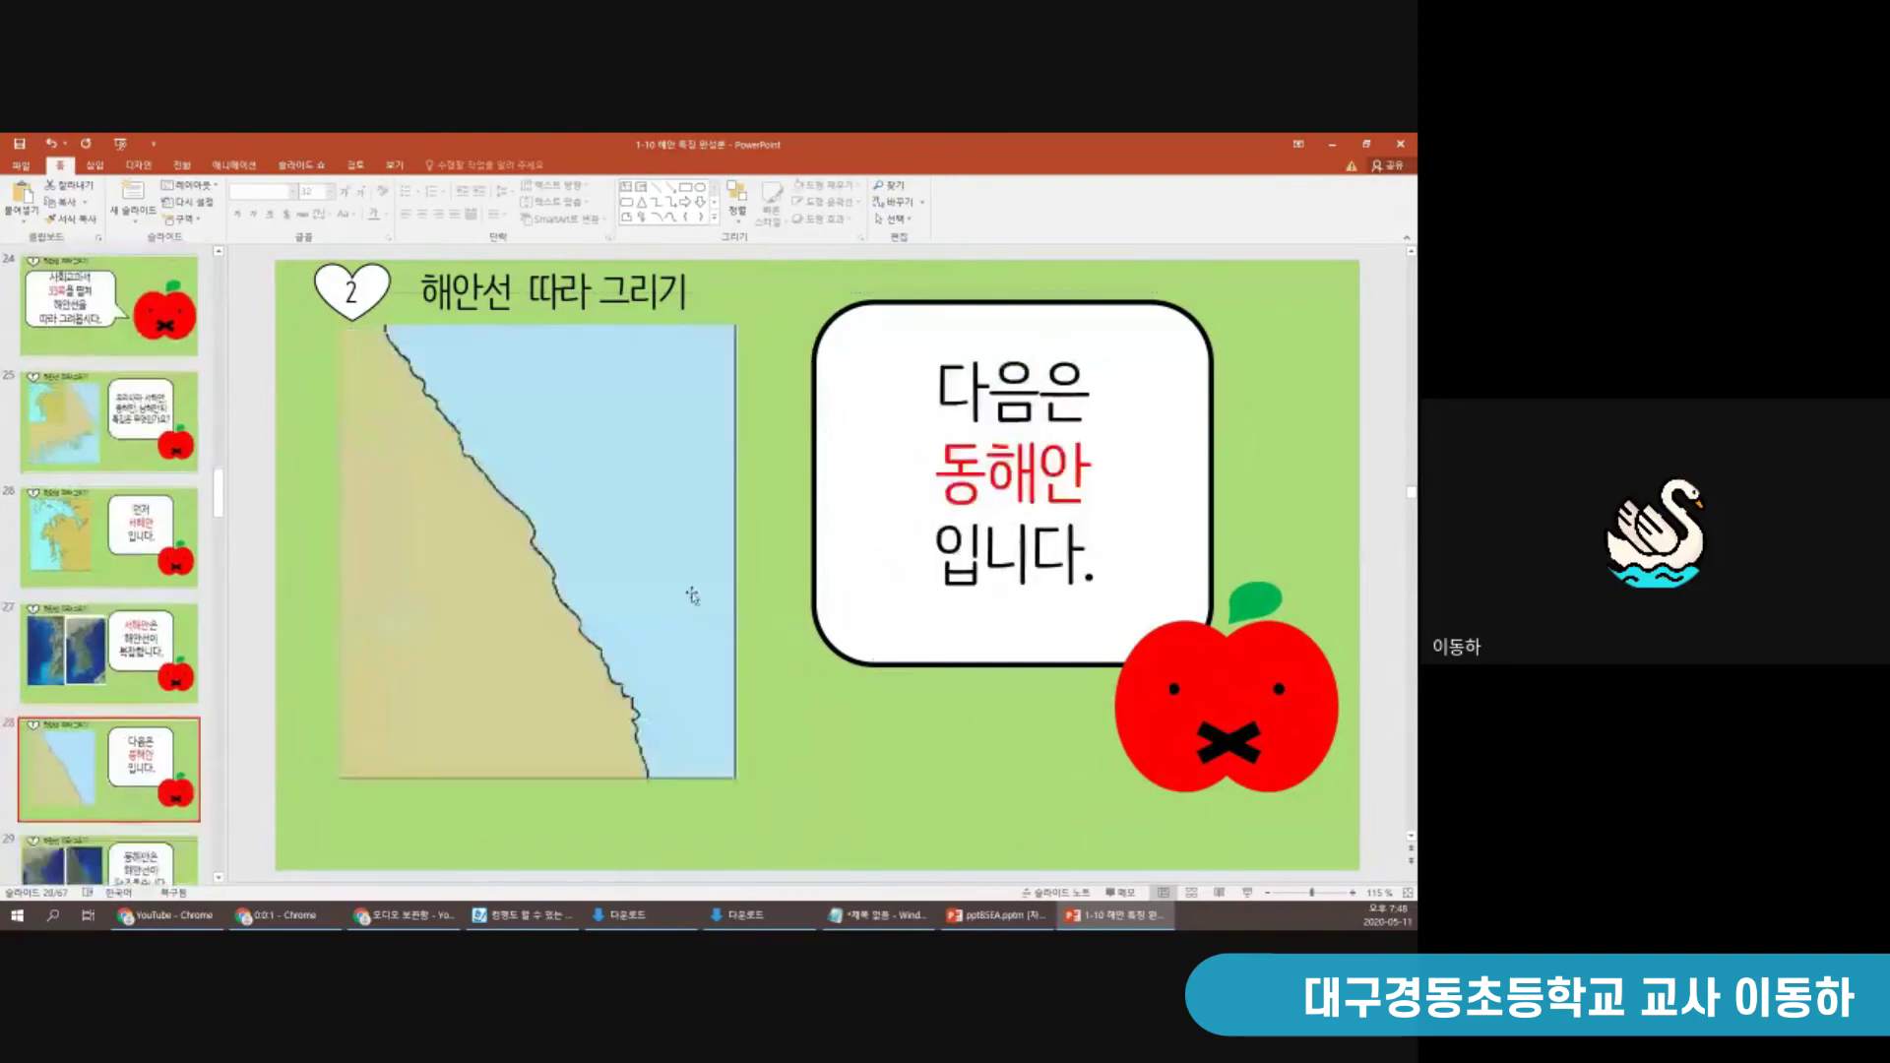
scroll(258, 558, "down", 1)
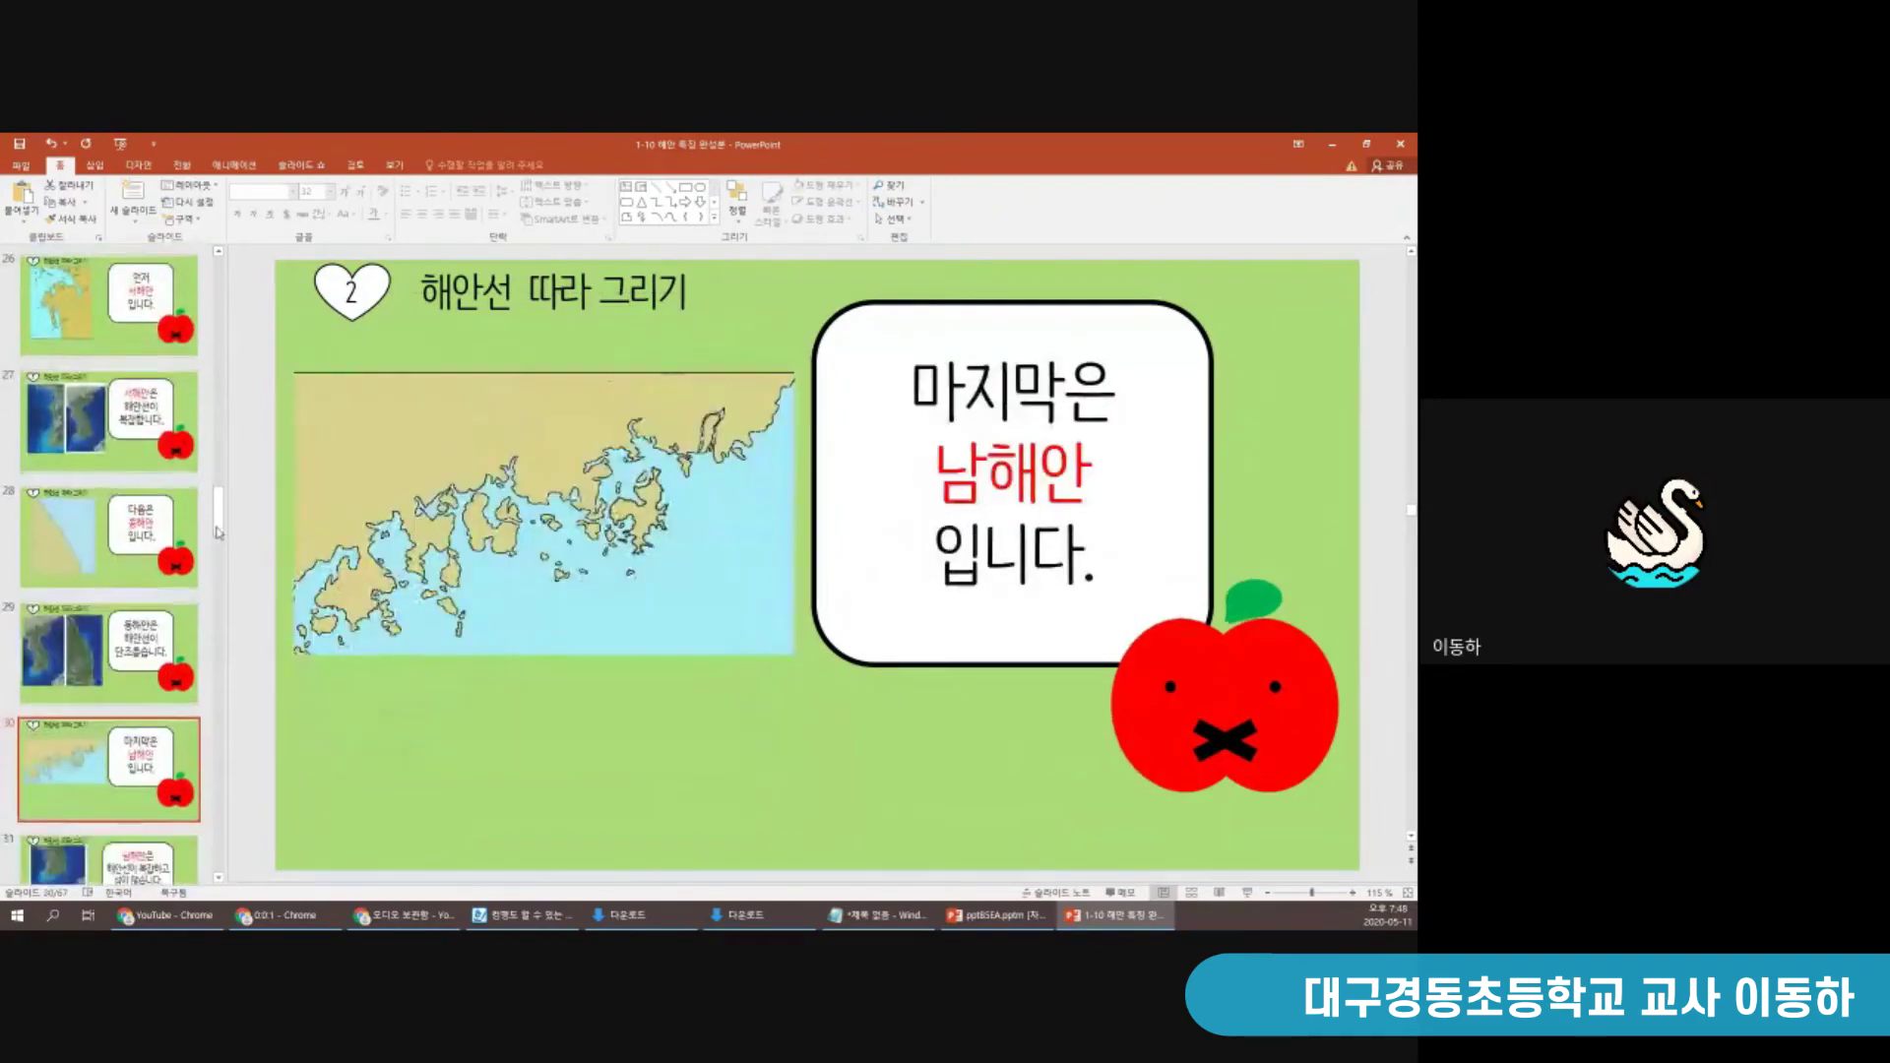
scroll(146, 557, "down", 2)
scroll(146, 557, "down", 3)
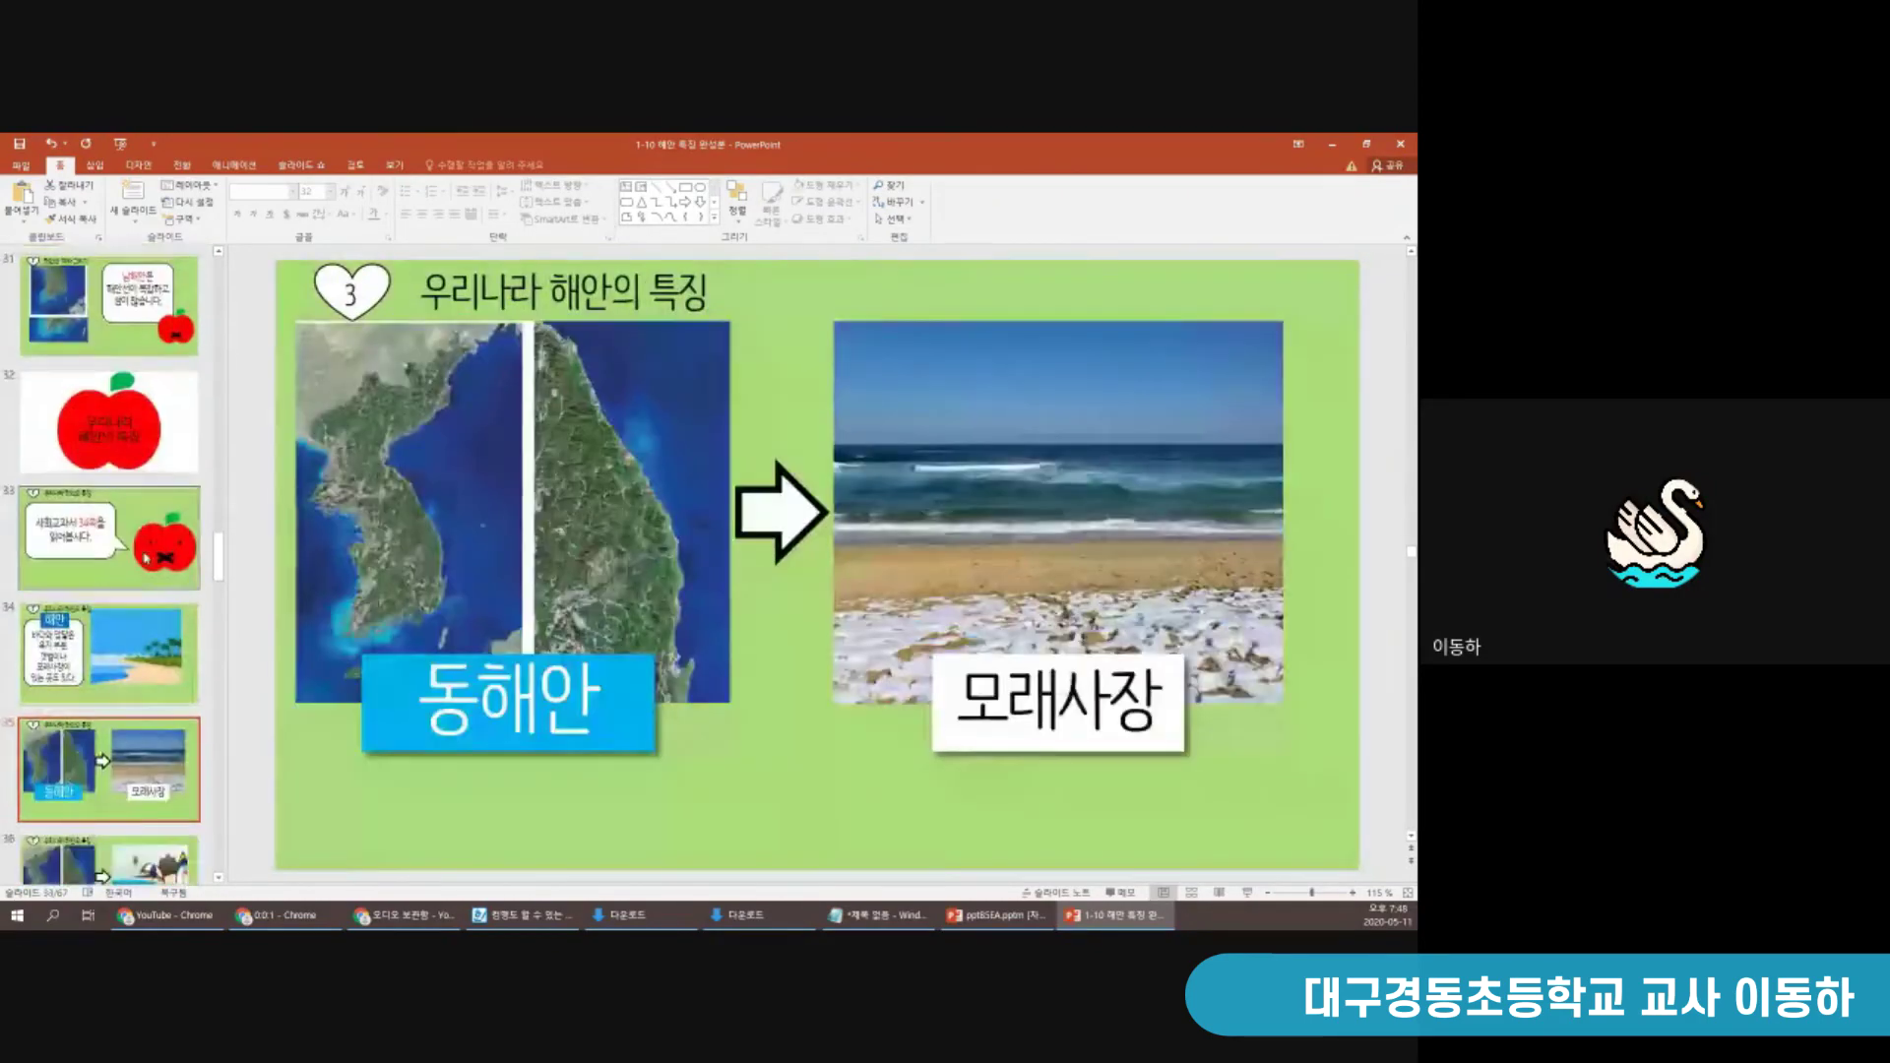
left_click_drag(224, 544, 221, 285)
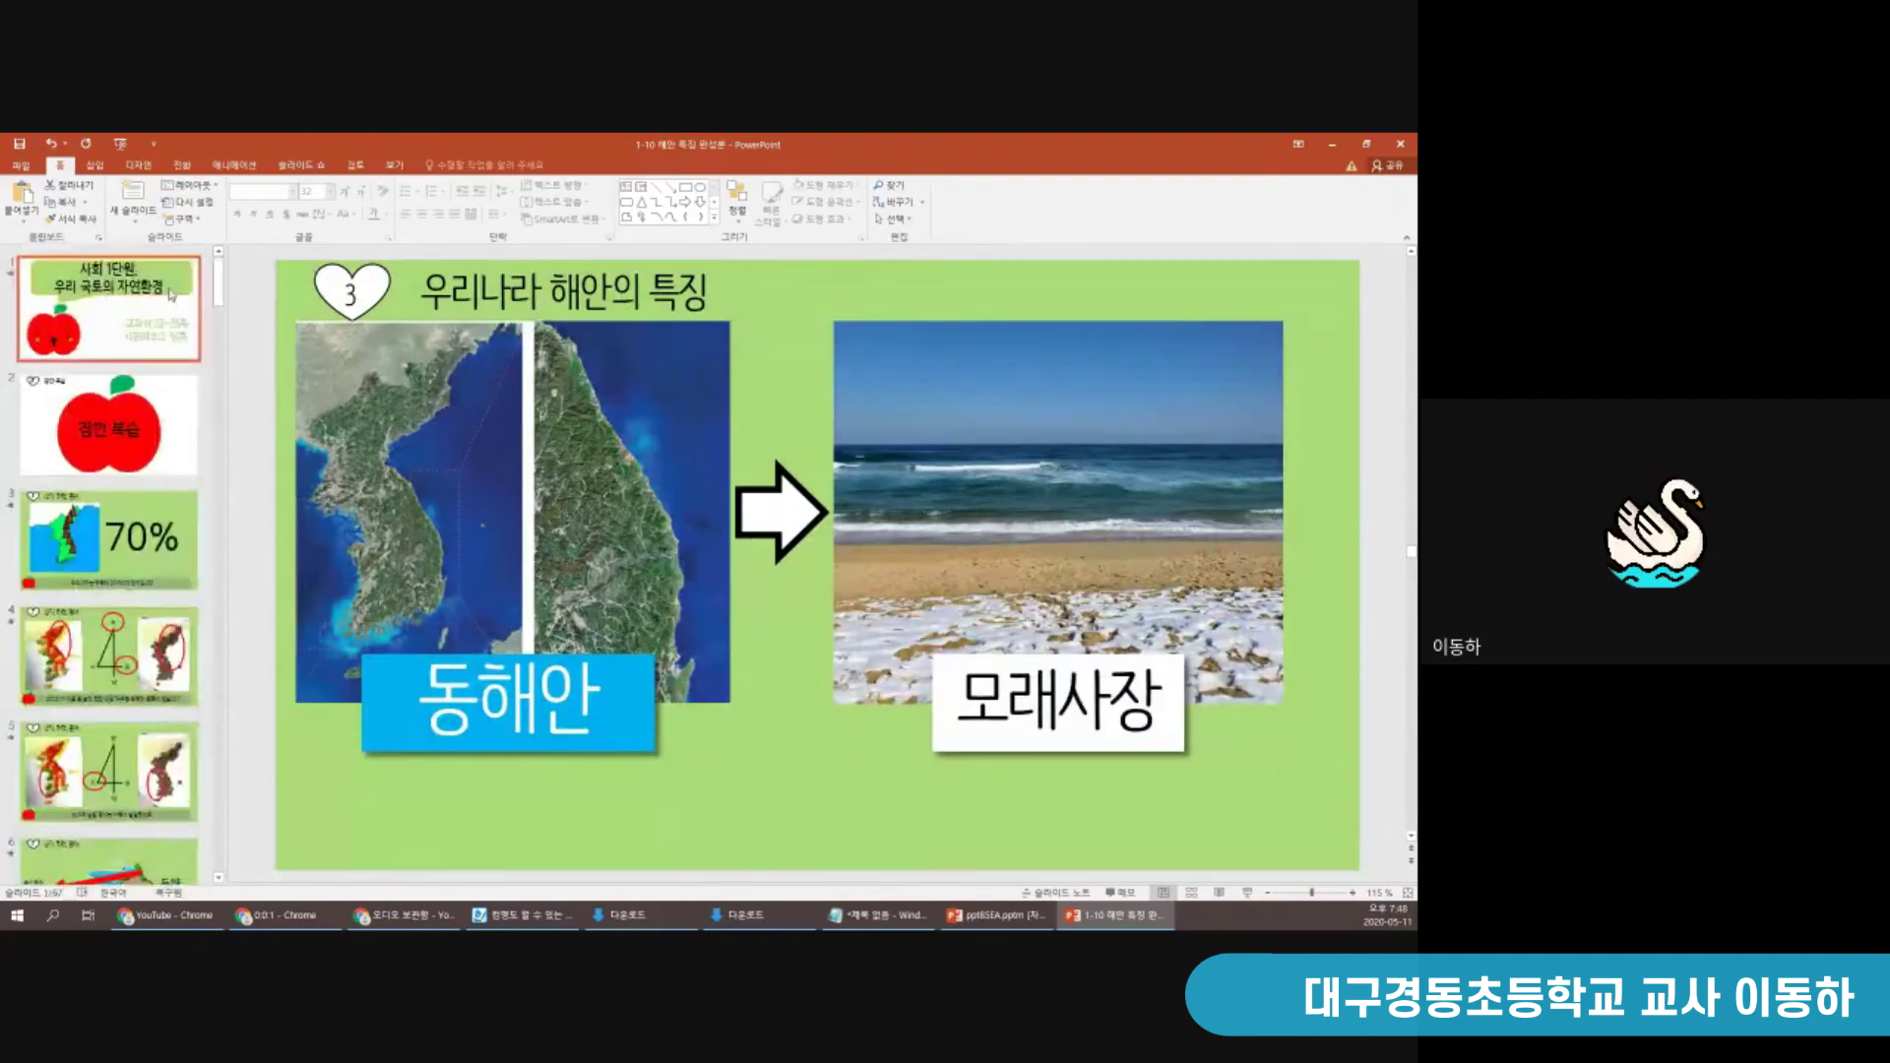
left_click(108, 307)
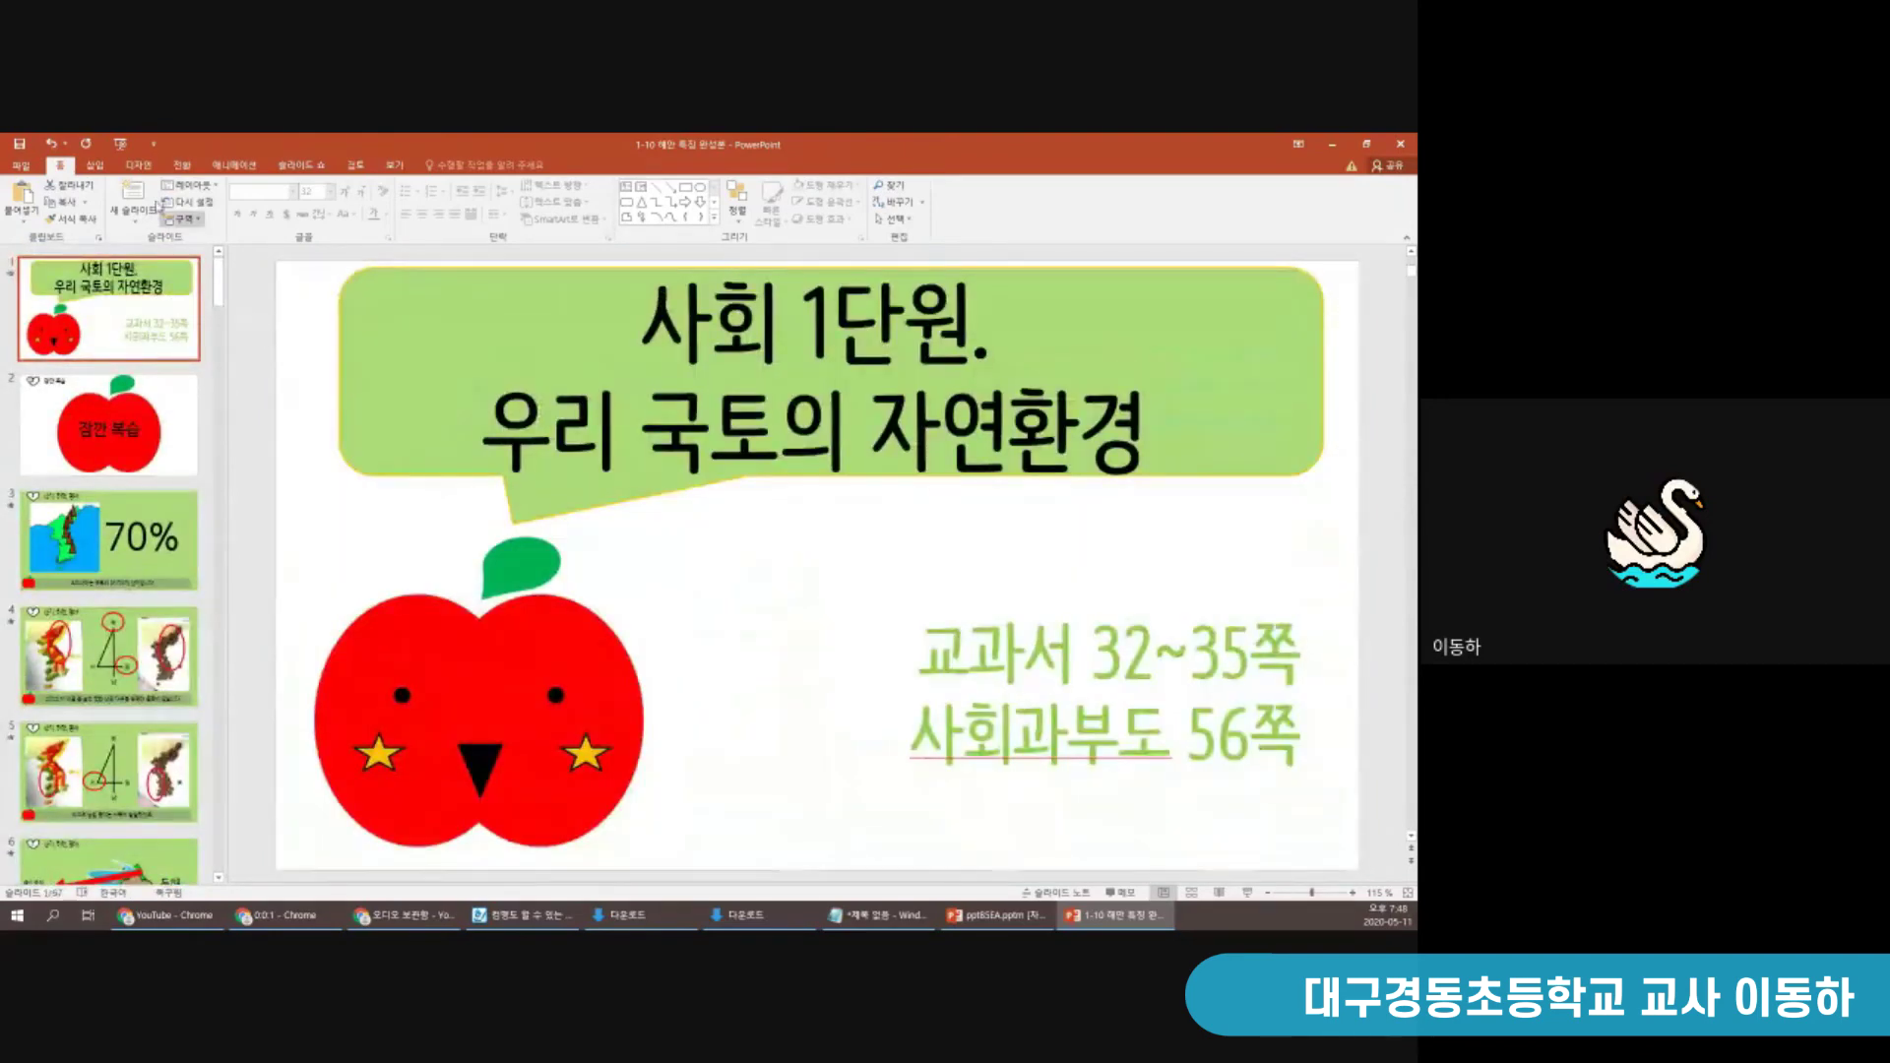
View the presentation's export options and return to the slide without exporting
left_click(35, 167)
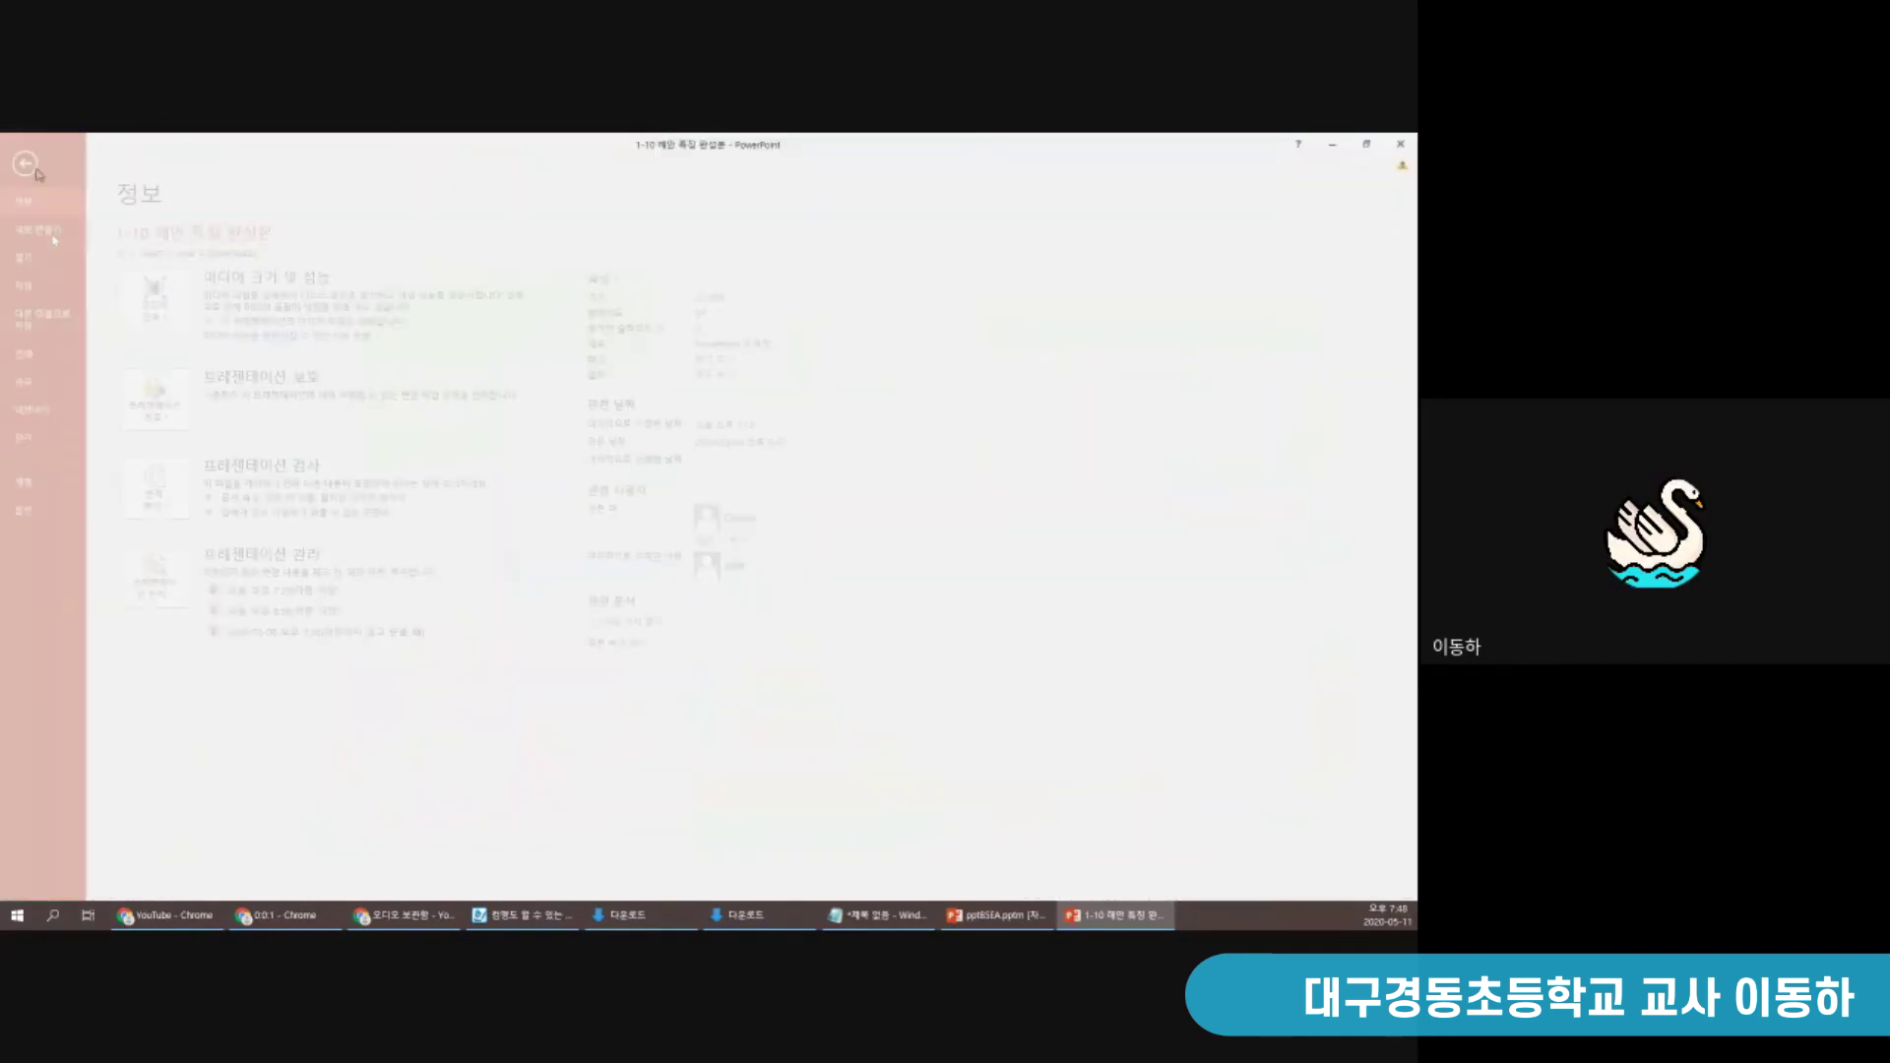
left_click(35, 409)
left_click(180, 296)
key("Escape")
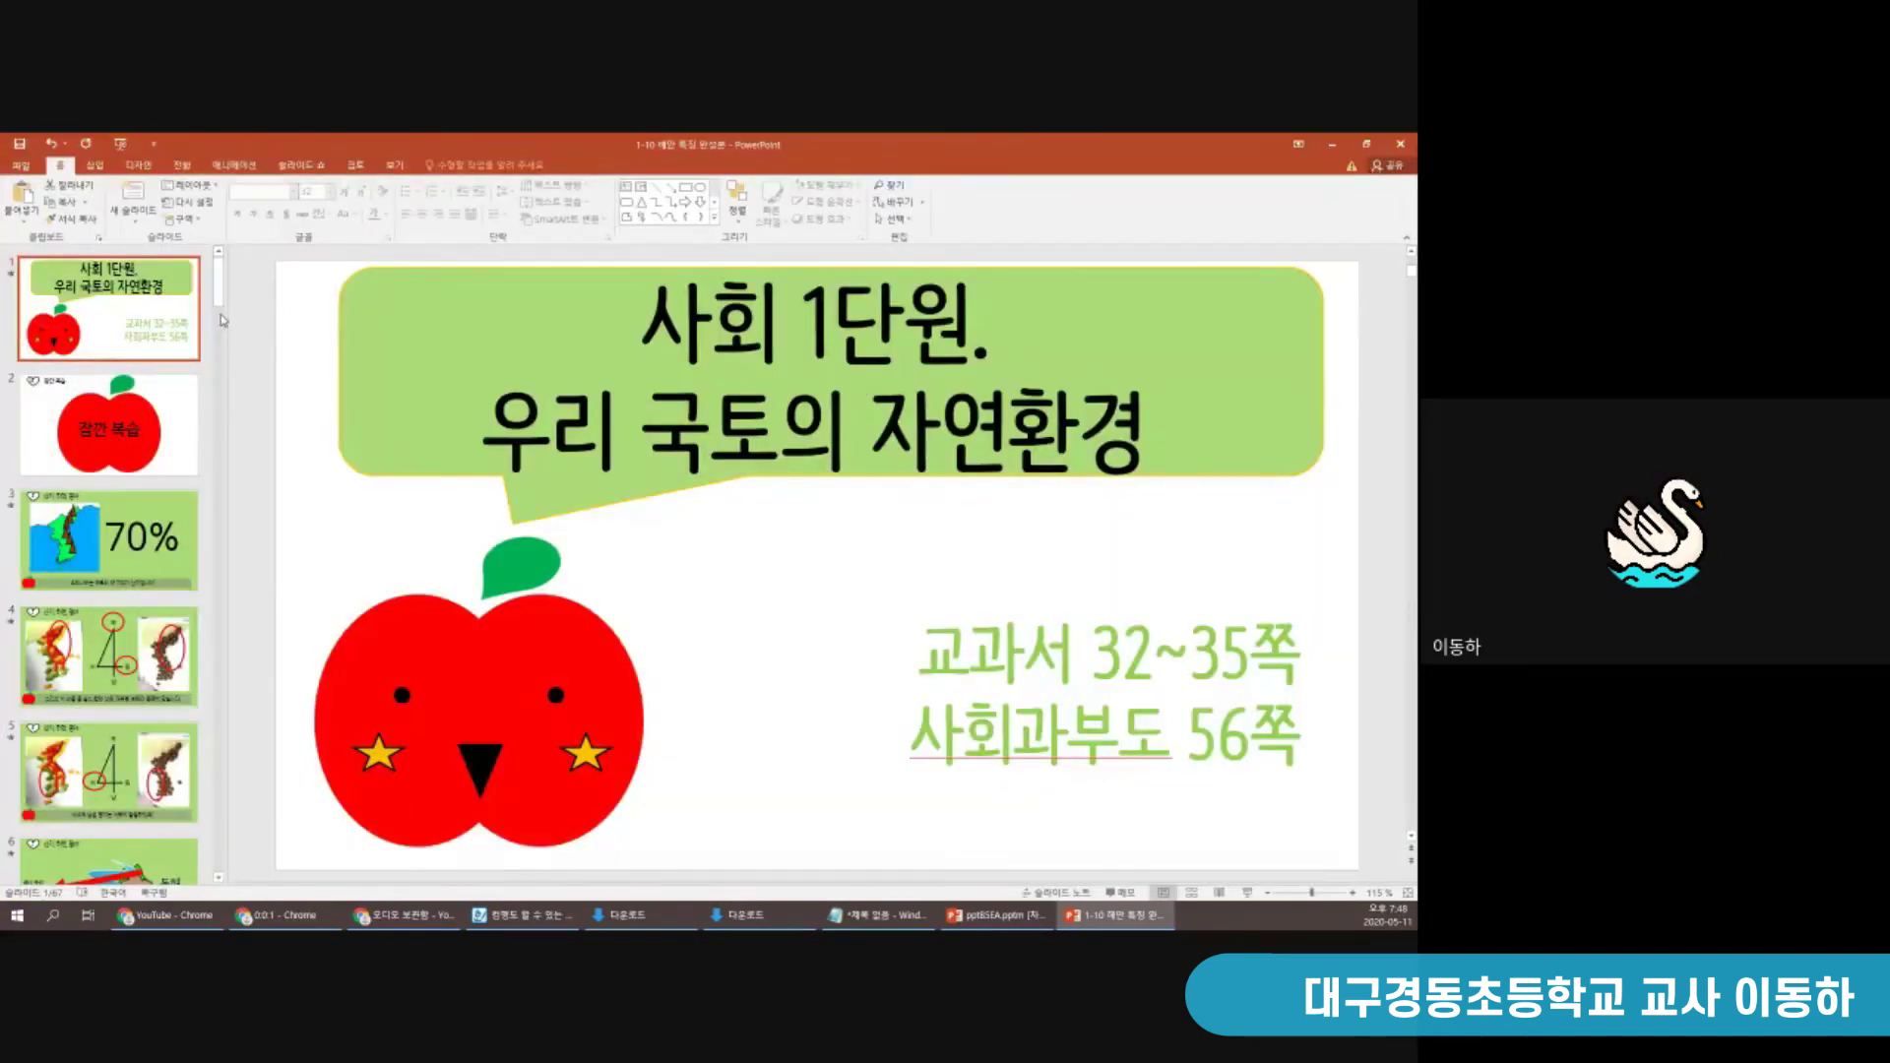
View the slide show recording command and display the insert commands
left_click(301, 164)
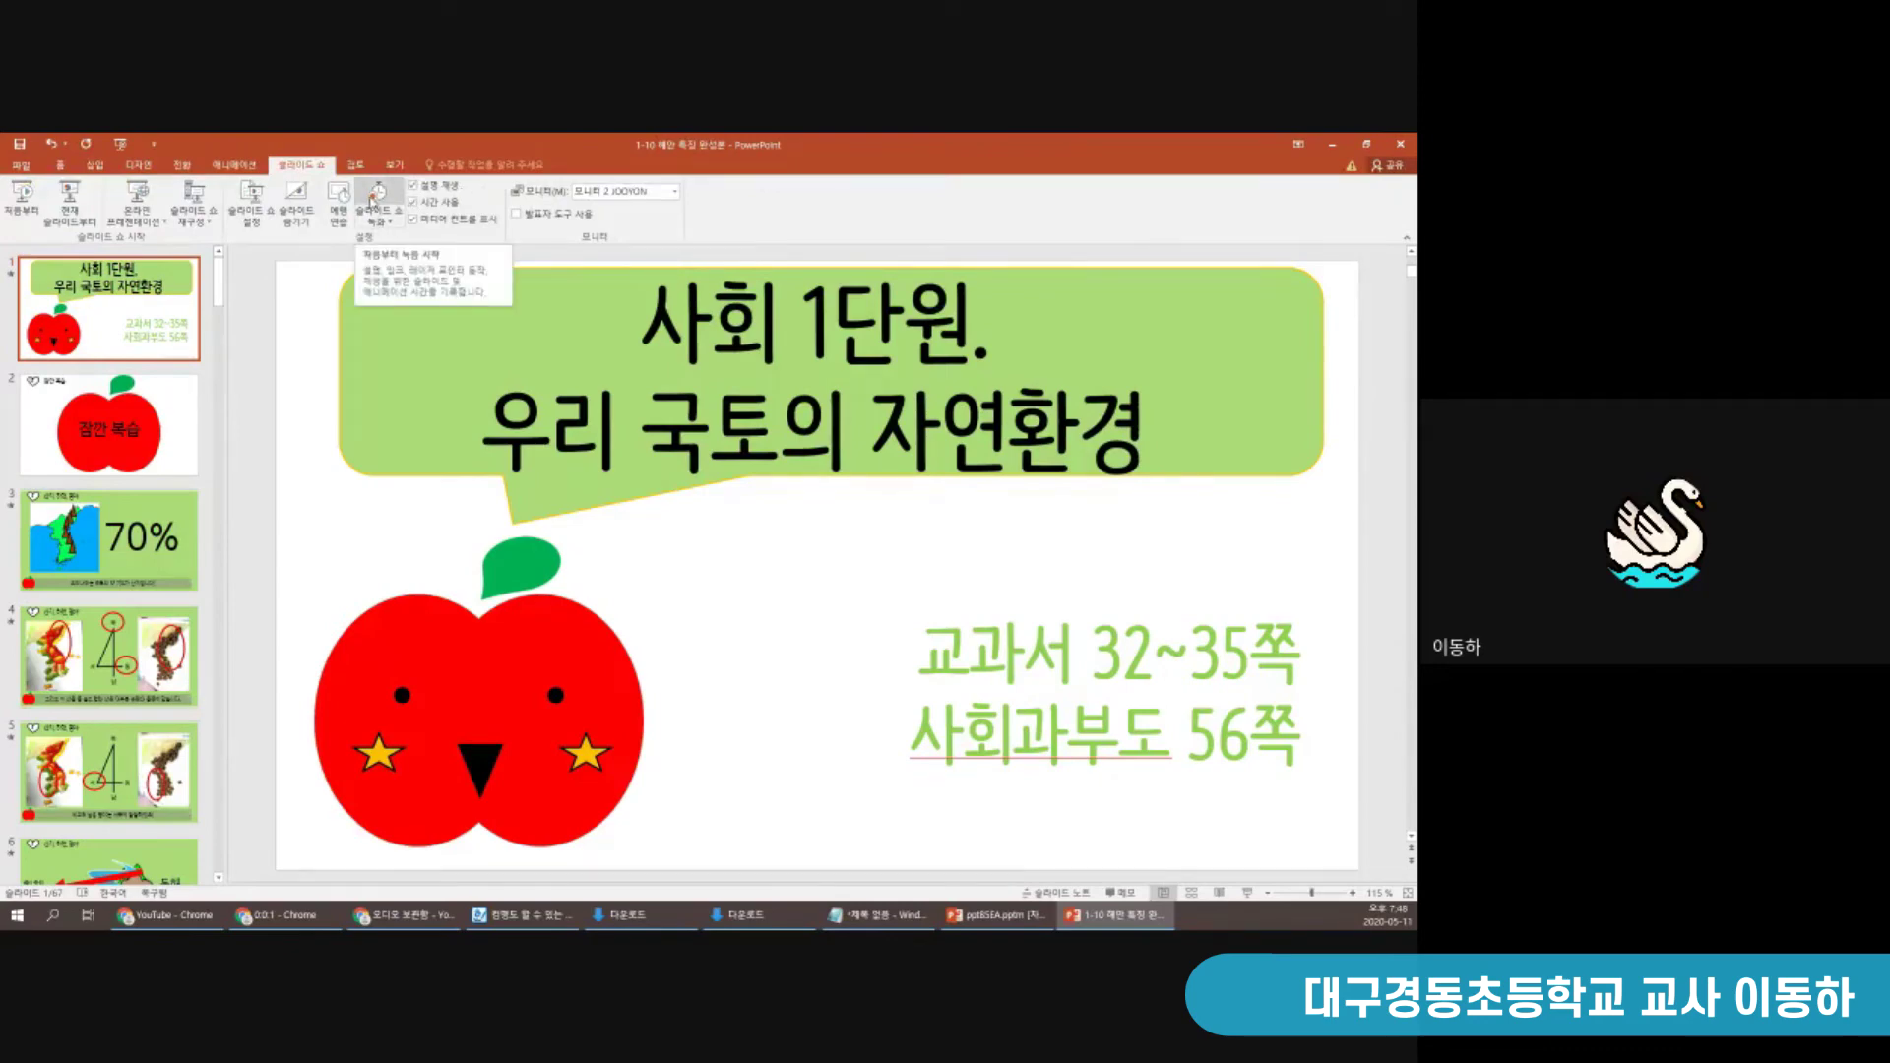
left_click(374, 197)
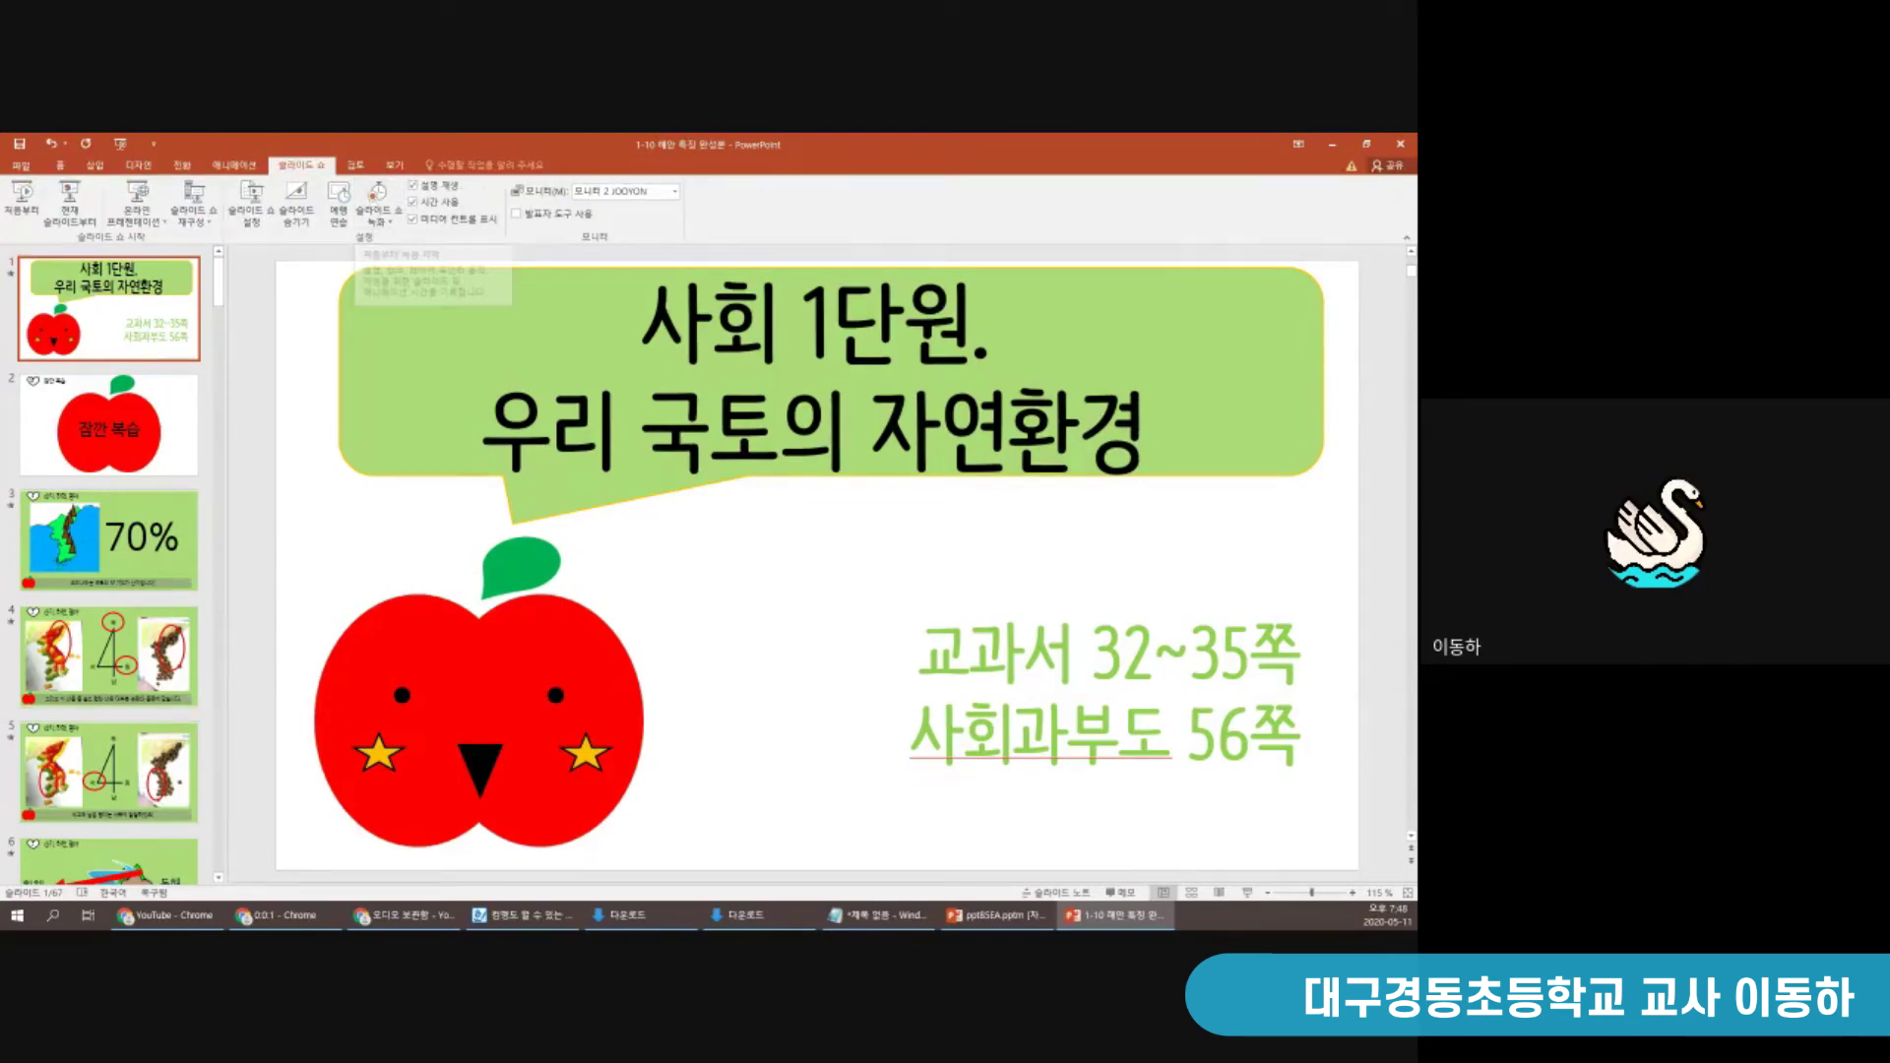
left_click(92, 169)
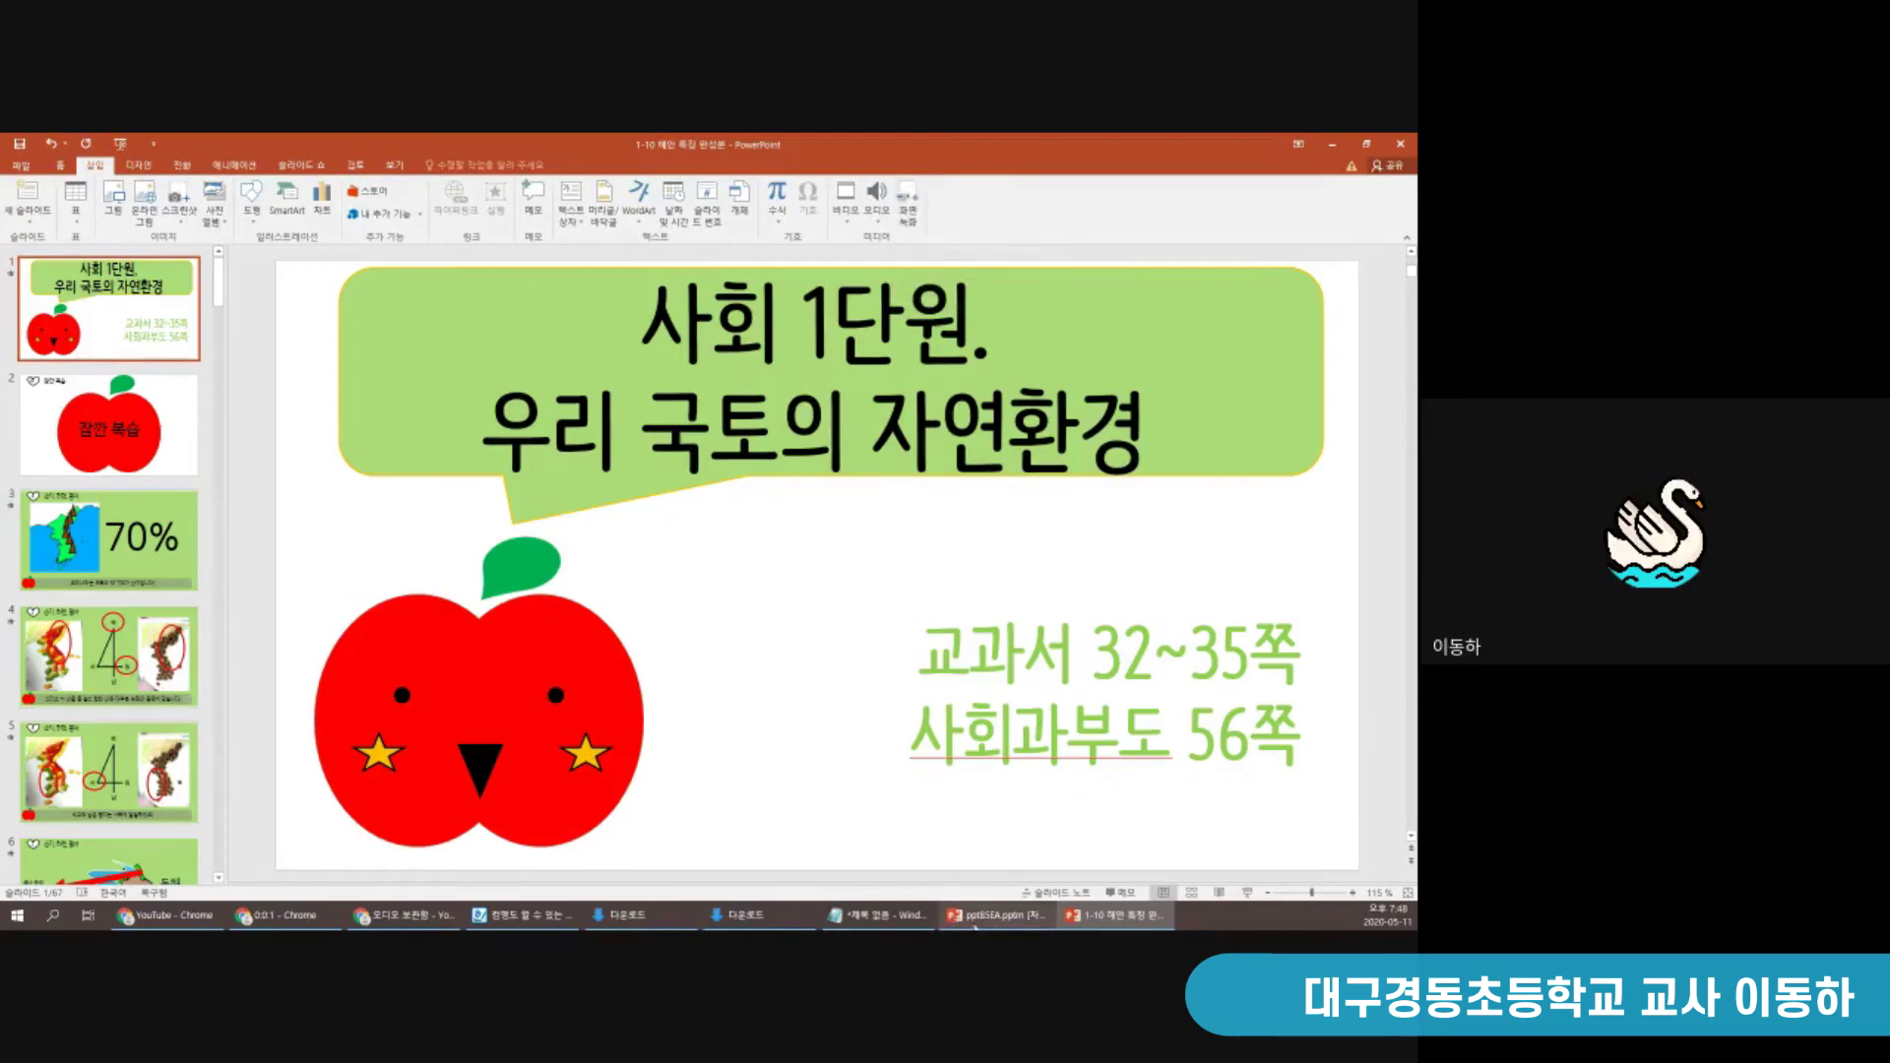
Switch to the Hangul guide document and view section 3 on using music, photos and videos from 공유마당
left_click(520, 916)
scroll(586, 630, "down", 5)
scroll(587, 629, "up", 15)
scroll(590, 627, "up", 15)
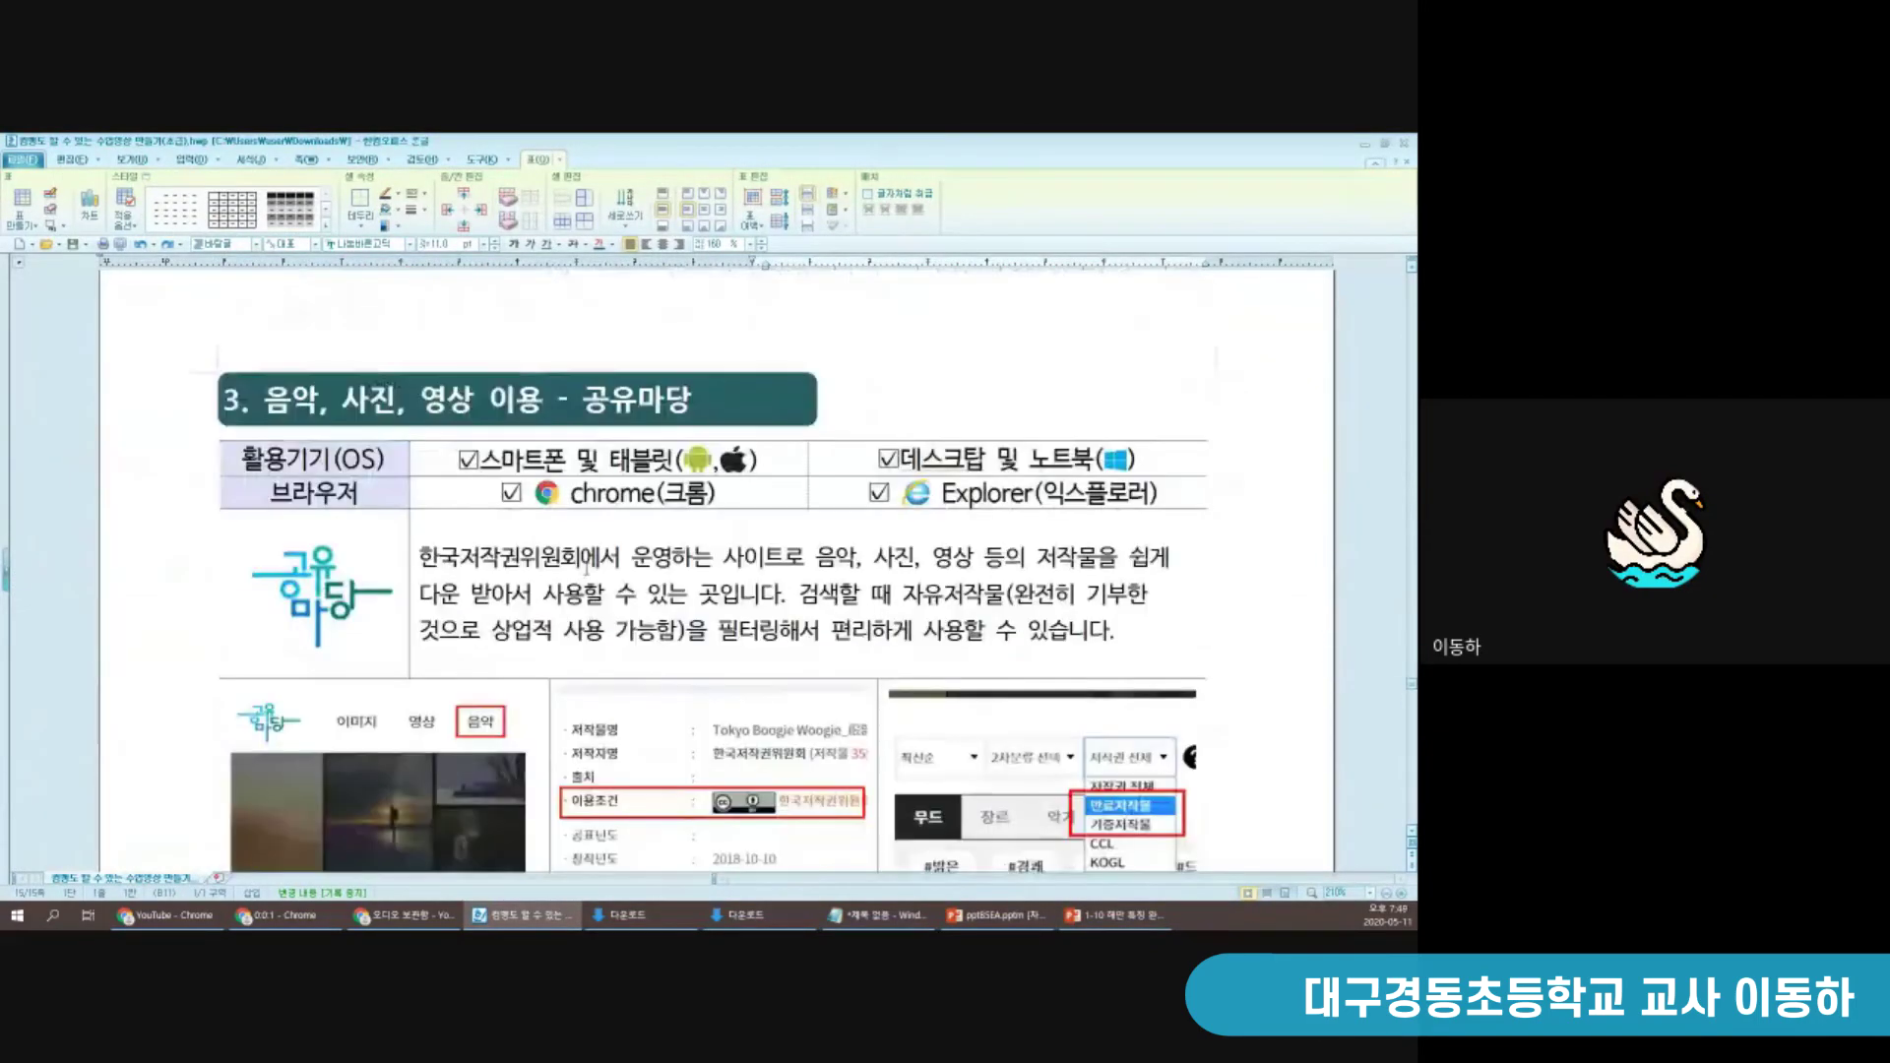
scroll(588, 567, "down", 5, "ctrl")
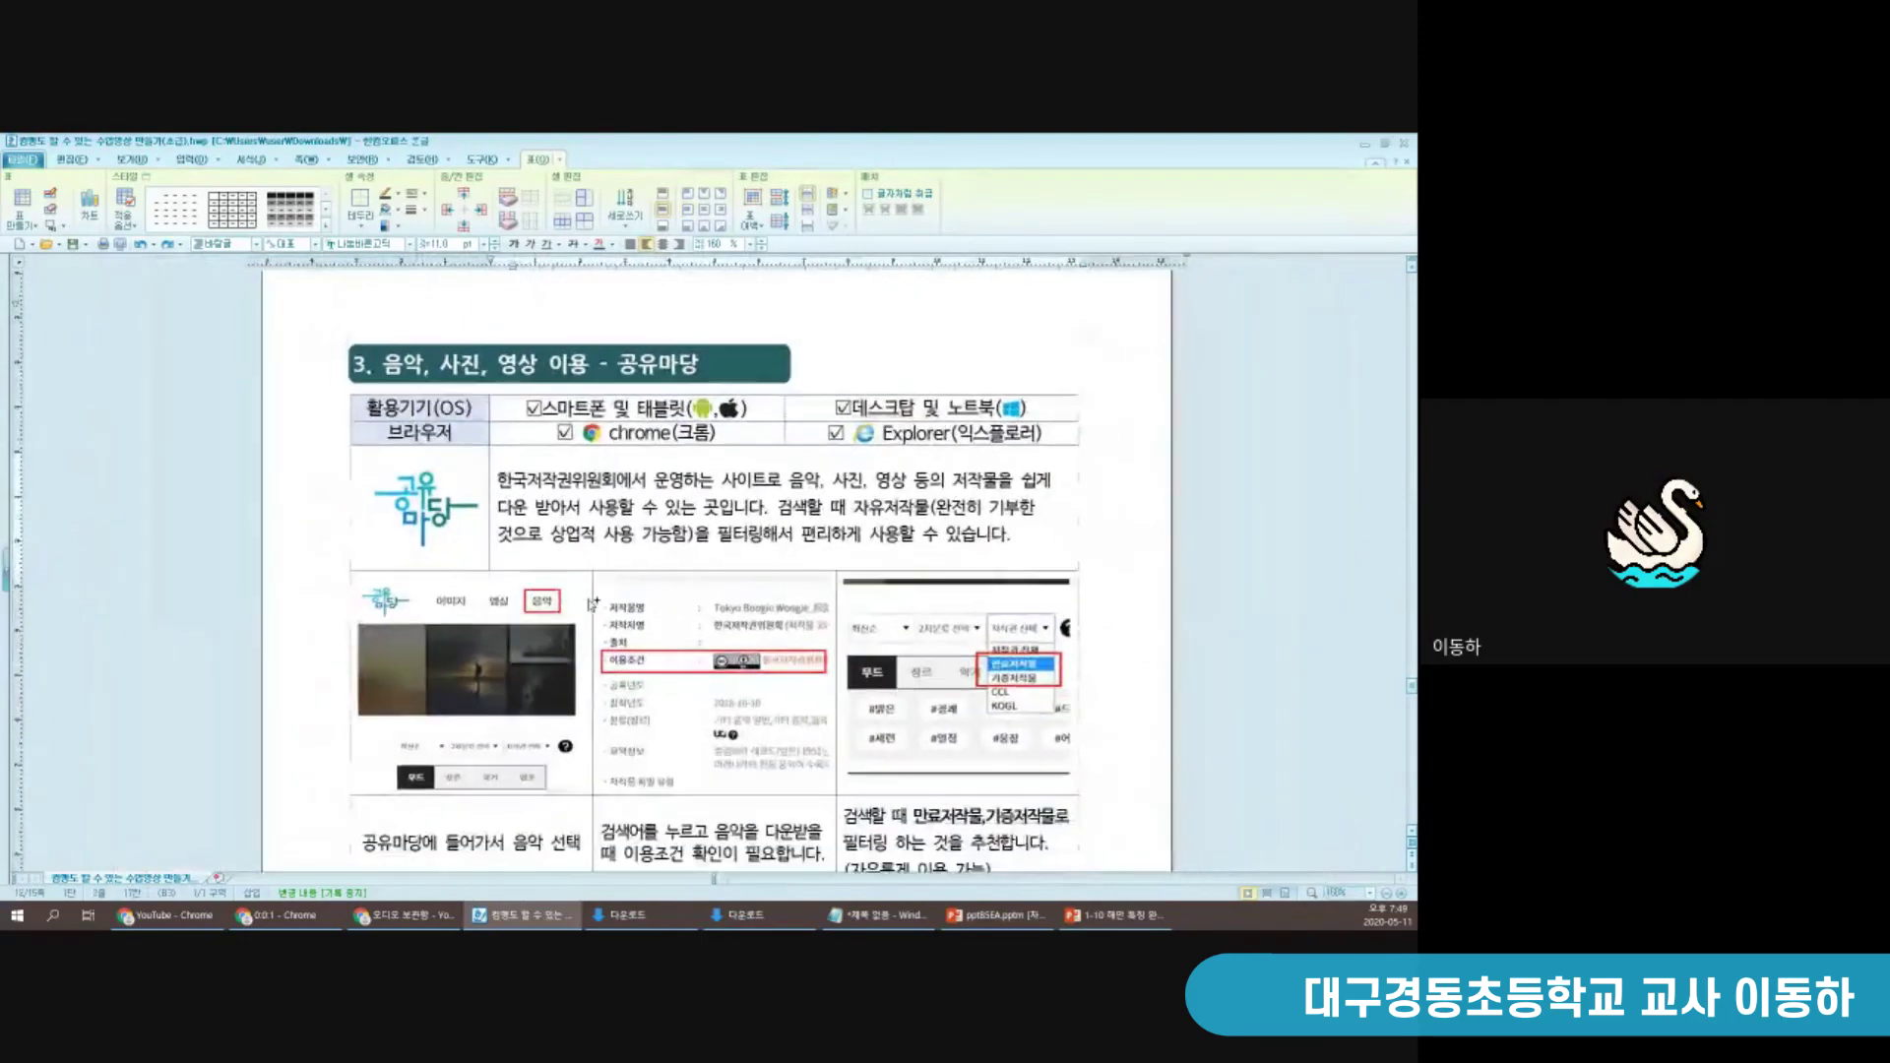
scroll(593, 603, "down", 2, "ctrl")
scroll(612, 398, "up", 1, "ctrl")
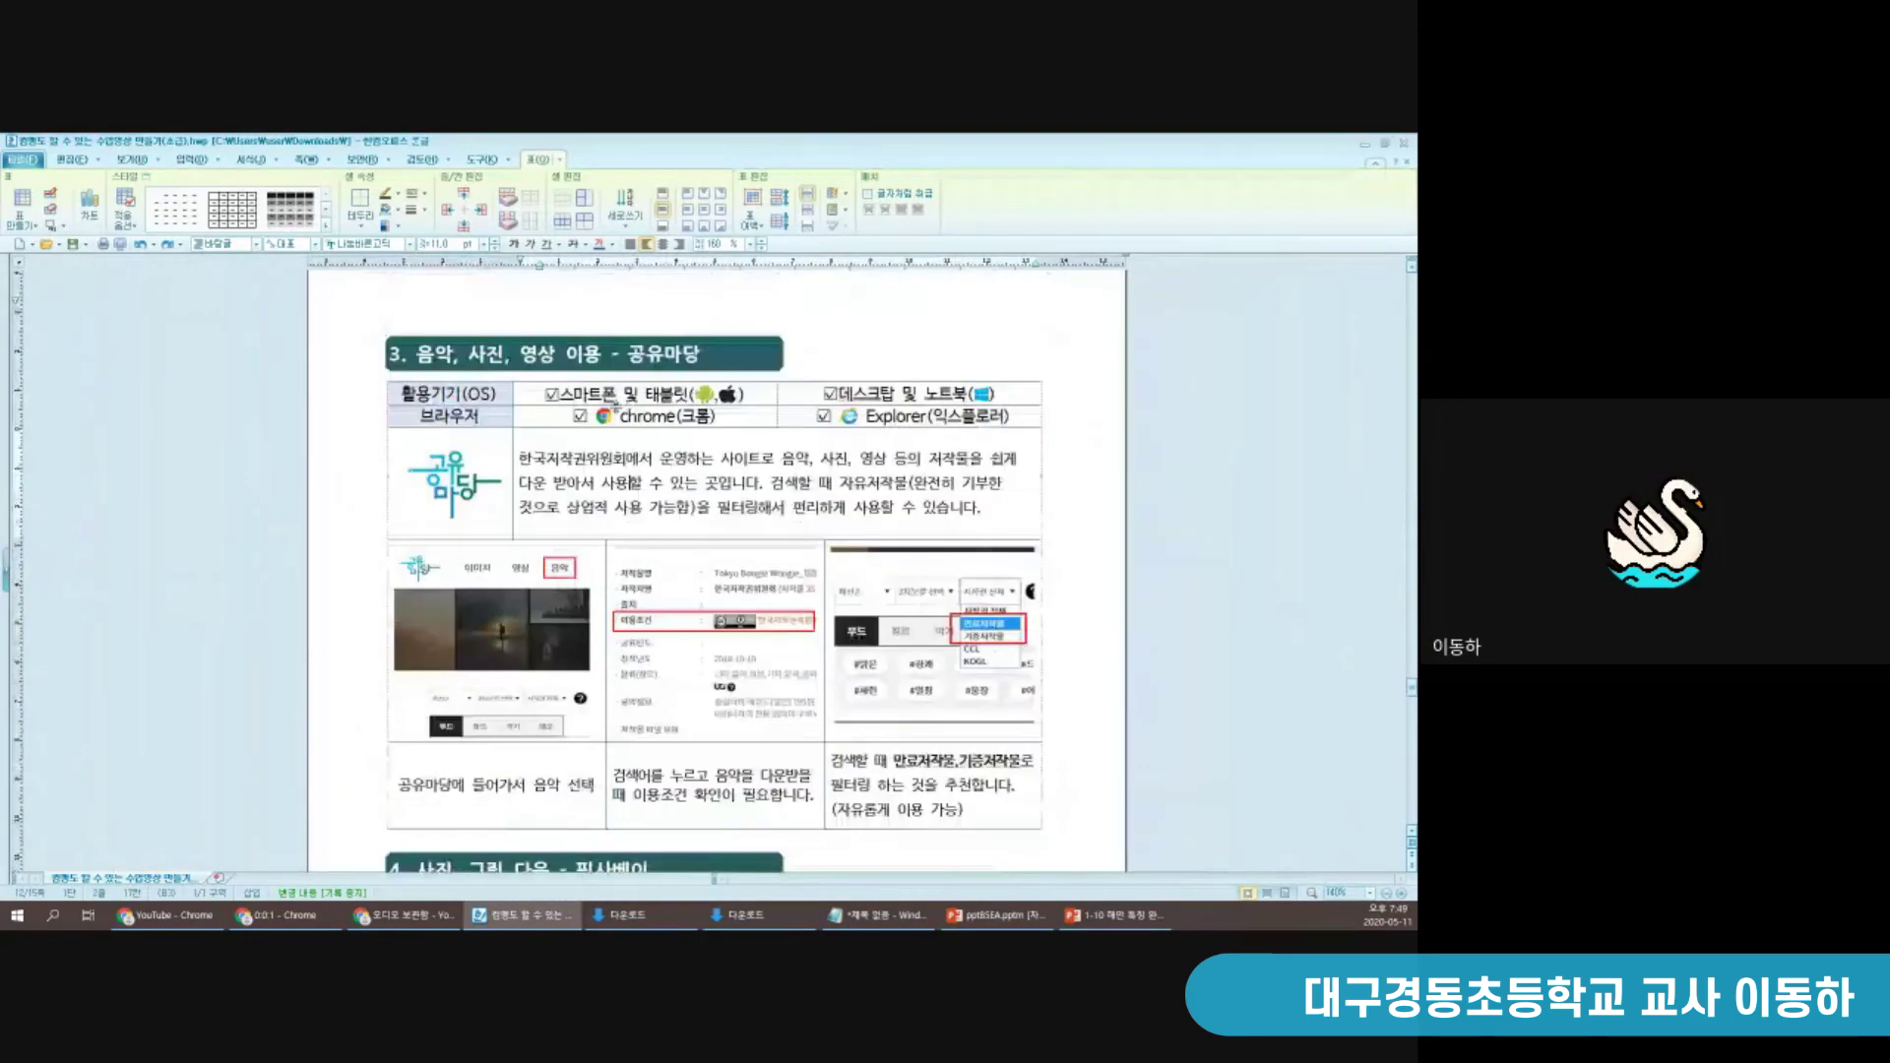
Read section 4 of the guide on downloading photos and pictures from 픽사베이
scroll(714, 571, "down", 5)
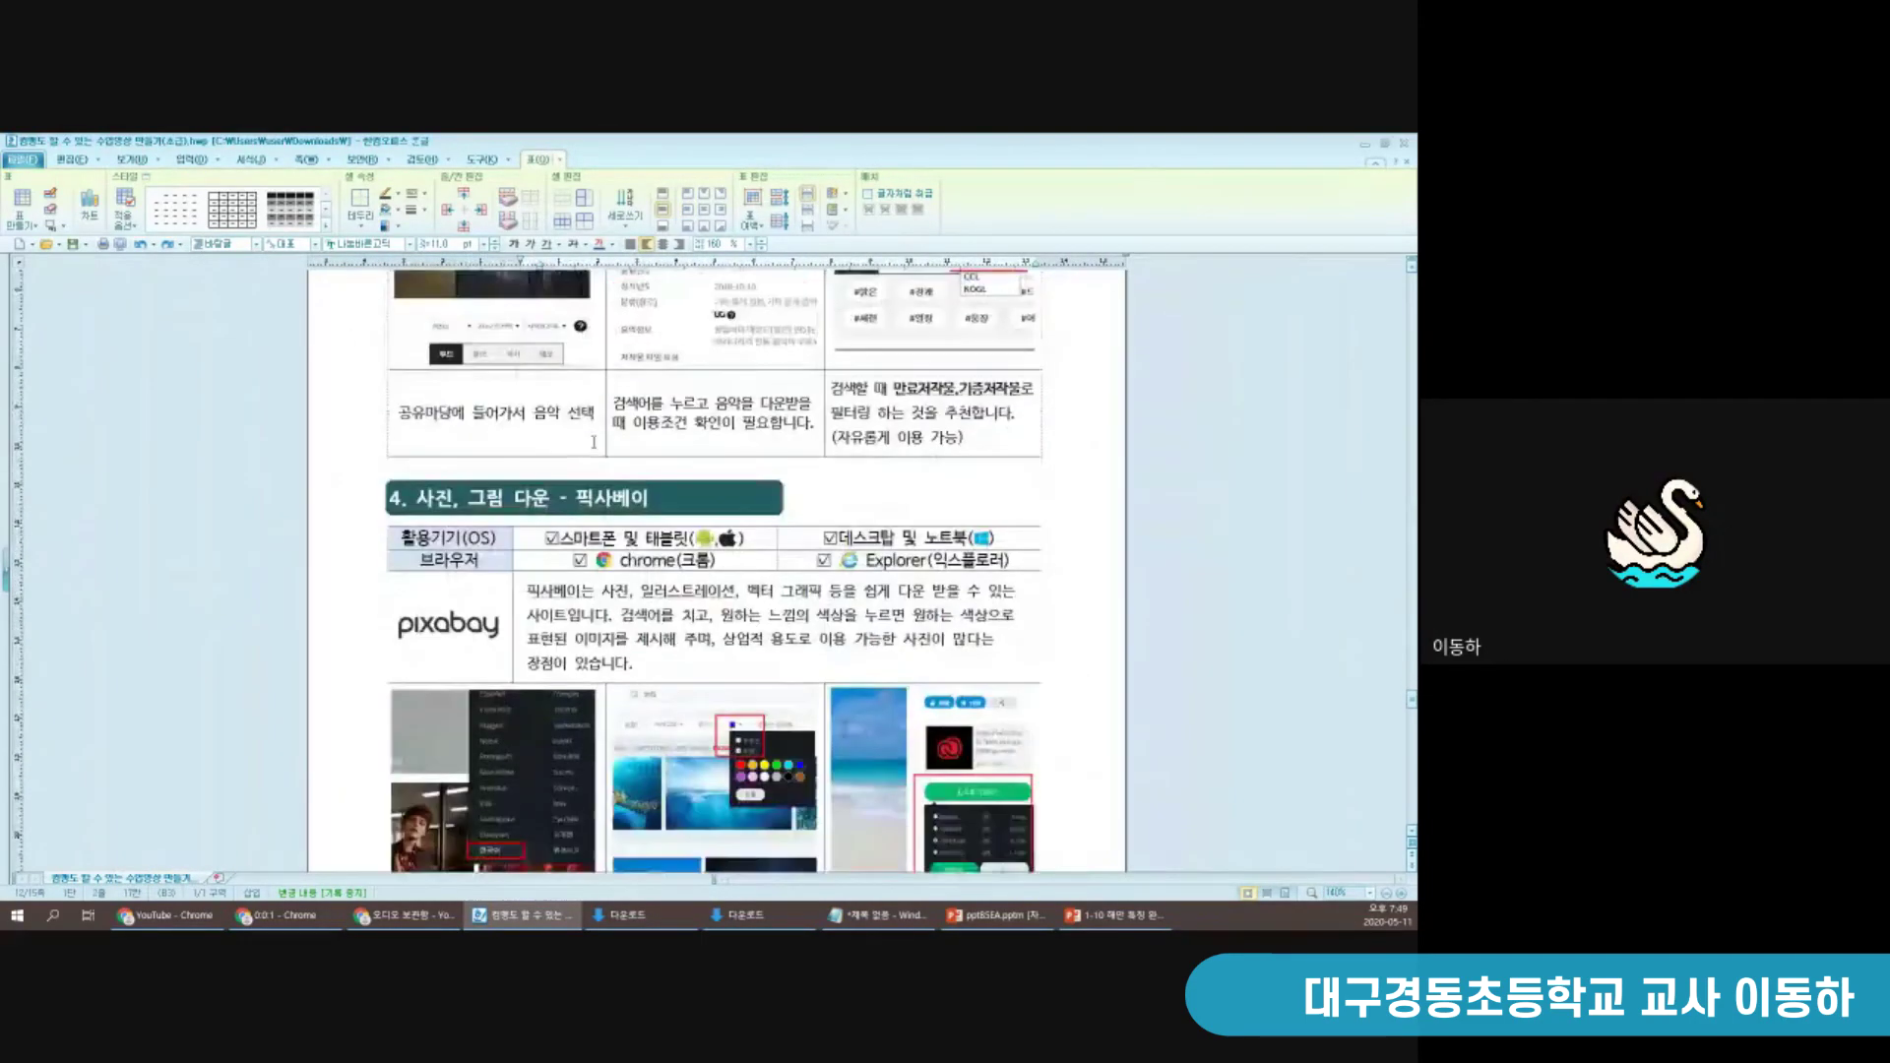
scroll(713, 571, "down", 1)
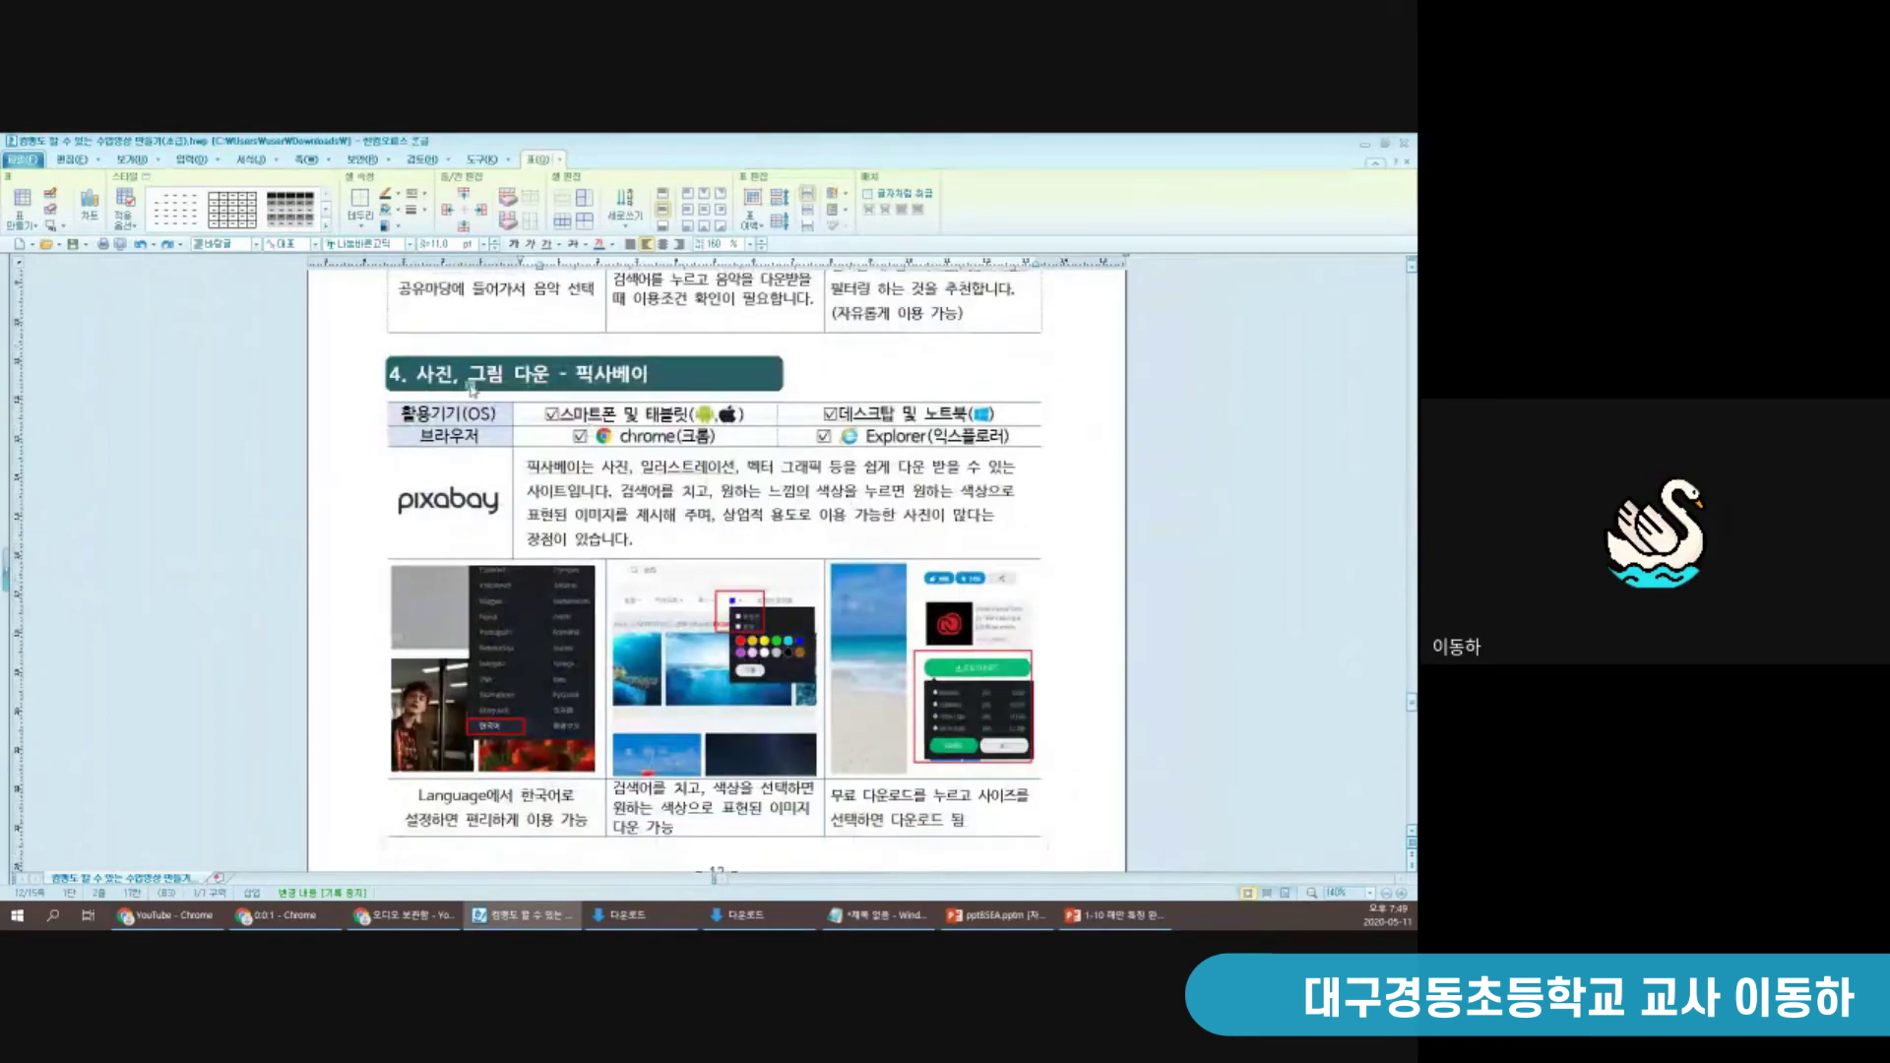
scroll(600, 475, "down", 2)
Go back through section 2 on the free font site 눈누 to section 1 on screen capture with 픽픽
scroll(690, 562, "up", 6)
scroll(690, 562, "up", 6)
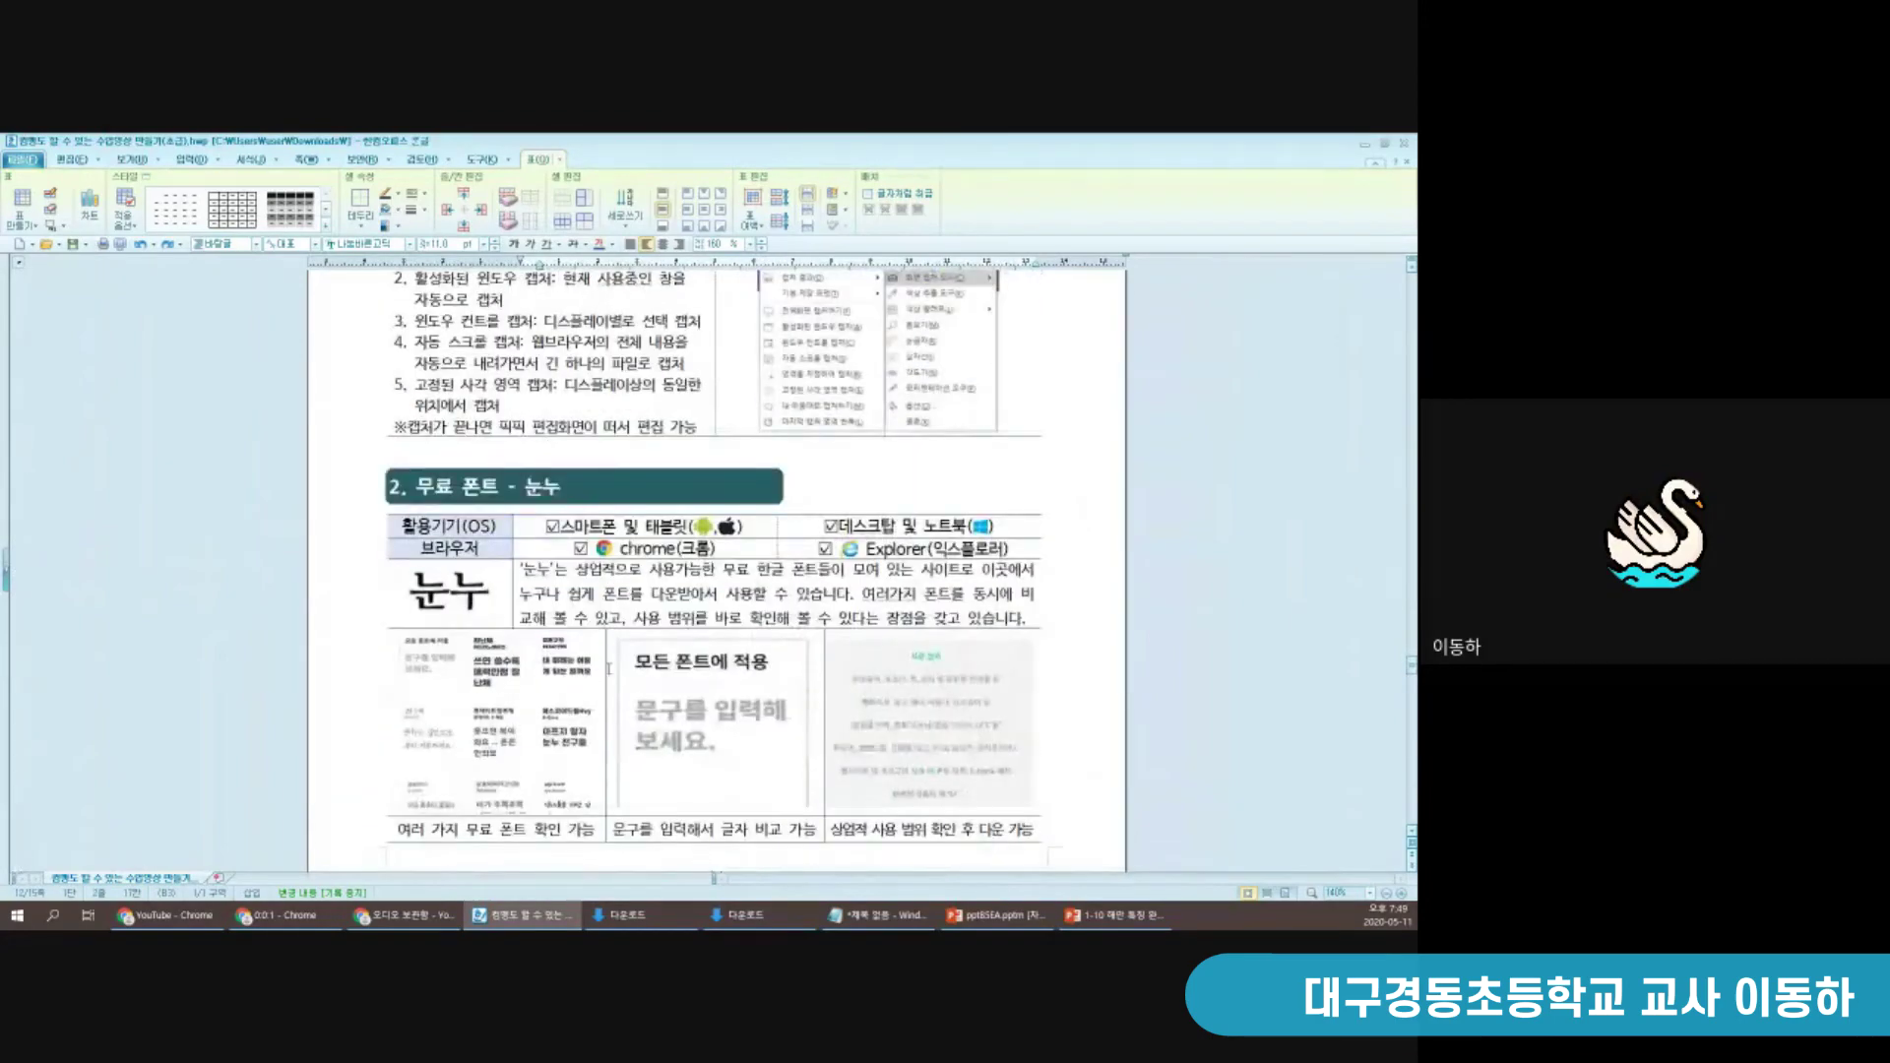
scroll(608, 667, "up", 5)
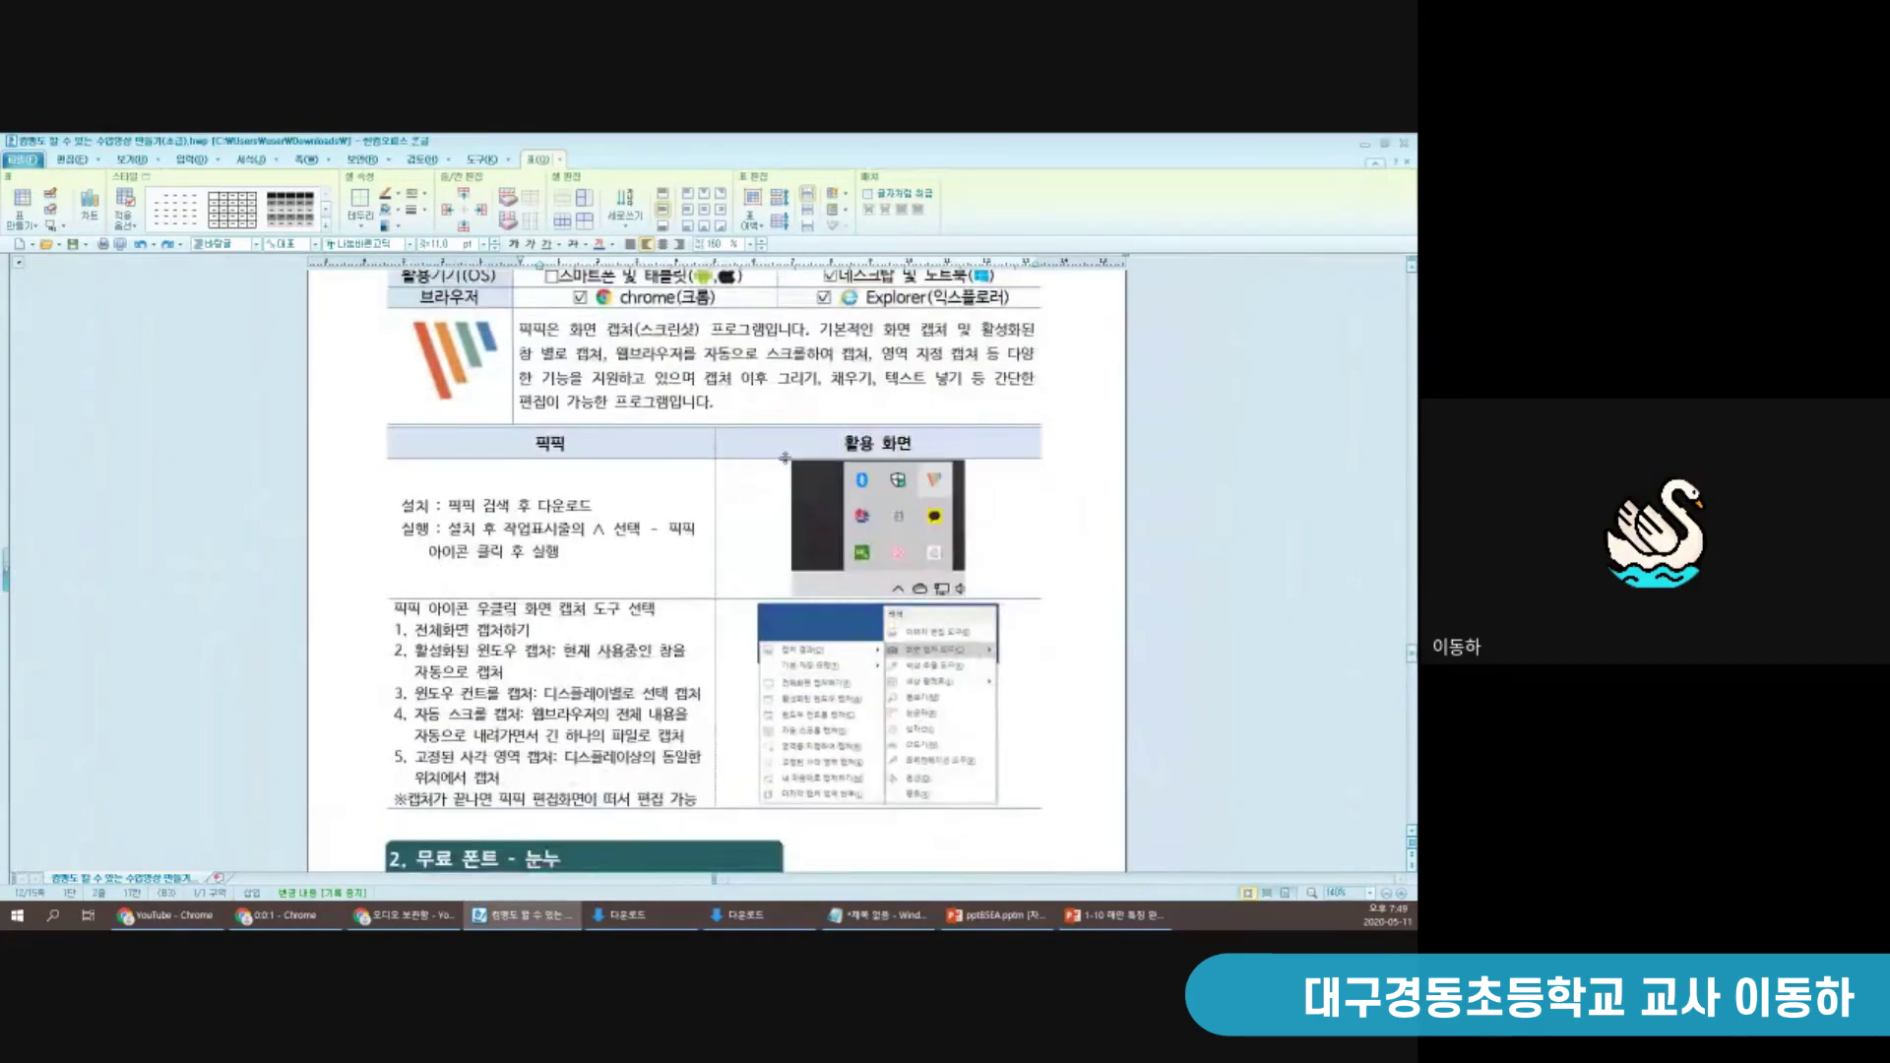
scroll(557, 356, "up", 1)
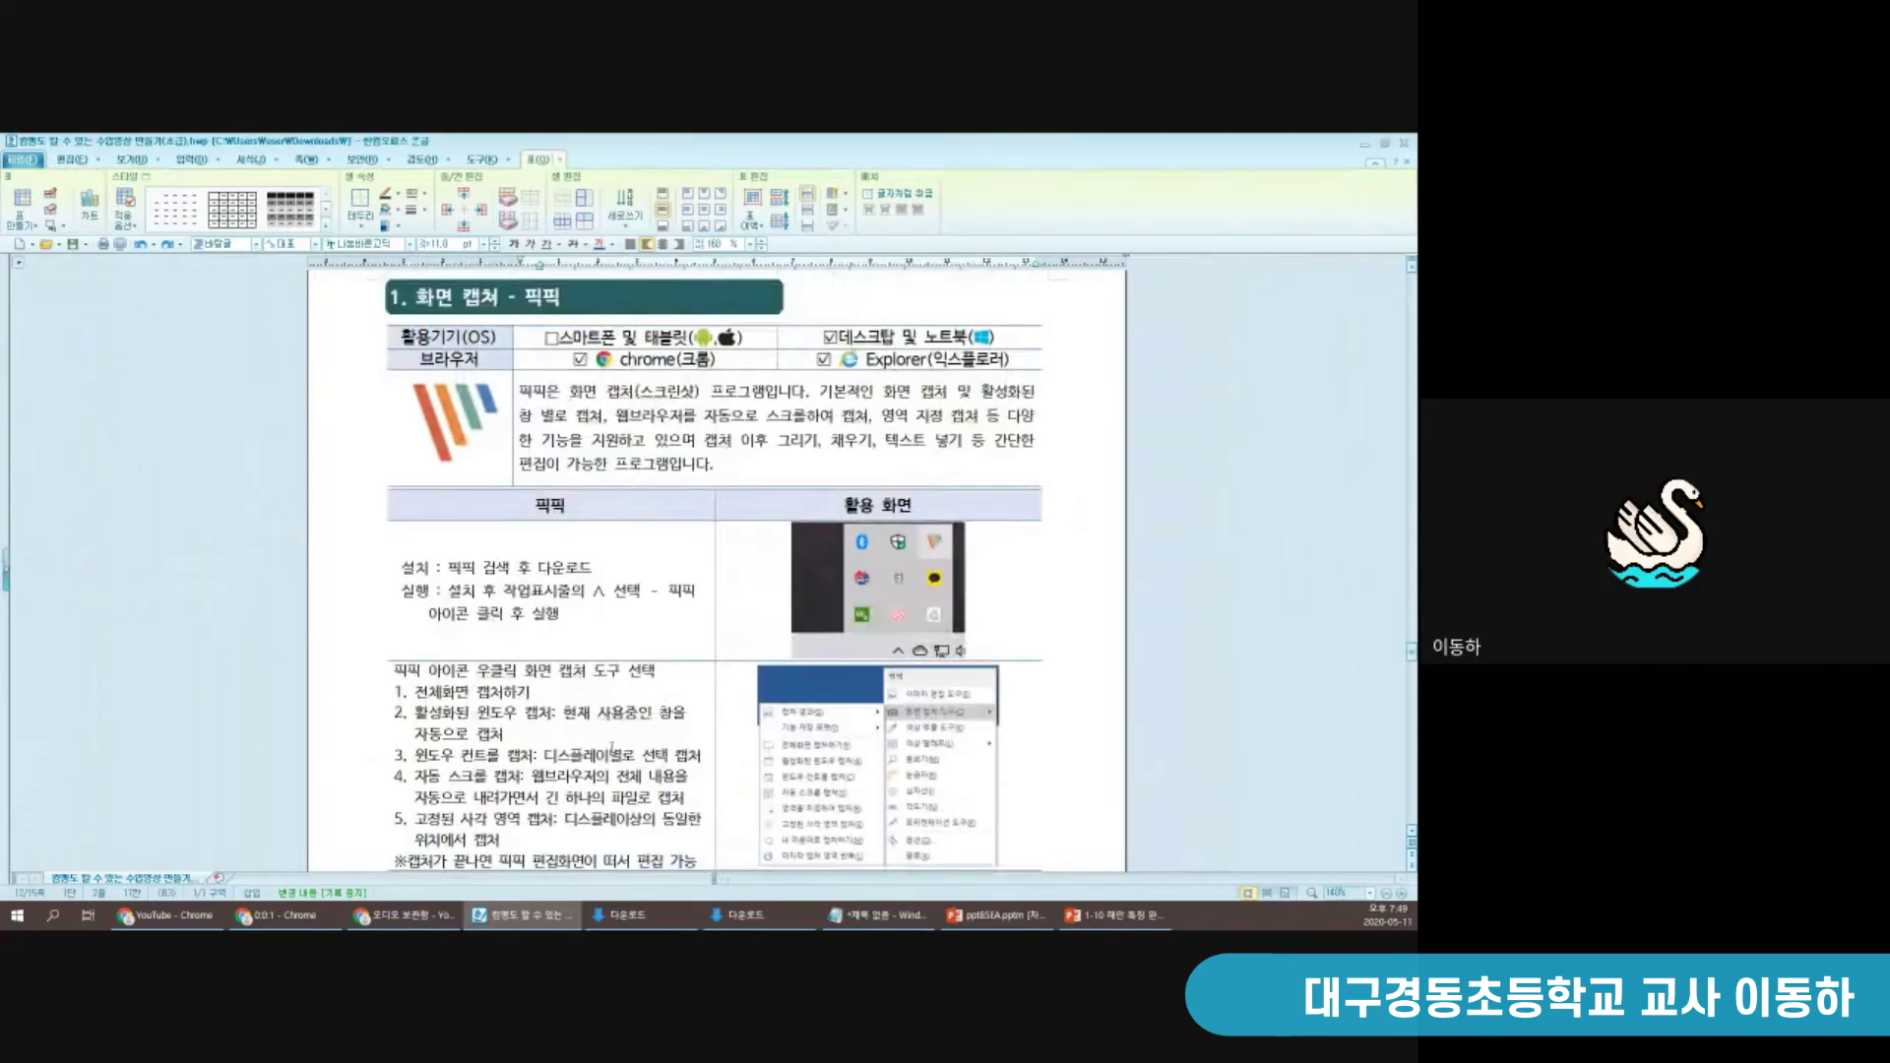
Switch back to the Hangul guide document and view its section on the ZoomIt screen magnifier and its shortcuts
left_click(994, 914)
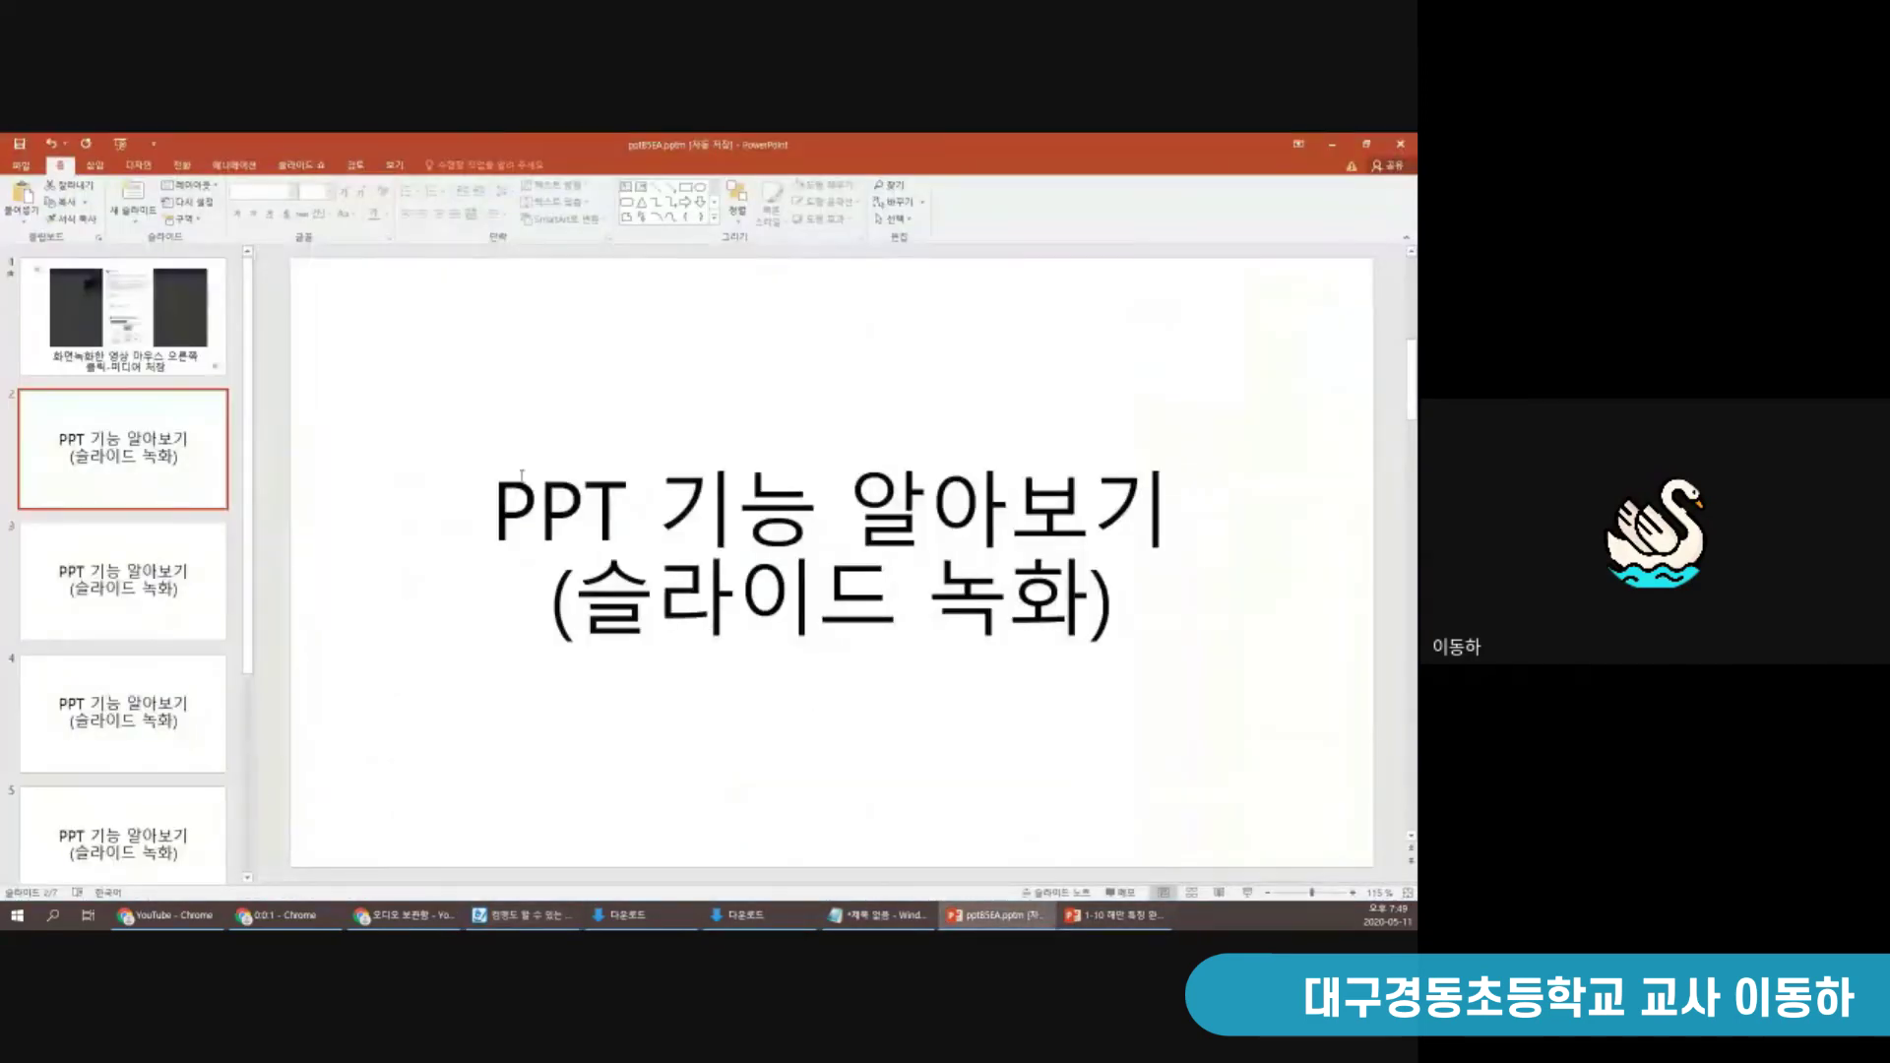
scroll(787, 591, "down", 1)
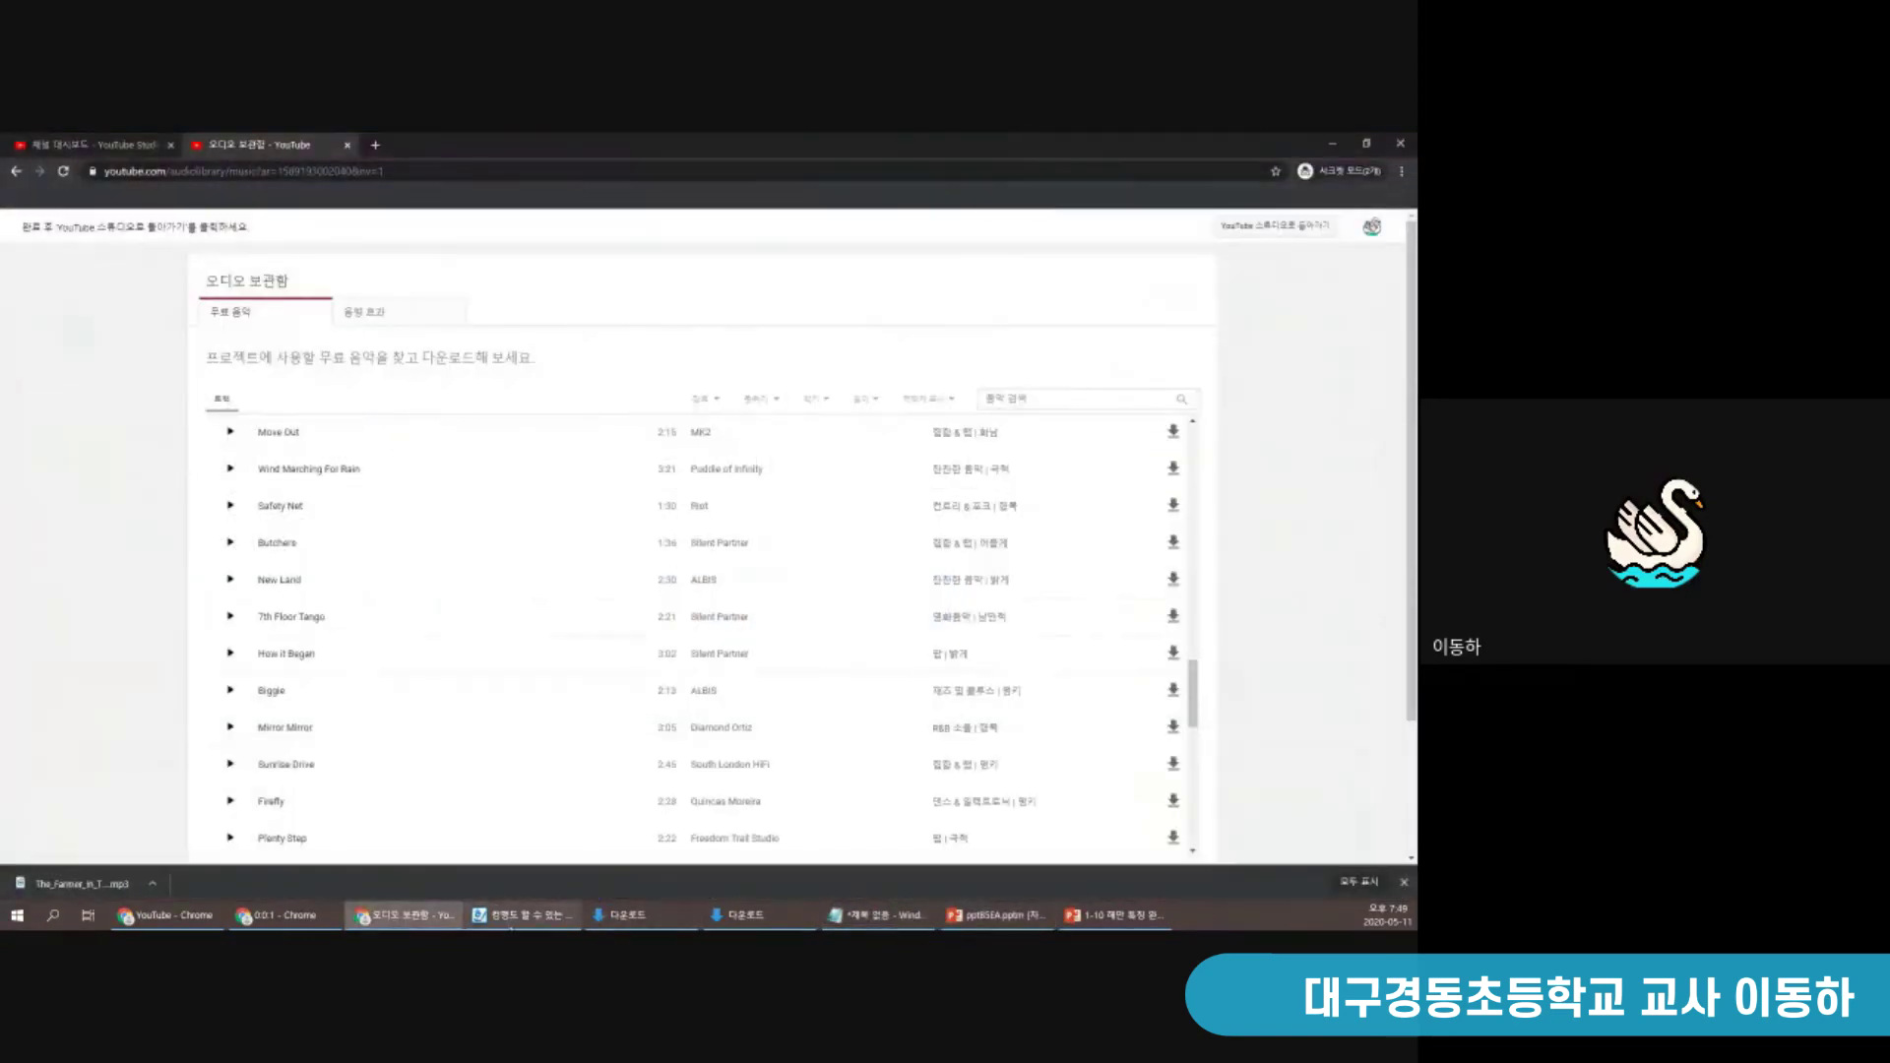
left_click(522, 914)
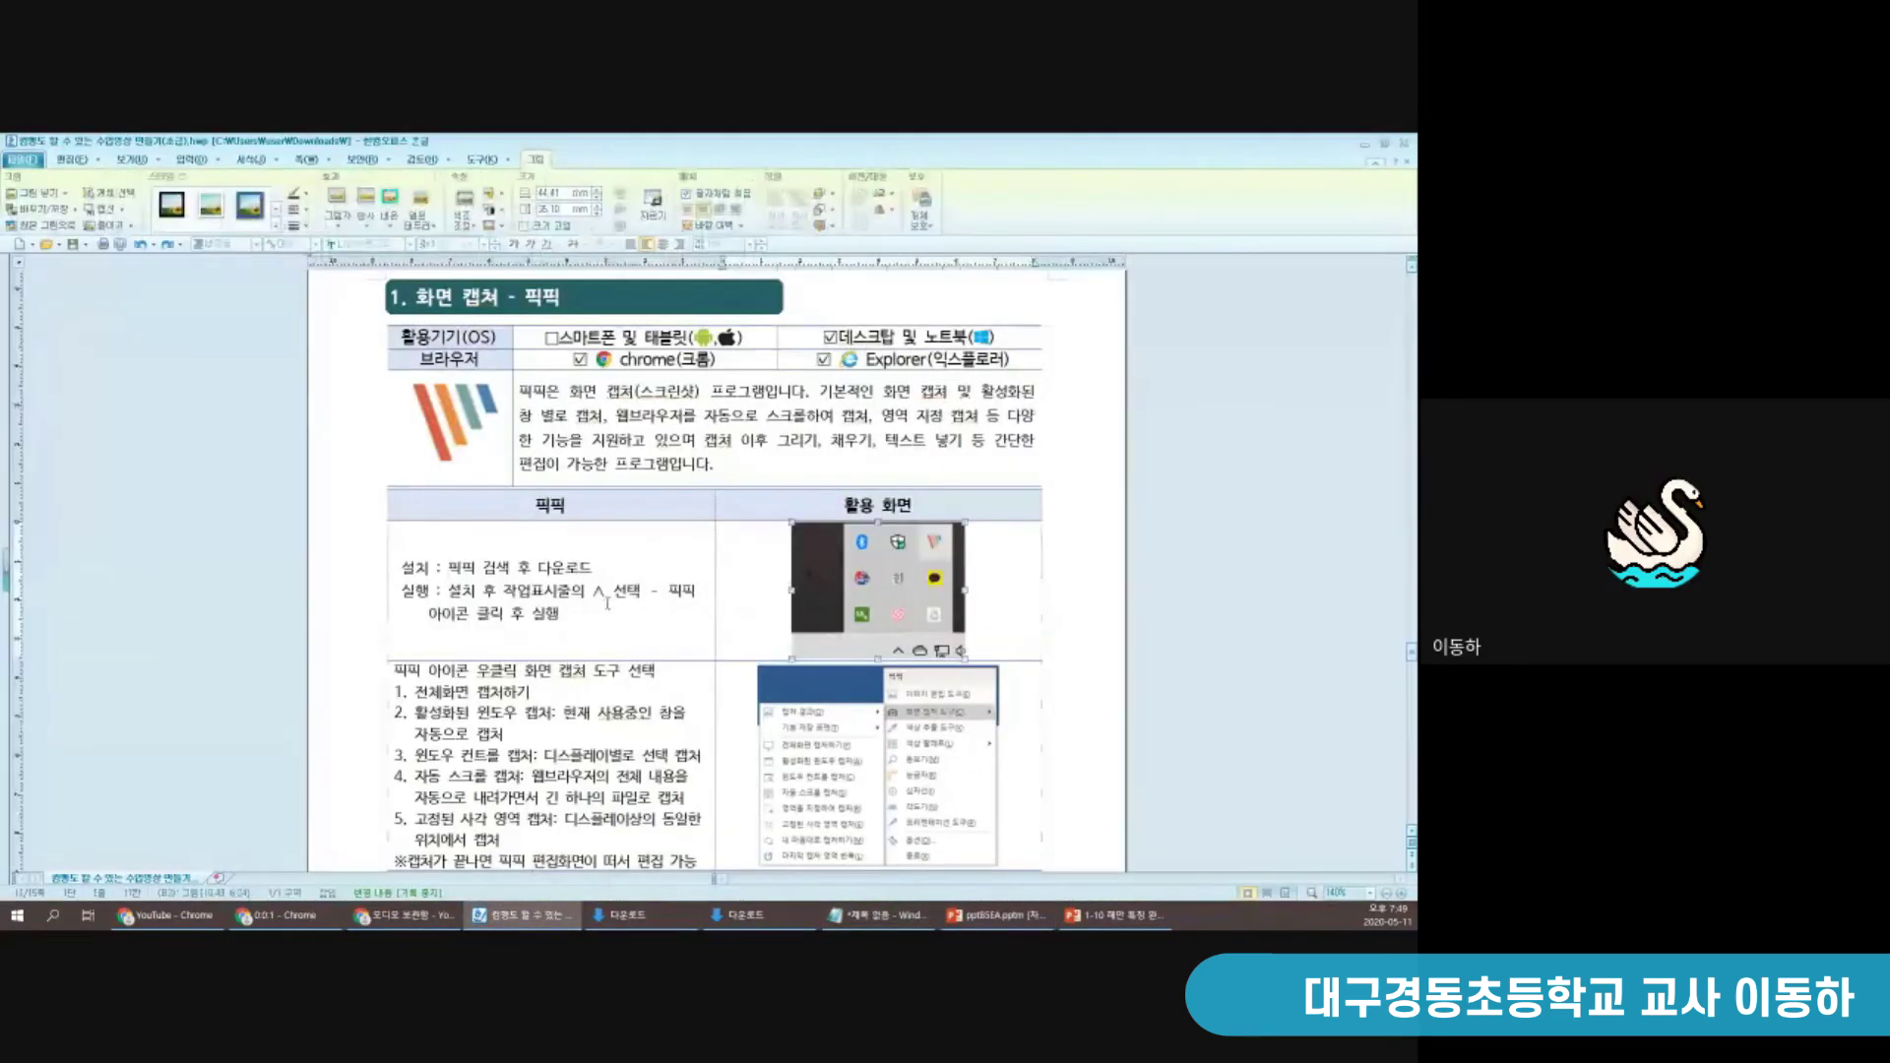
scroll(716, 567, "up", 15)
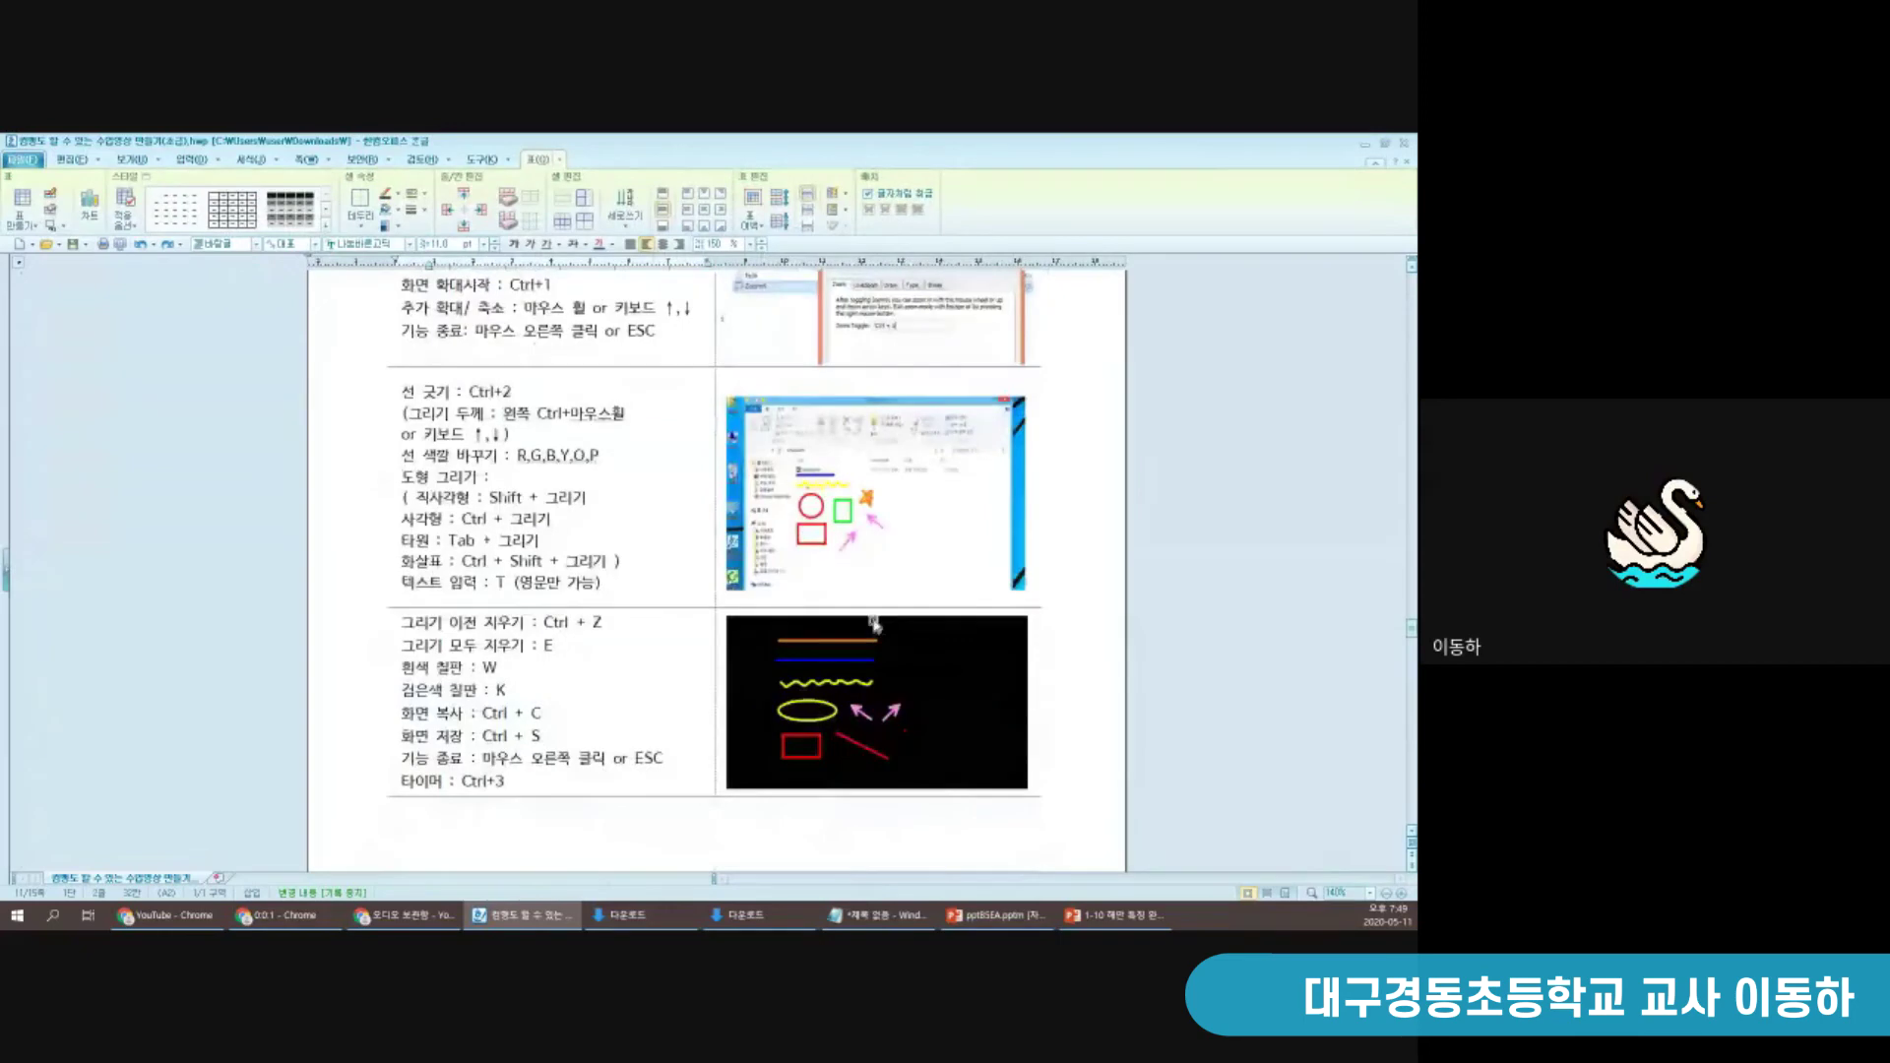
scroll(876, 610, "down", 3)
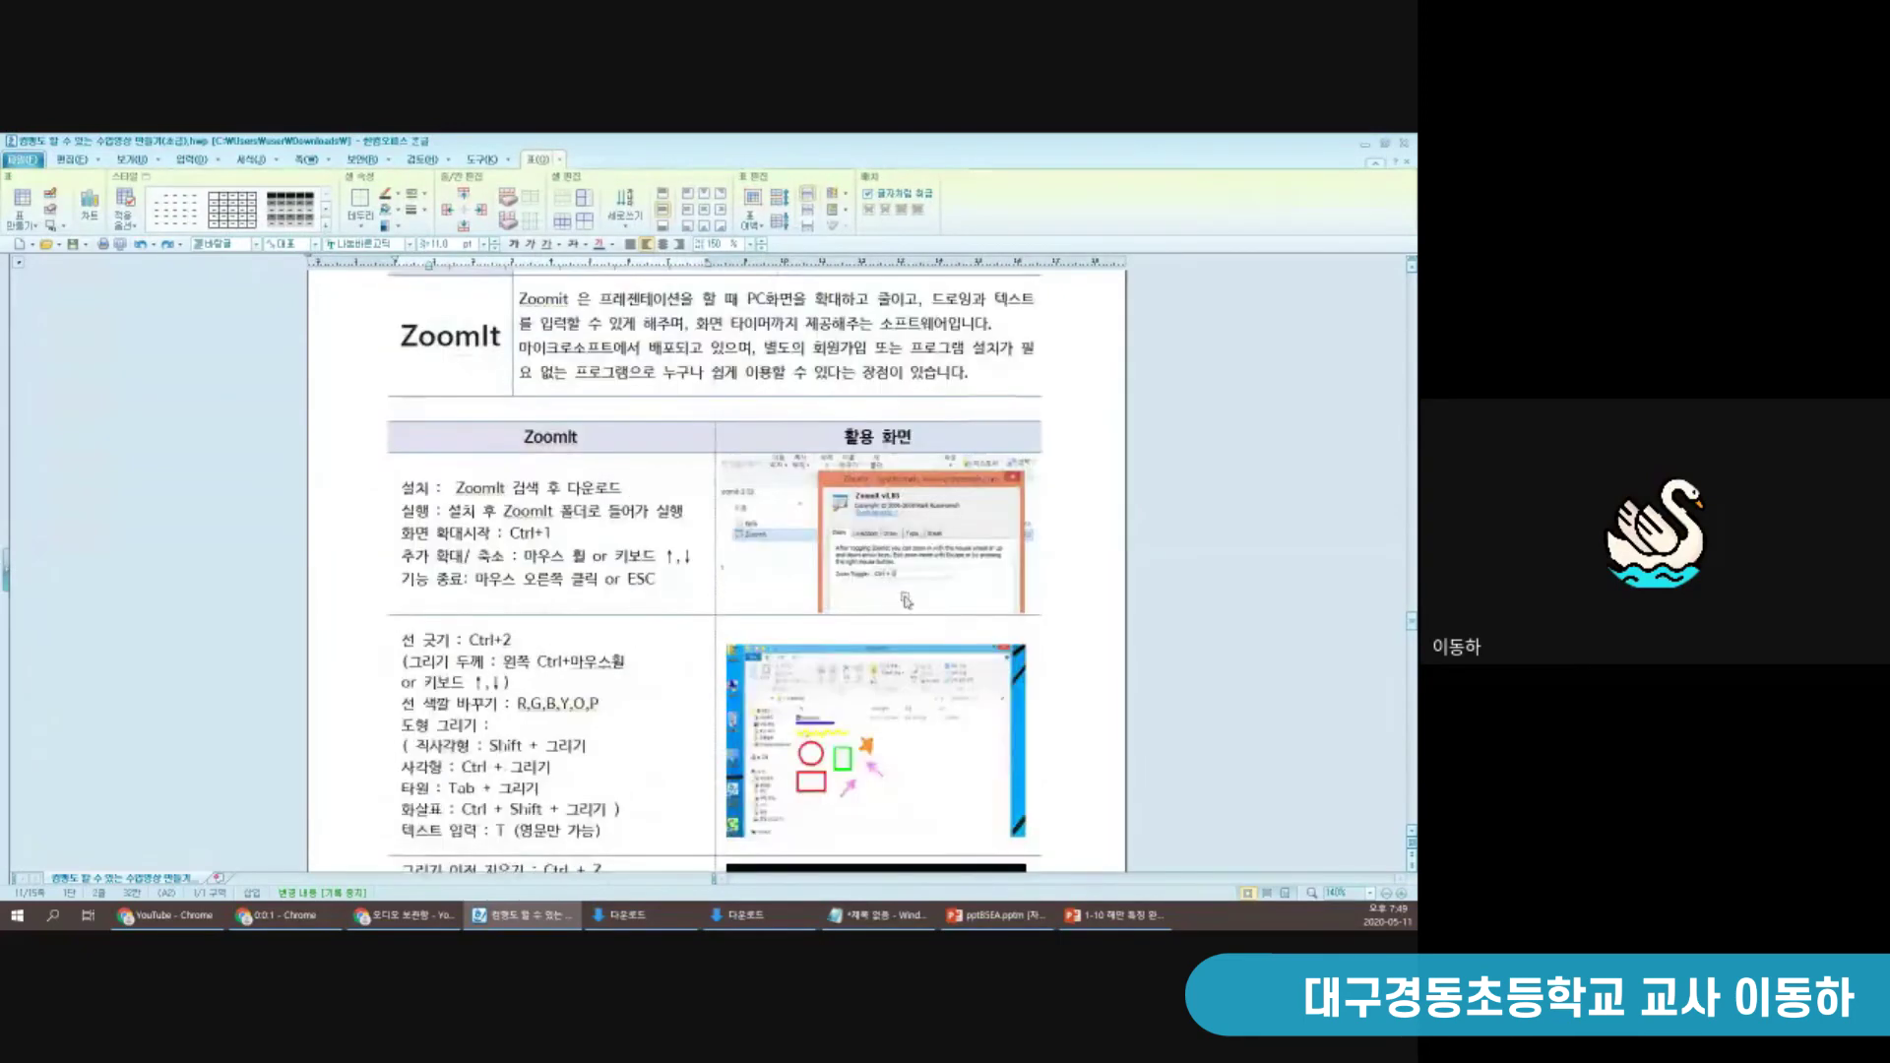
scroll(970, 546, "down", 12)
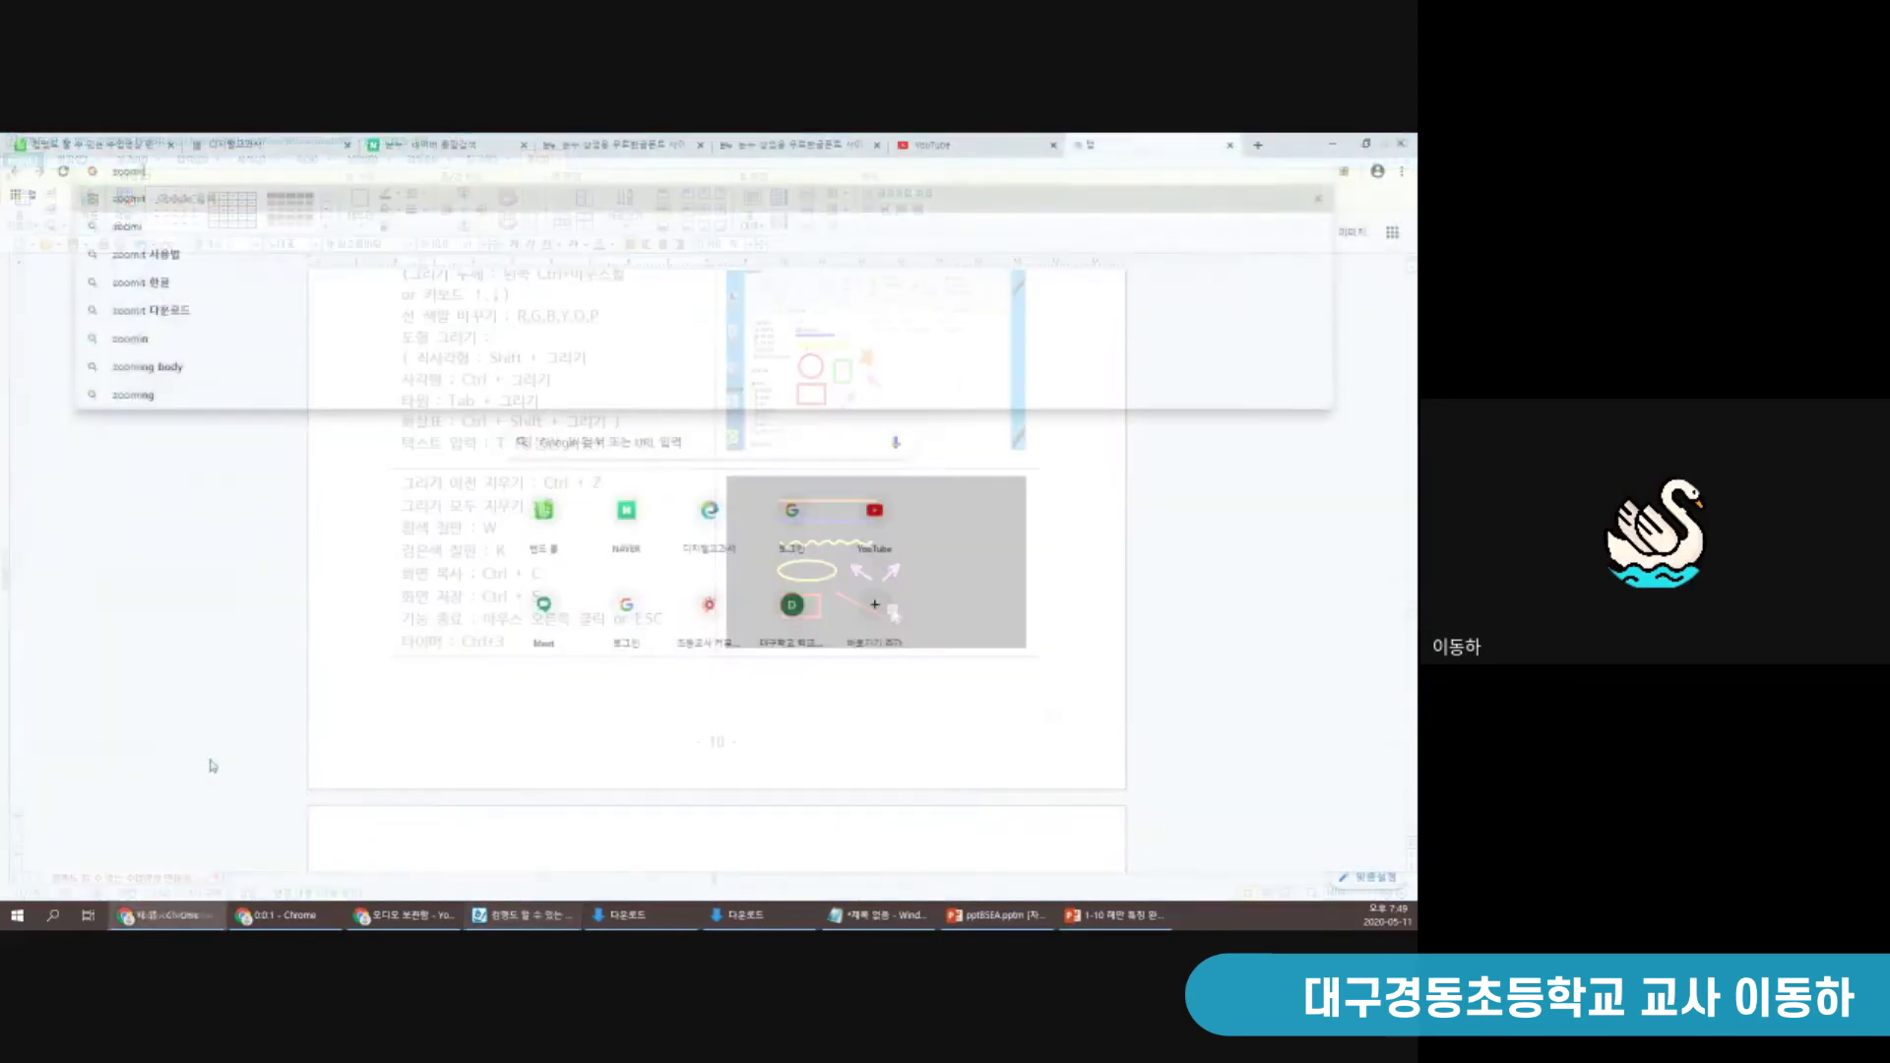
Search the web for zoomit and check its Microsoft Docs and Uptodown pages before returning to the guide
left_click(254, 406)
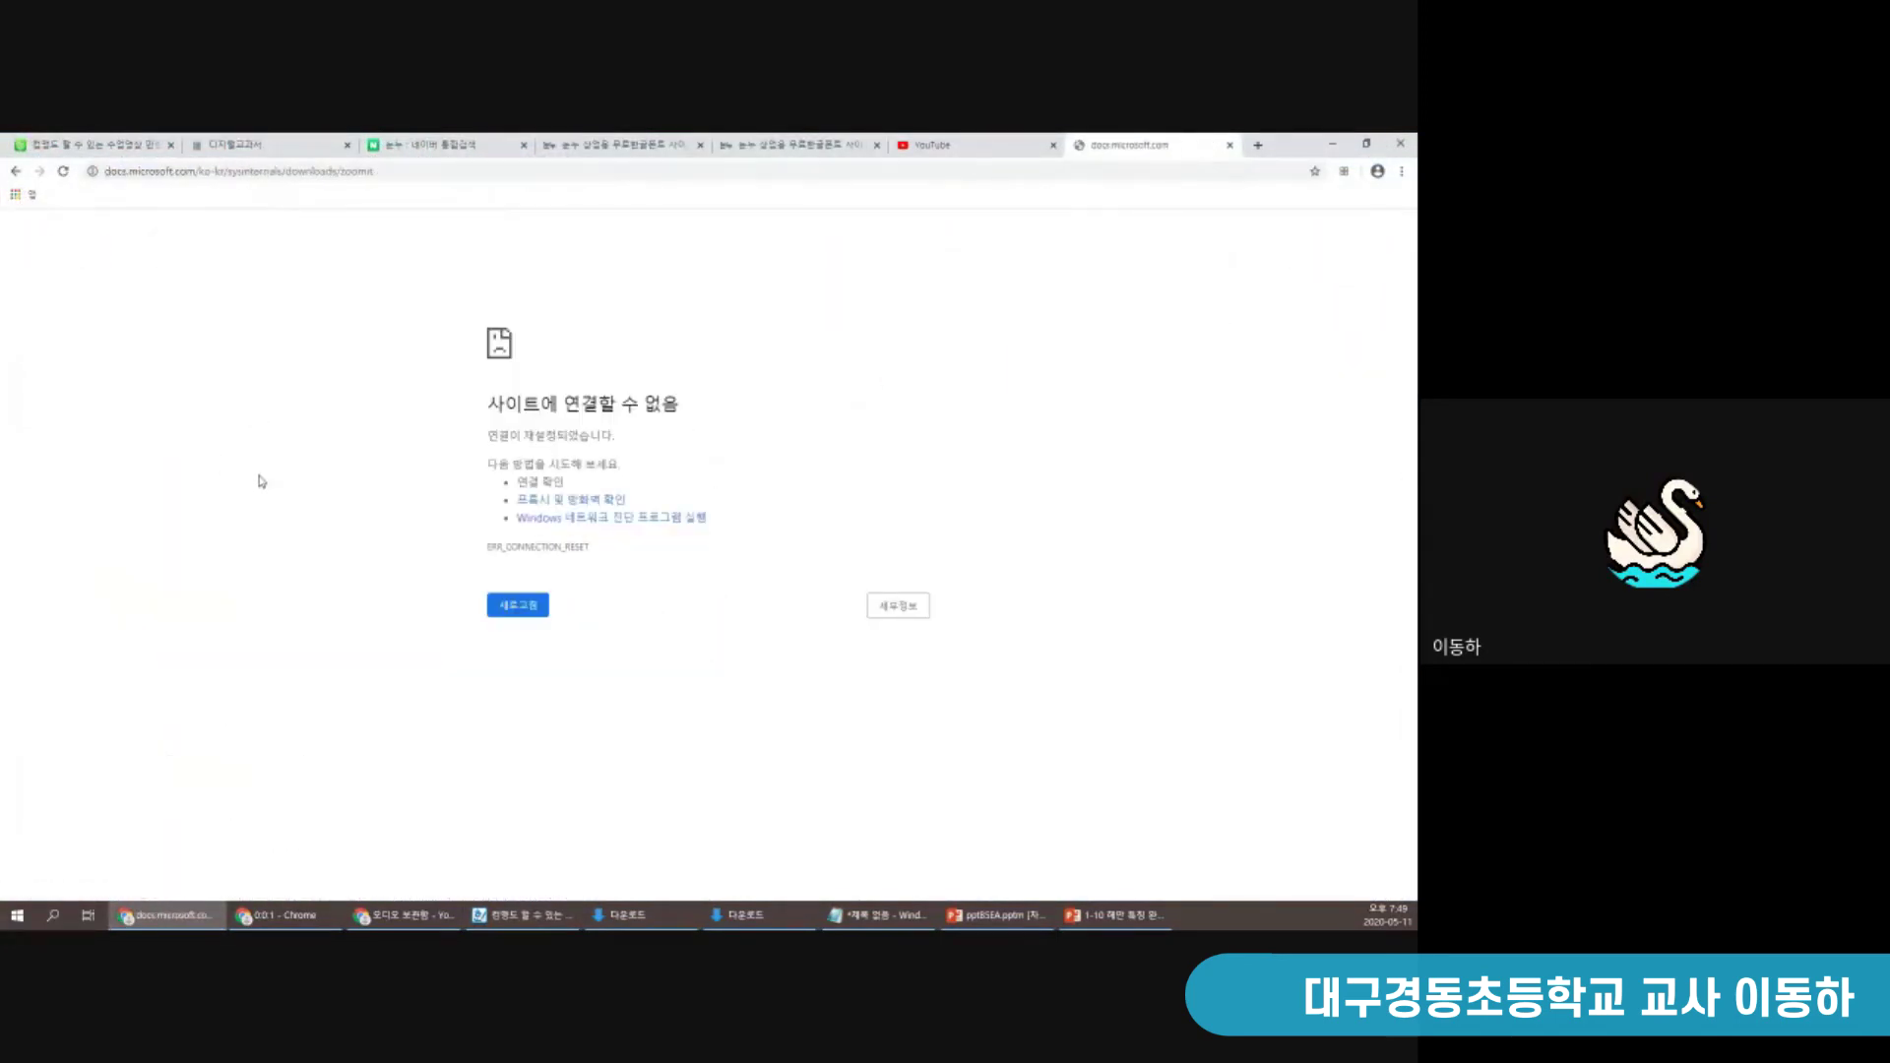
left_click(16, 172)
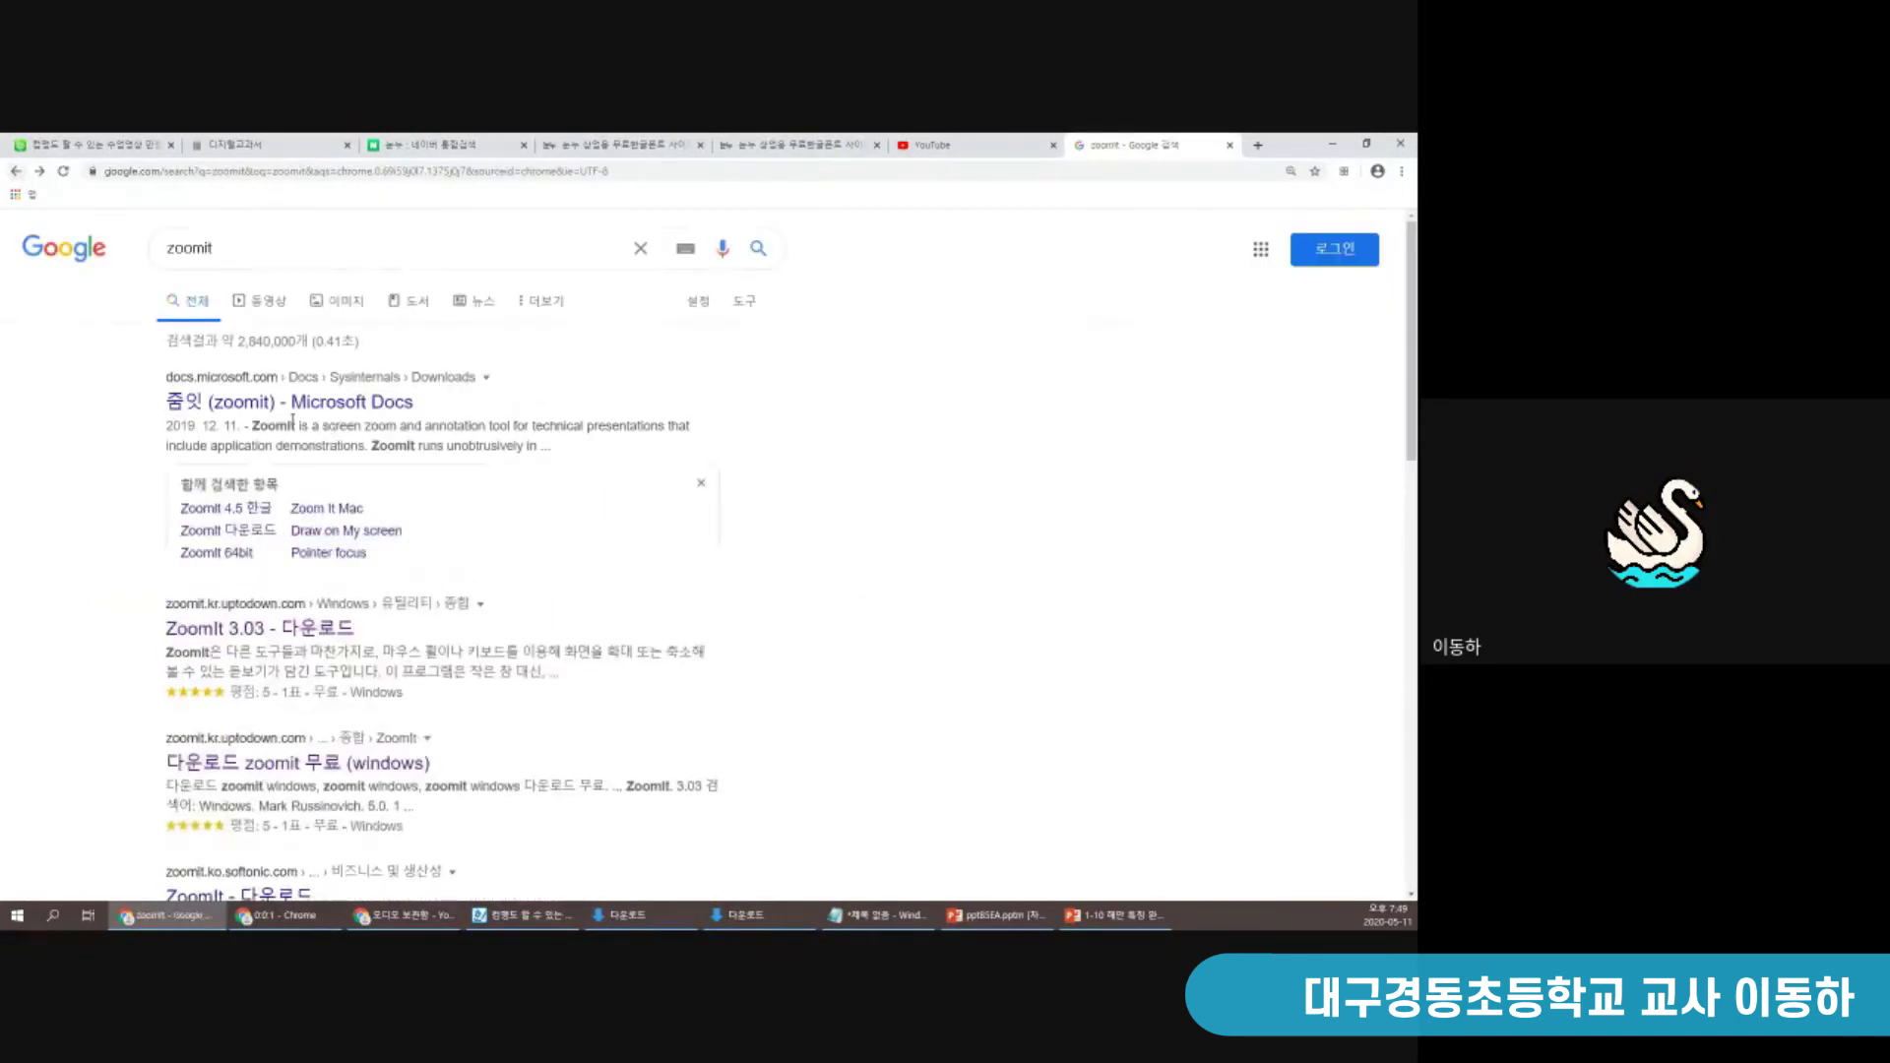
left_click(295, 411)
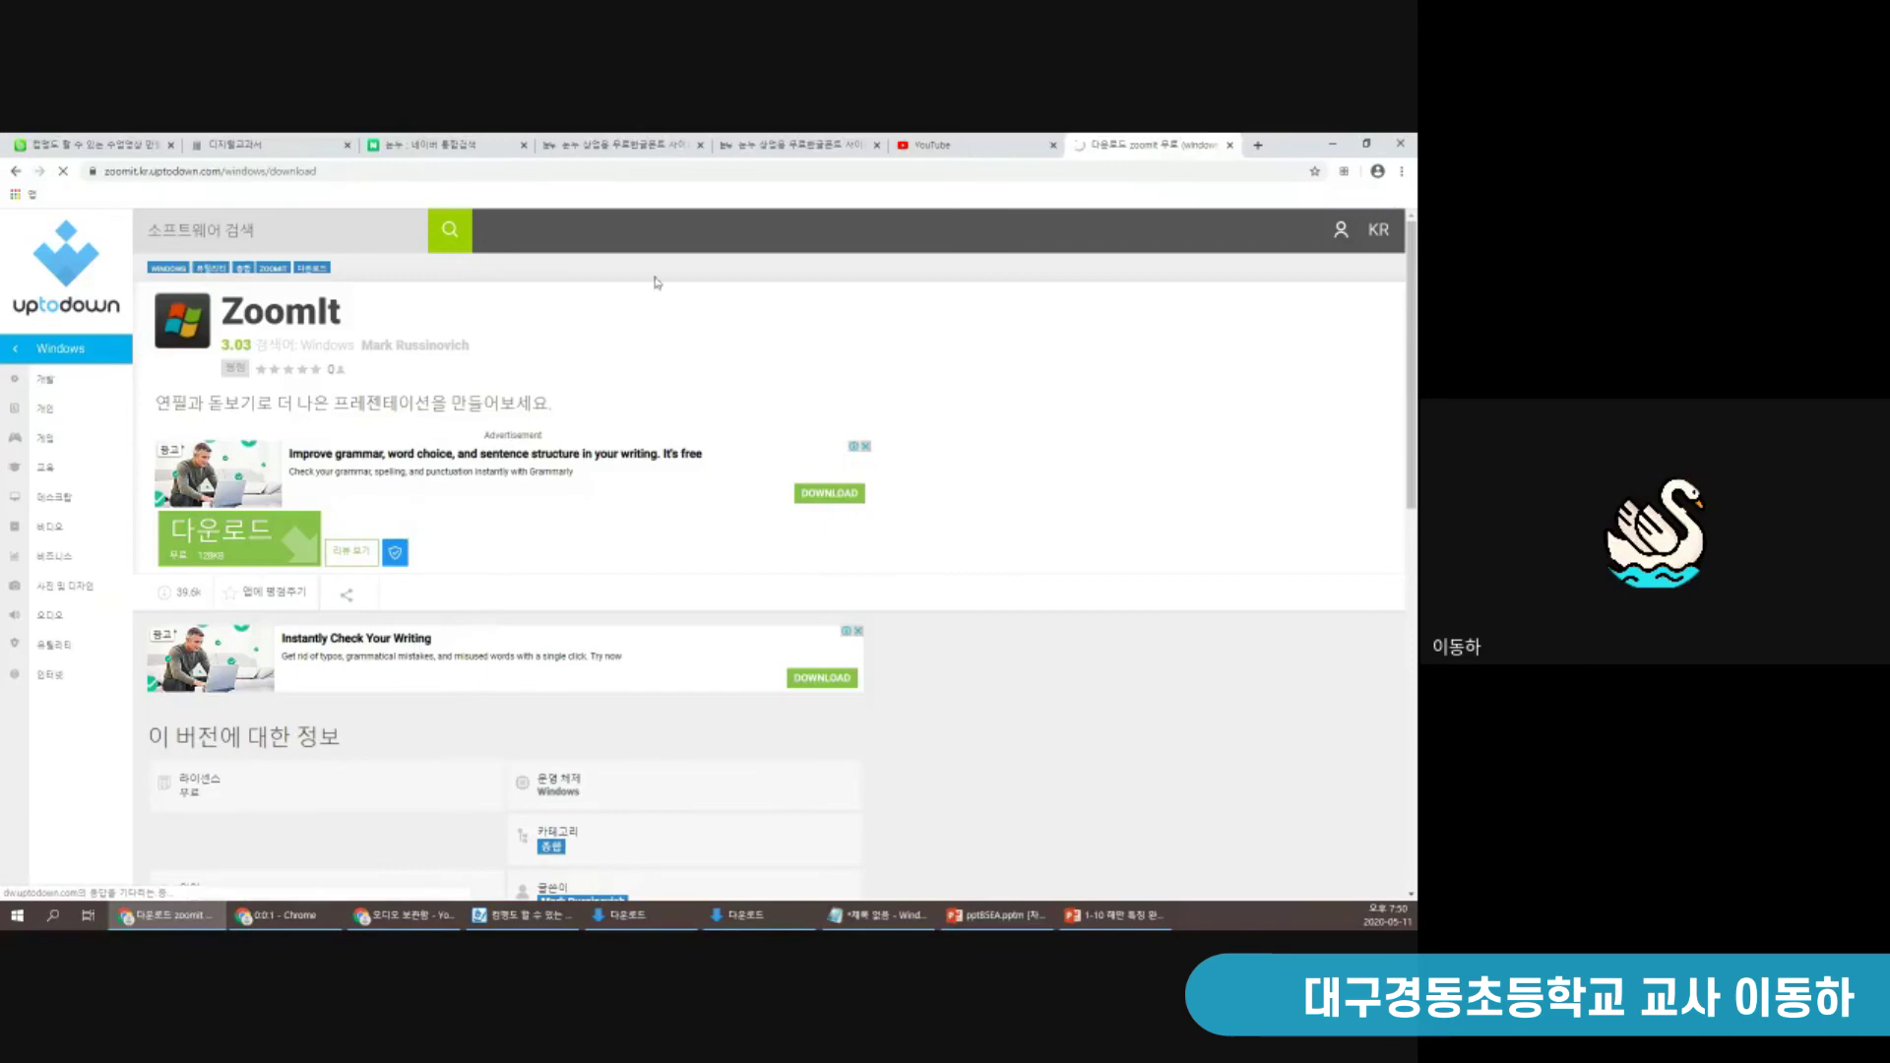
key("ctrl+w")
key("ctrl+w")
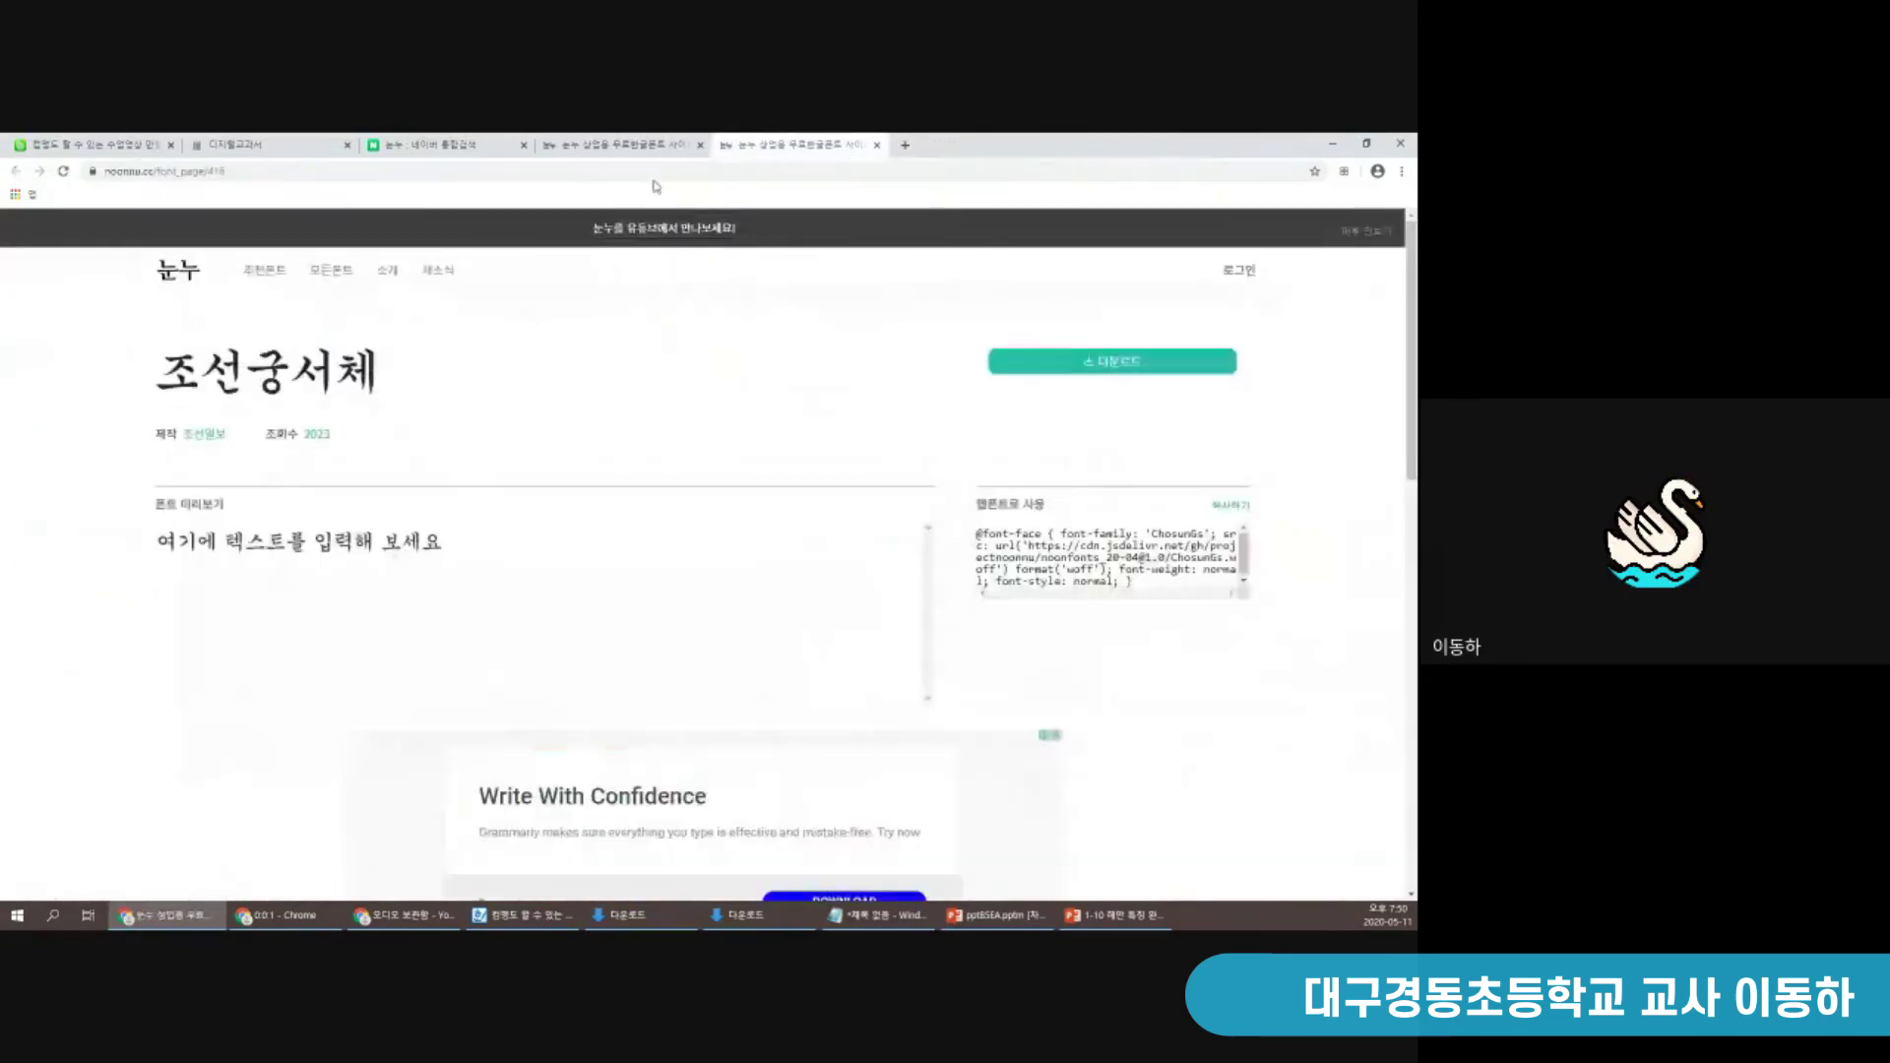
left_click(649, 145)
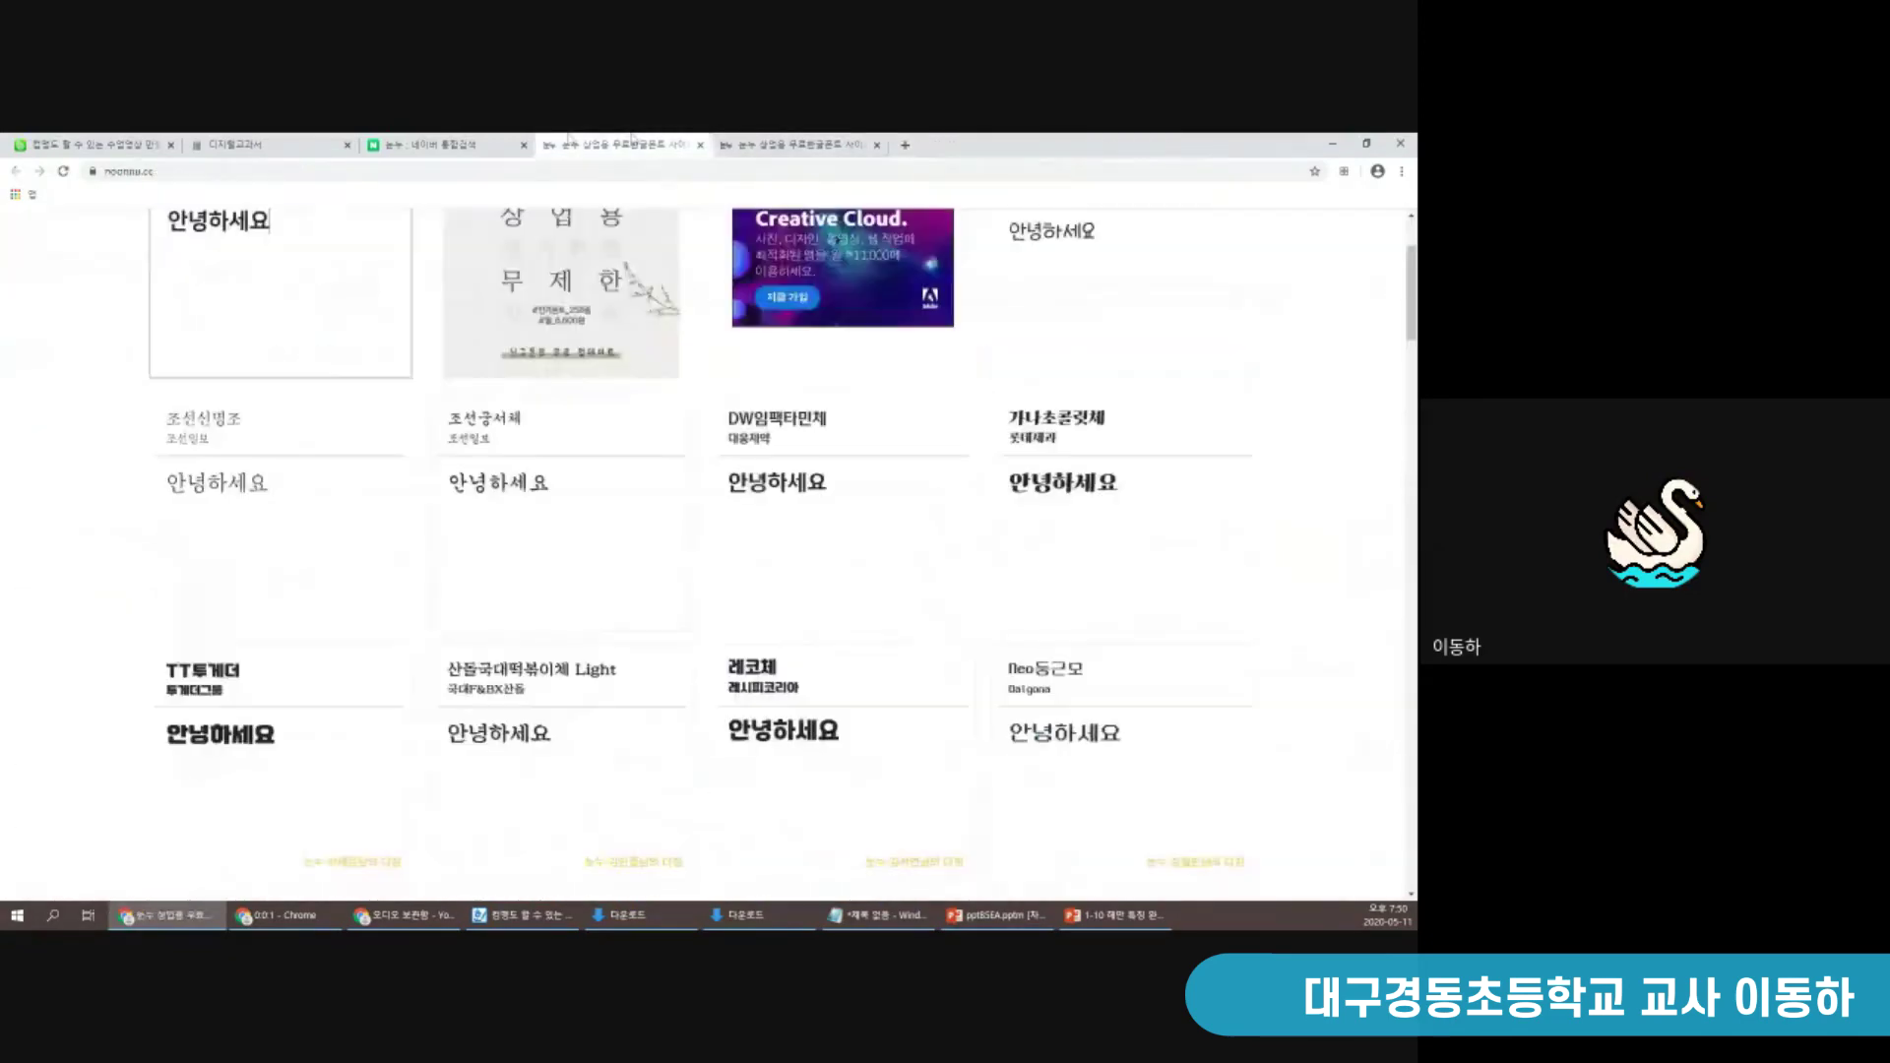
left_click(1335, 140)
Read the guide's ZoomIt instructions on installation, zooming and drawing, and go back to the start of chapter 3
scroll(851, 470, "down", 3)
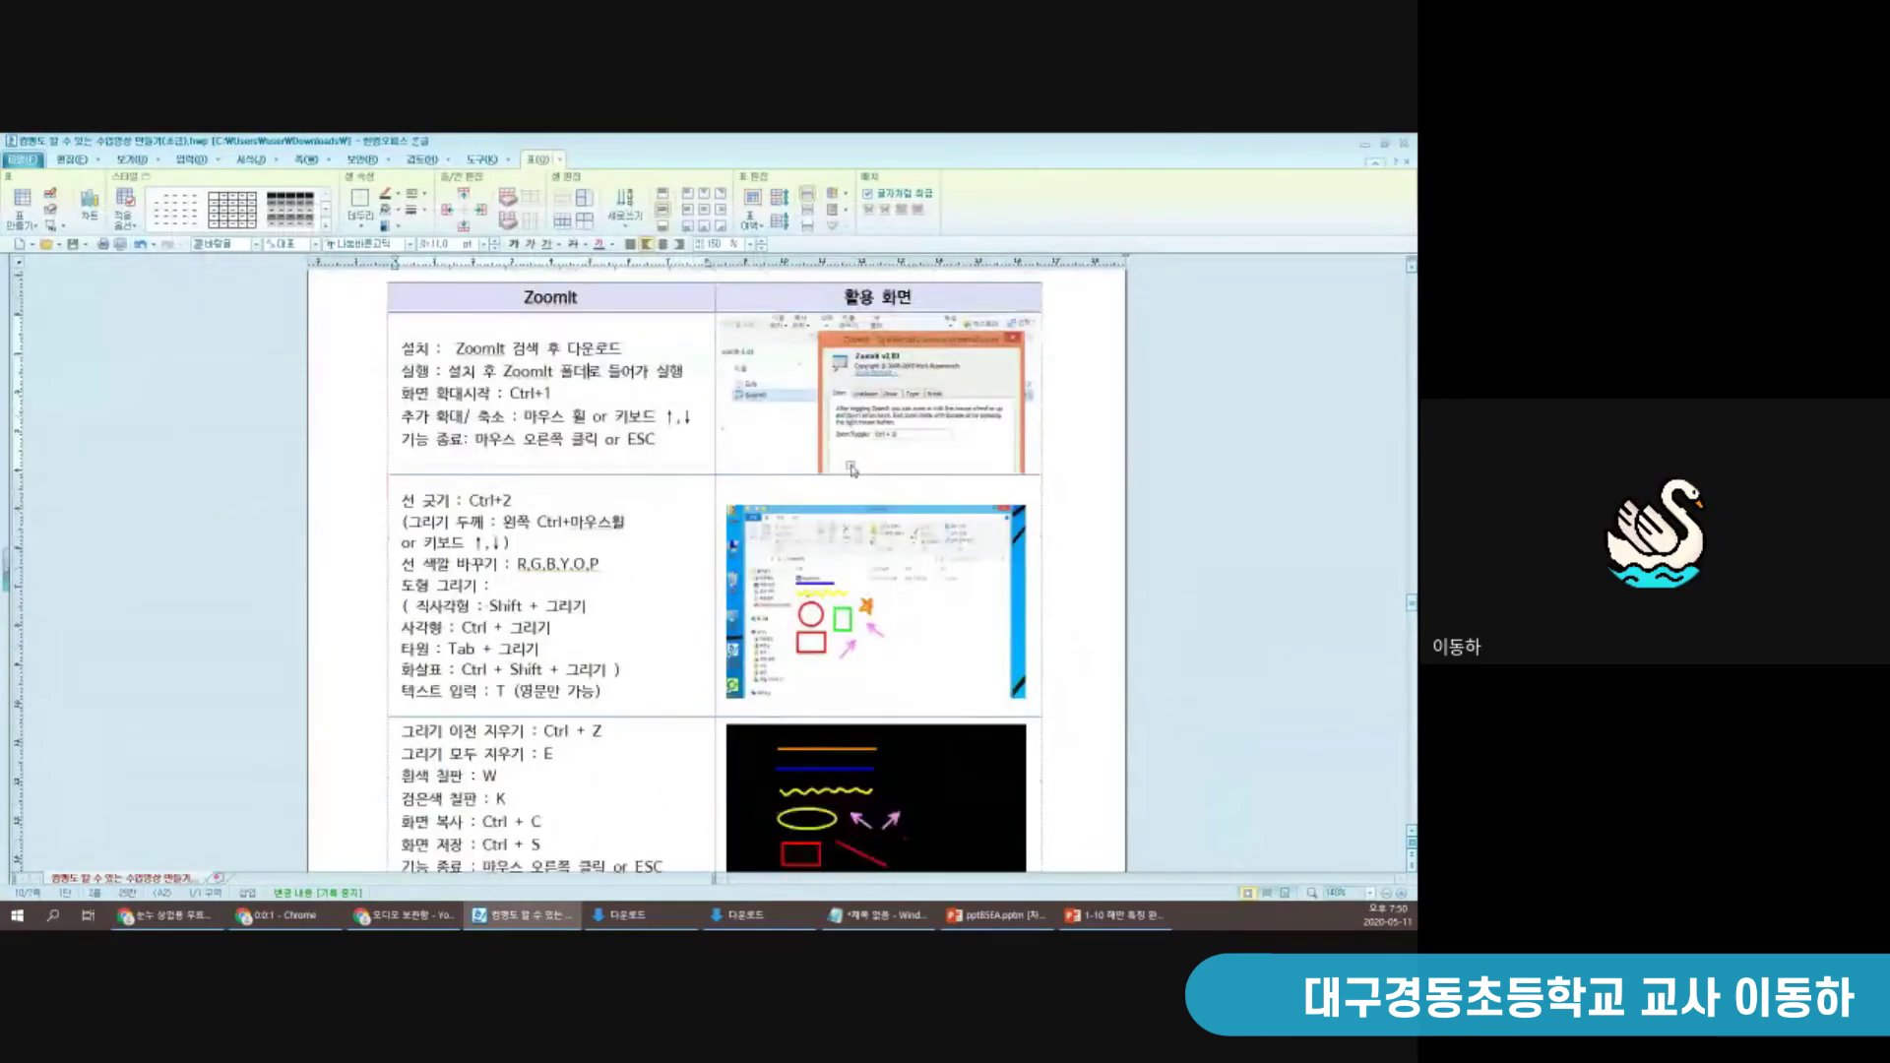
scroll(827, 468, "up", 2)
scroll(915, 408, "down", 2)
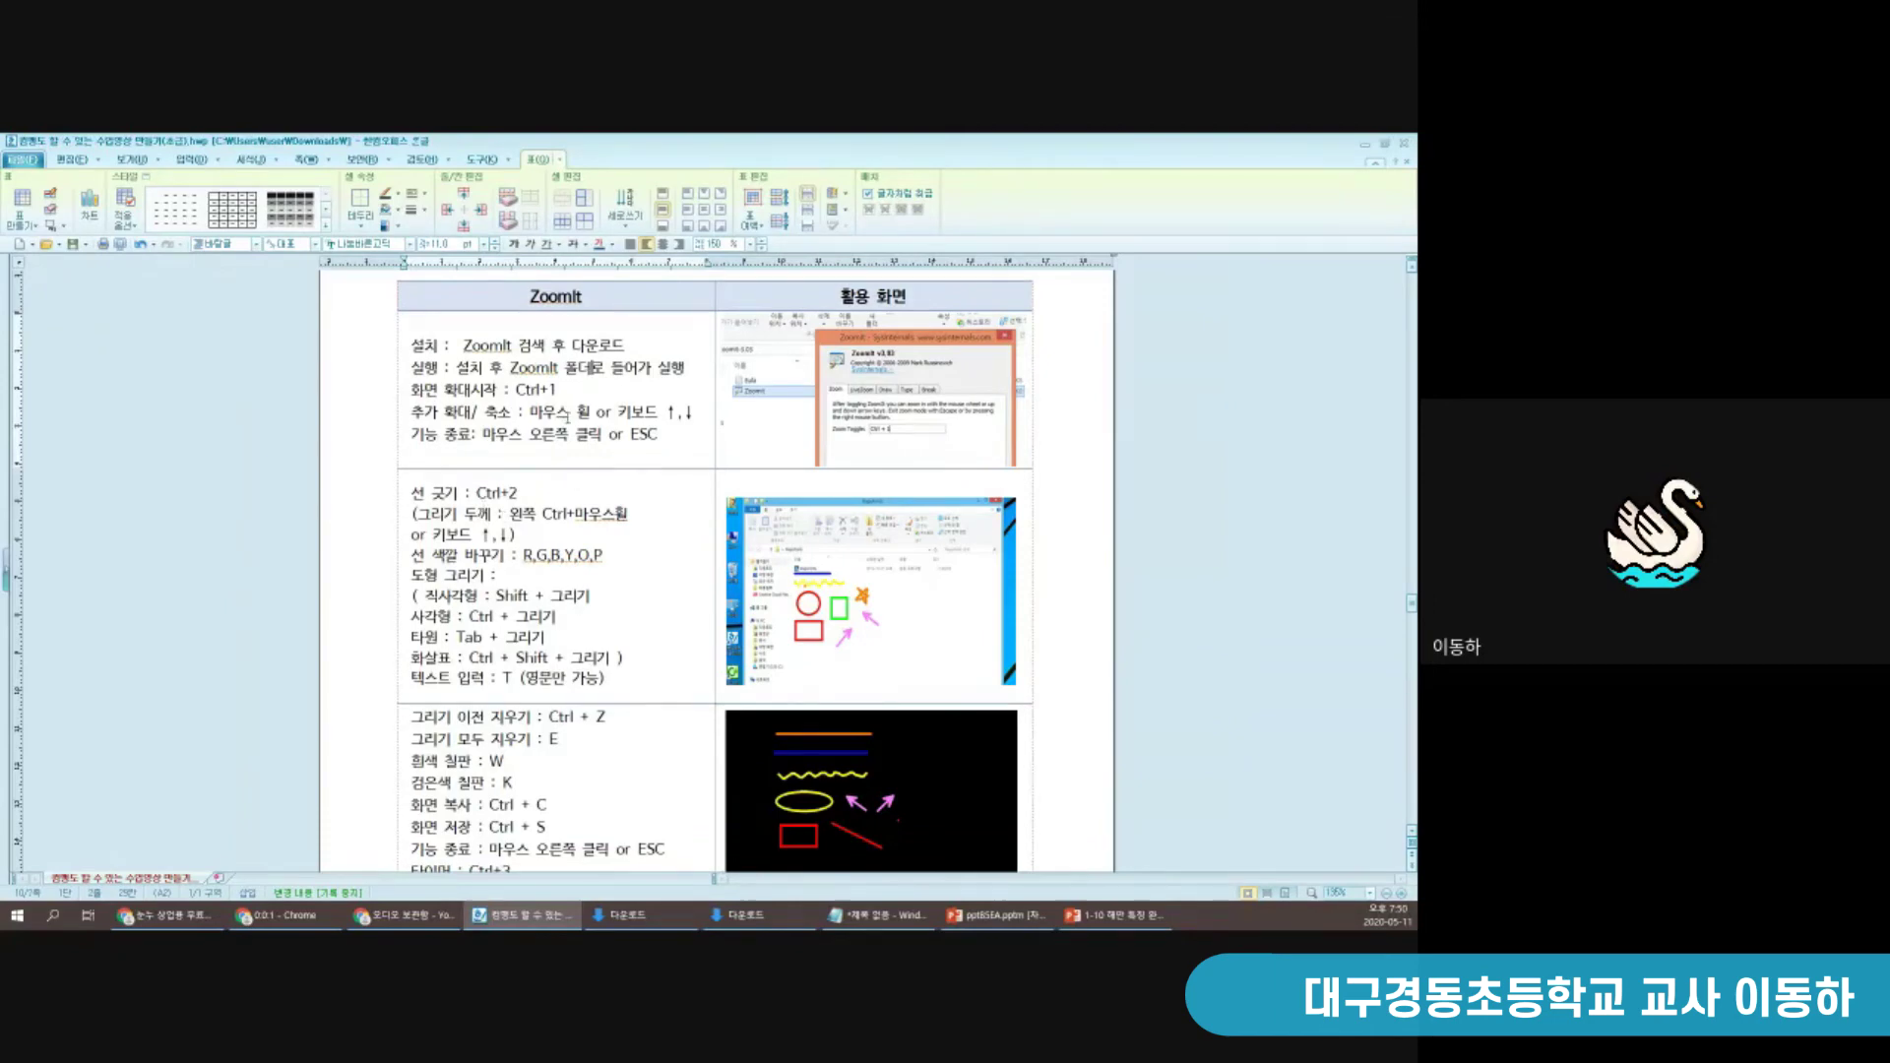
scroll(564, 413, "up", 5)
left_click_drag(572, 425, 612, 492)
left_click(546, 648)
scroll(561, 610, "up", 10)
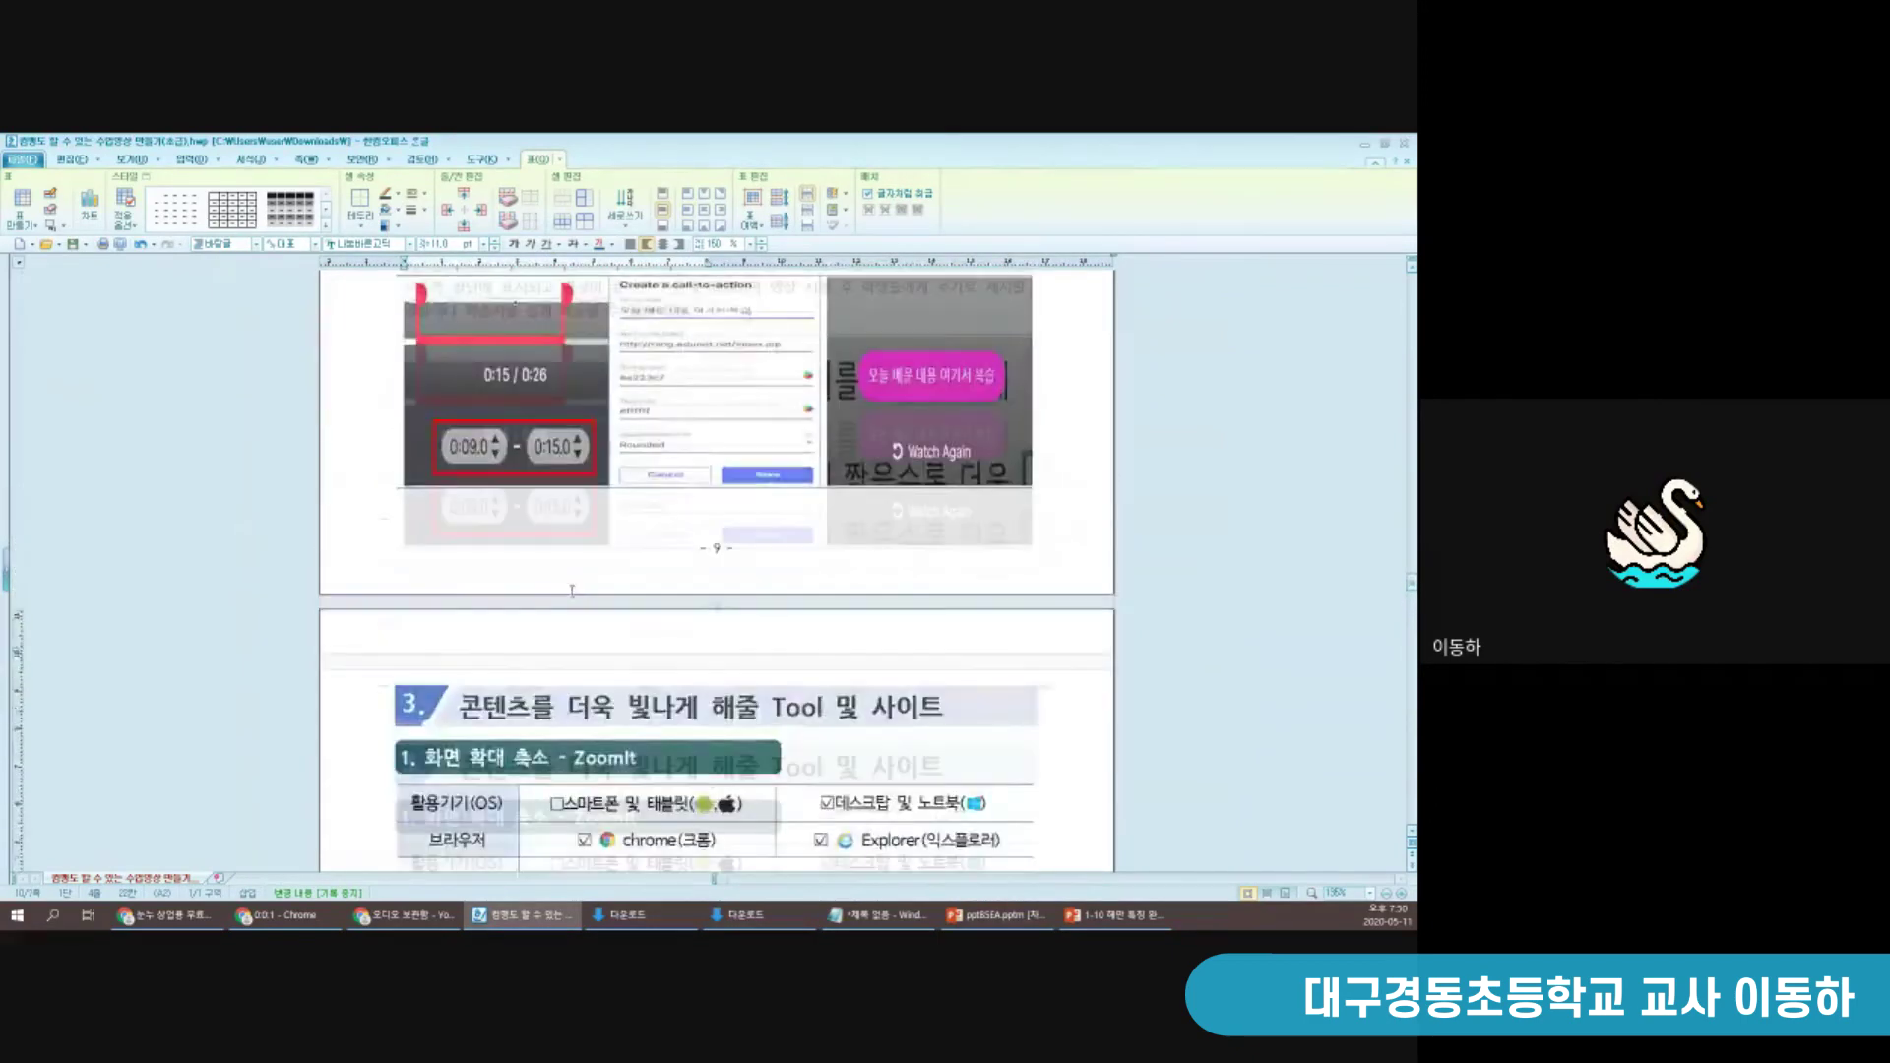
Switch to PowerPoint, create a new blank presentation and delete the title and subtitle placeholders from its first slide
key("alt+Tab")
key("alt+Tab")
key("Tab")
key("alt+Tab")
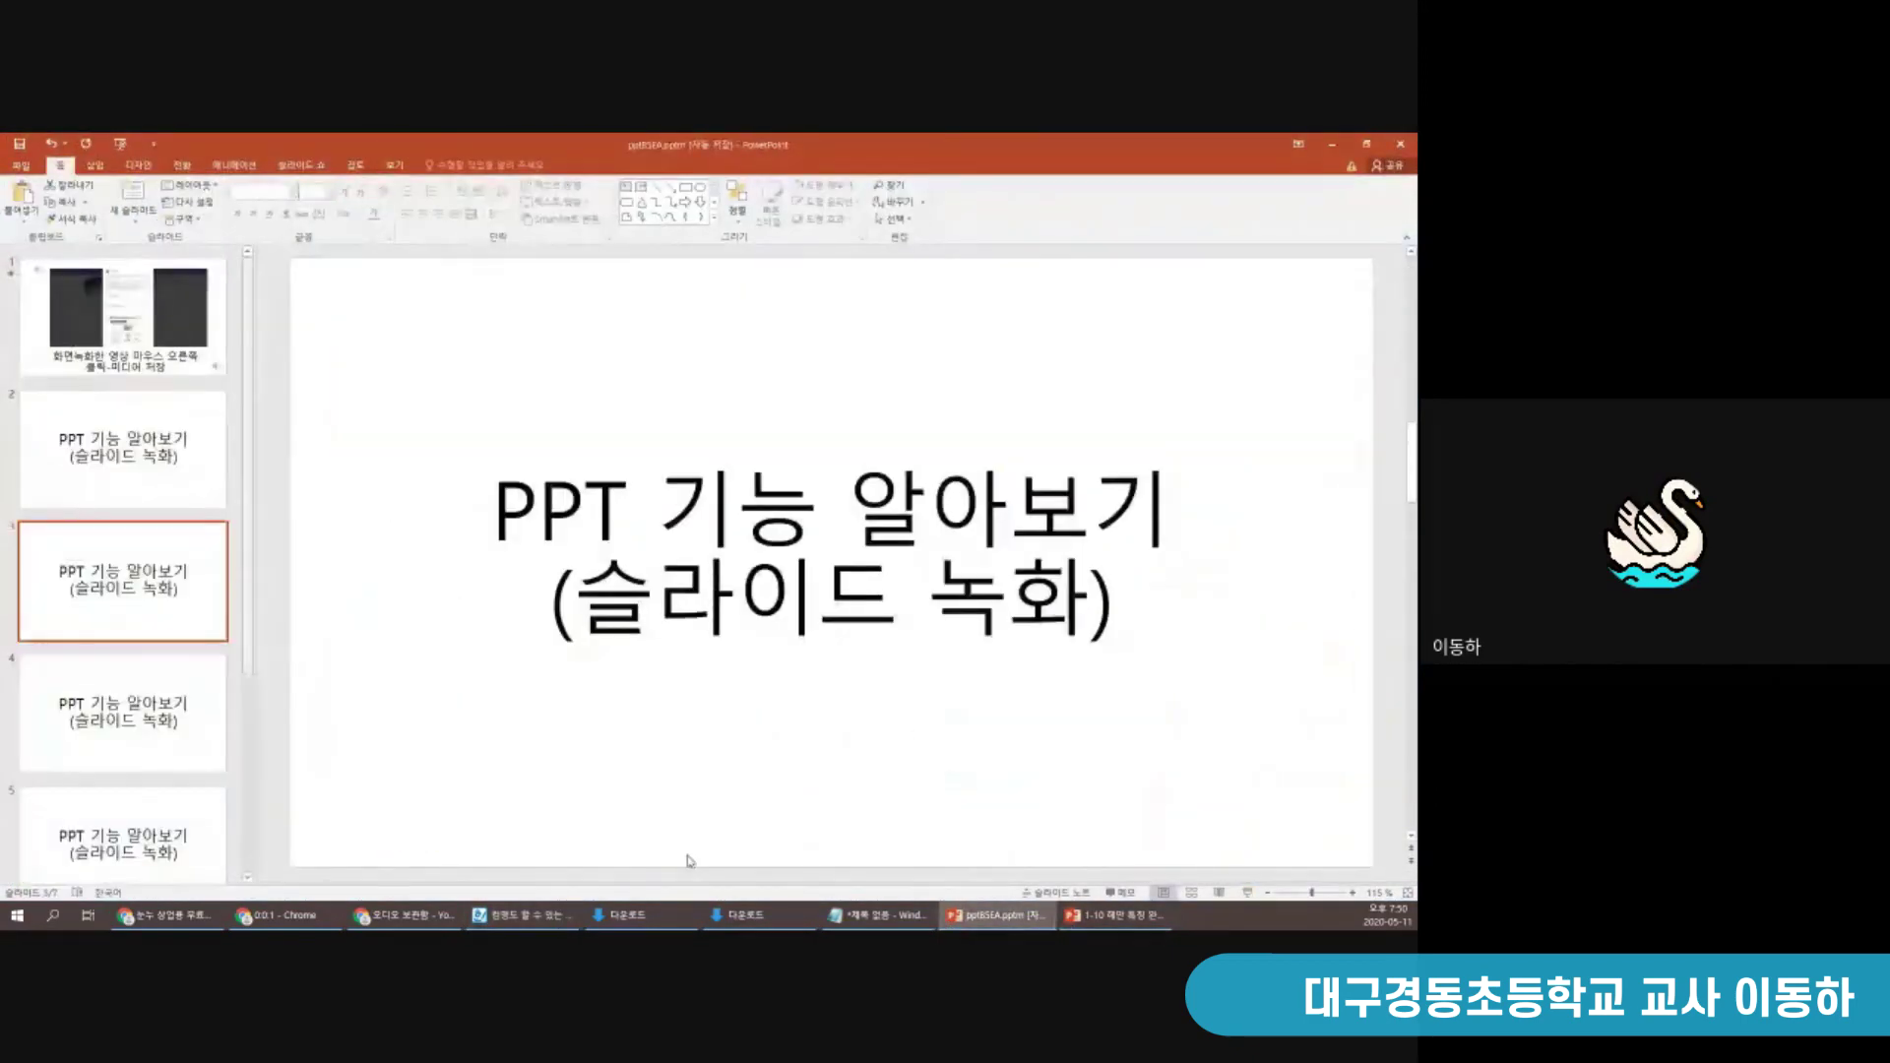
left_click(24, 168)
left_click(41, 228)
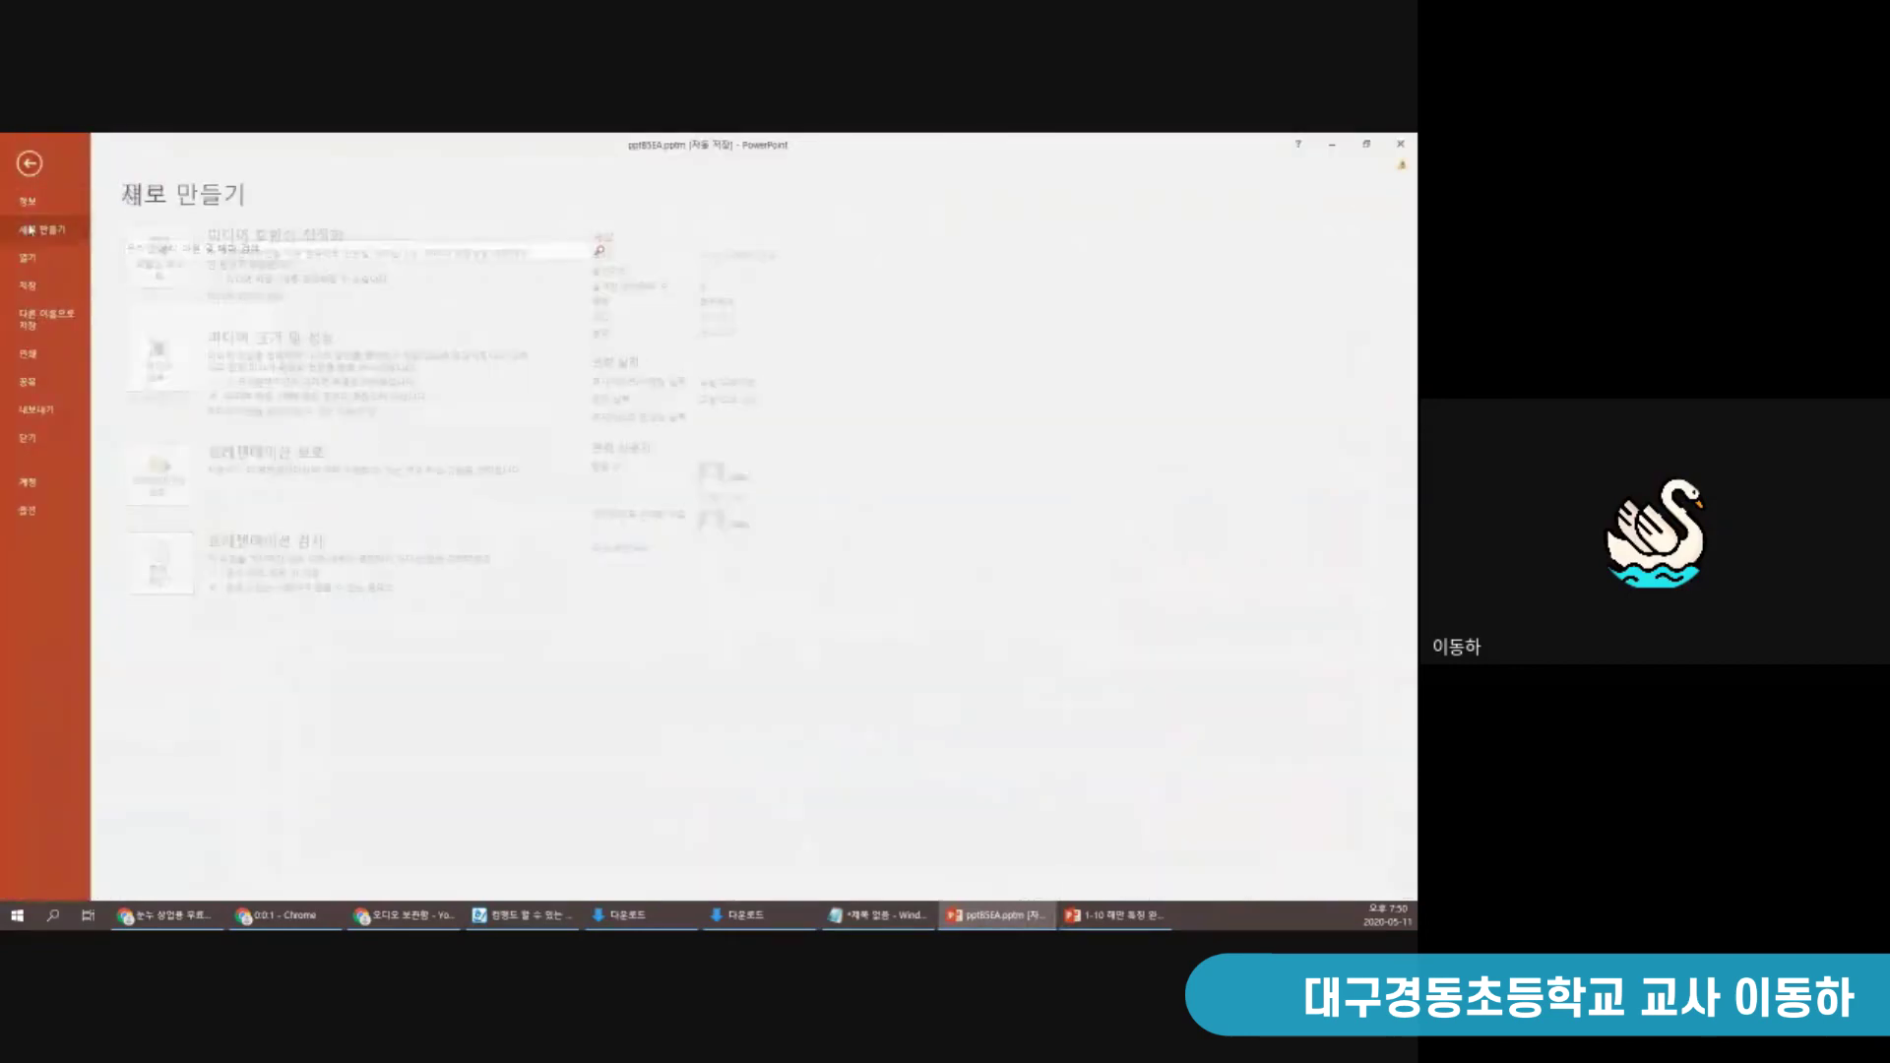
left_click(200, 320)
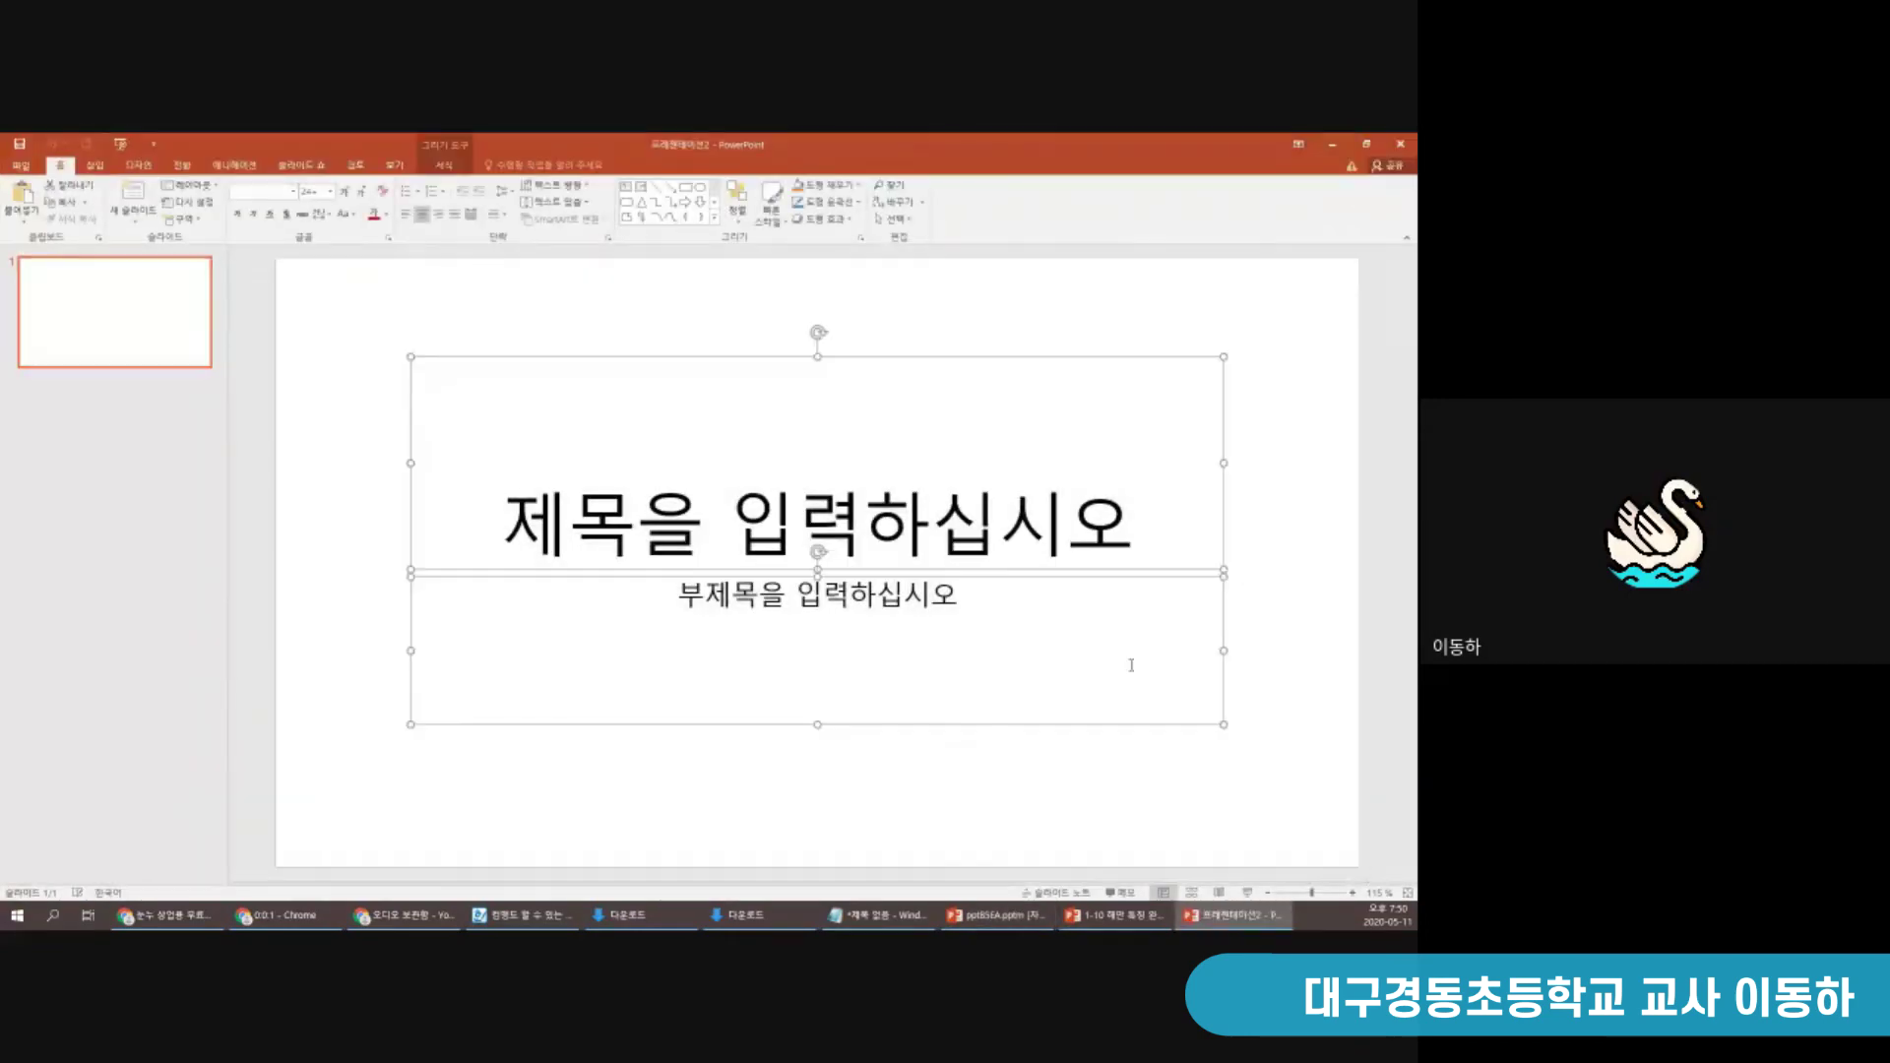
key("Delete")
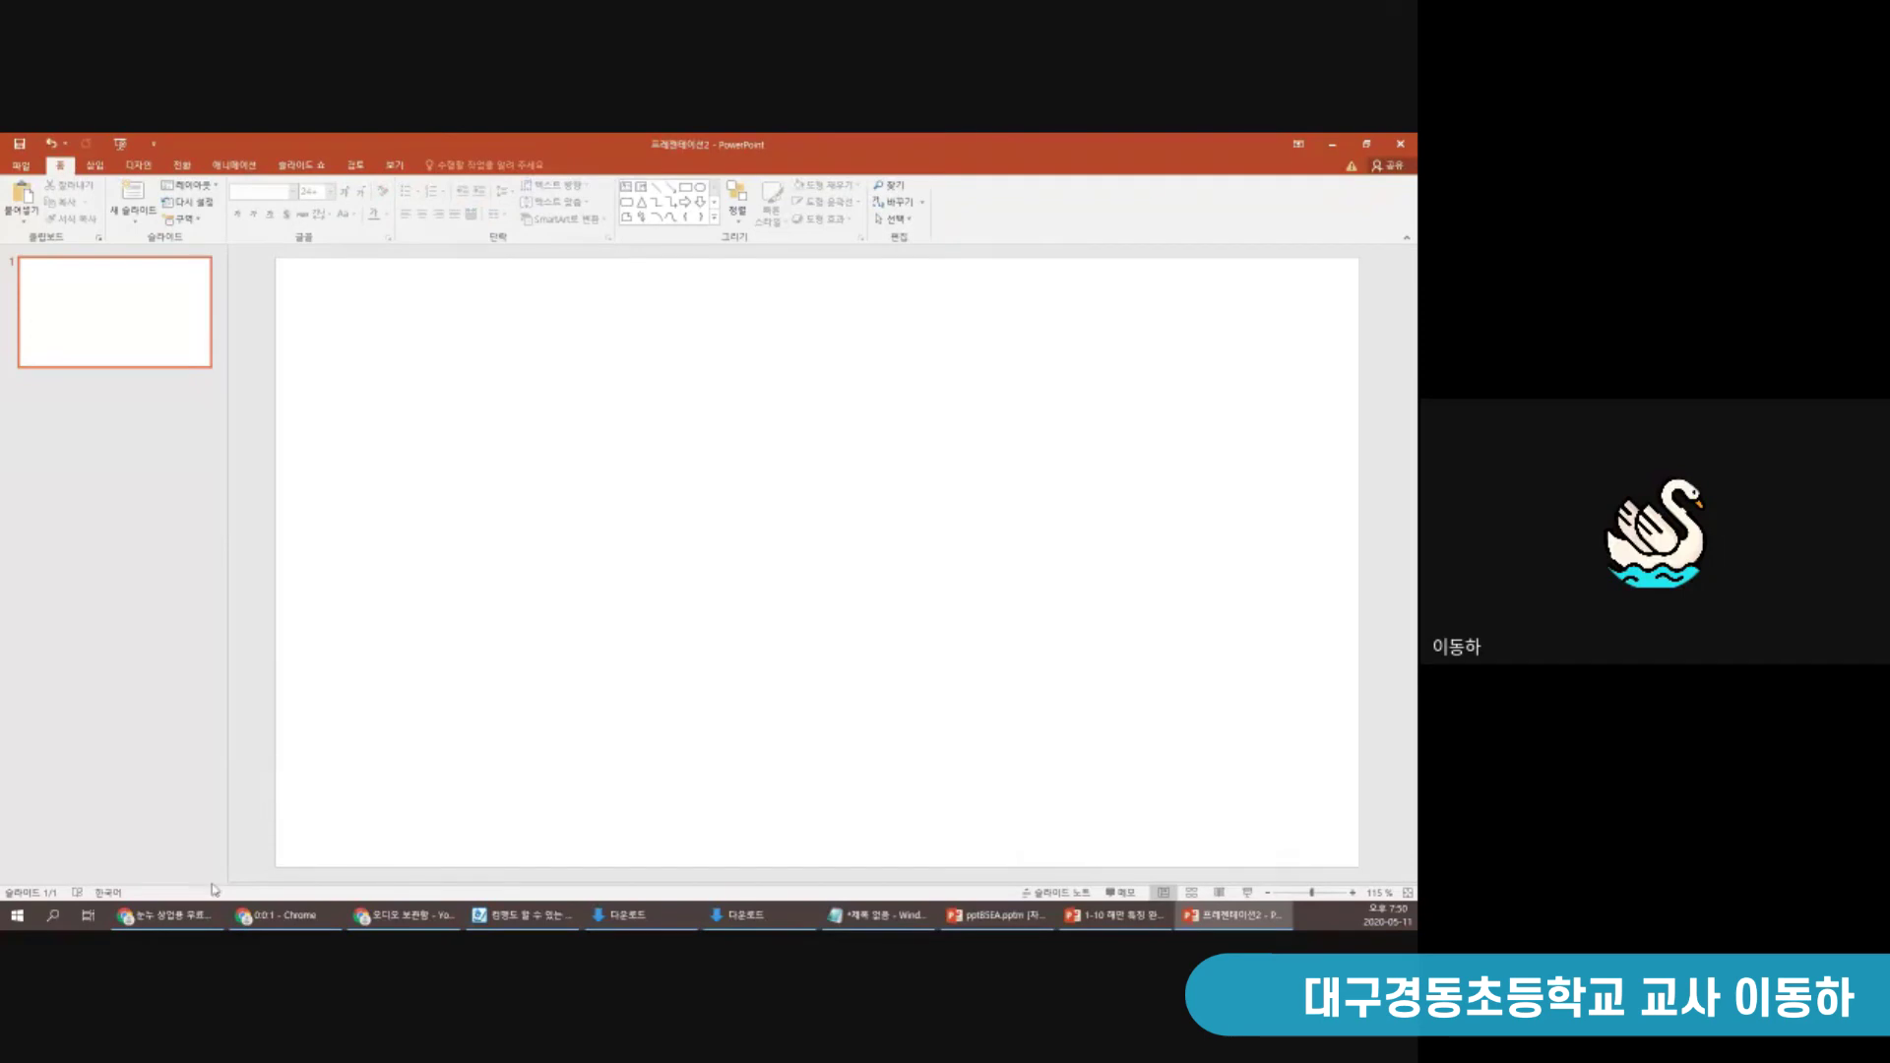
Open pixabay.com in a new Chrome tab and search its images for 학교
left_click(196, 916)
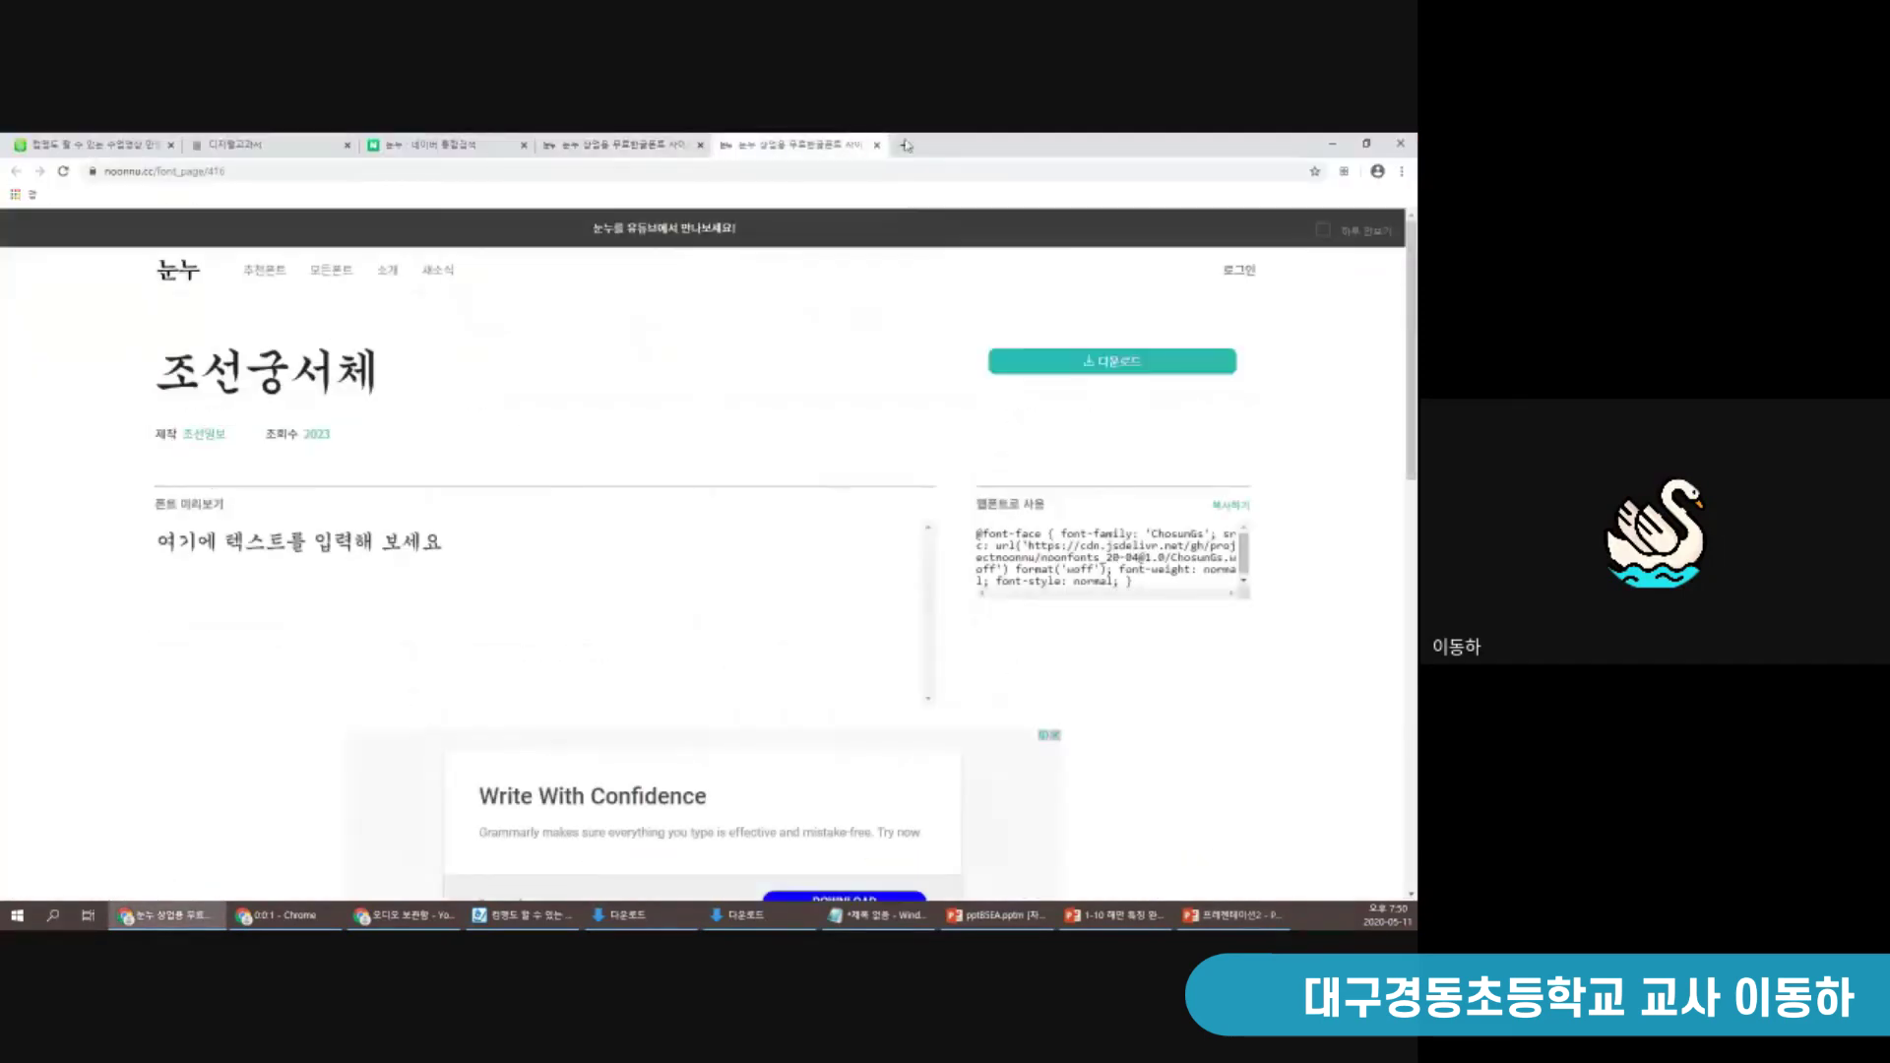
left_click(907, 145)
type("pixabay.com")
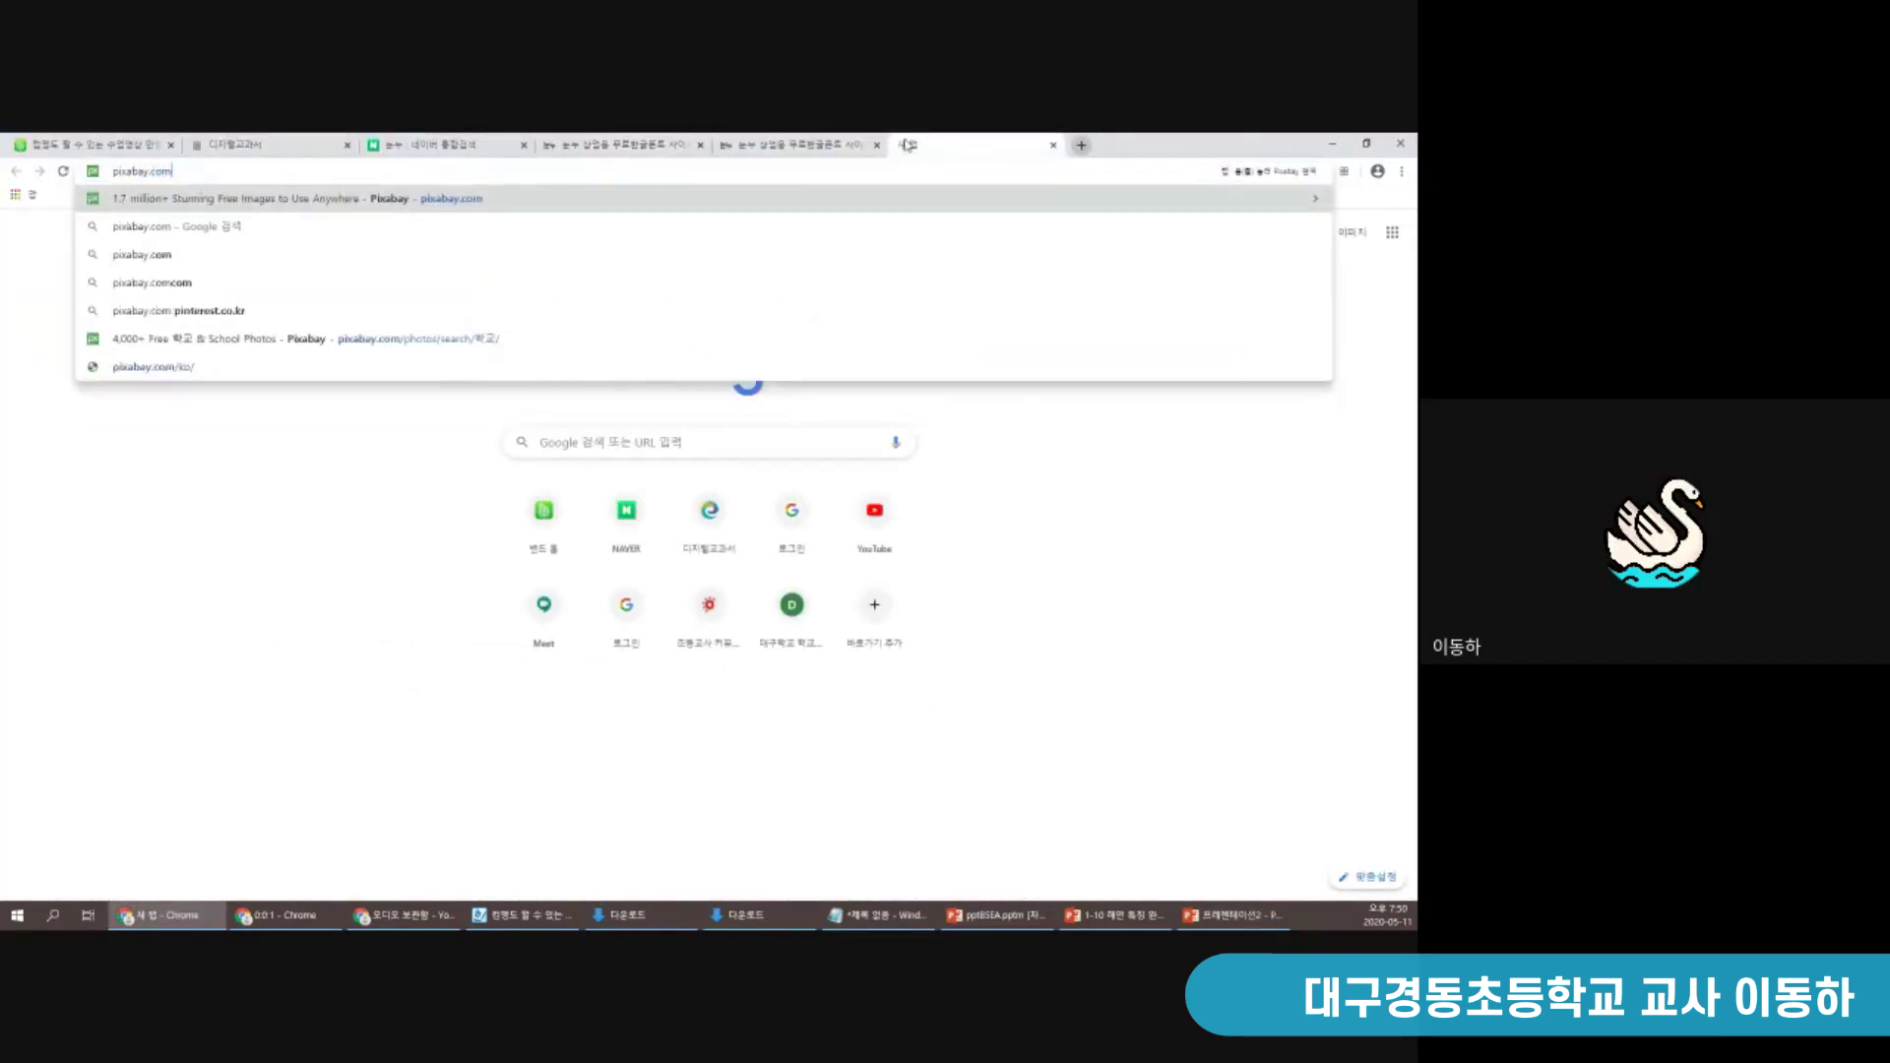
key("Return")
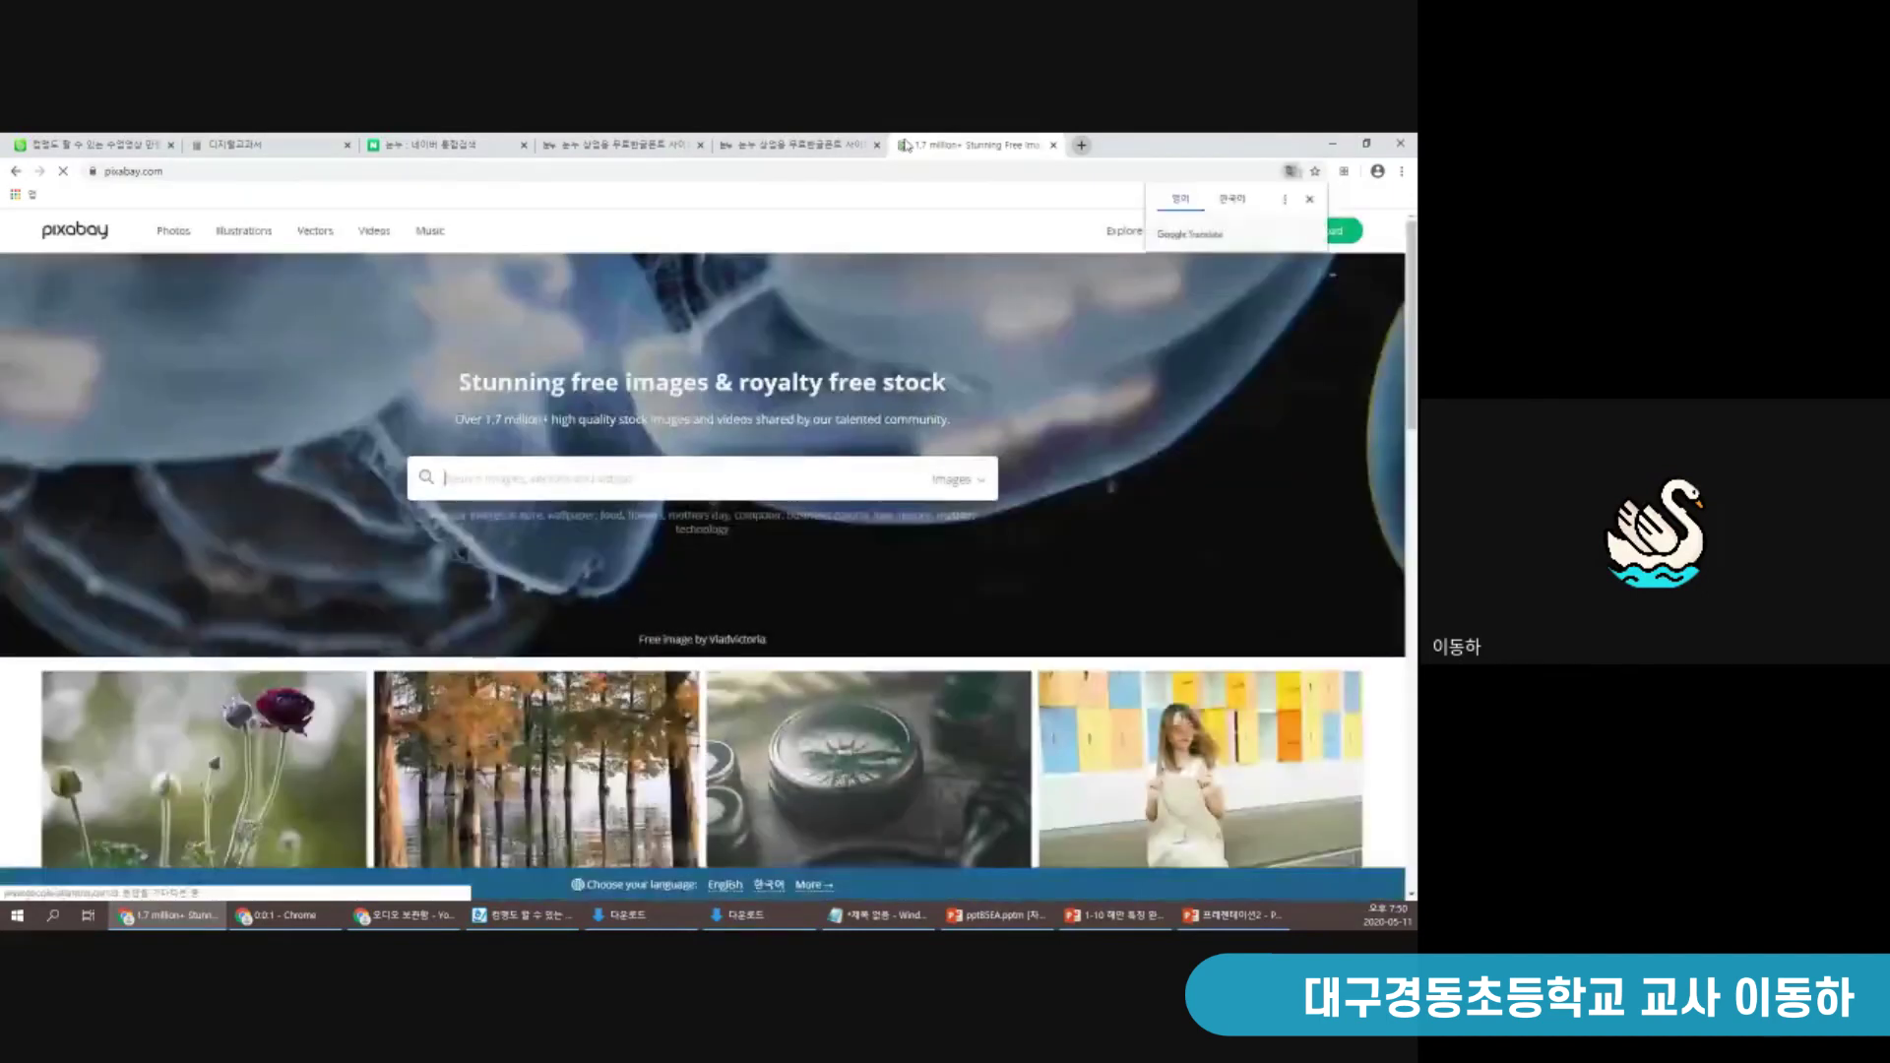
left_click(523, 476)
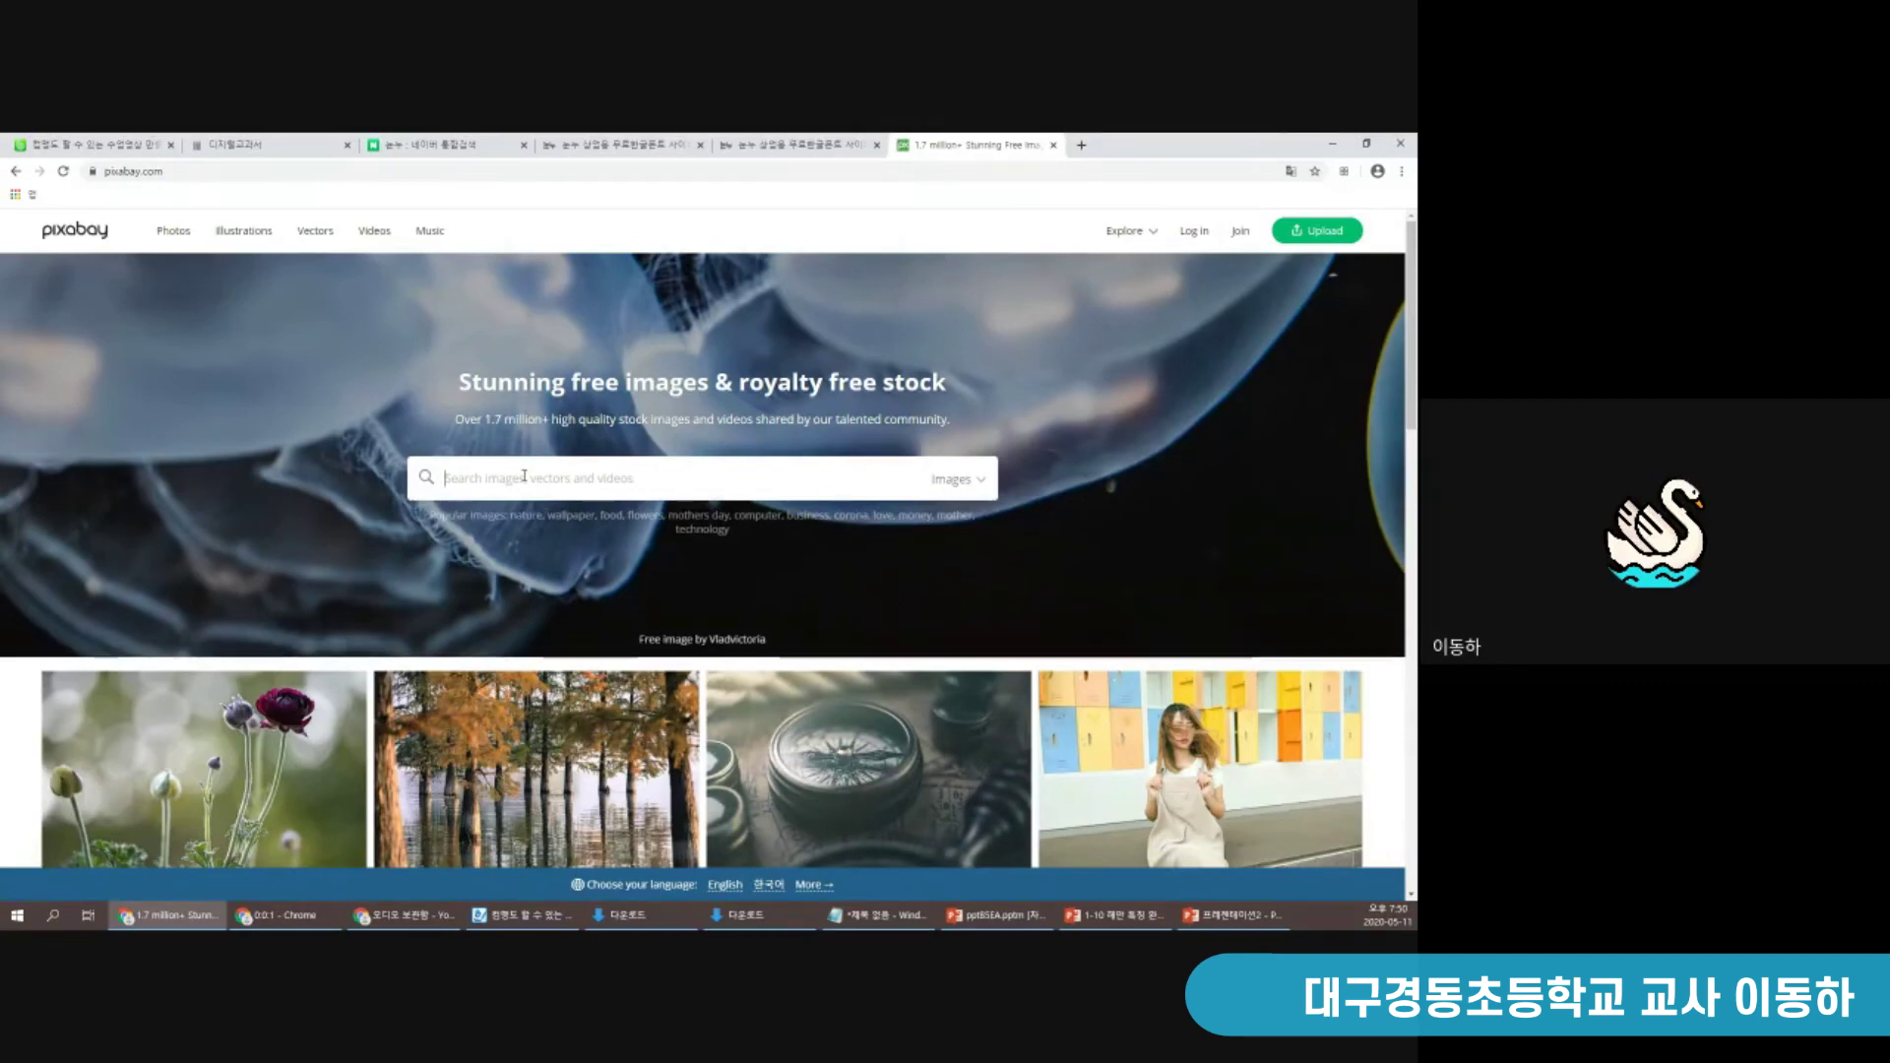
type("학교")
key("Return")
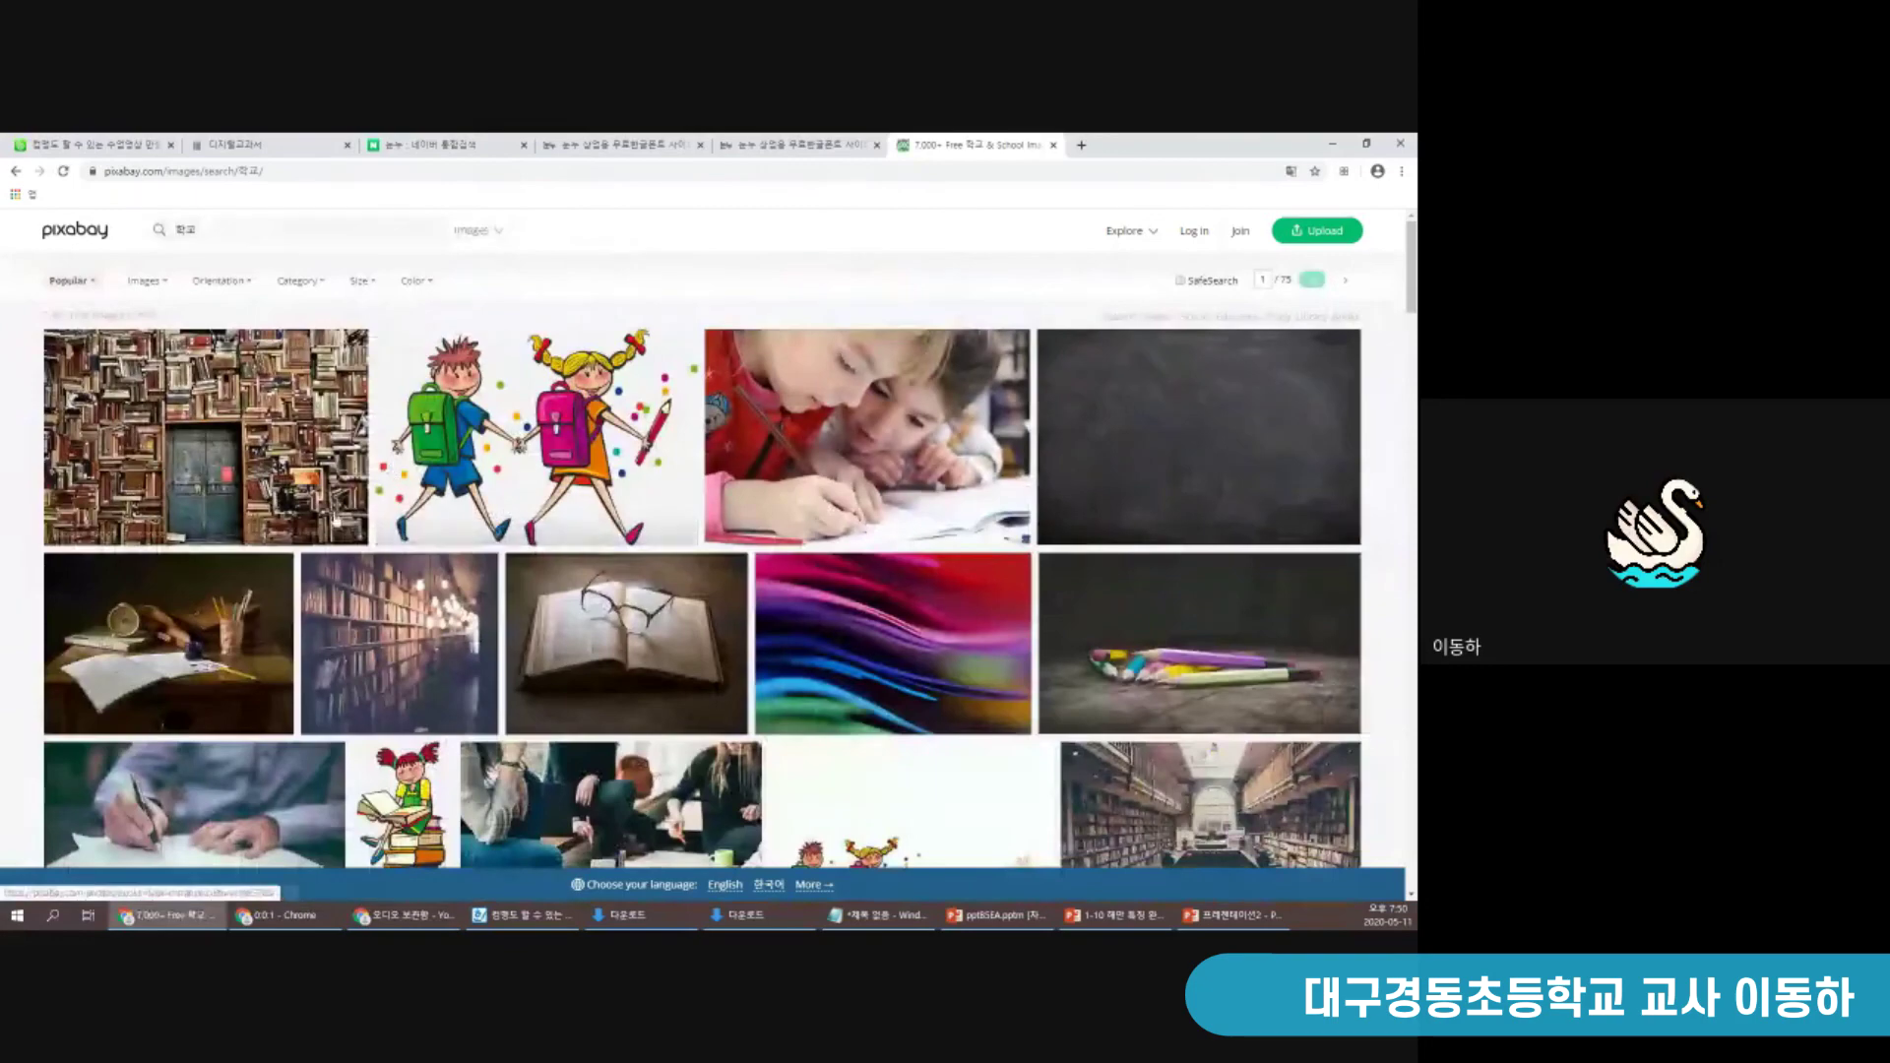
scroll(392, 470, "down", 2)
scroll(392, 470, "up", 2)
Search Pixabay for school instead and browse the image results
left_click(269, 234)
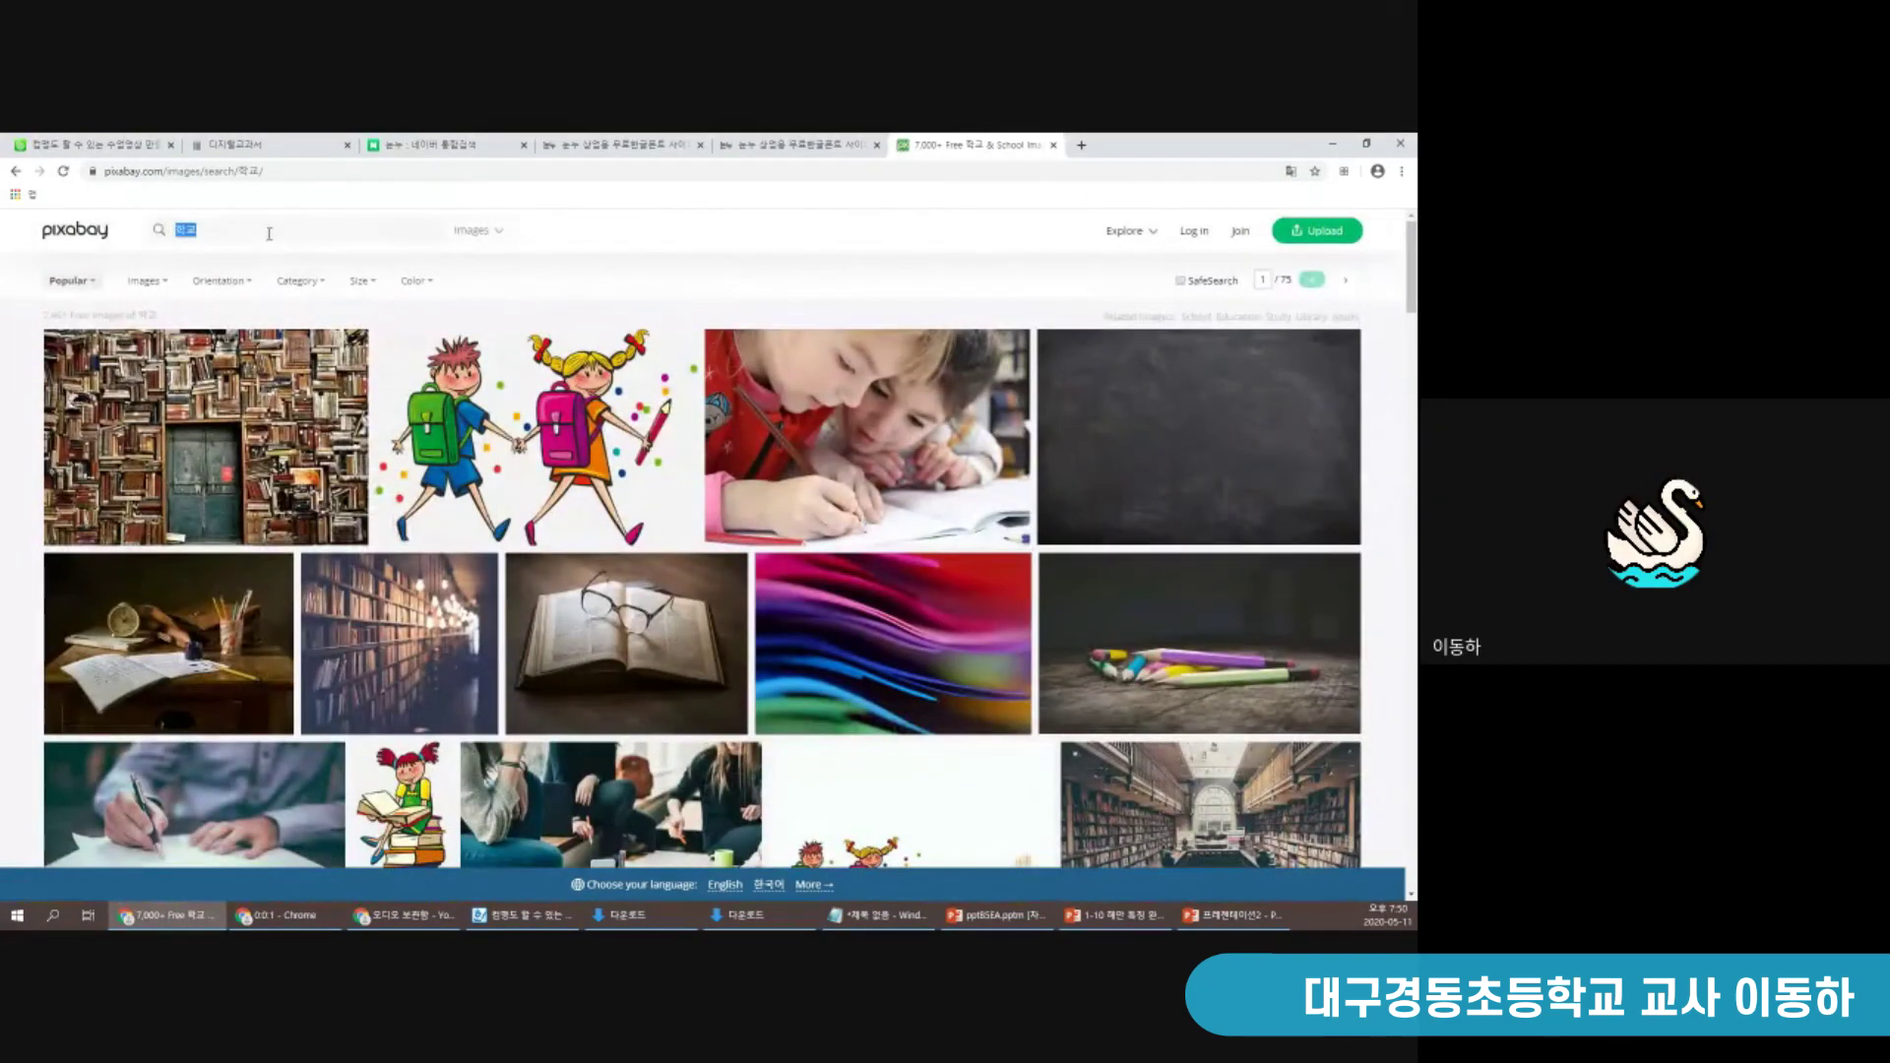
type("school")
key("Return")
scroll(460, 337, "down", 7)
scroll(461, 337, "down", 1)
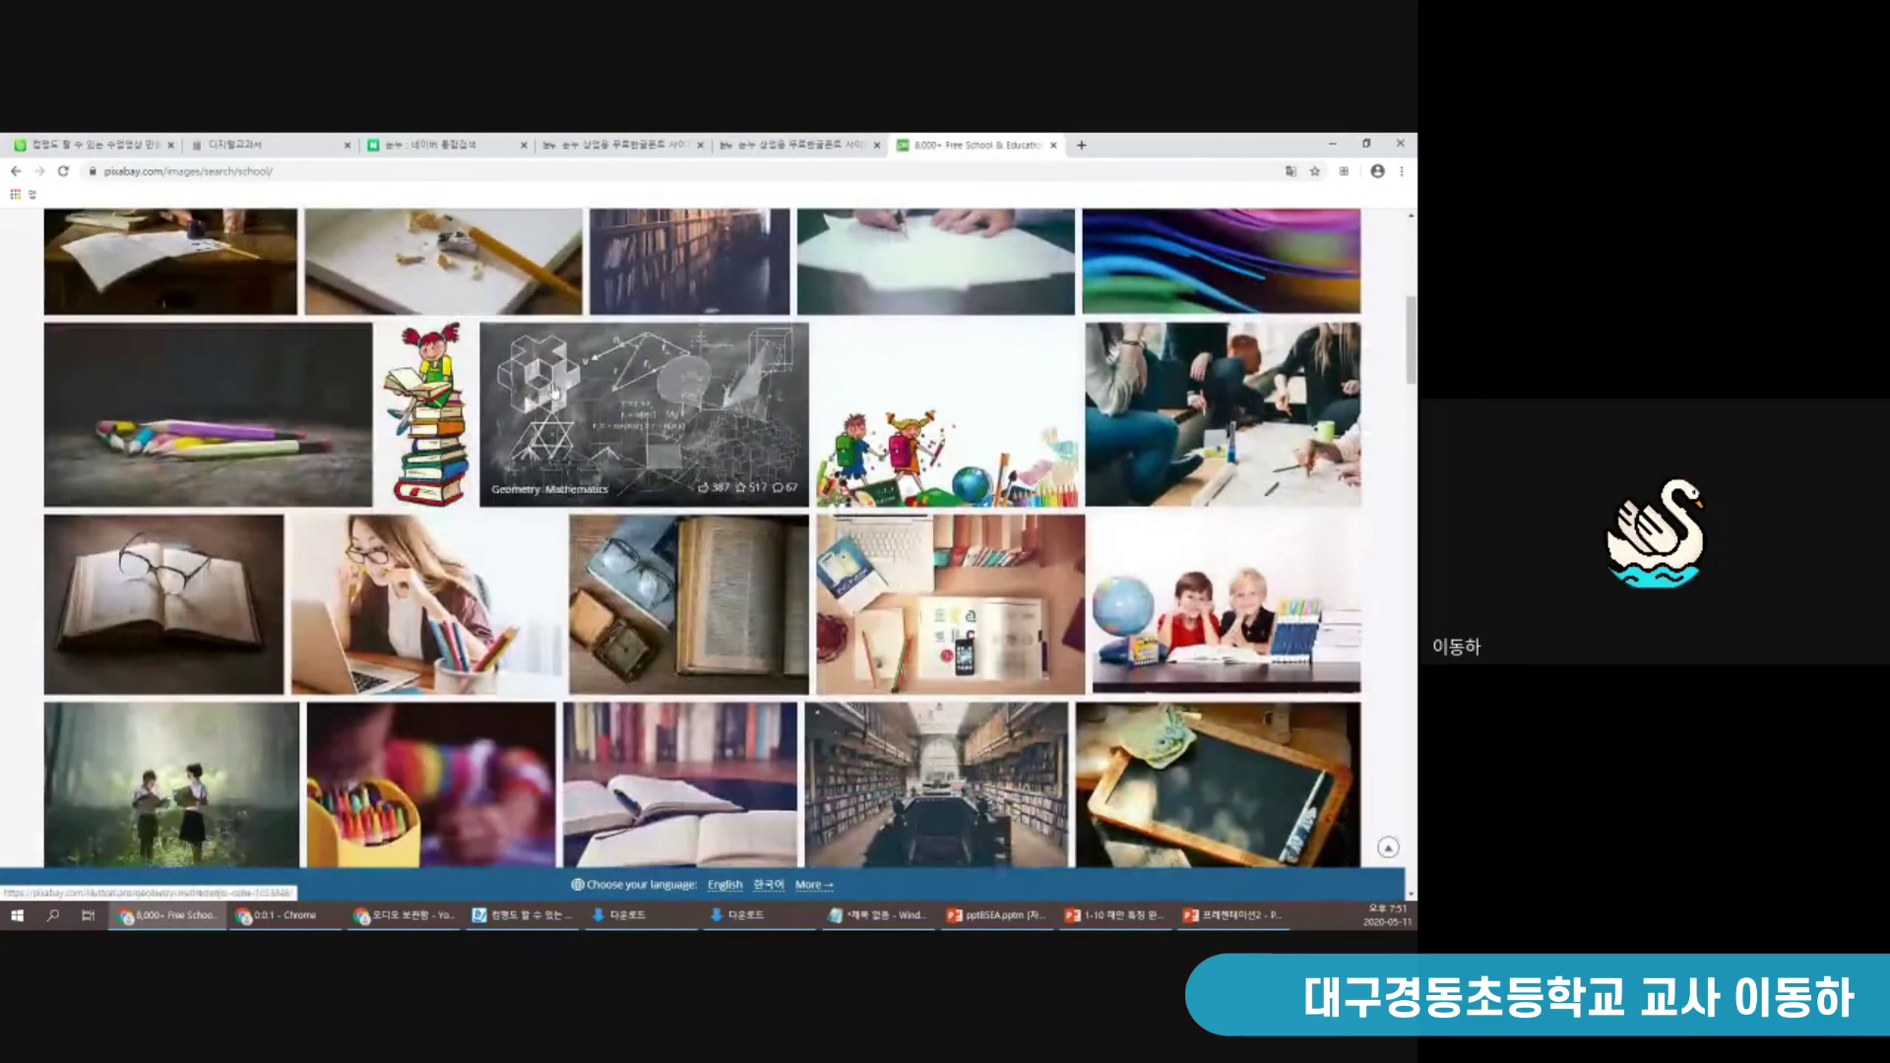
scroll(553, 393, "down", 1)
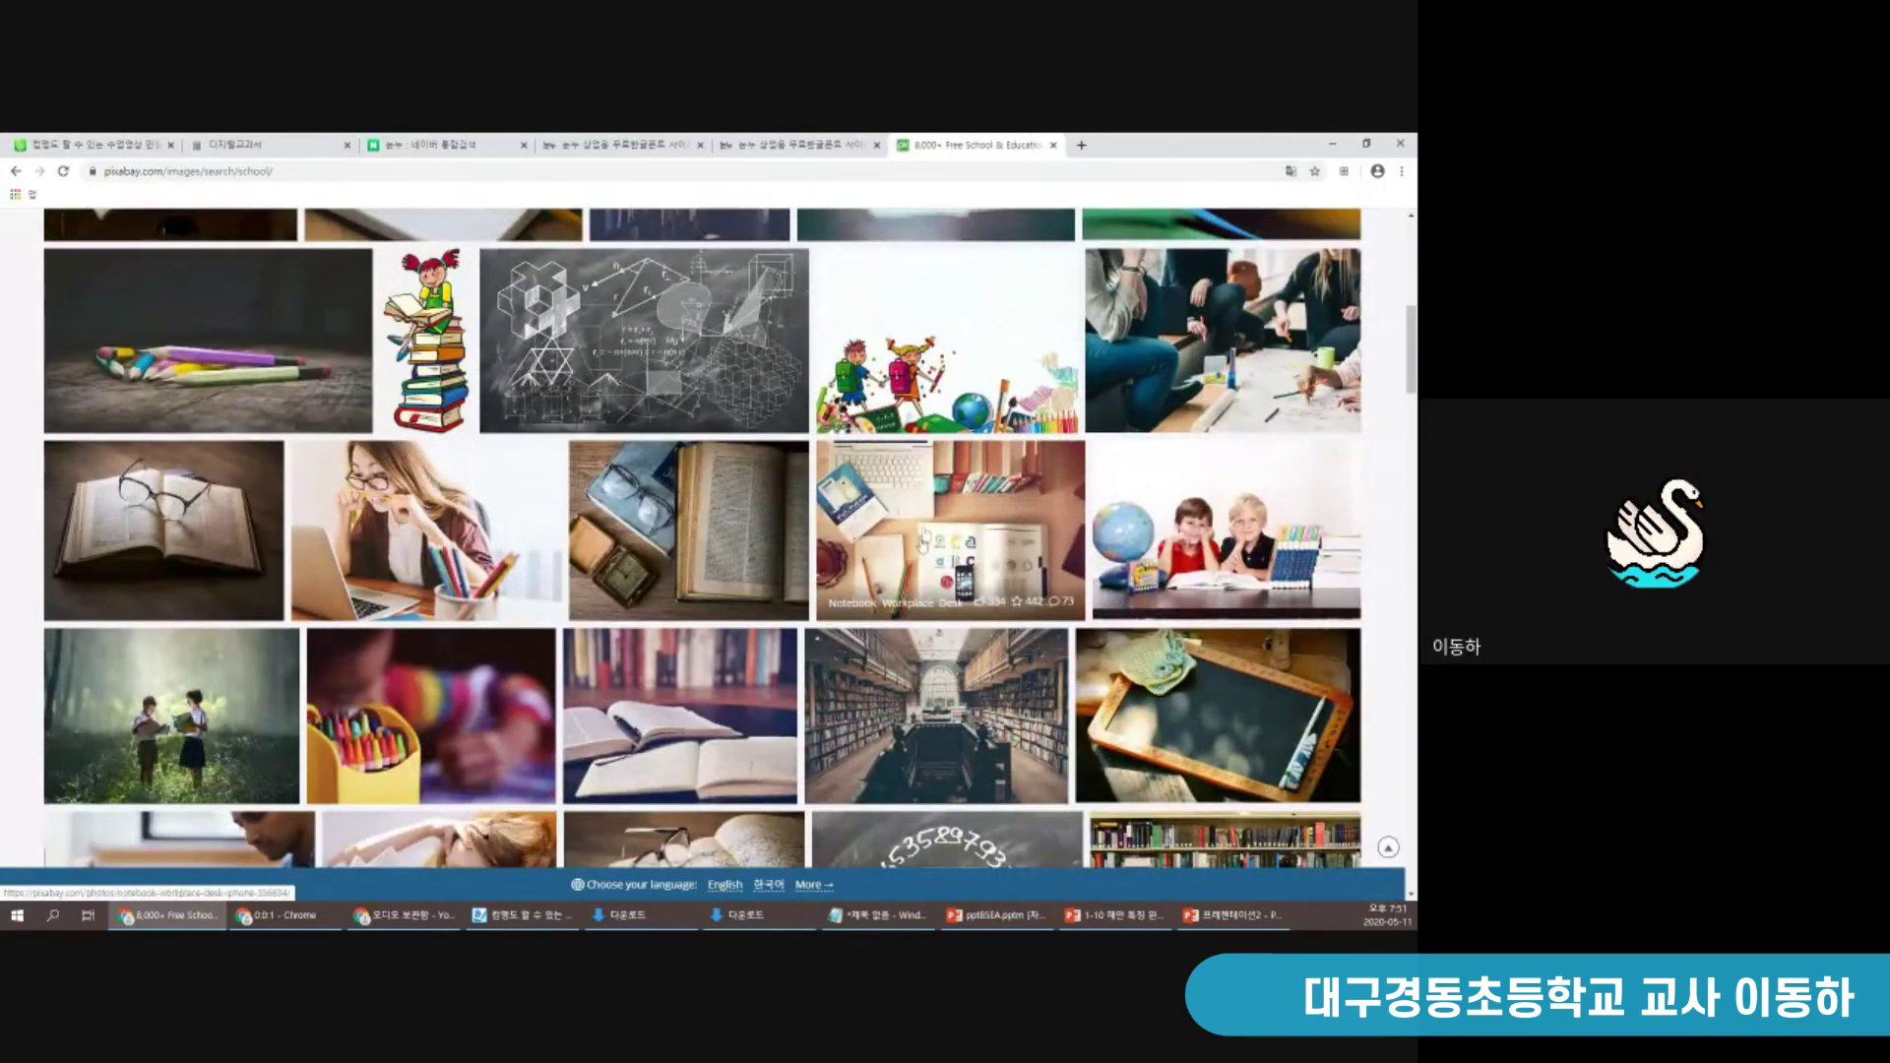
Open the notebook workplace desk photo, check its Pixabay License and download the 1920-pixel-wide JPG after passing the robot check
left_click(924, 533)
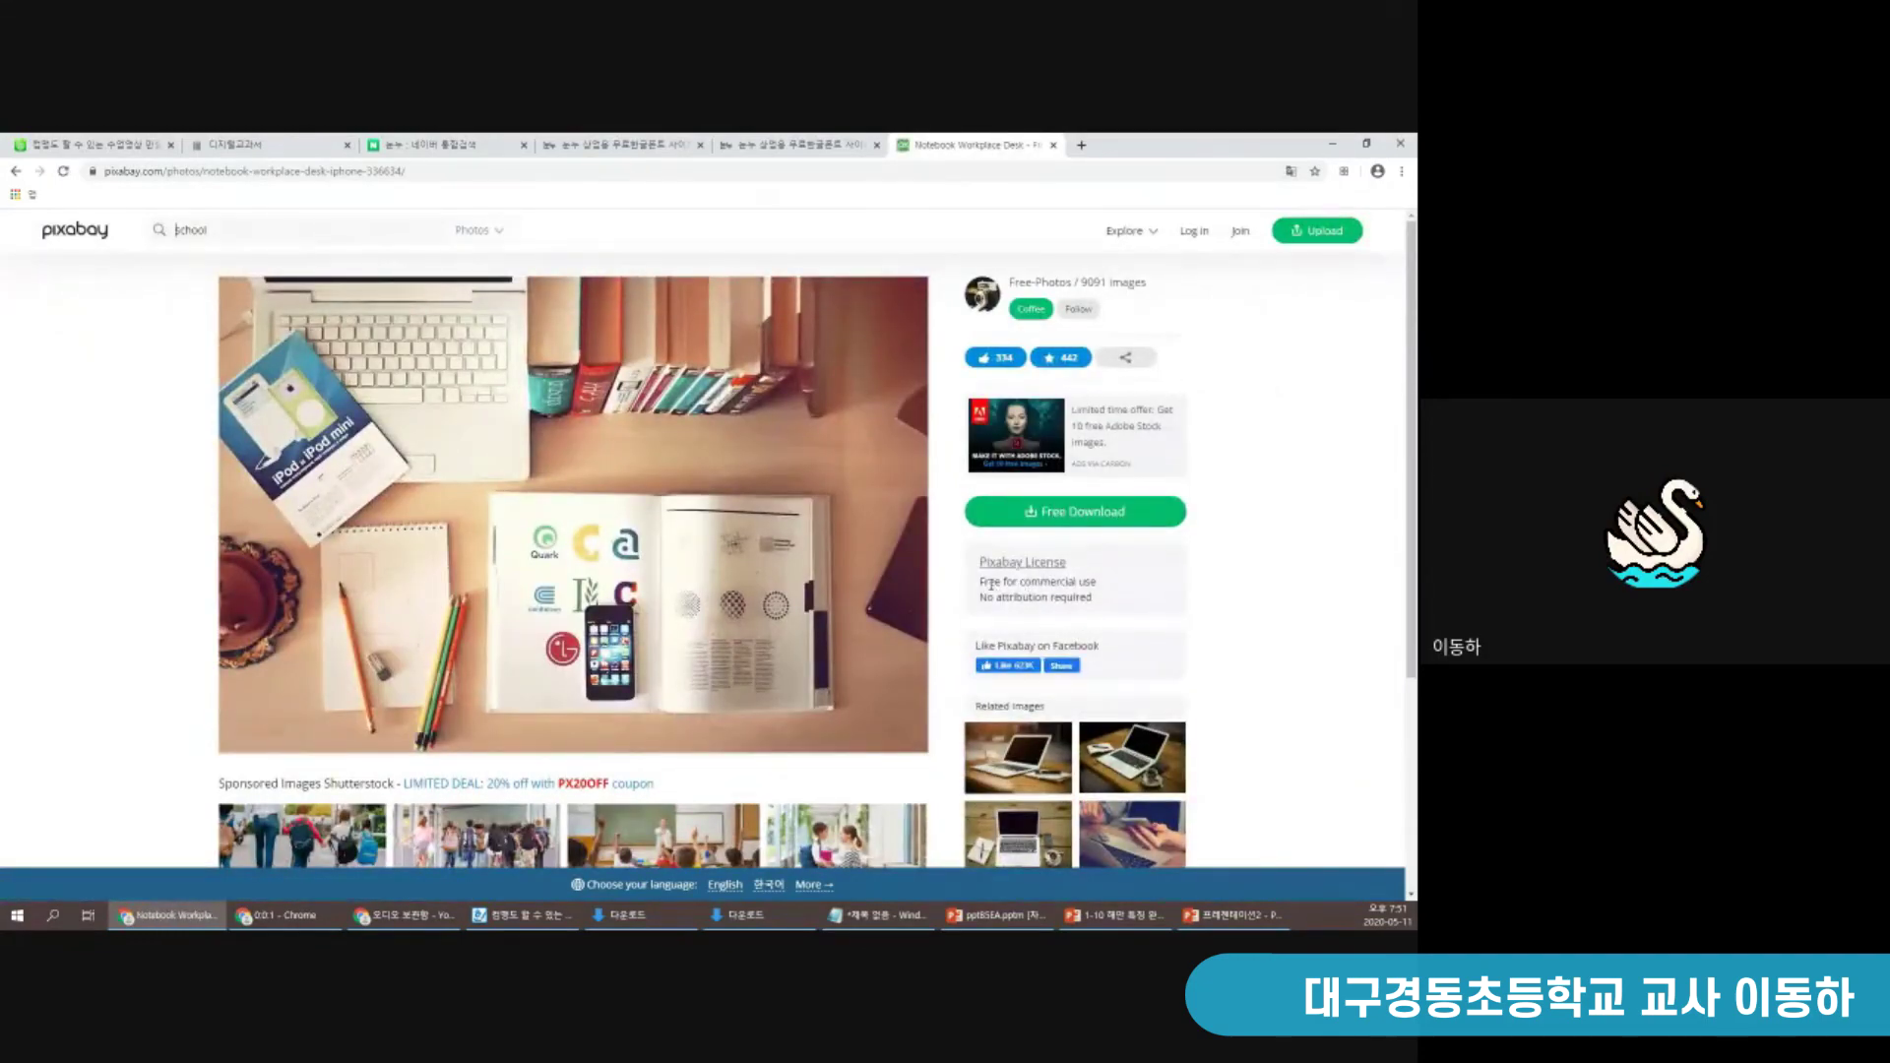
left_click_drag(1011, 581, 1048, 597)
left_click(991, 588)
left_click(1038, 513)
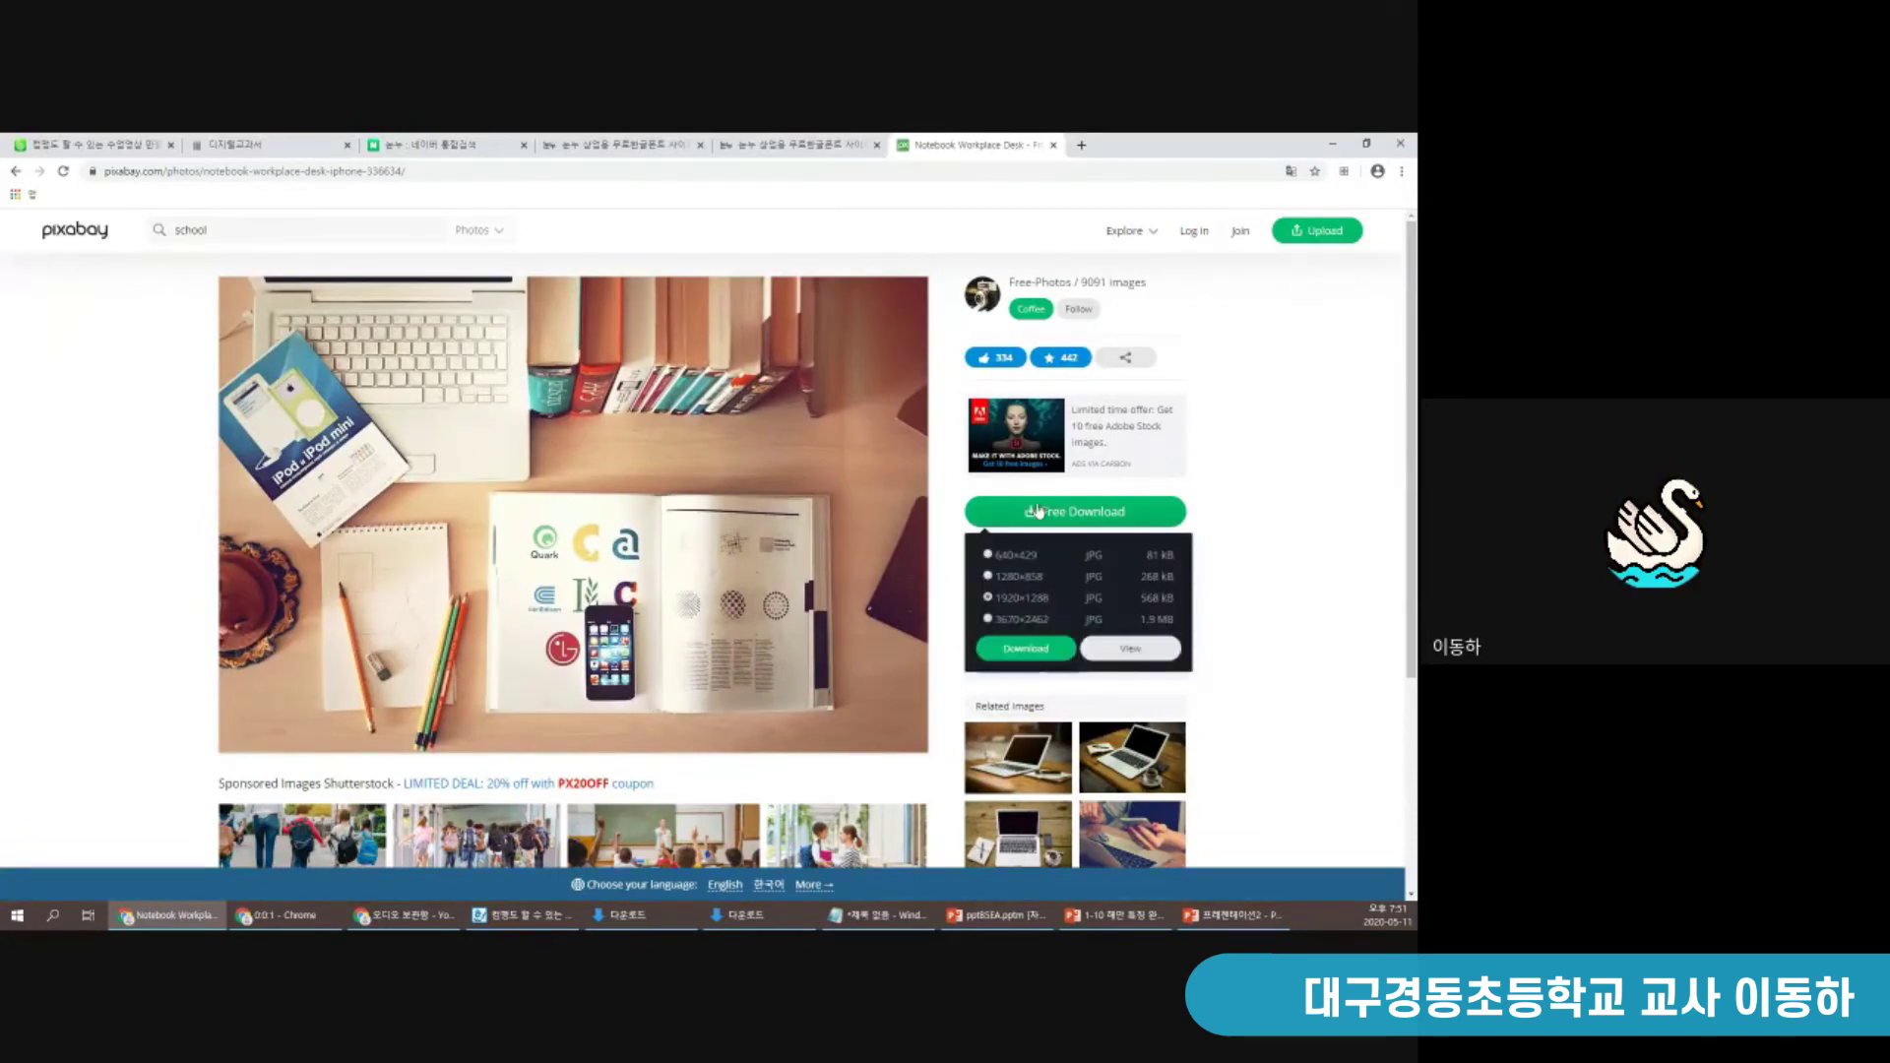
left_click(1037, 647)
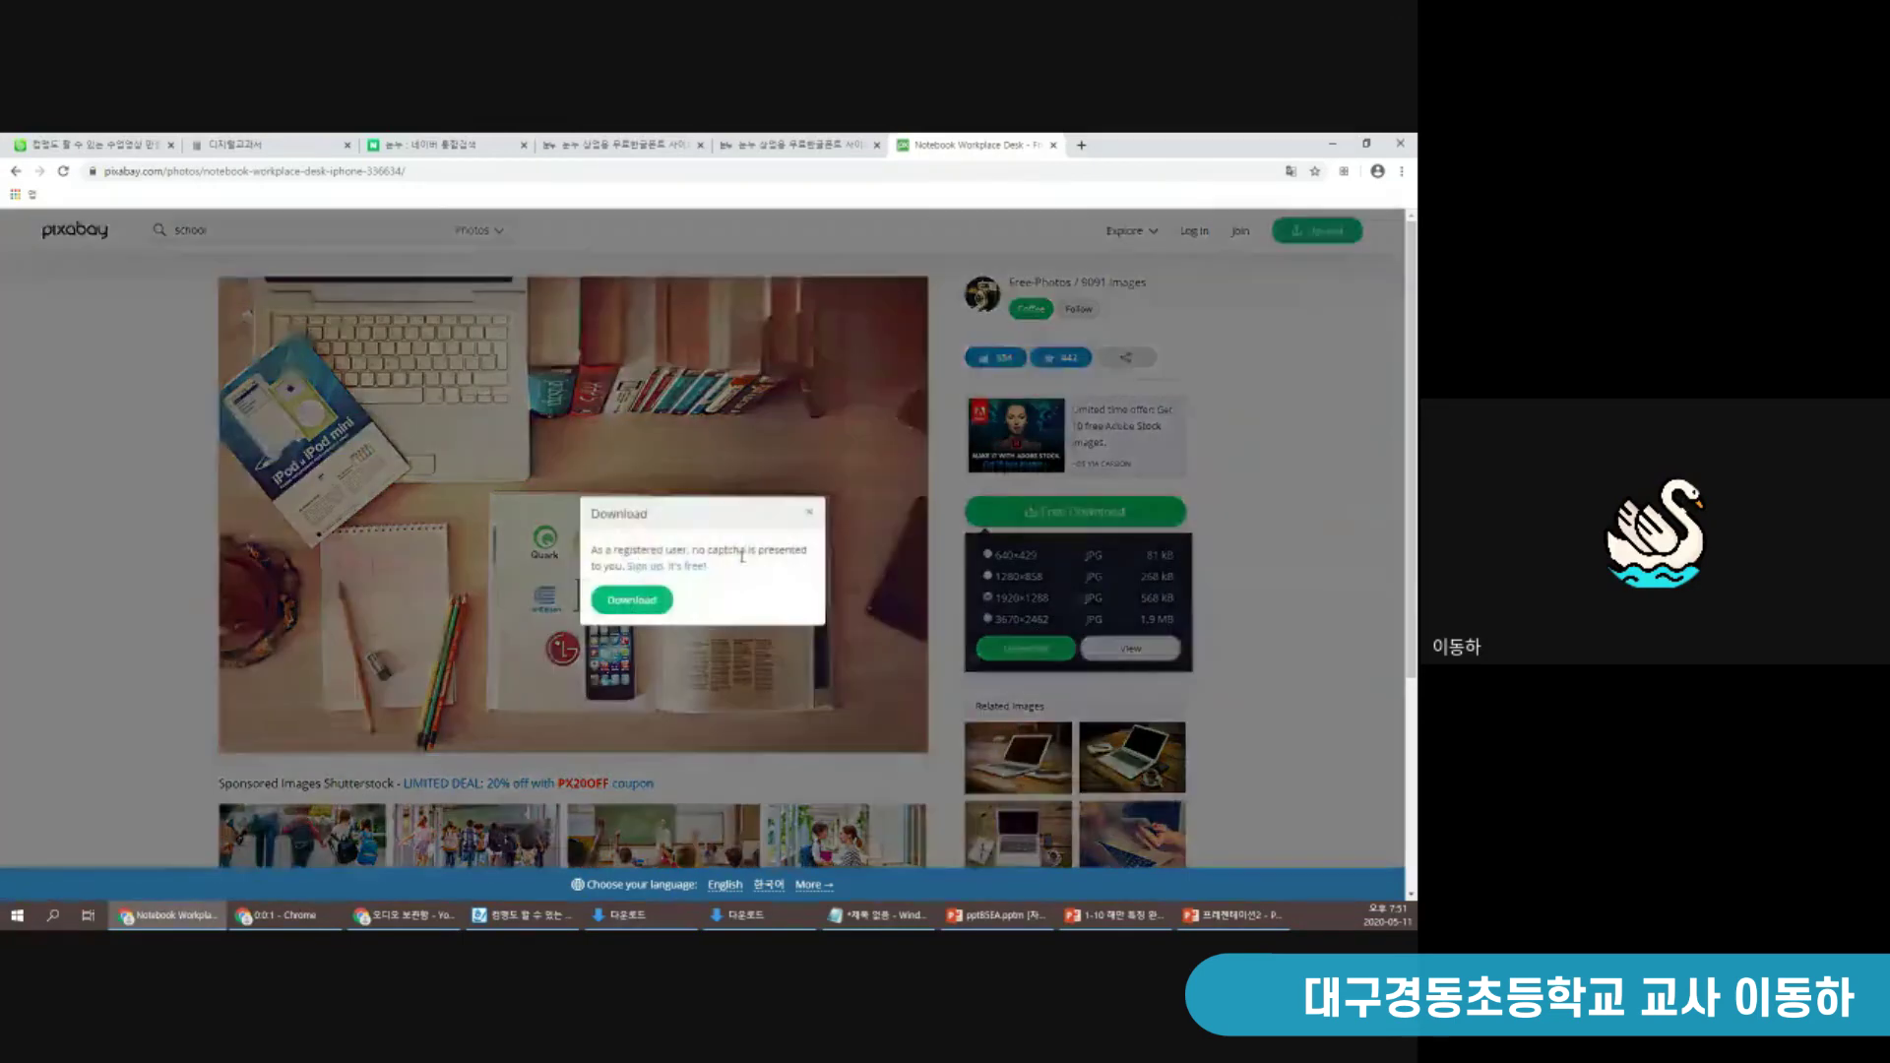
left_click(611, 575)
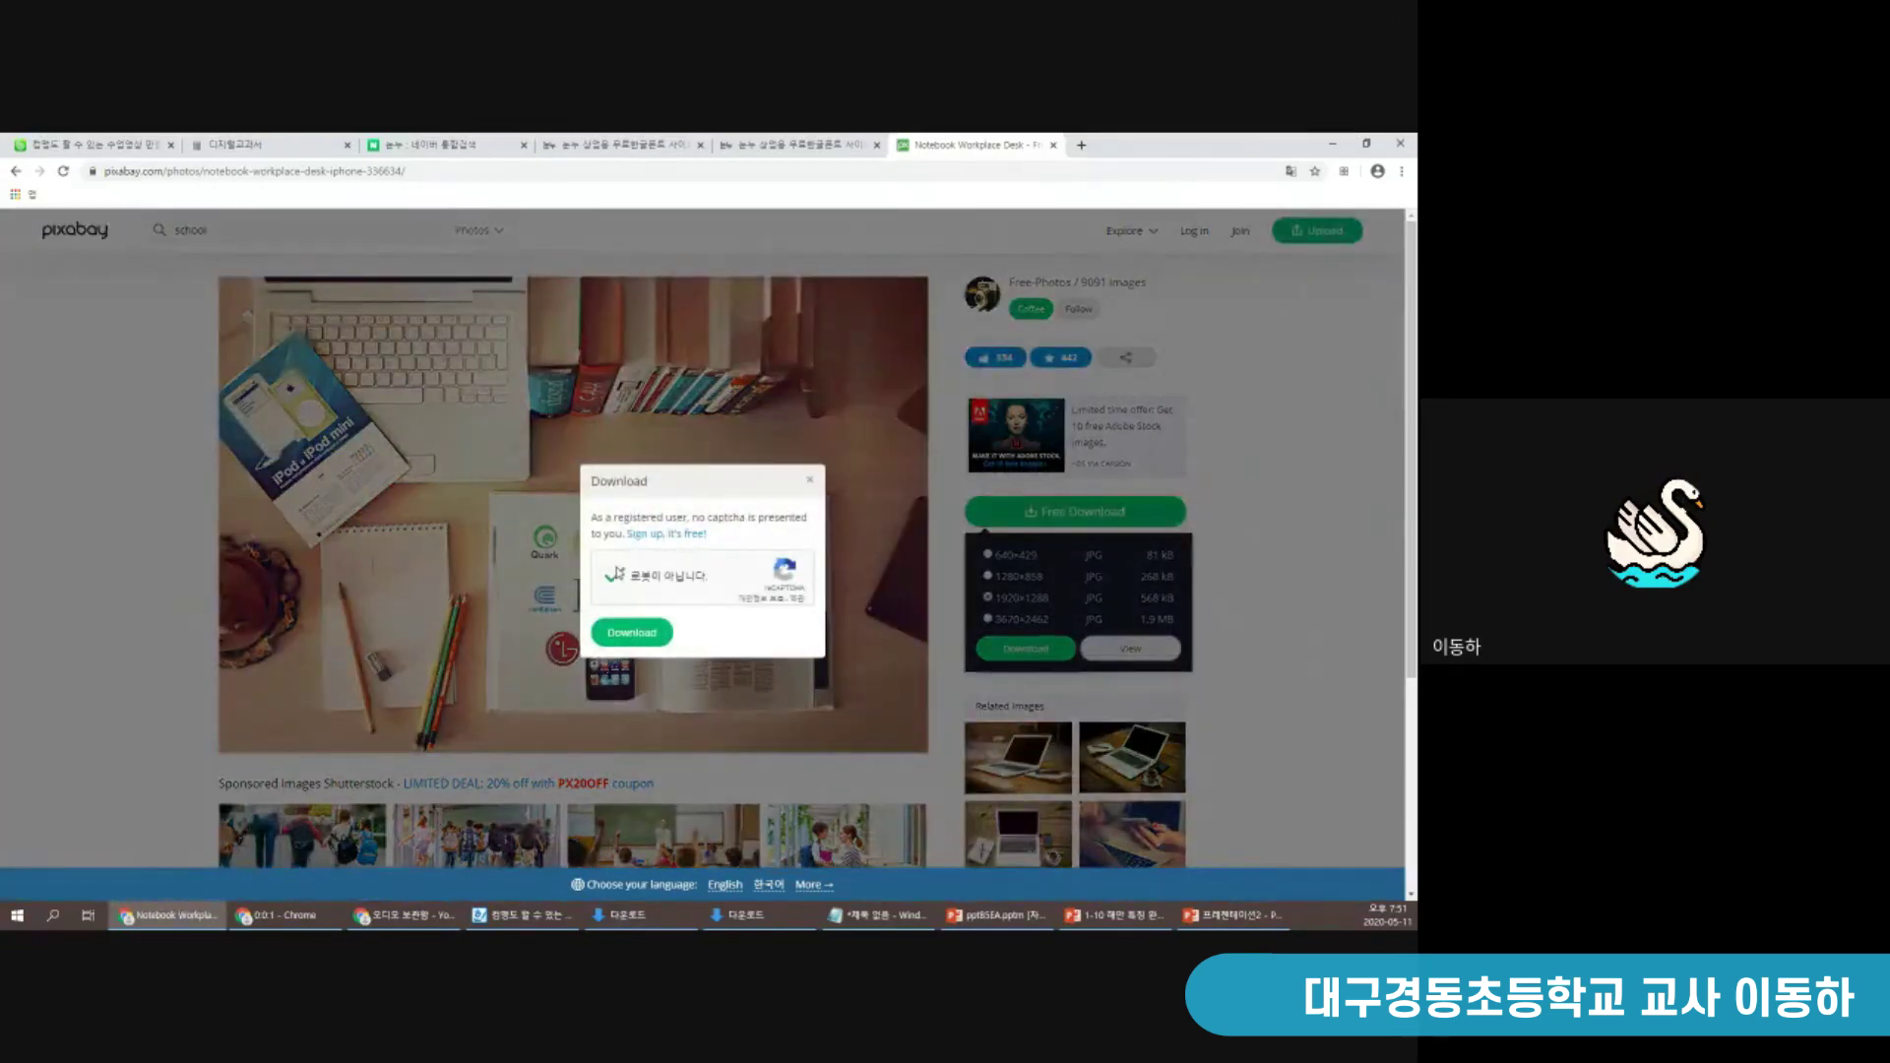
left_click(635, 630)
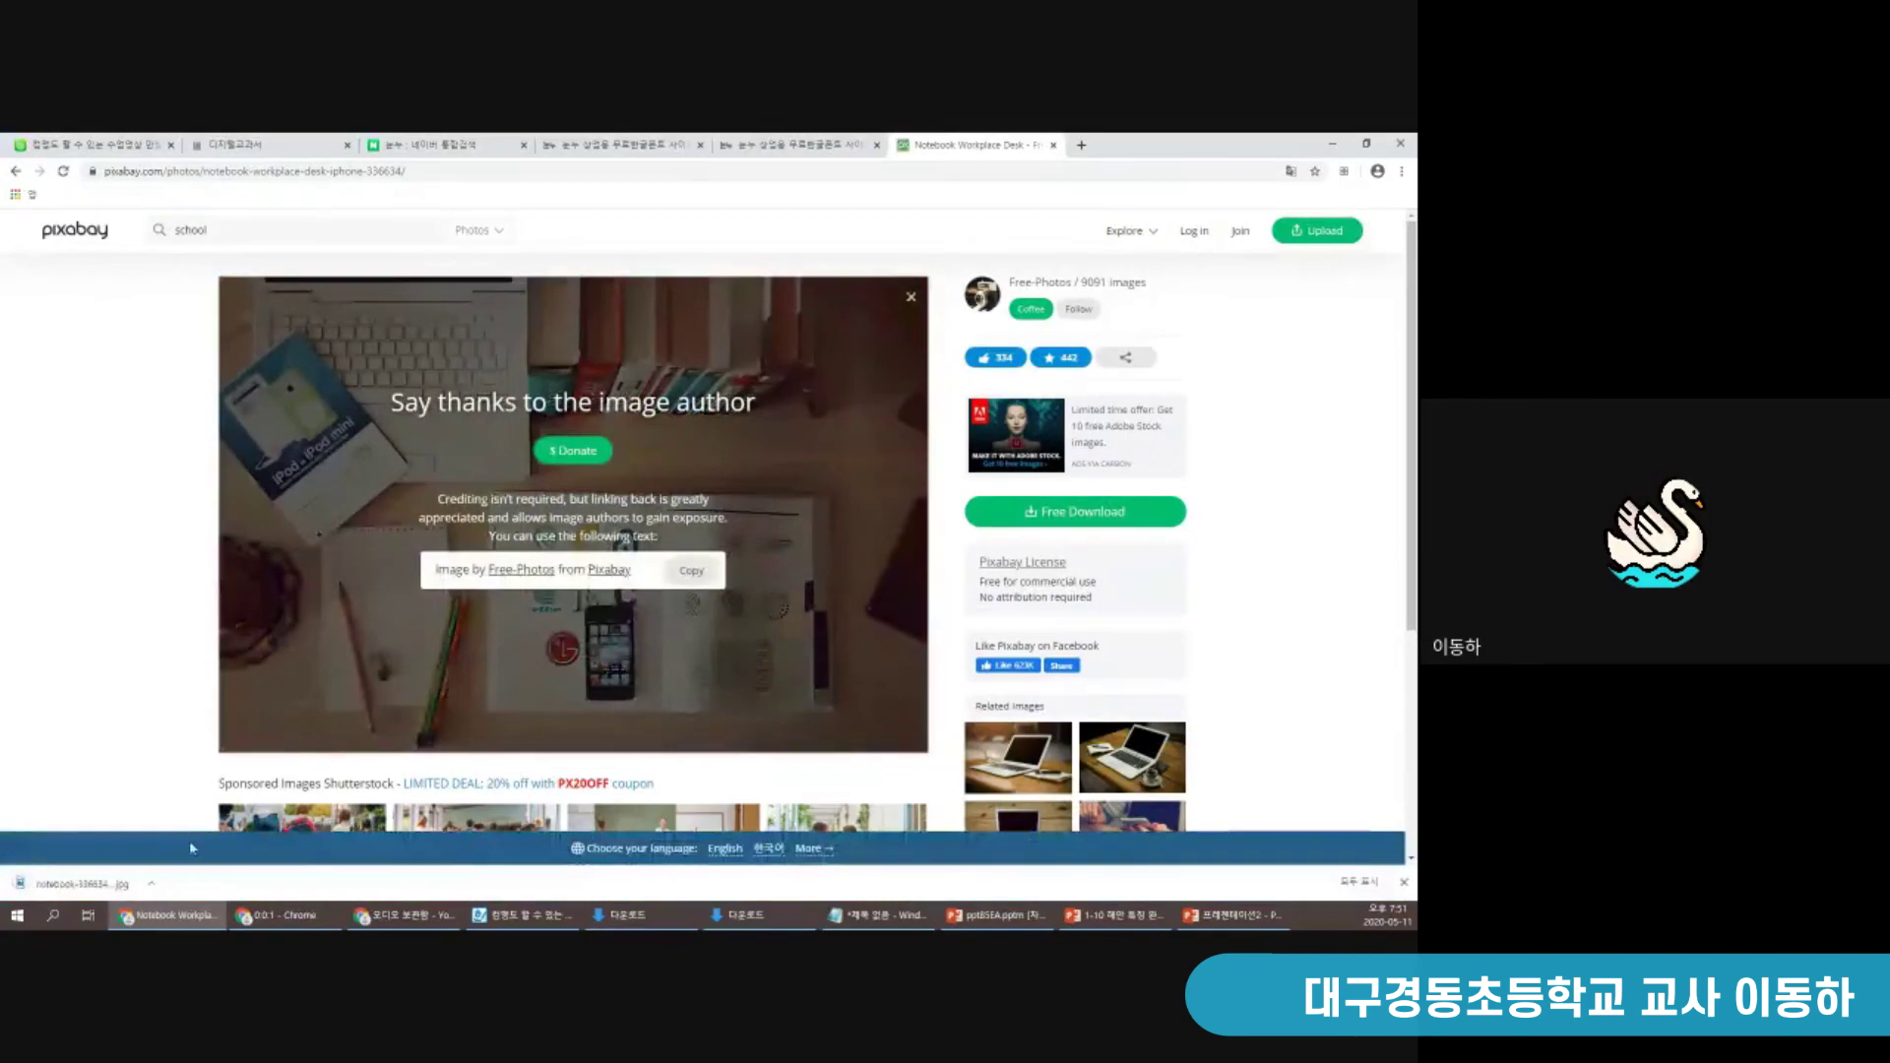
Show the downloaded notebook photo in its folder and insert it into the empty slide of the new presentation
left_click(160, 883)
left_click(187, 833)
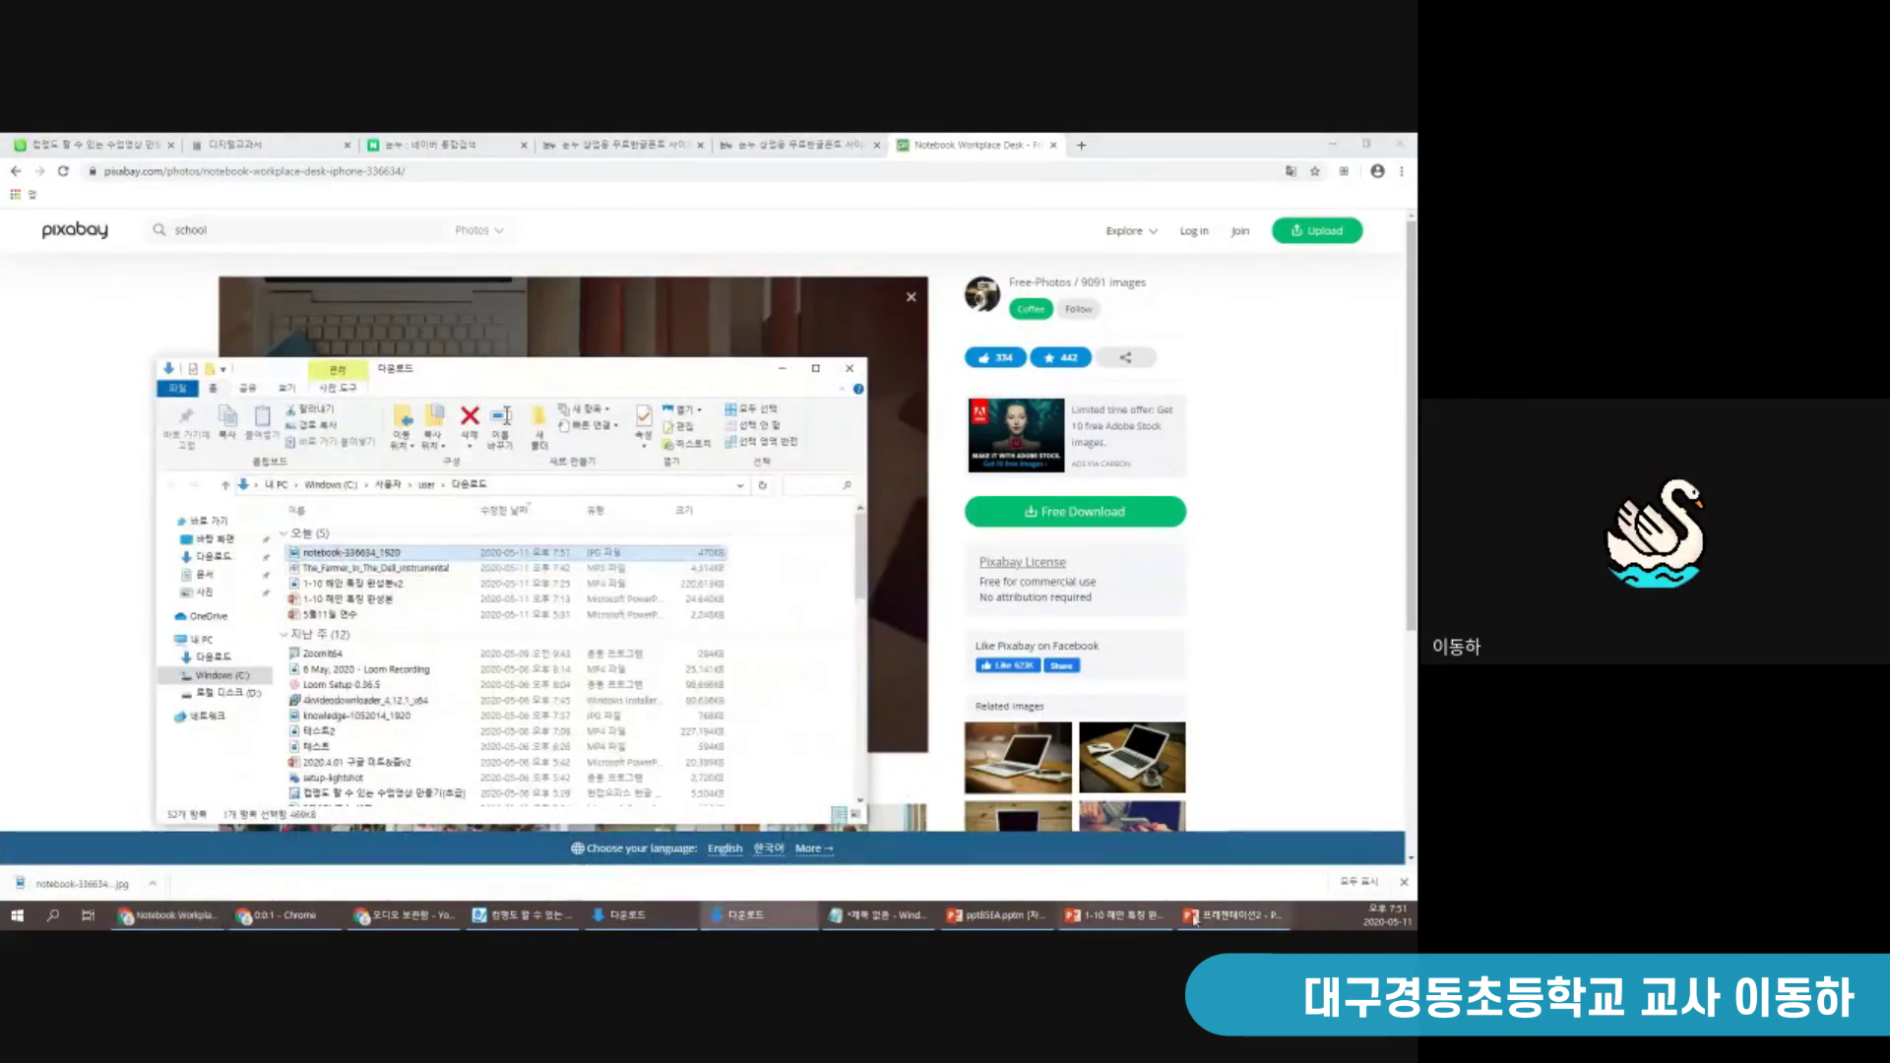
left_click(1235, 915)
key("alt+Tab")
left_click_drag(403, 556, 833, 482)
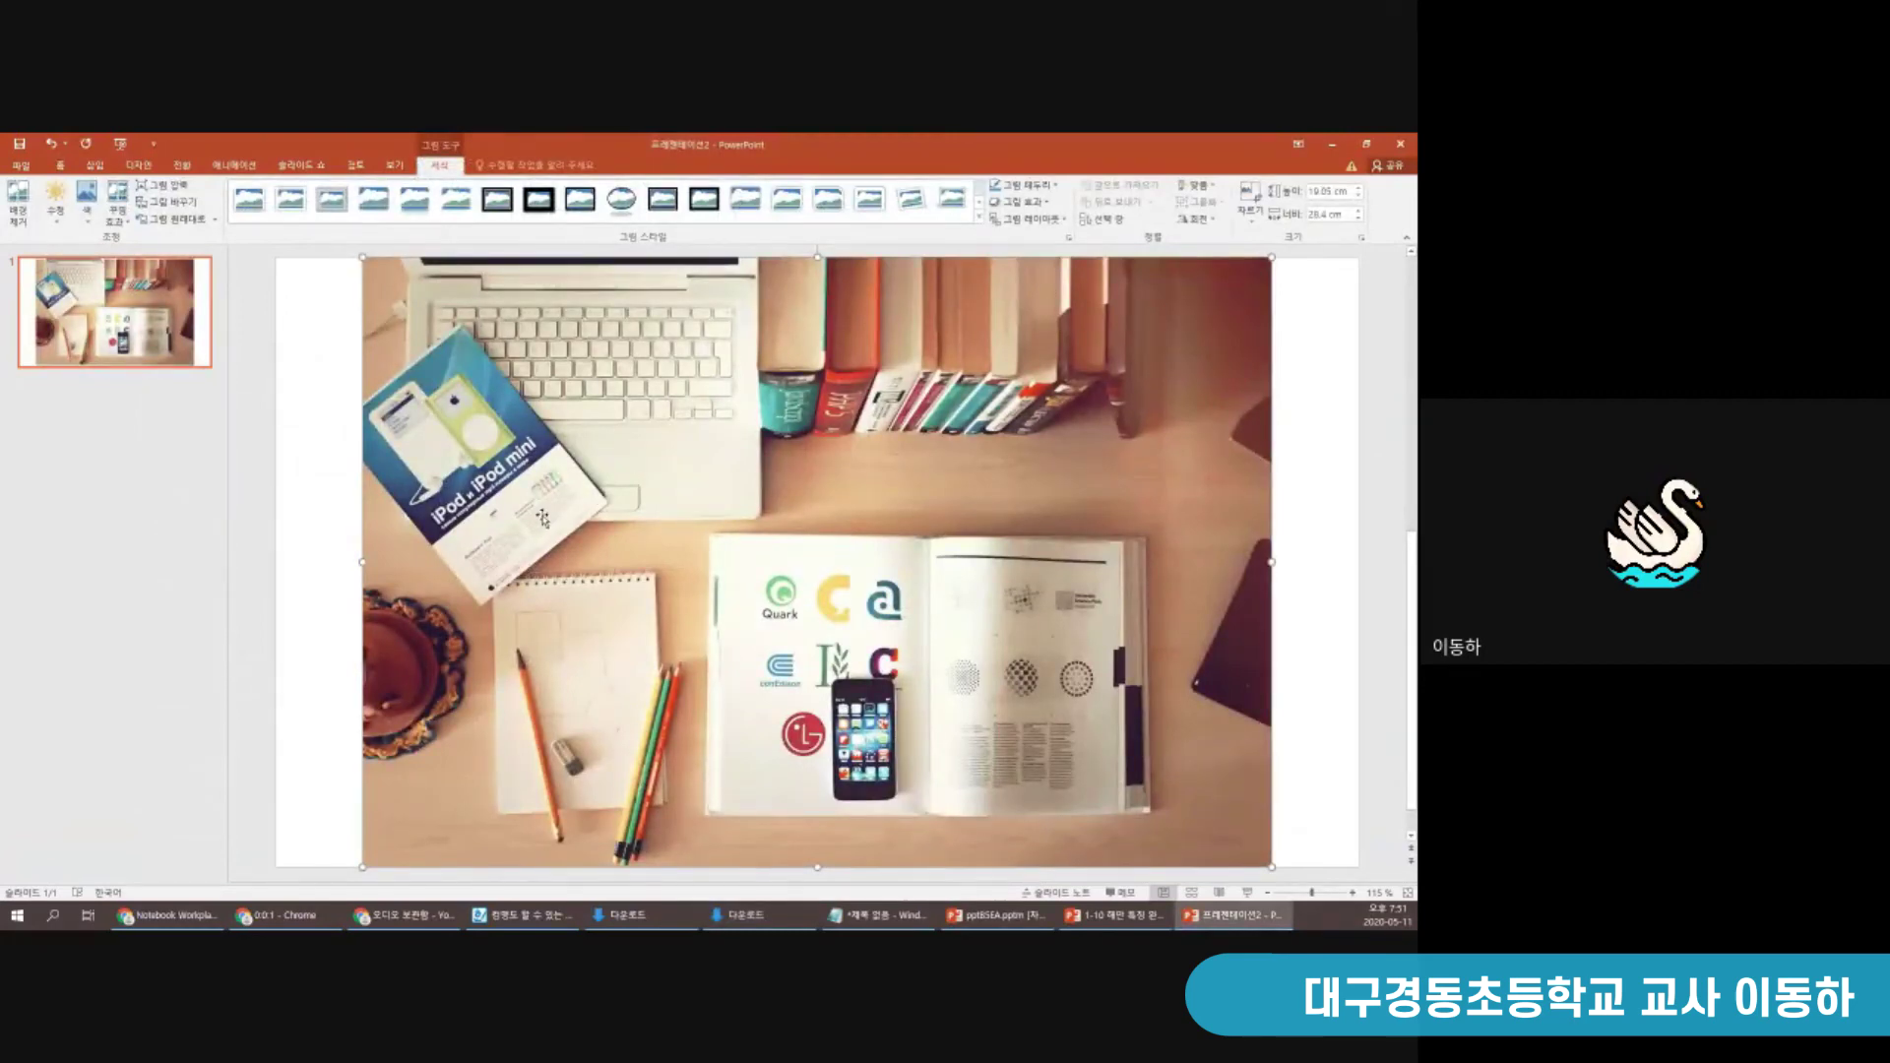
Open naver.com in a new Chrome tab, search for school and show the image results
left_click(391, 915)
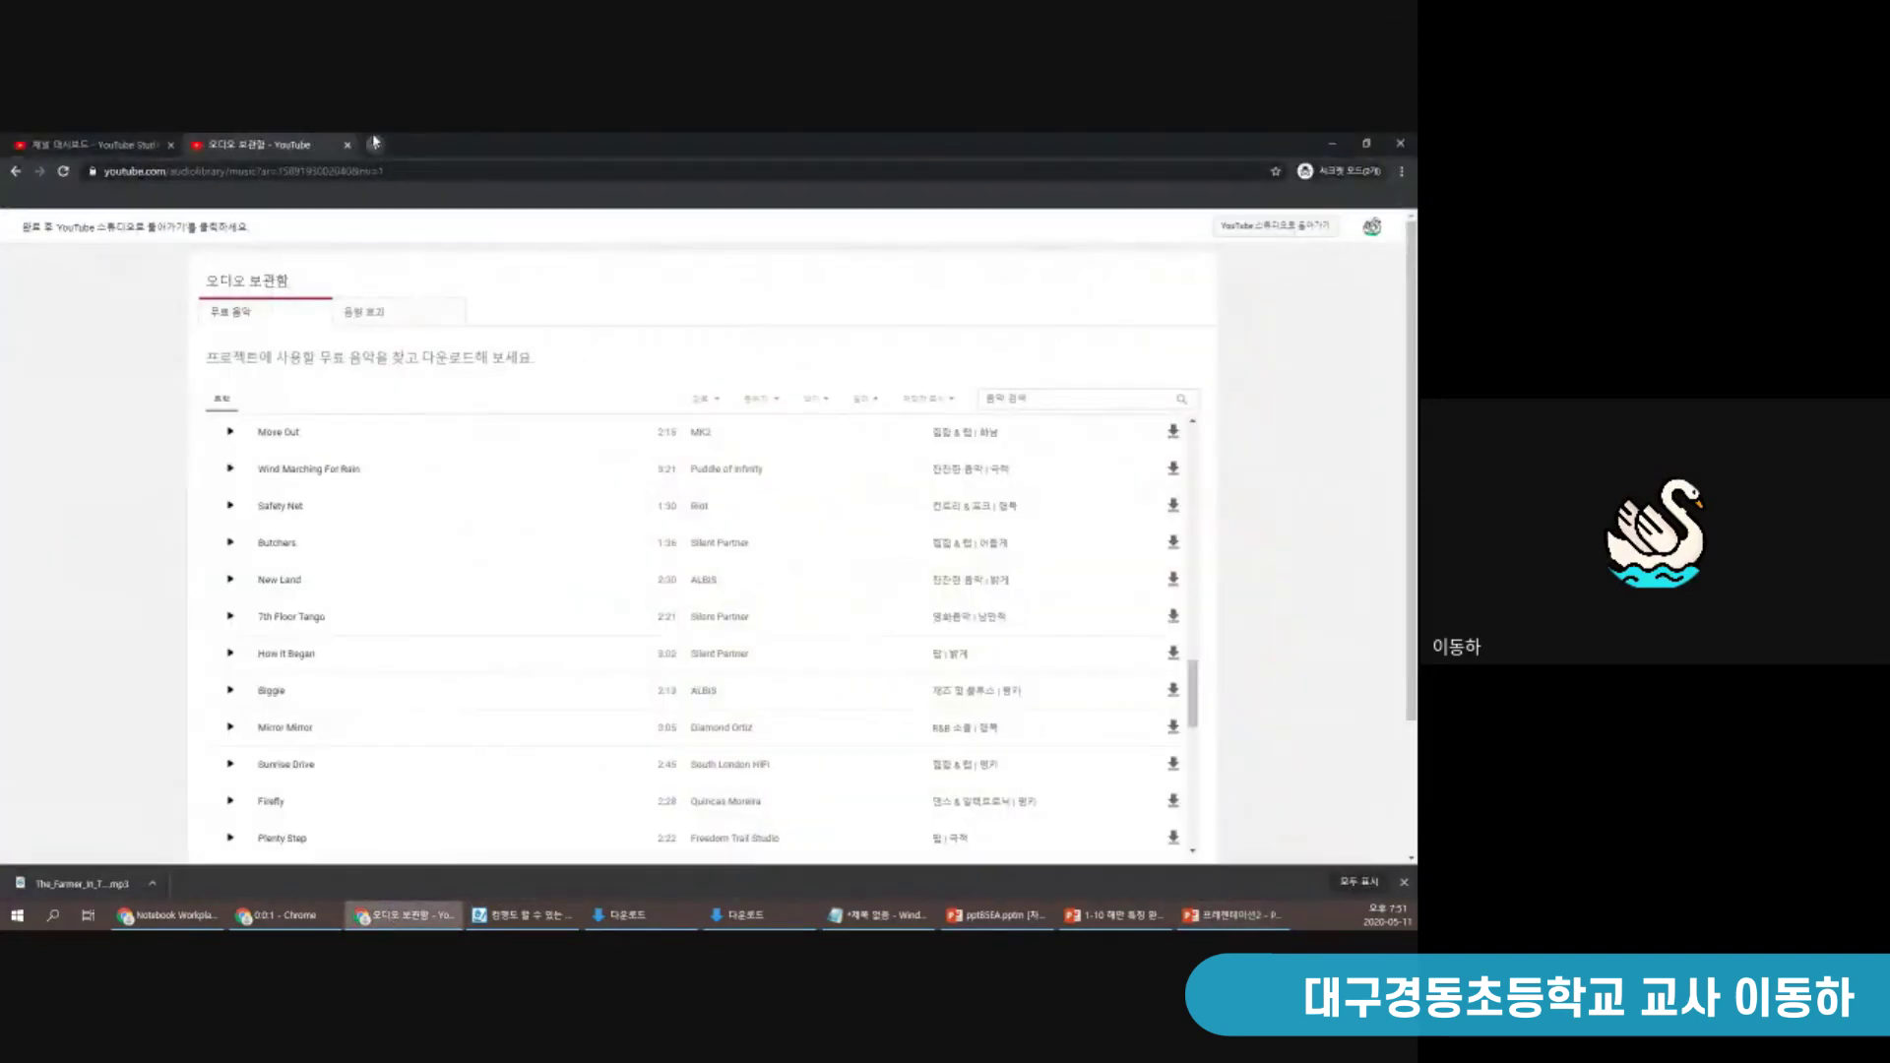
left_click(374, 144)
type("naver.")
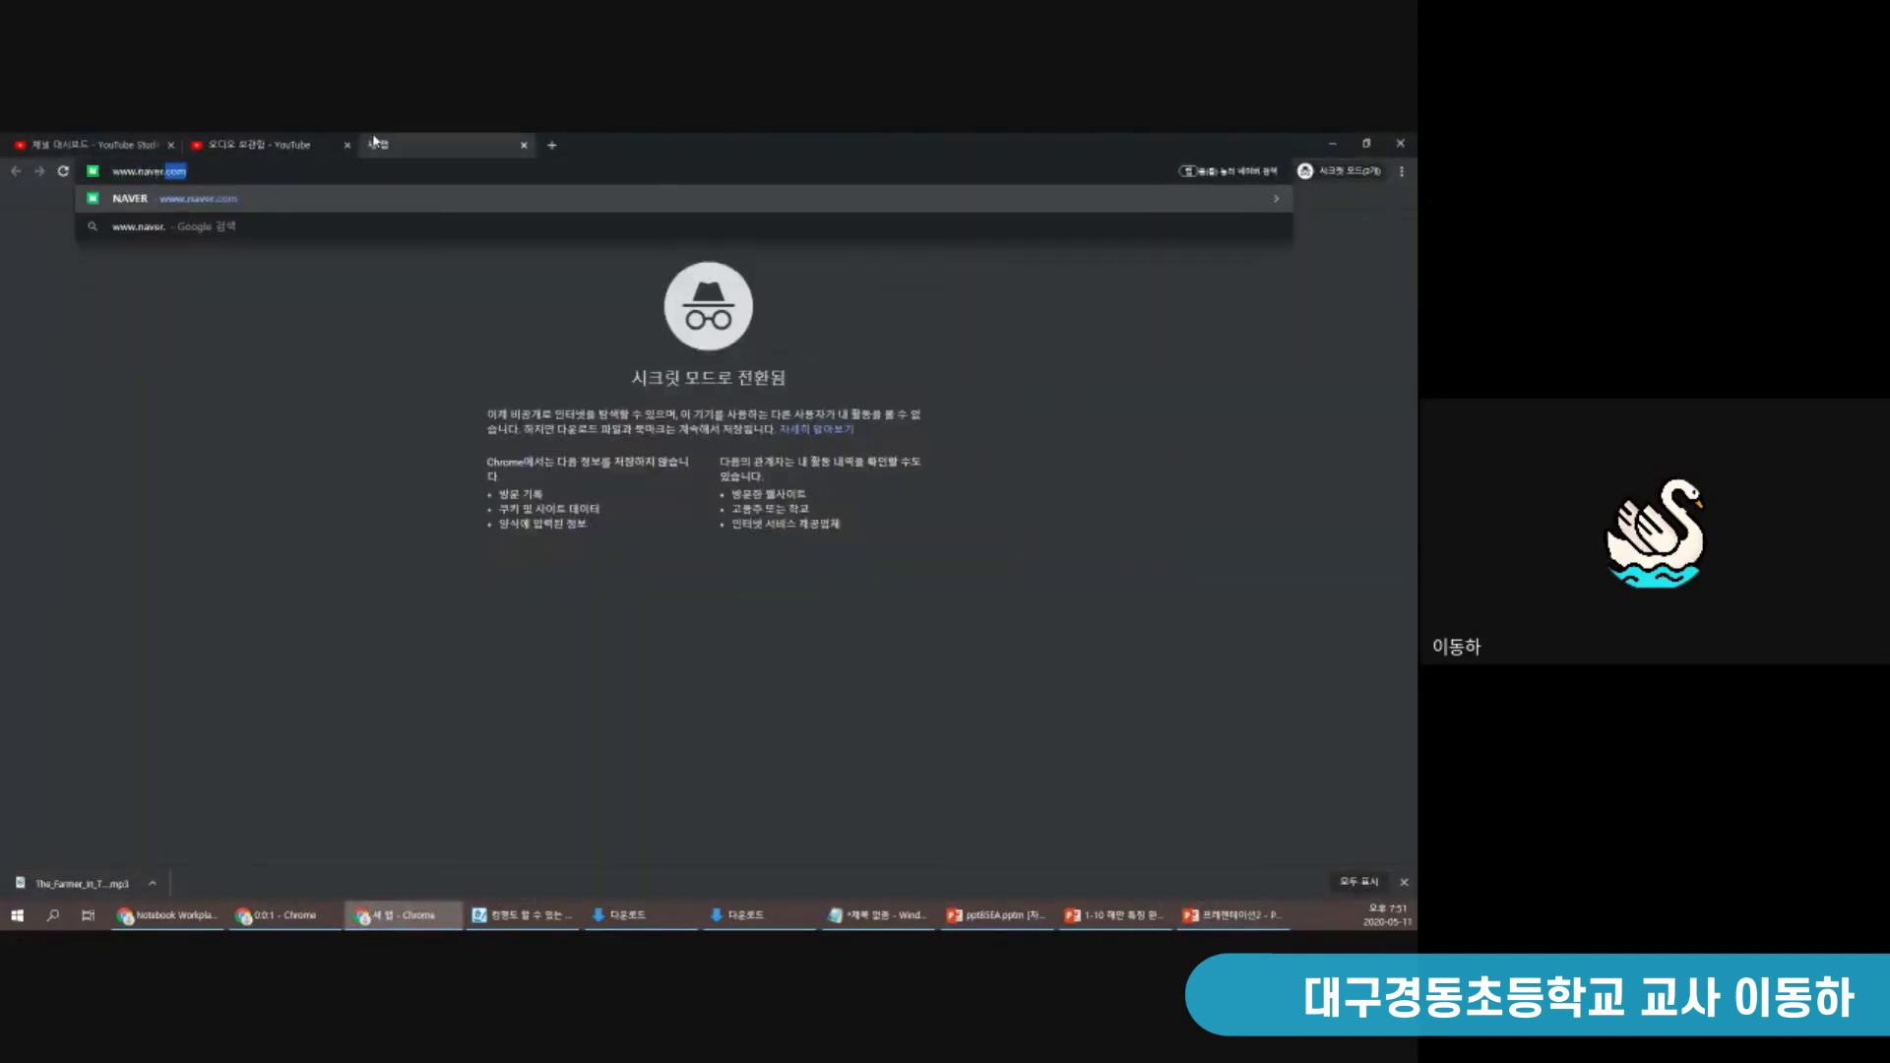
key("Return")
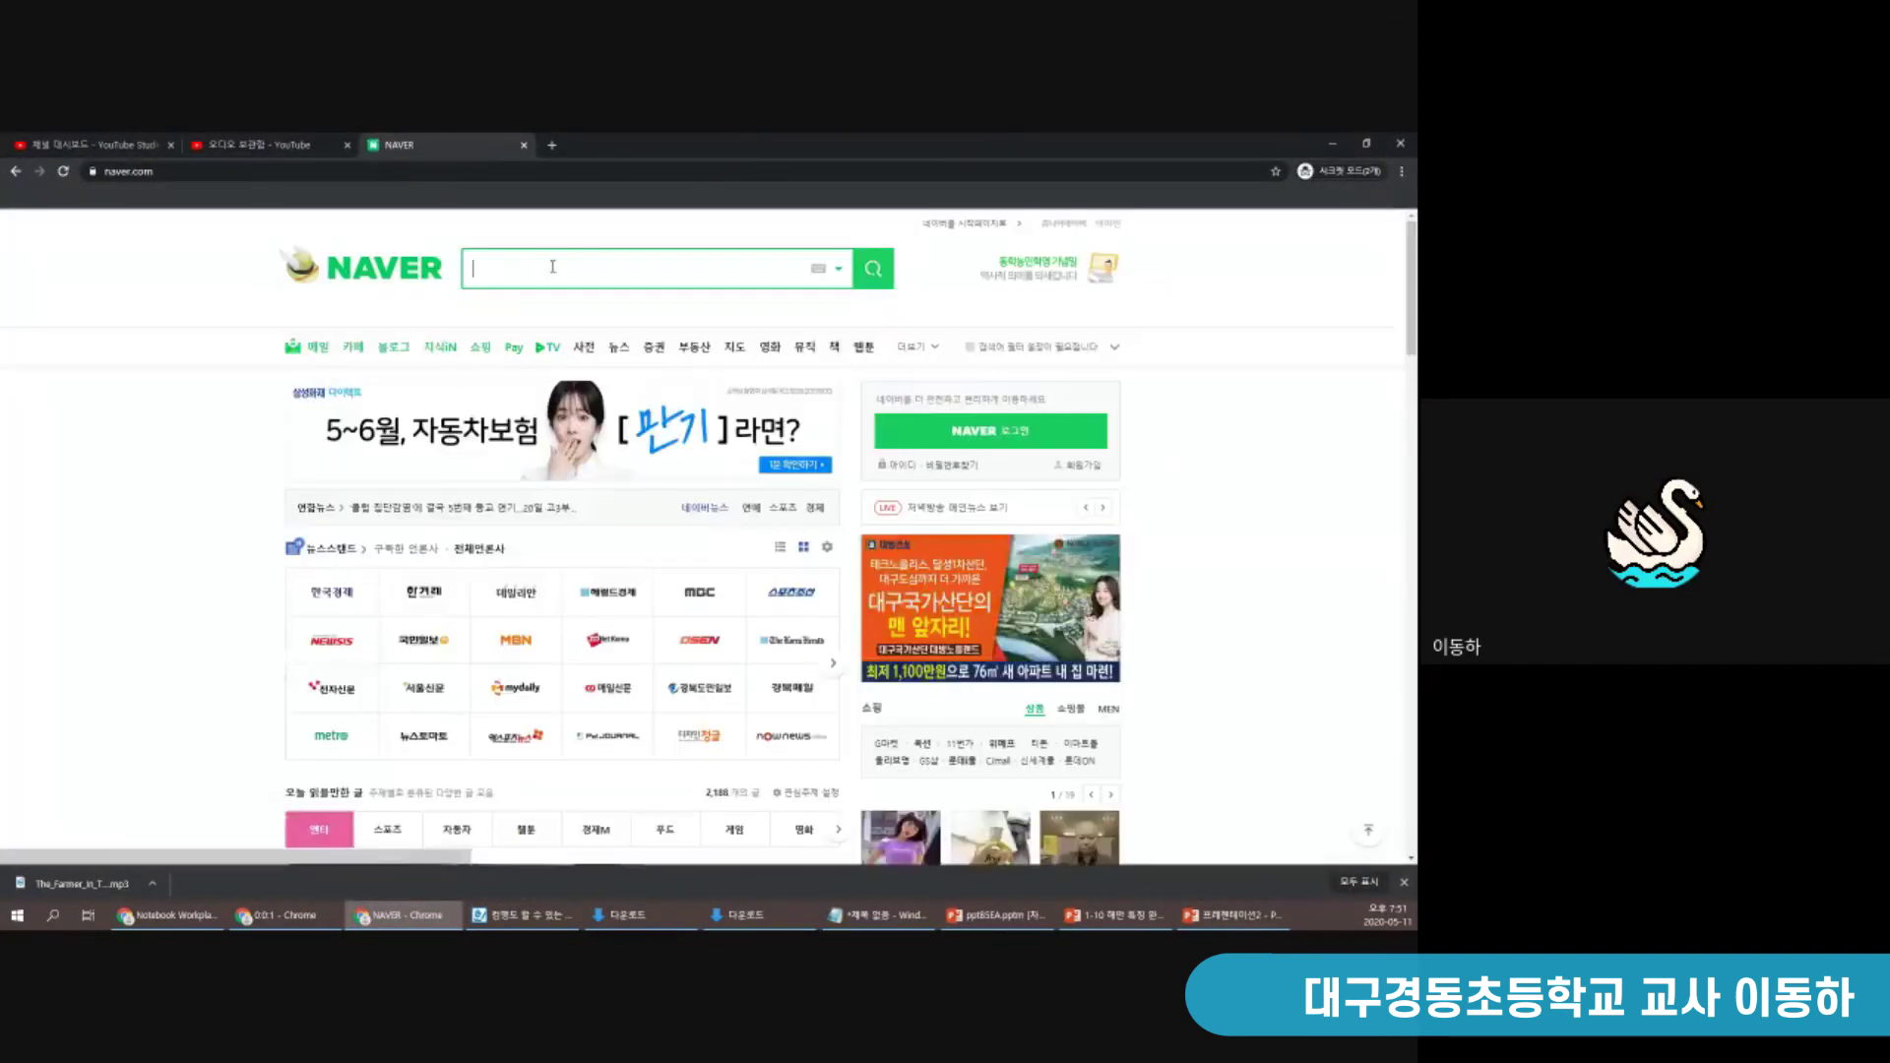
left_click(556, 265)
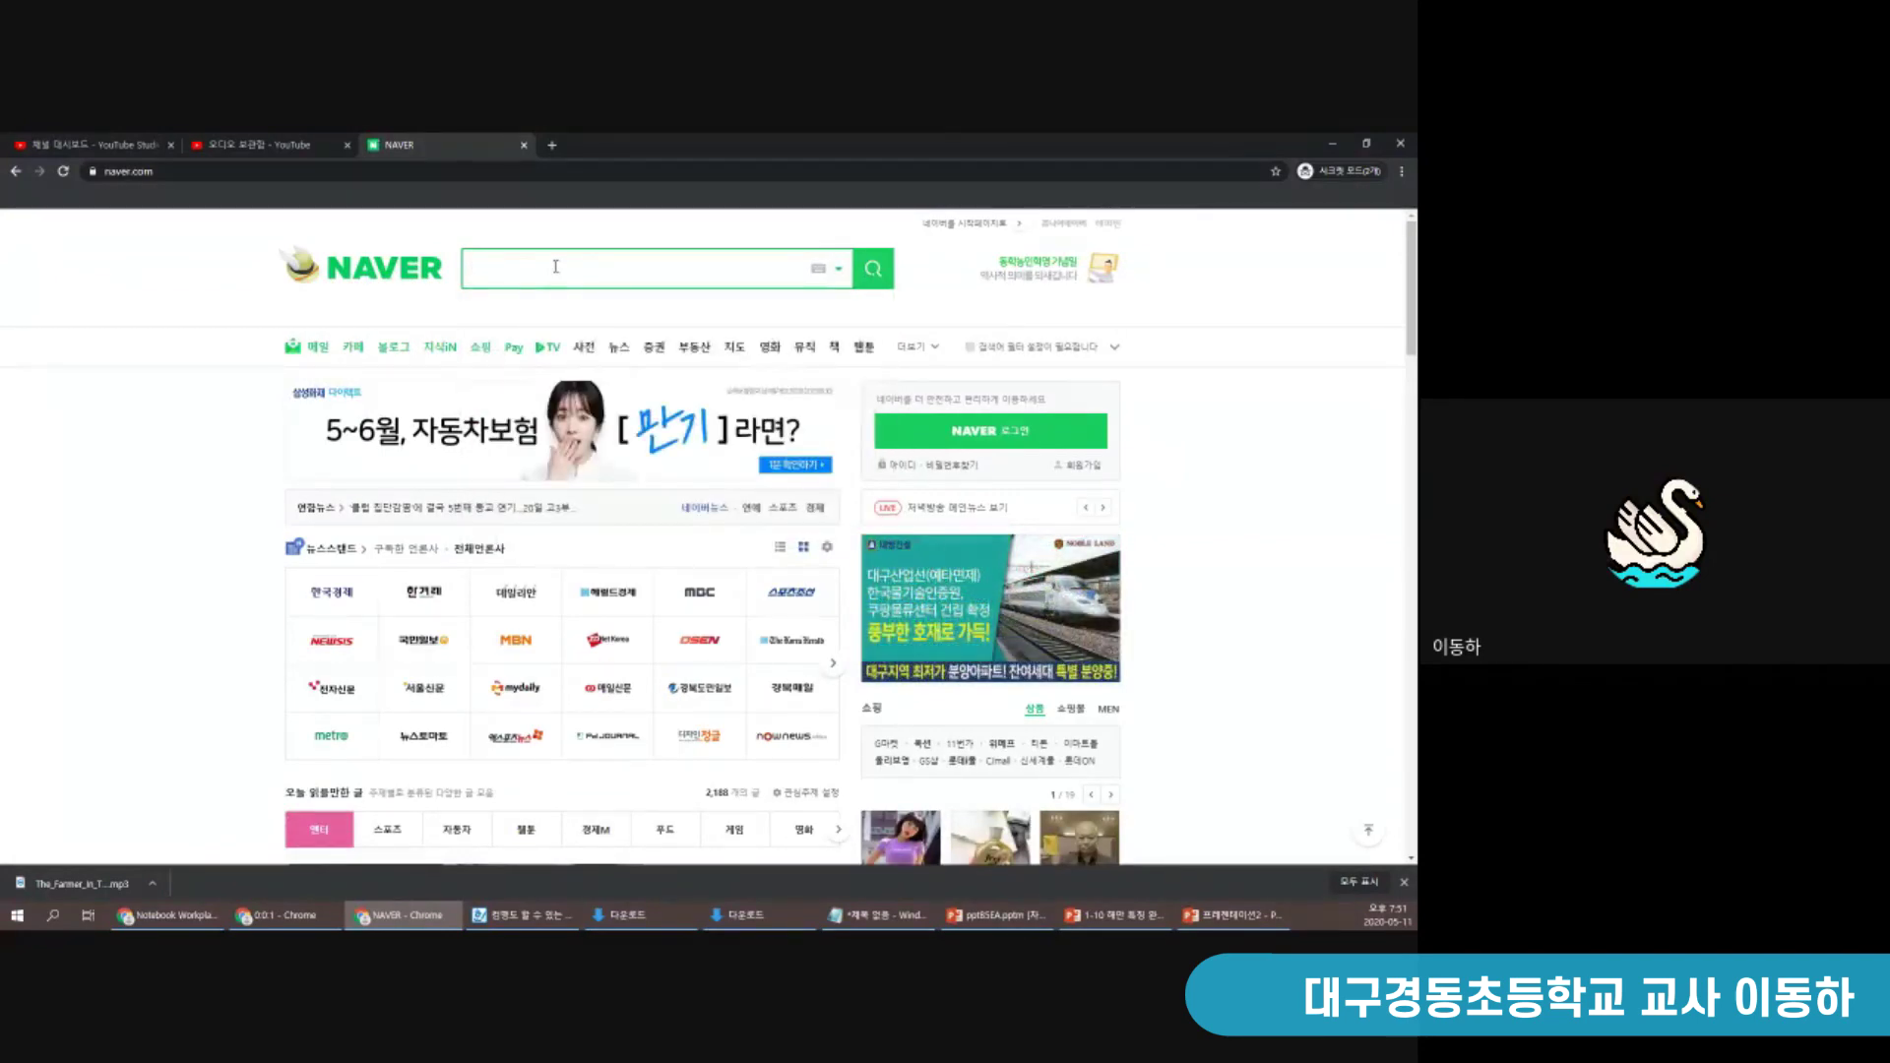
type("school")
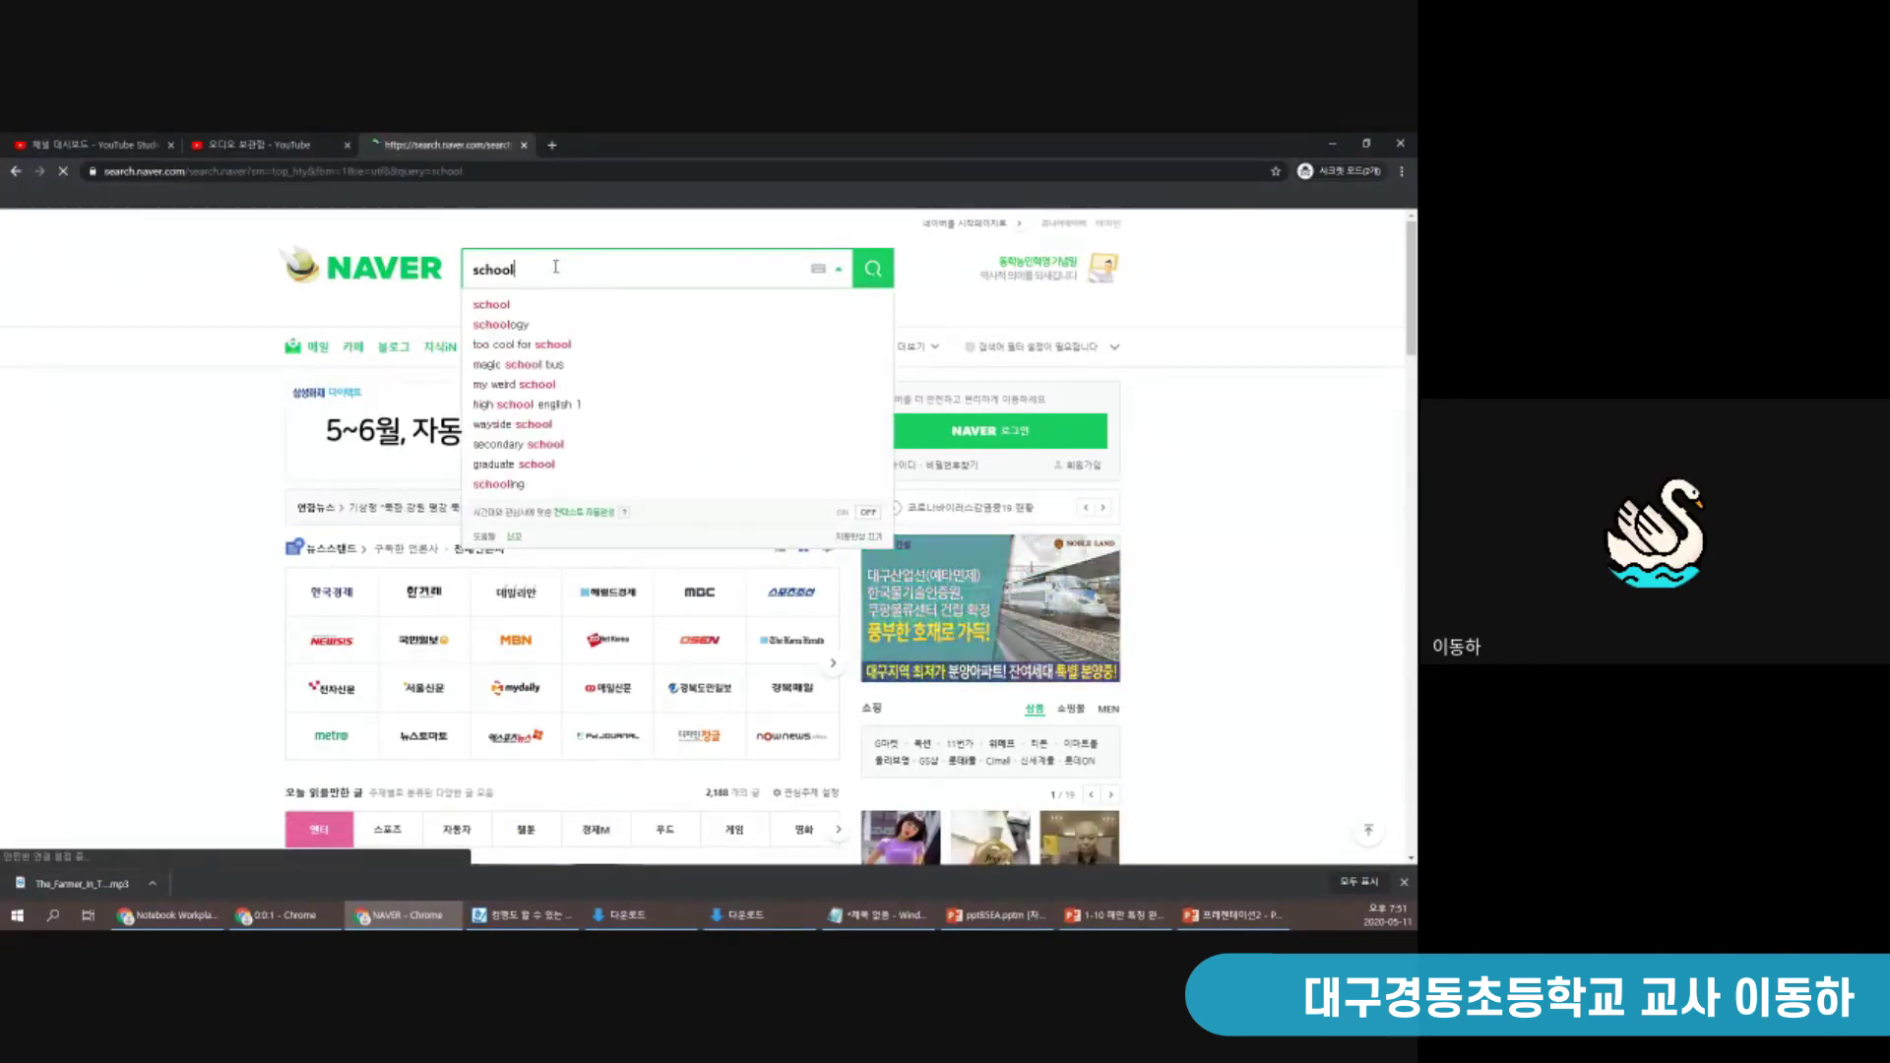
key("Return")
left_click(442, 305)
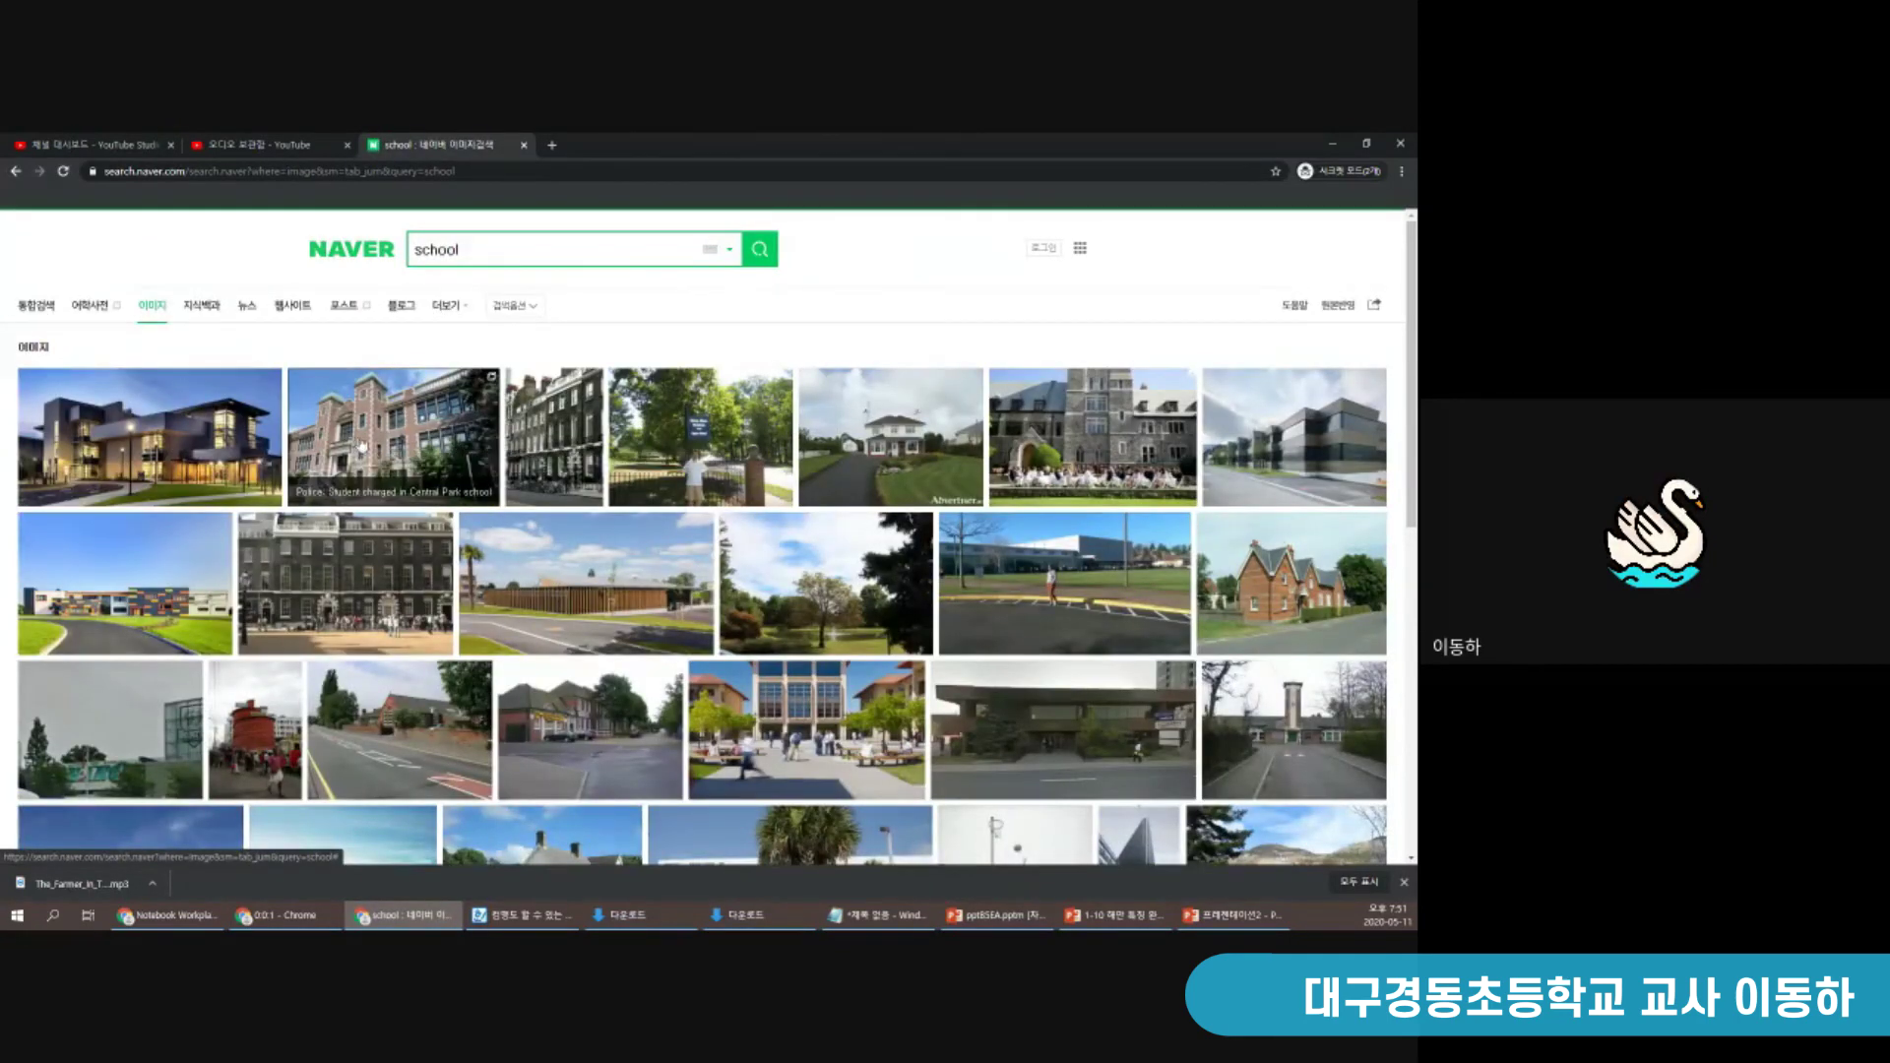
Browse the Naver school images, enlarging several building photos and checking the source page of the brick school picture
left_click(347, 446)
left_click(712, 504)
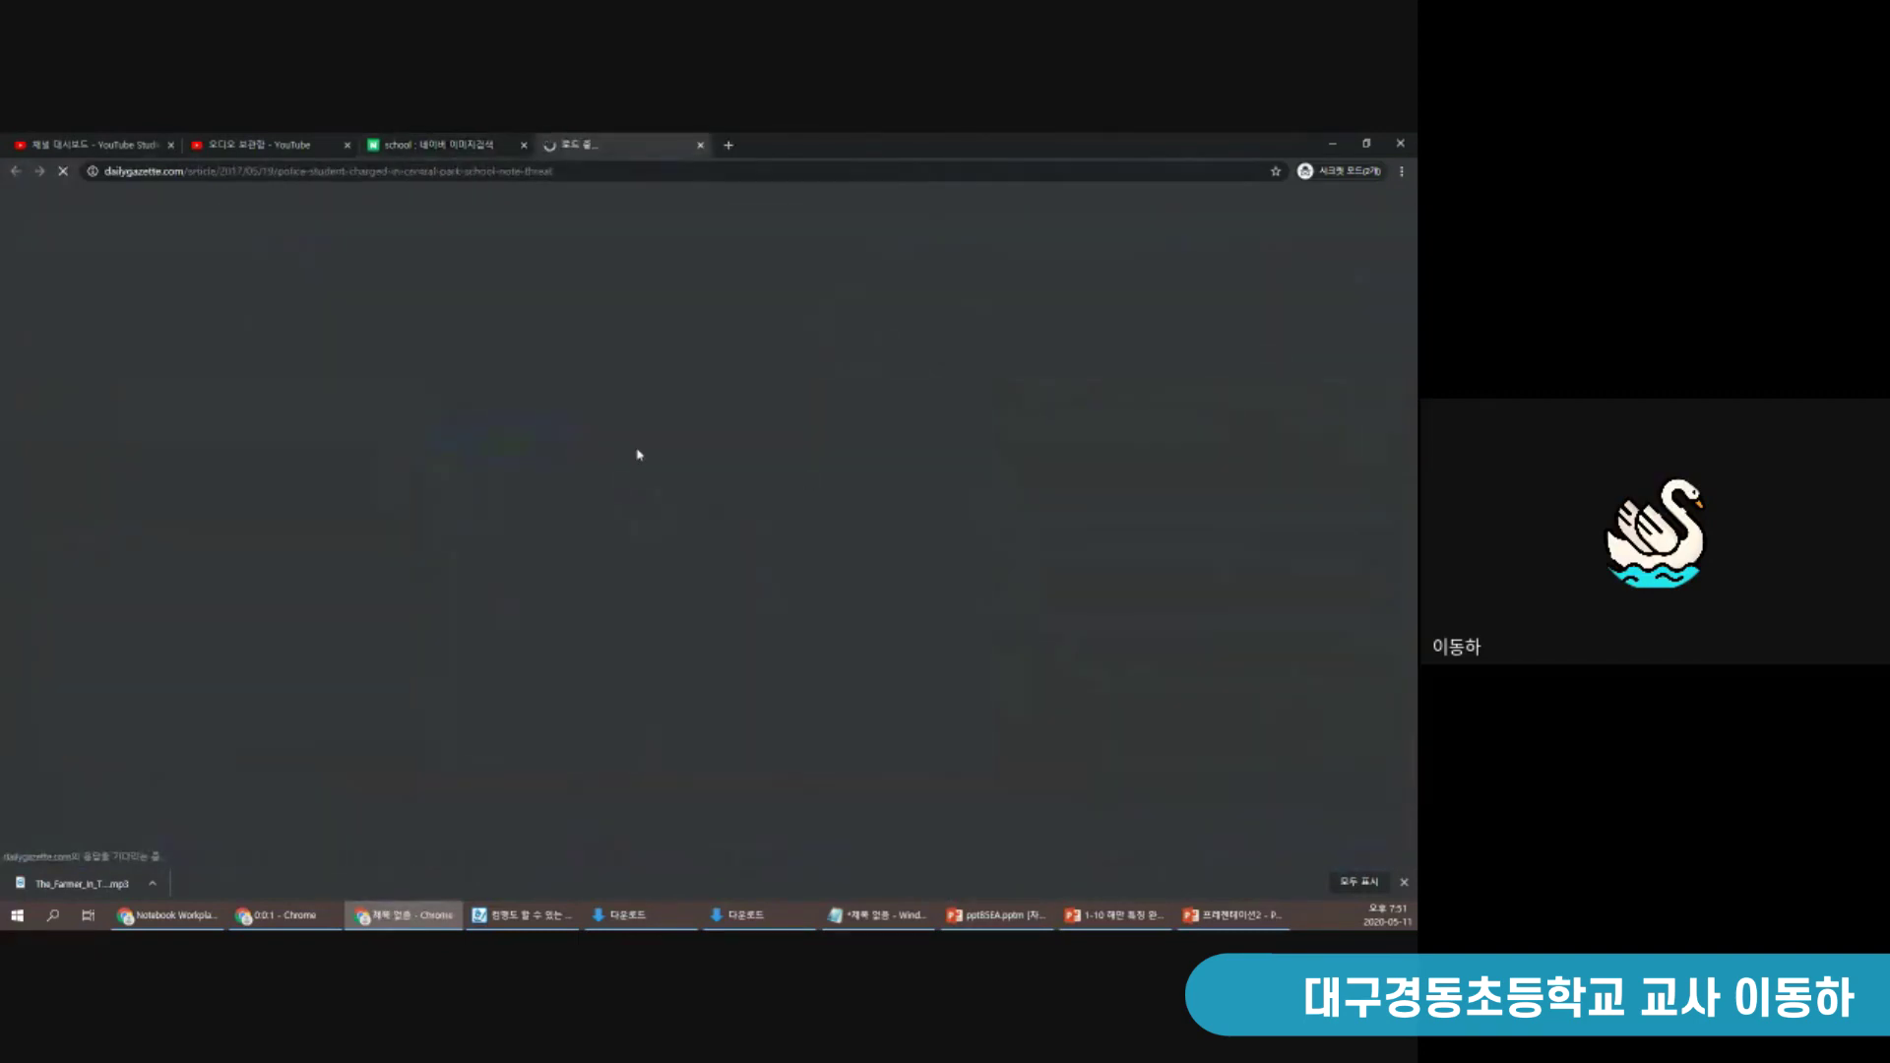
left_click(700, 146)
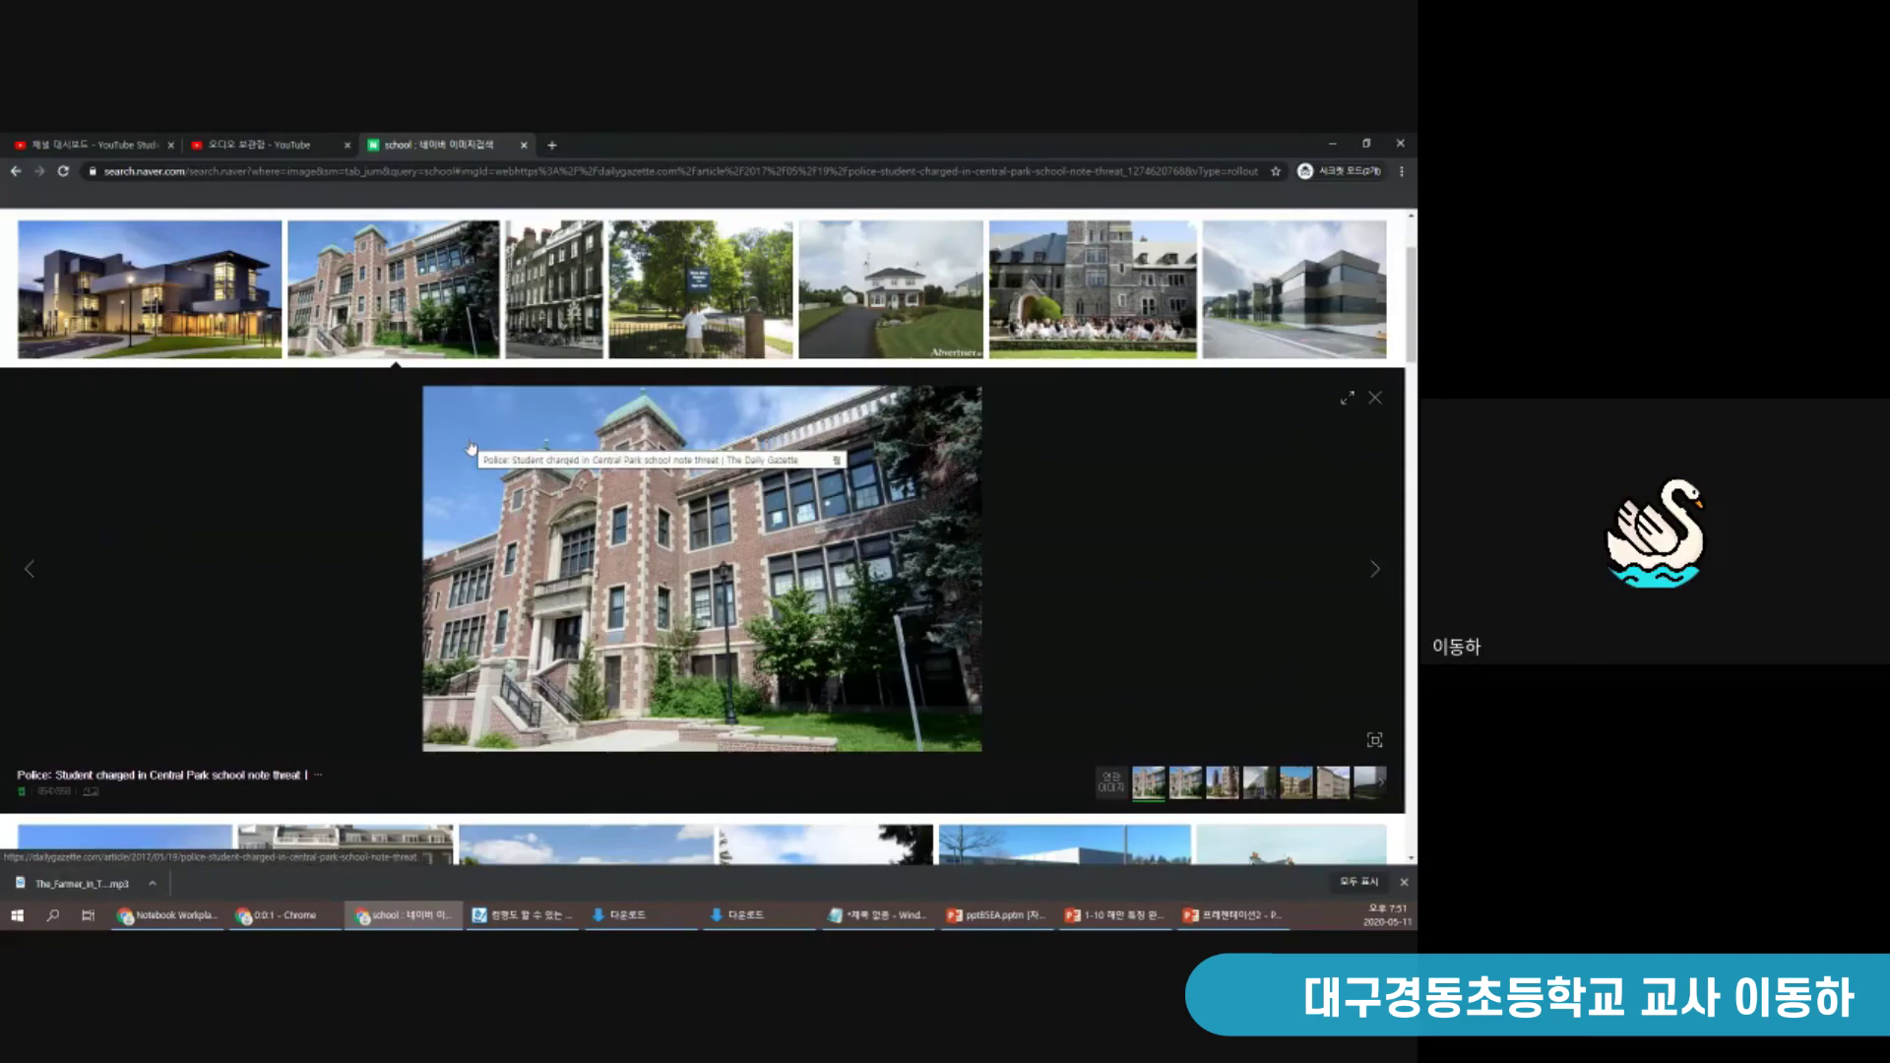
left_click(886, 325)
scroll(689, 468, "down", 5)
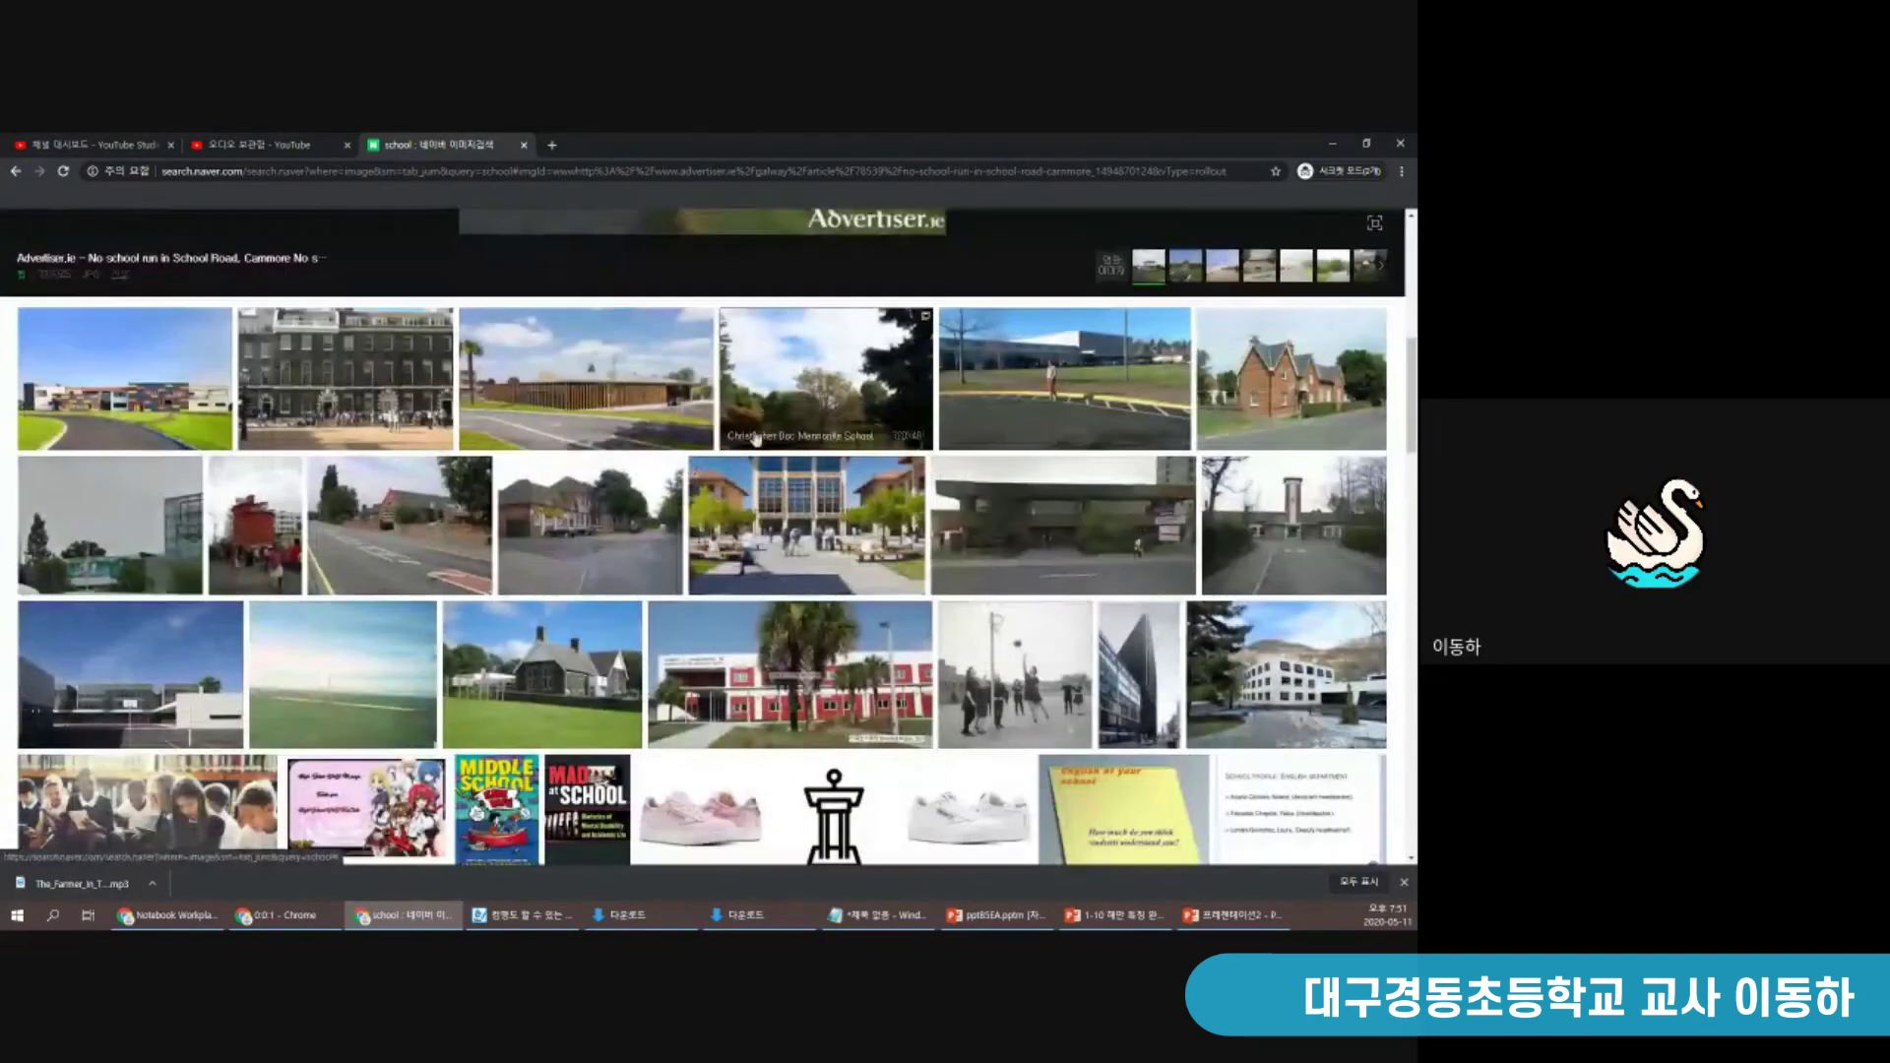
scroll(637, 638, "down", 1)
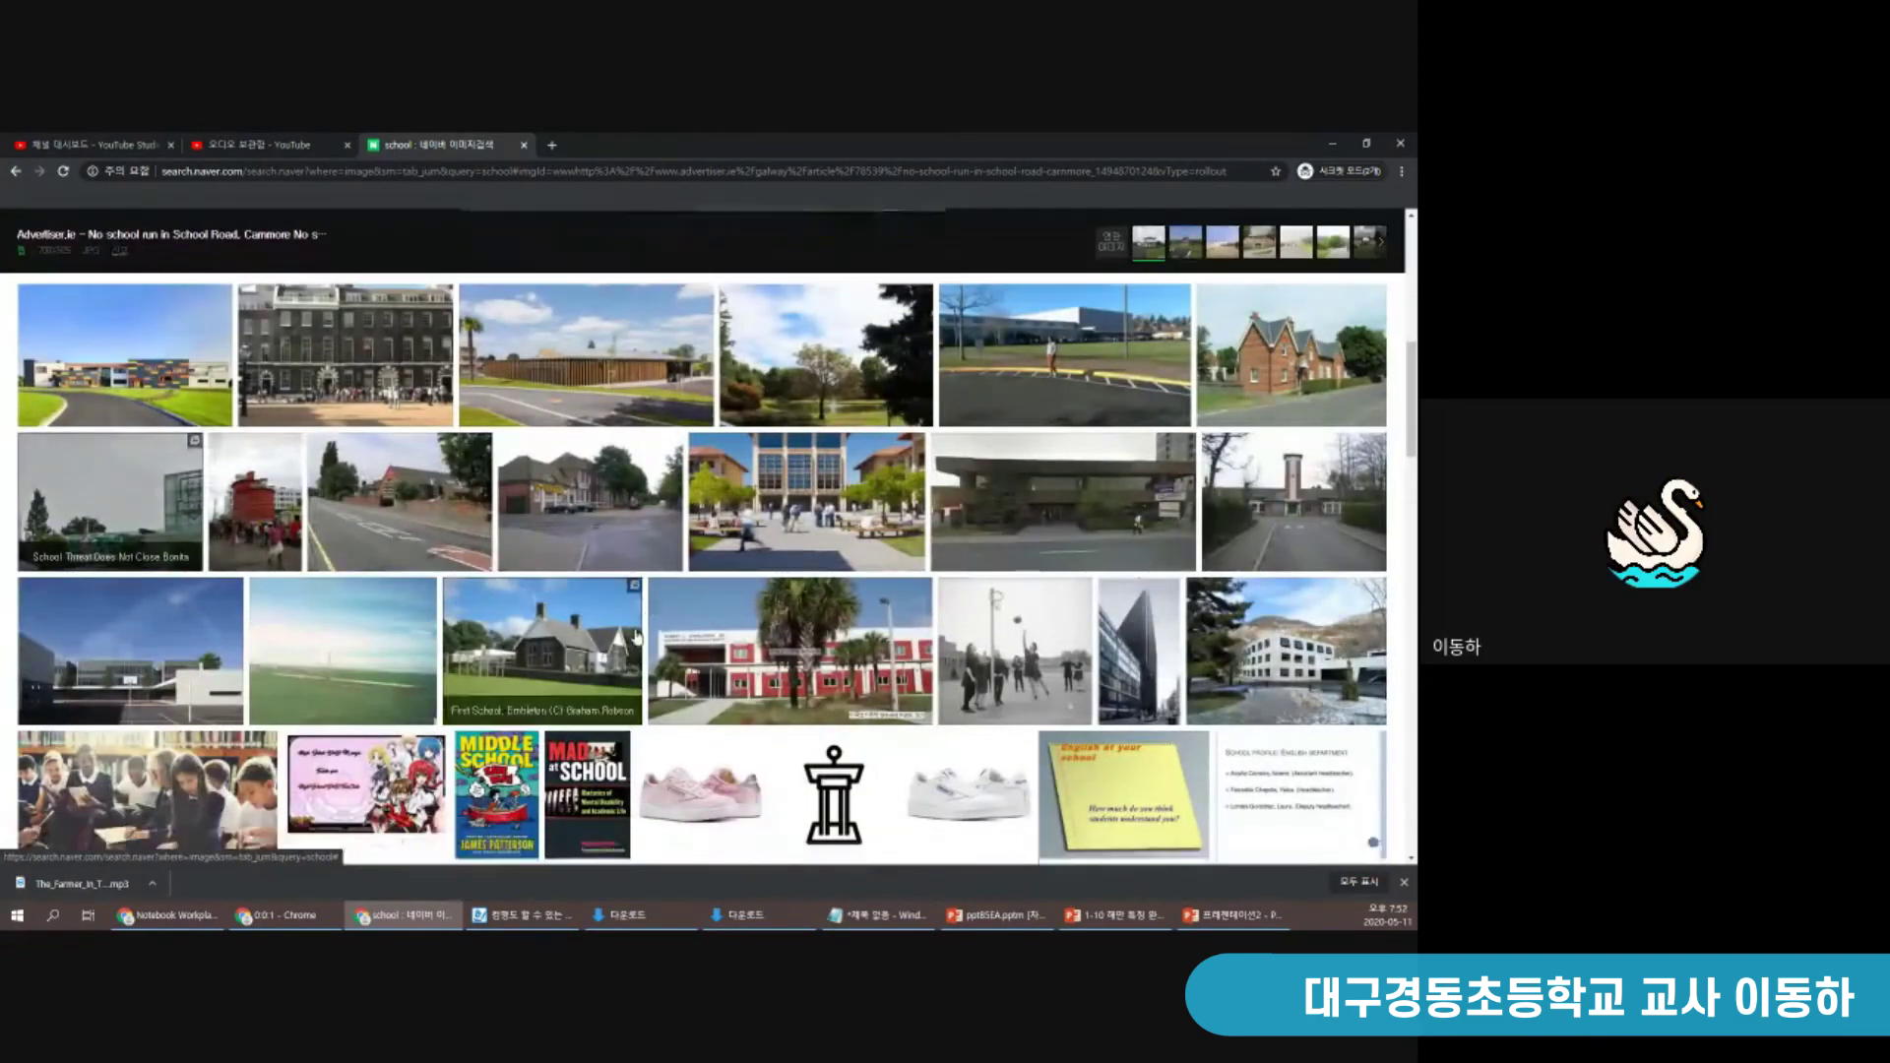
left_click(130, 650)
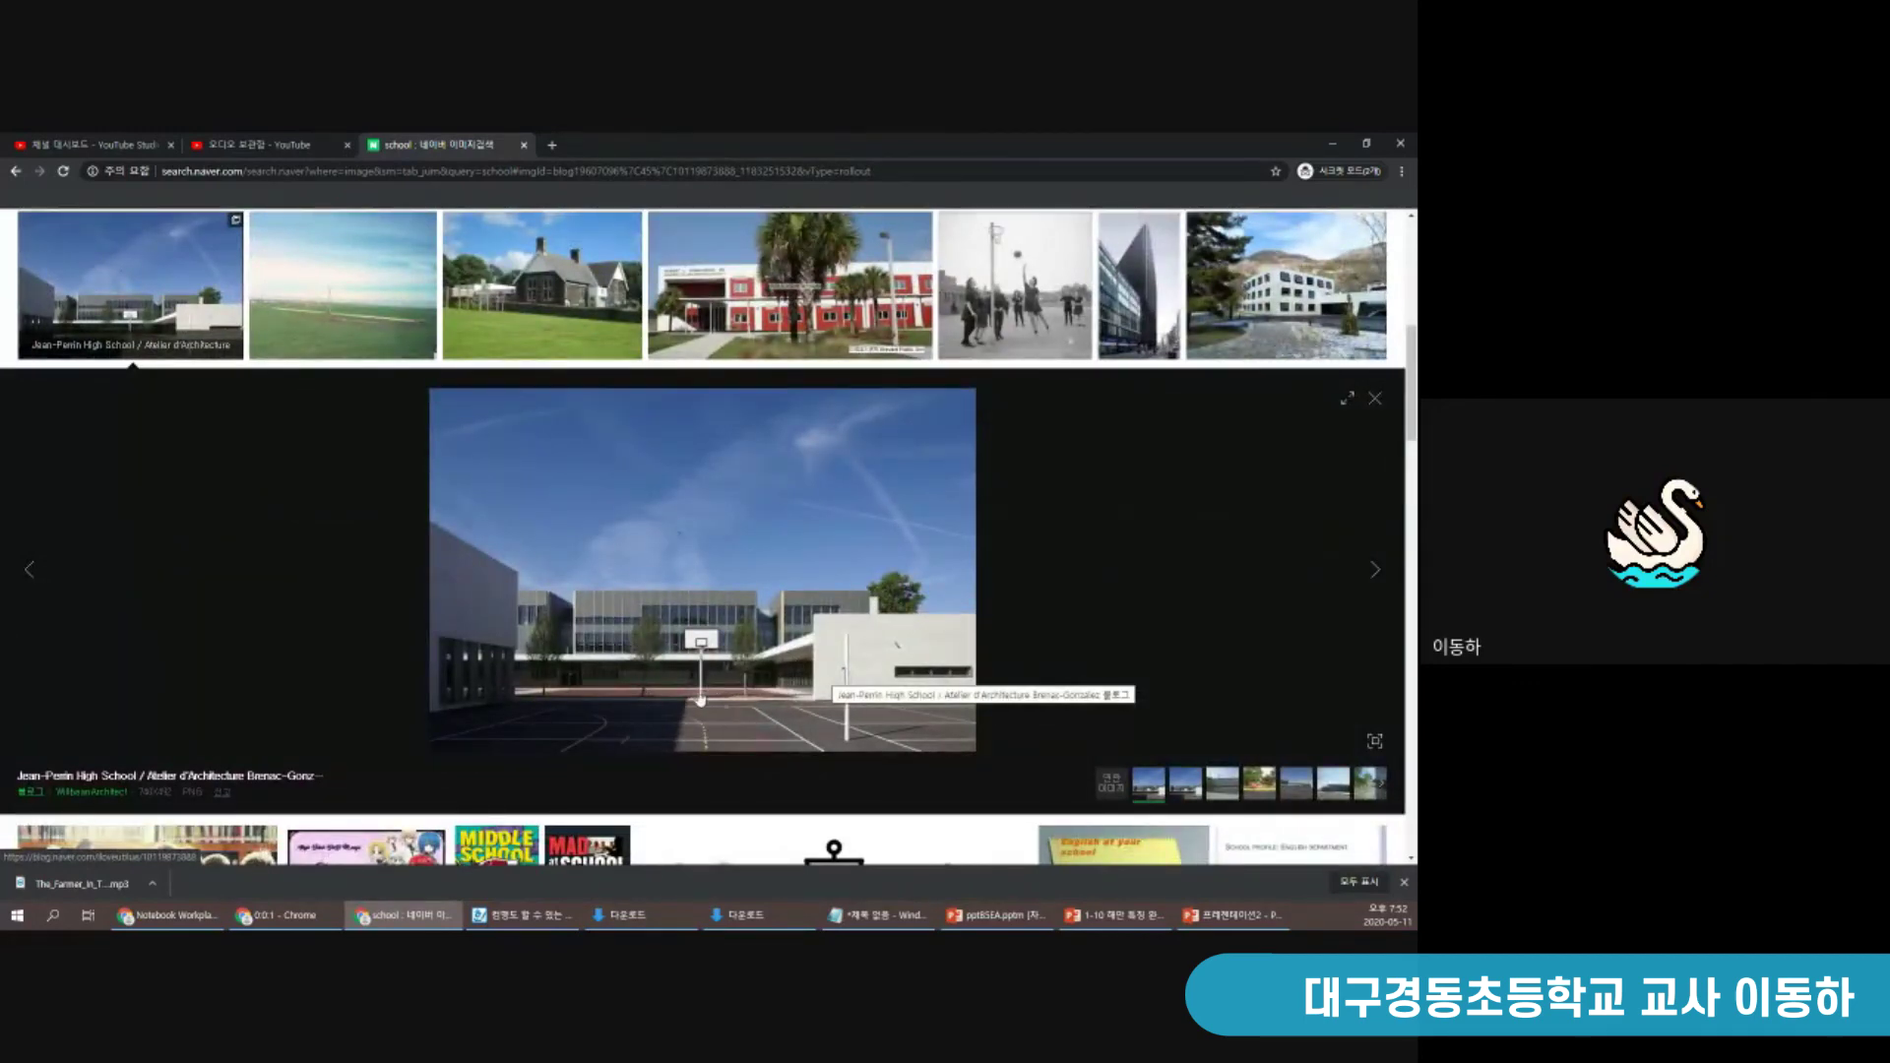
Return to the PowerPoint presentation and stretch the notebook photo sideways to fill the slide's full width
left_click(1331, 144)
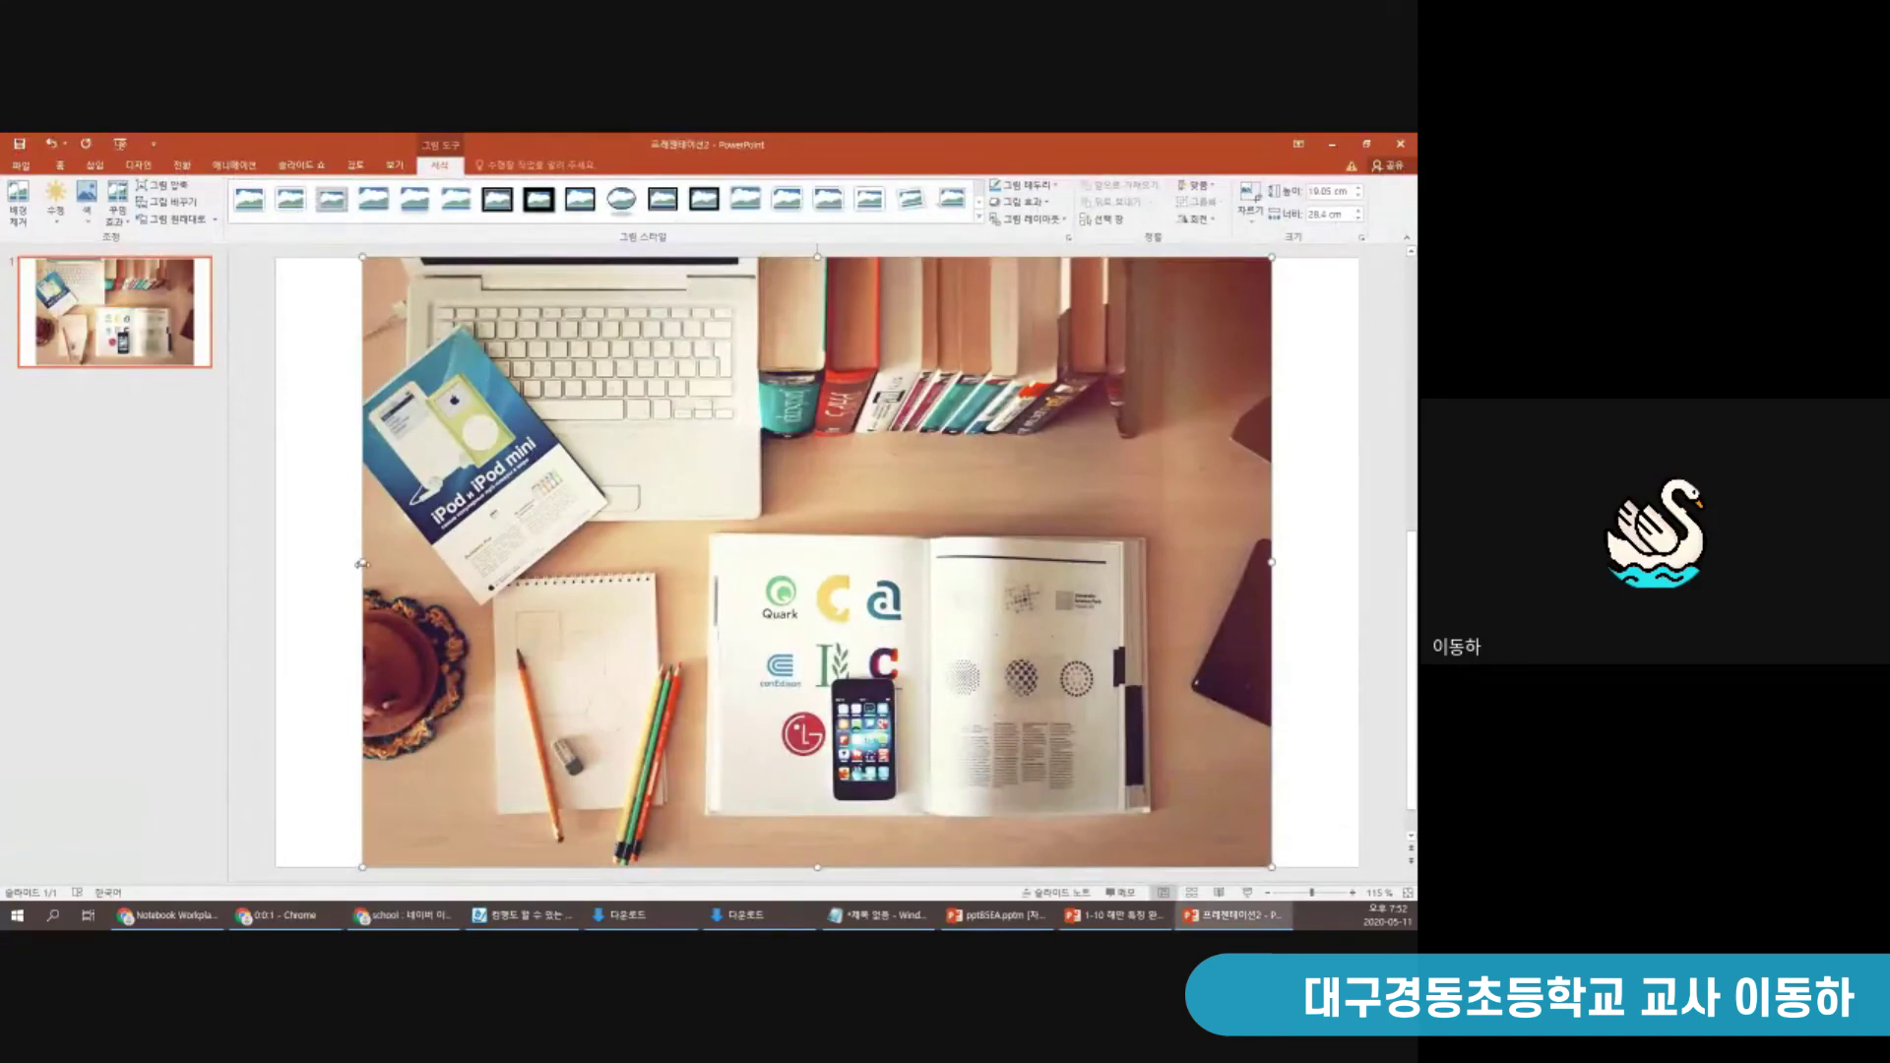
left_click_drag(361, 564, 275, 563)
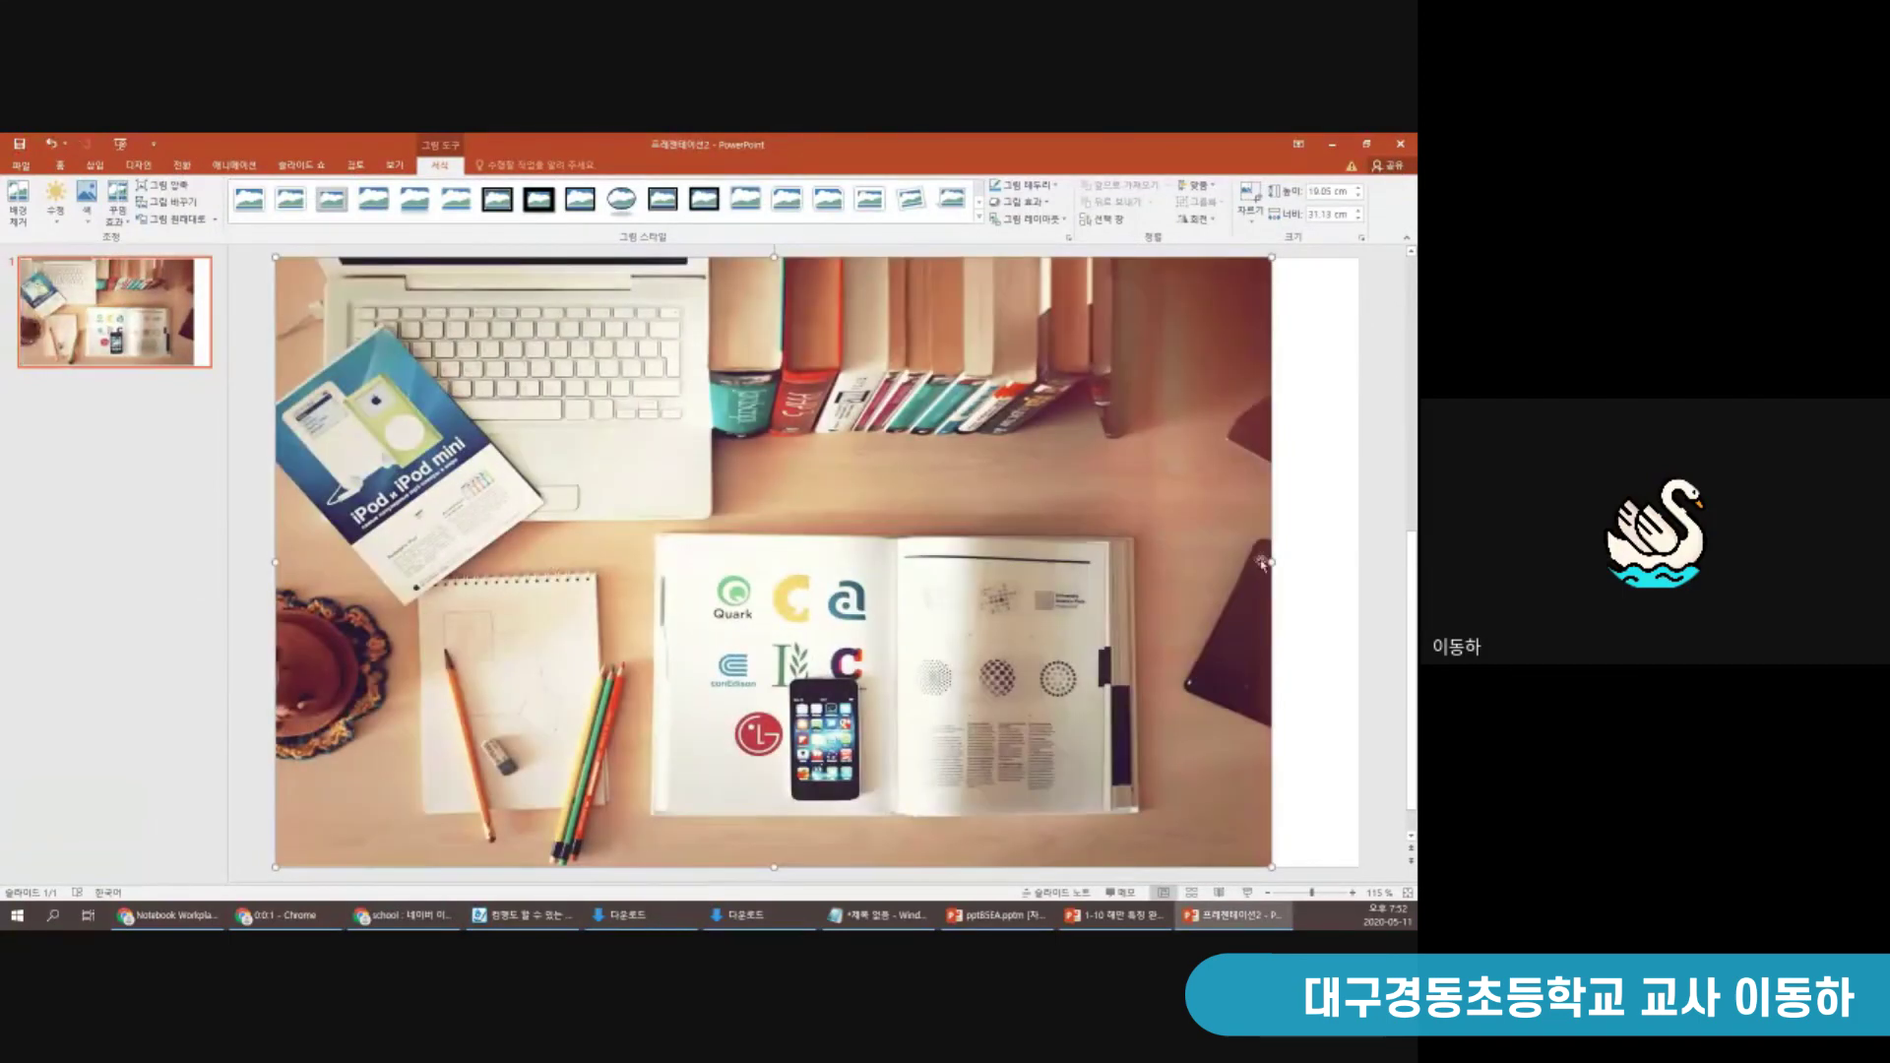
left_click_drag(1271, 563, 1356, 565)
Draw a rectangle covering the entire slide on top of the photo
left_click(94, 165)
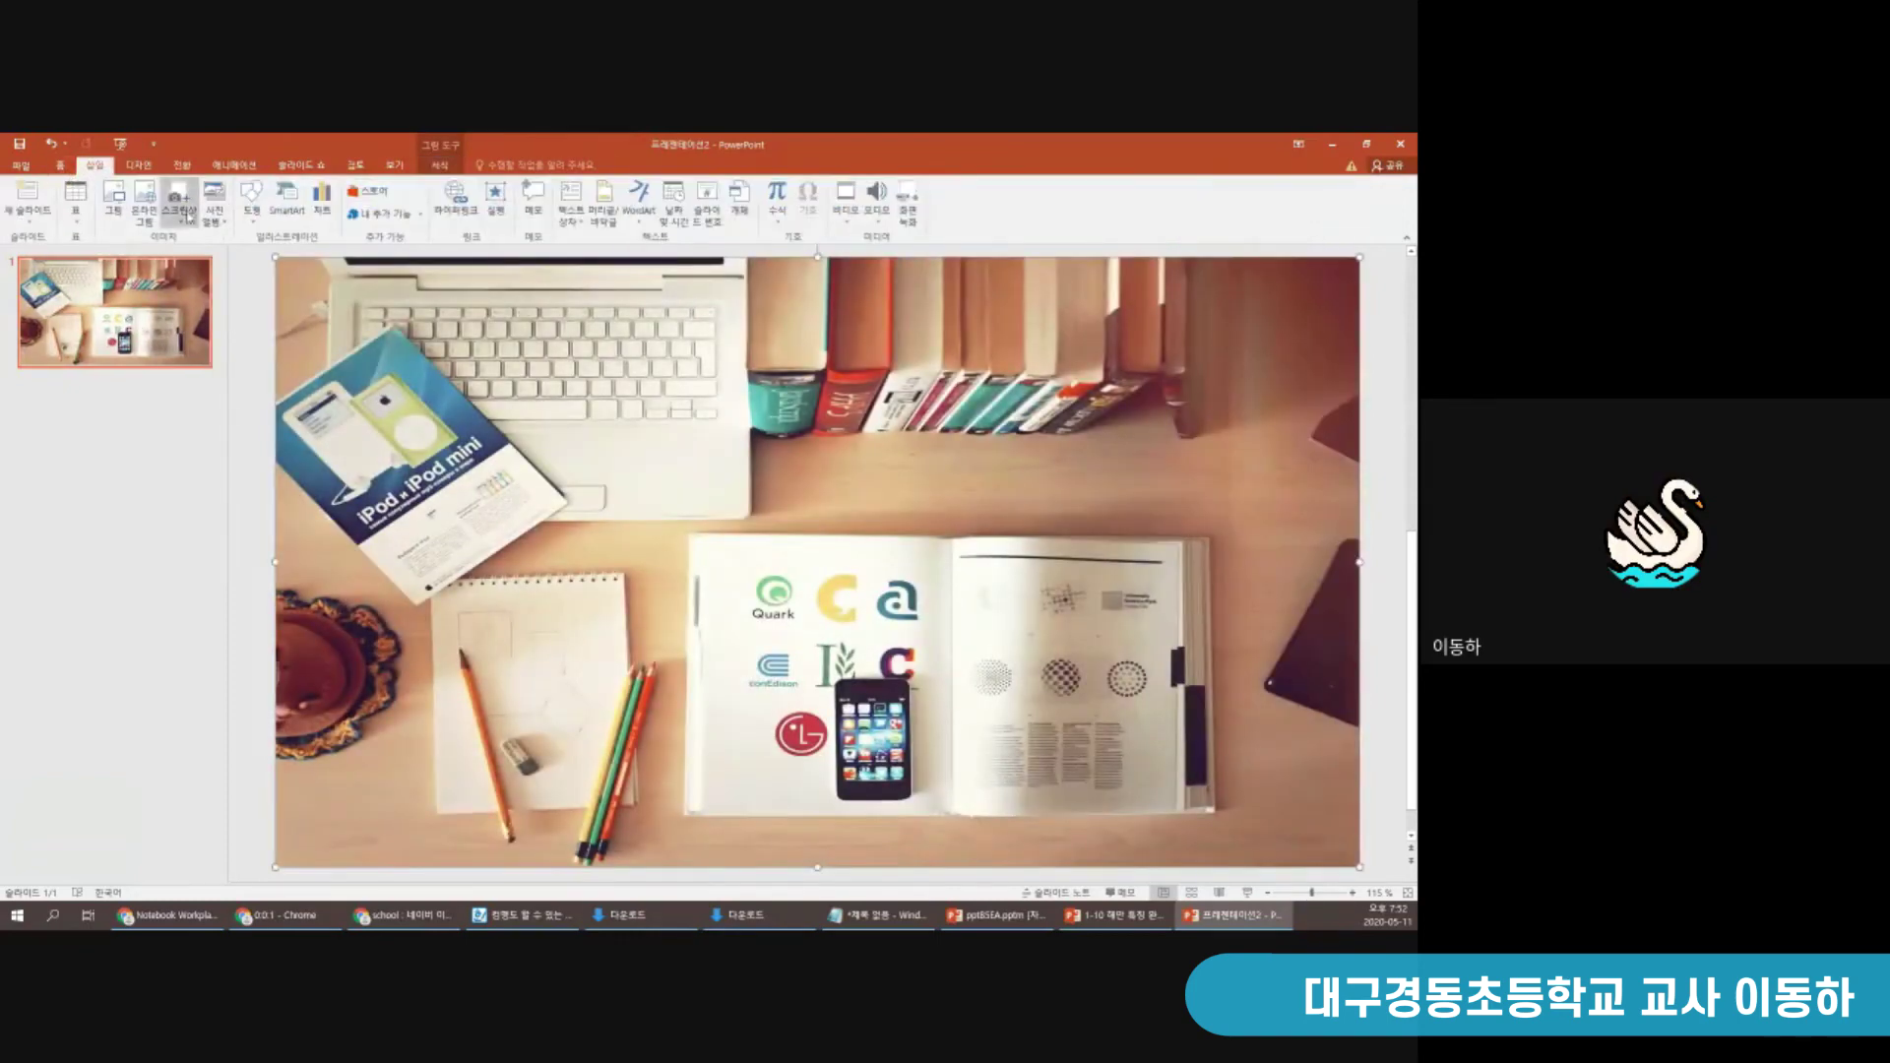
left_click(252, 202)
left_click(303, 254)
left_click_drag(274, 257, 1361, 866)
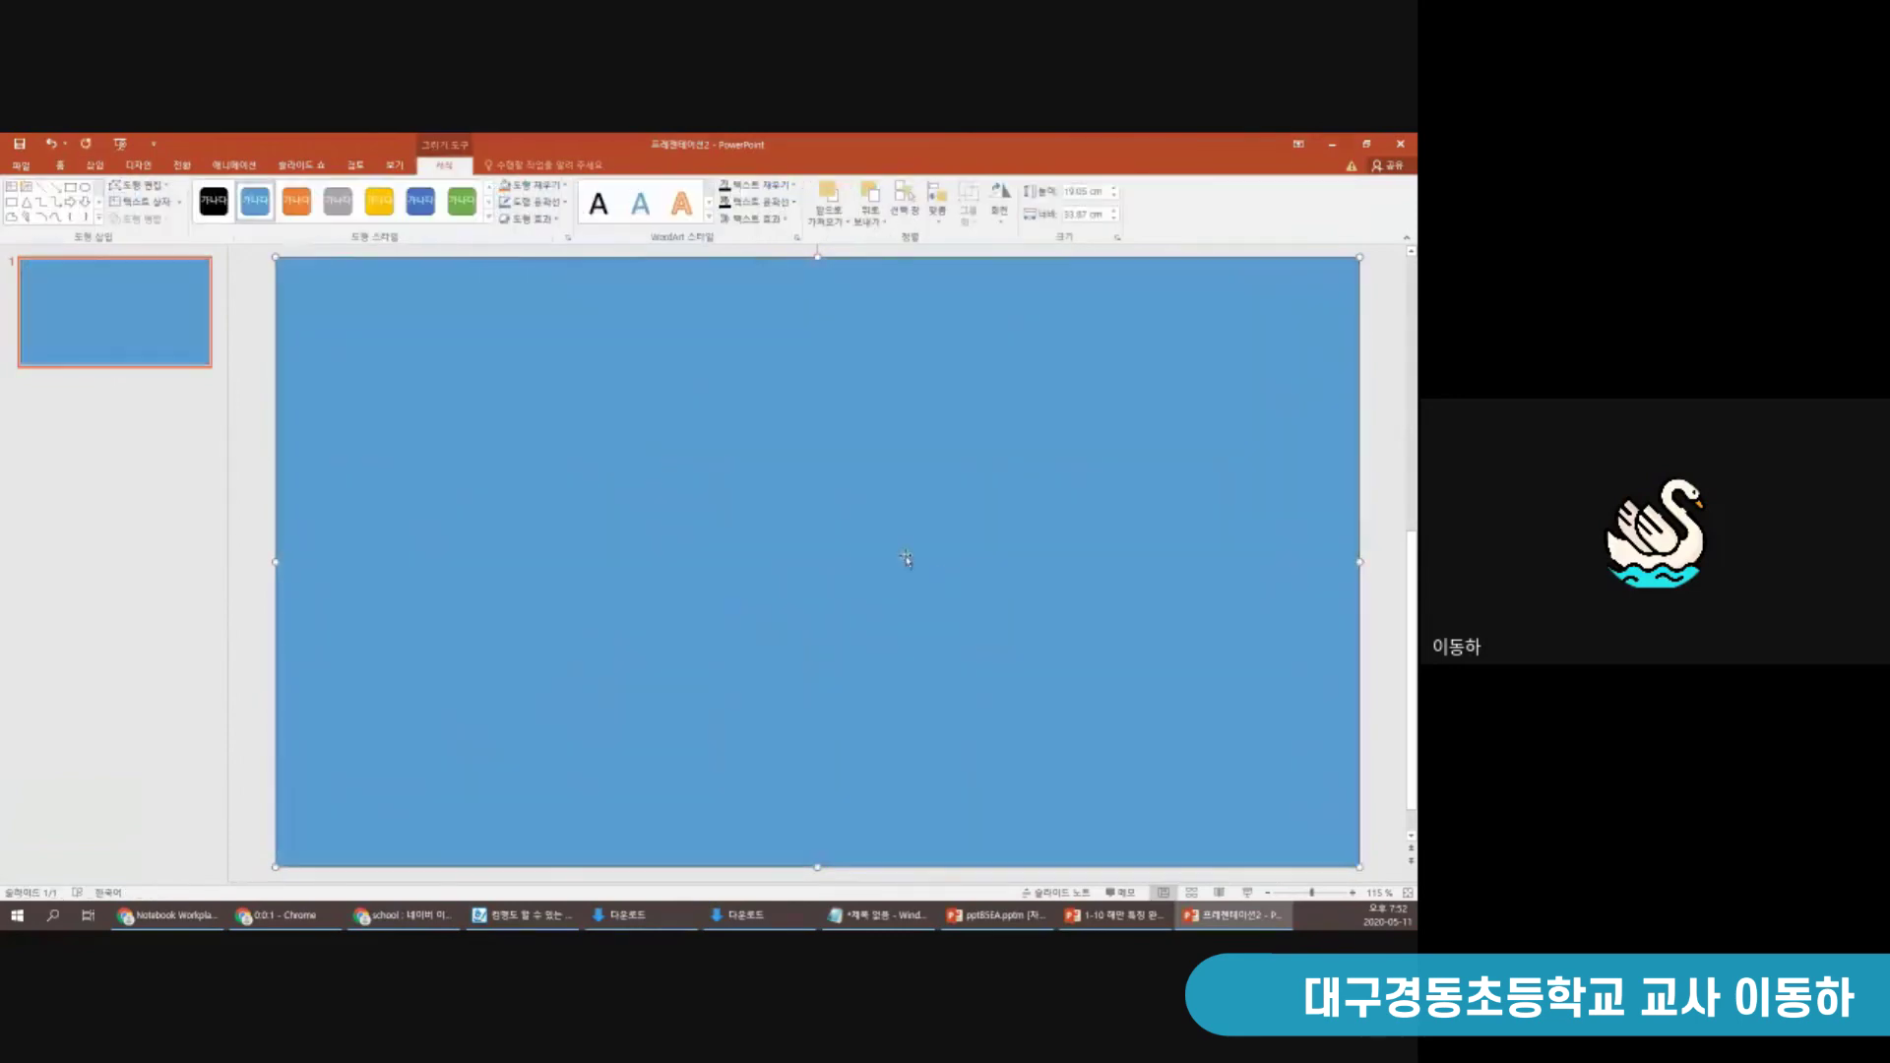
Fill the covering rectangle with solid black and make it semi-transparent so the photo shows through
right_click(797, 492)
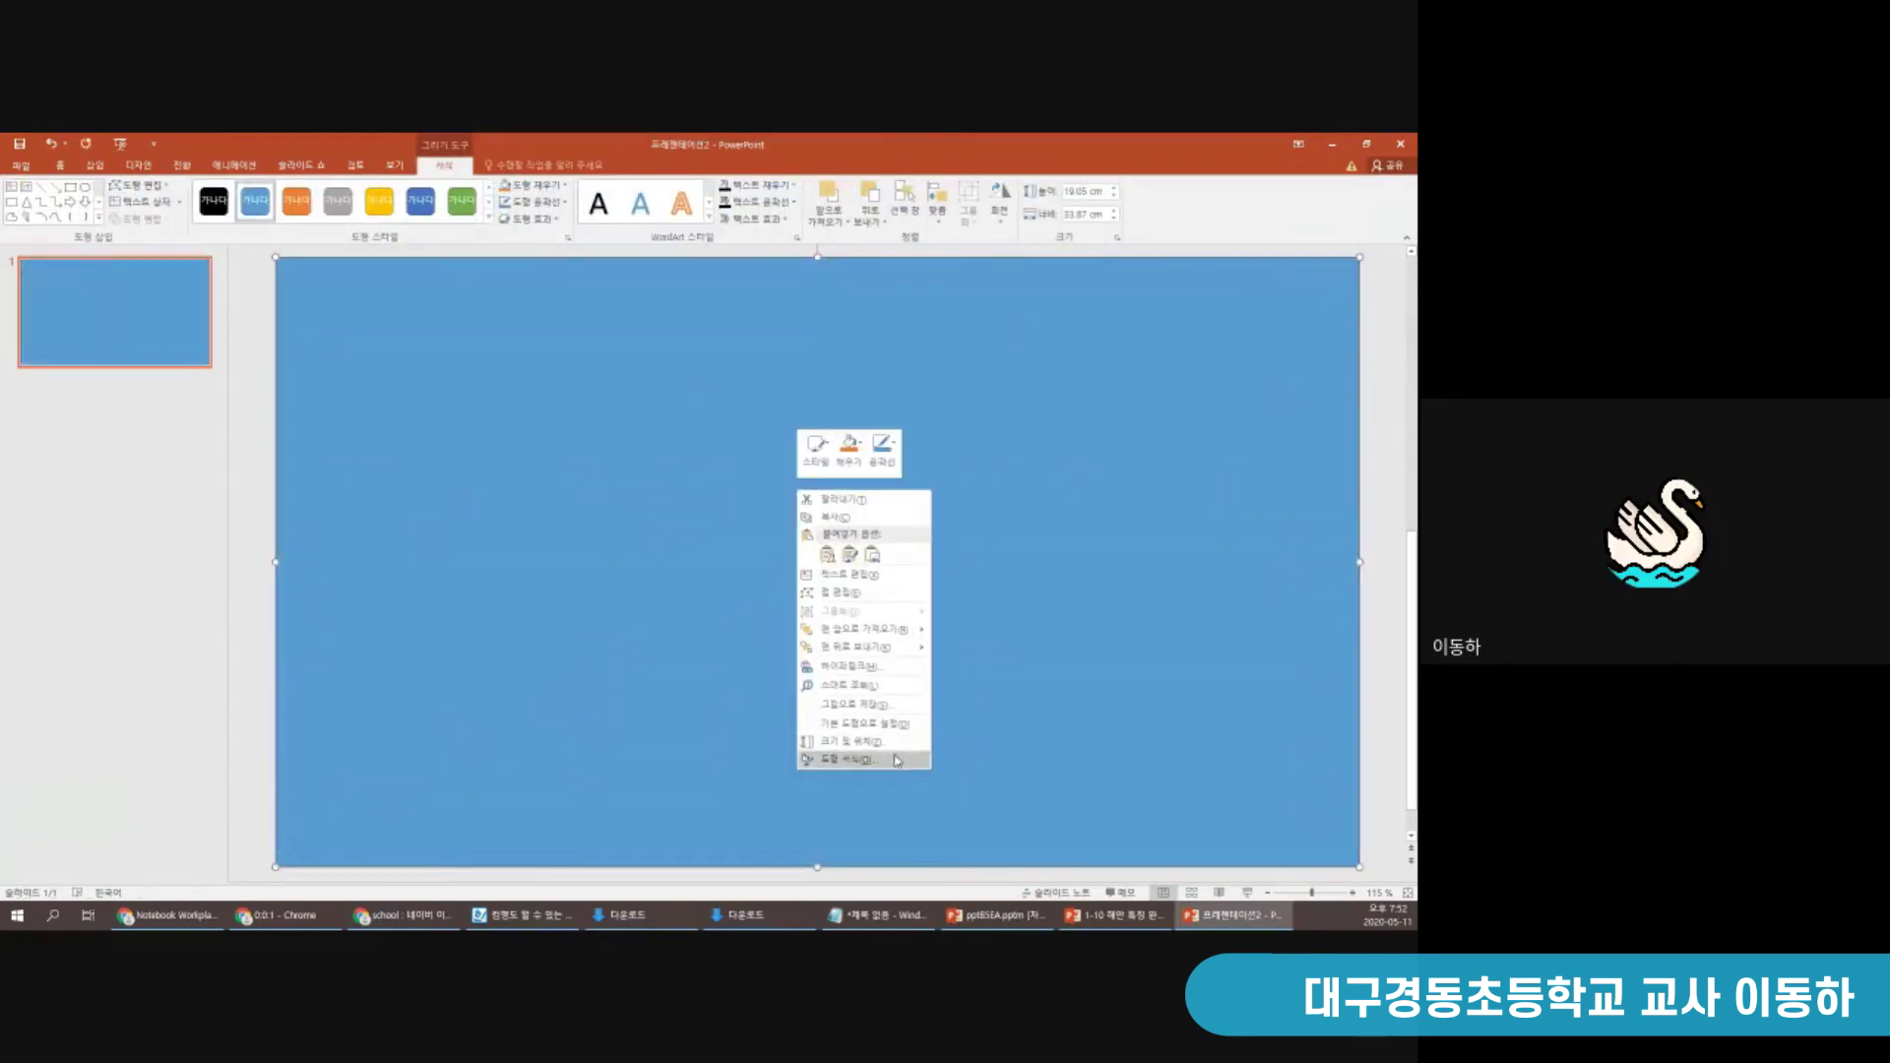
left_click(898, 755)
left_click(1273, 338)
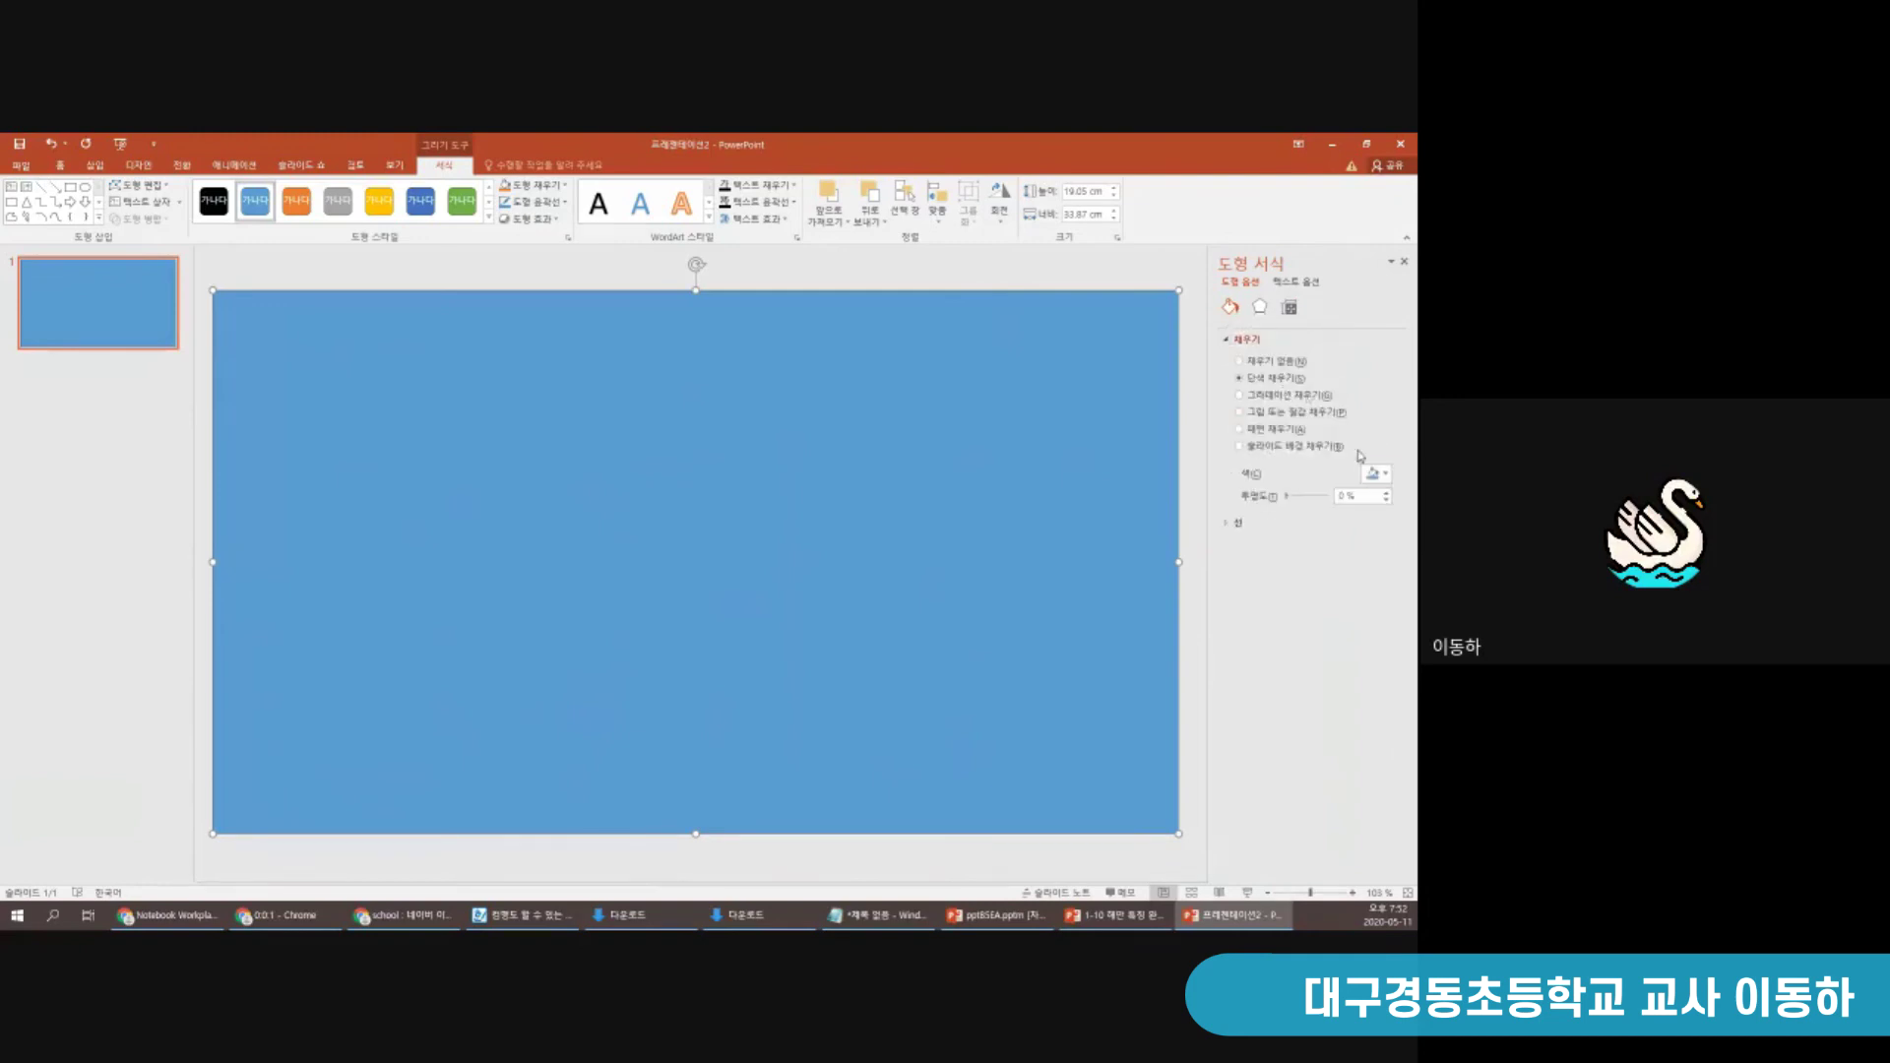
left_click(1374, 474)
left_click(1307, 508)
left_click_drag(1287, 496, 1312, 501)
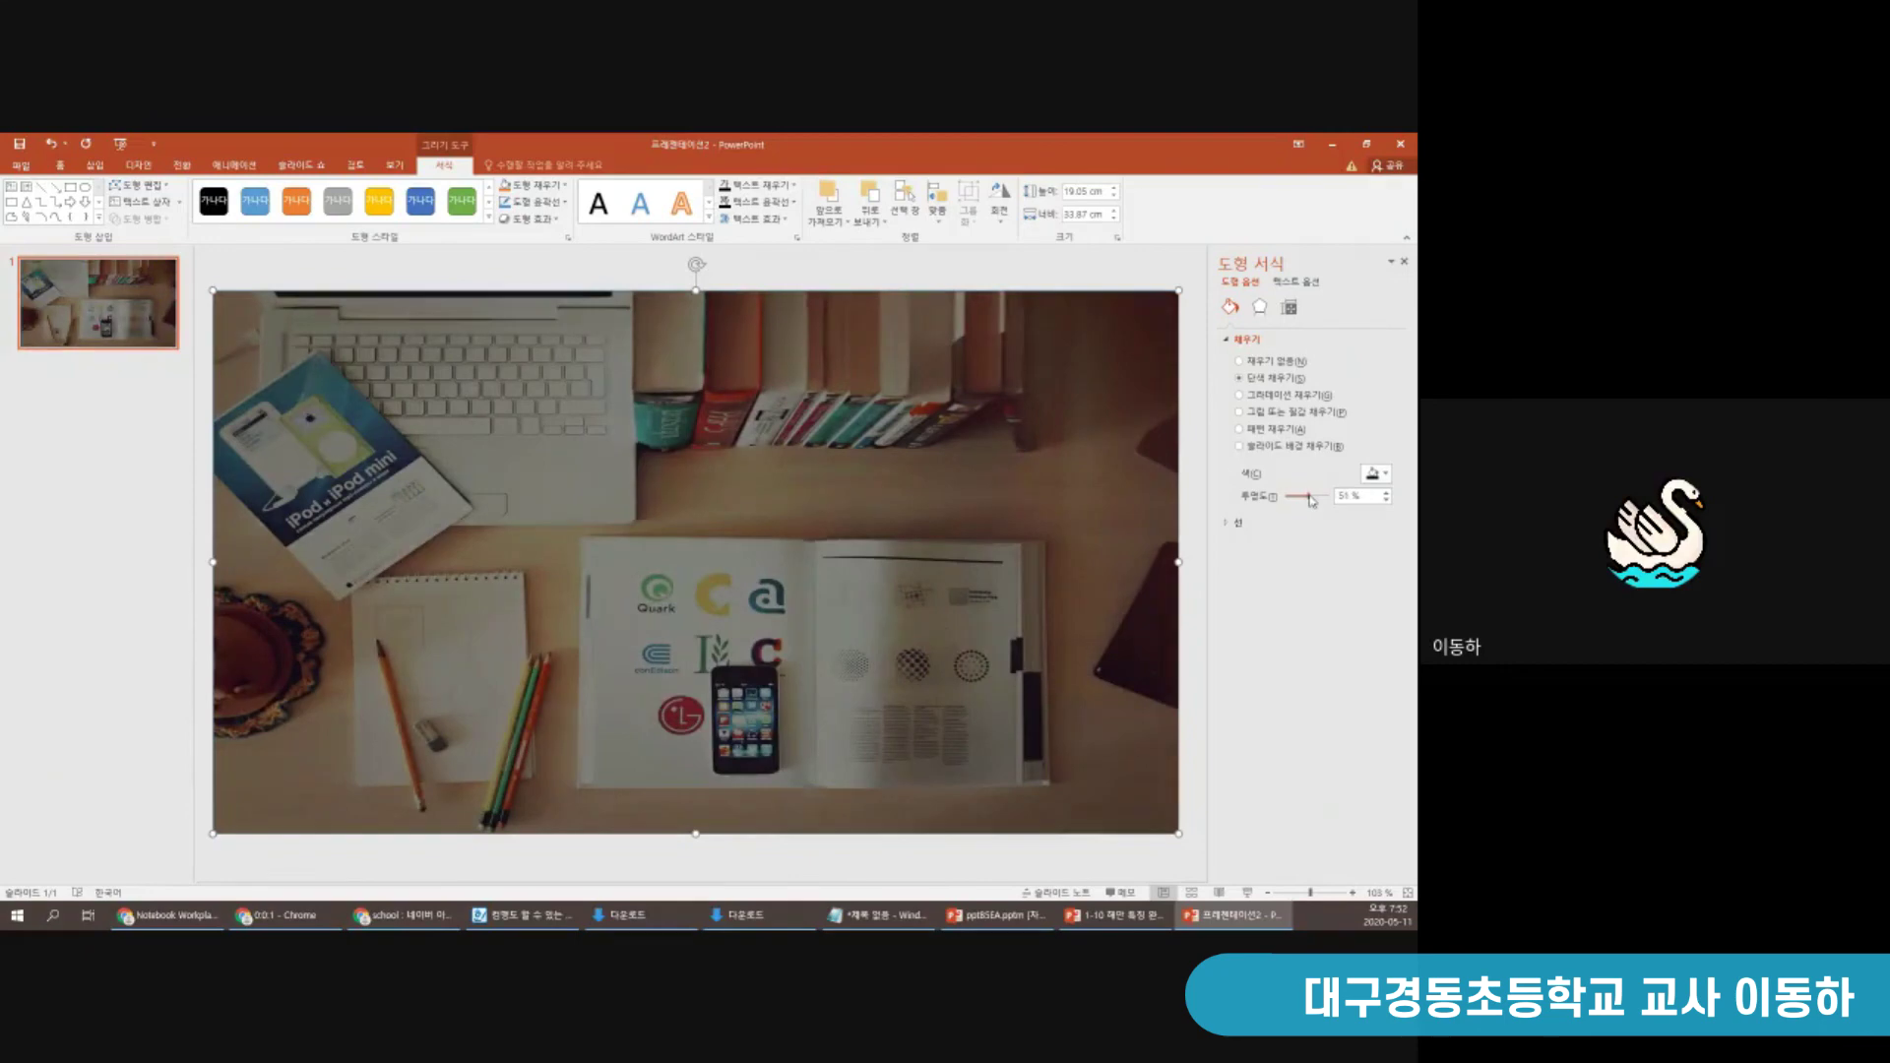
Add the white 72 pt text 안녕하세요 5월 11일입니다 at the slide's centre and set the black overlay's transparency to 24%
left_click(62, 164)
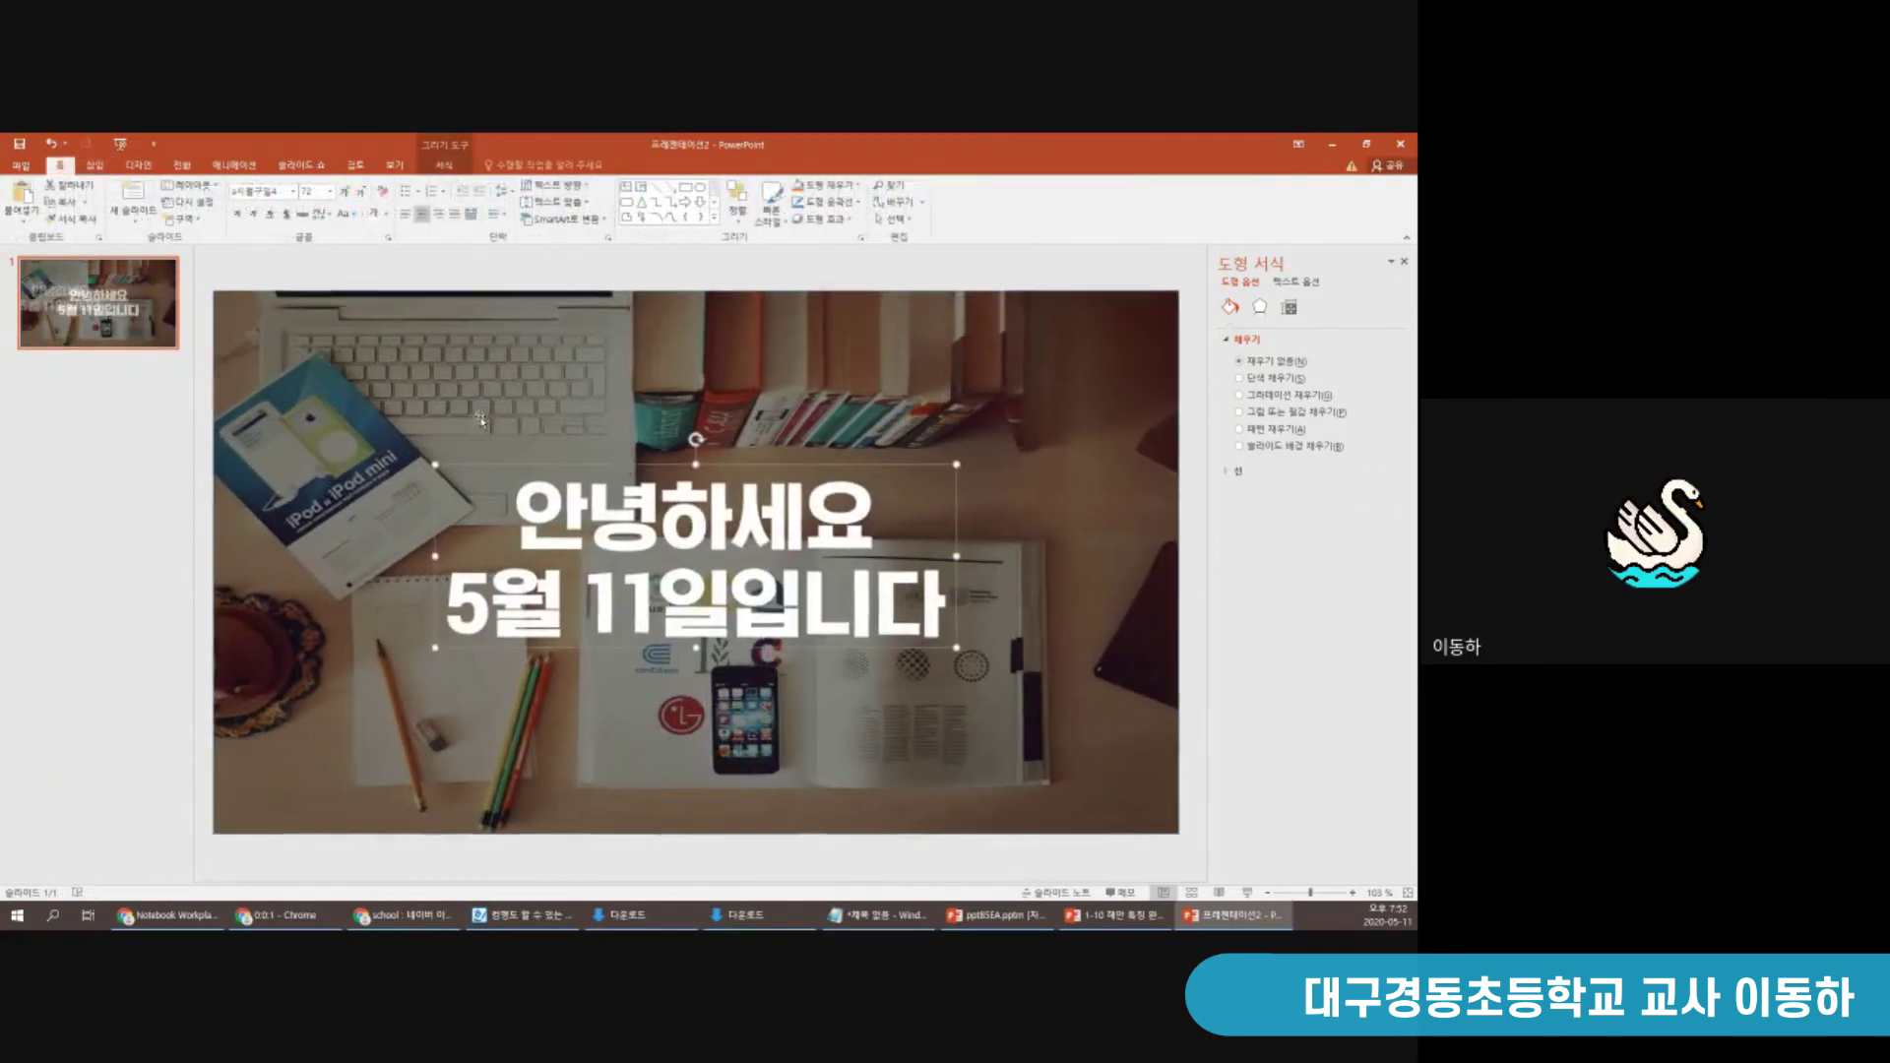
left_click(480, 419)
left_click_drag(1309, 500, 1297, 502)
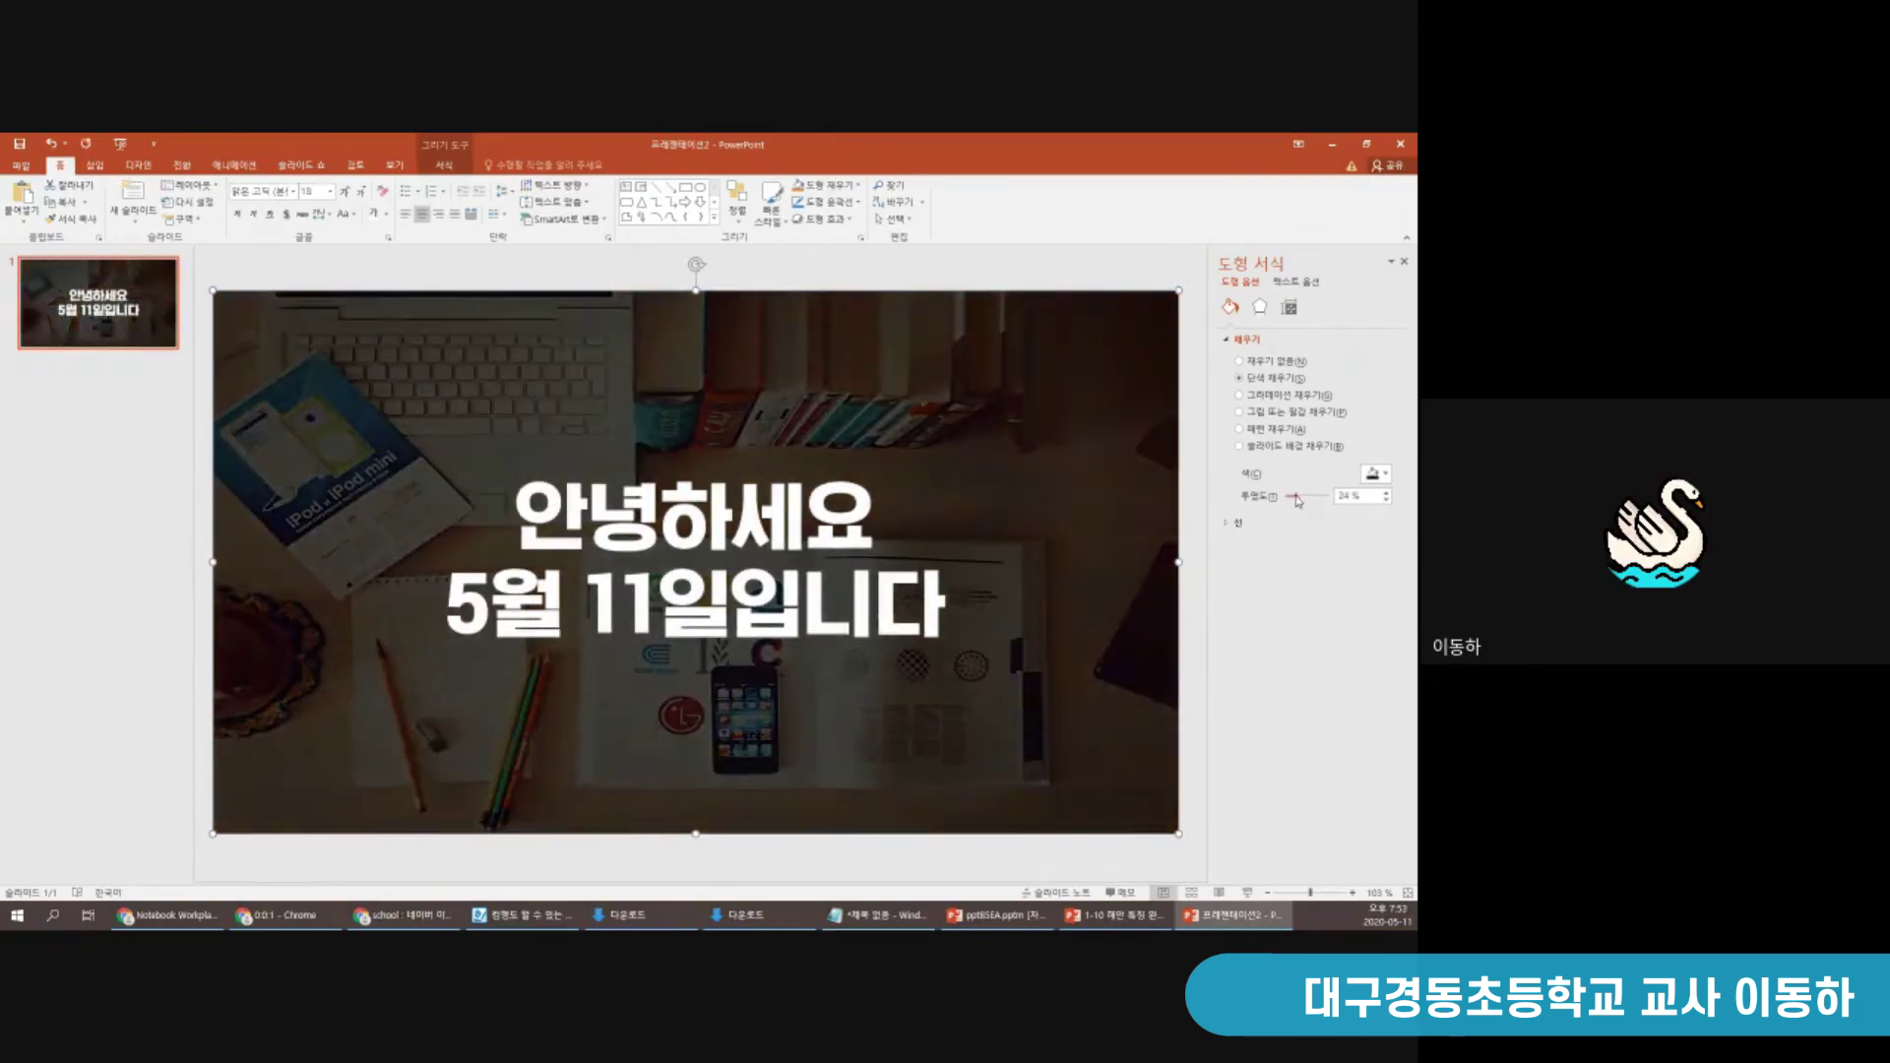
key("Escape")
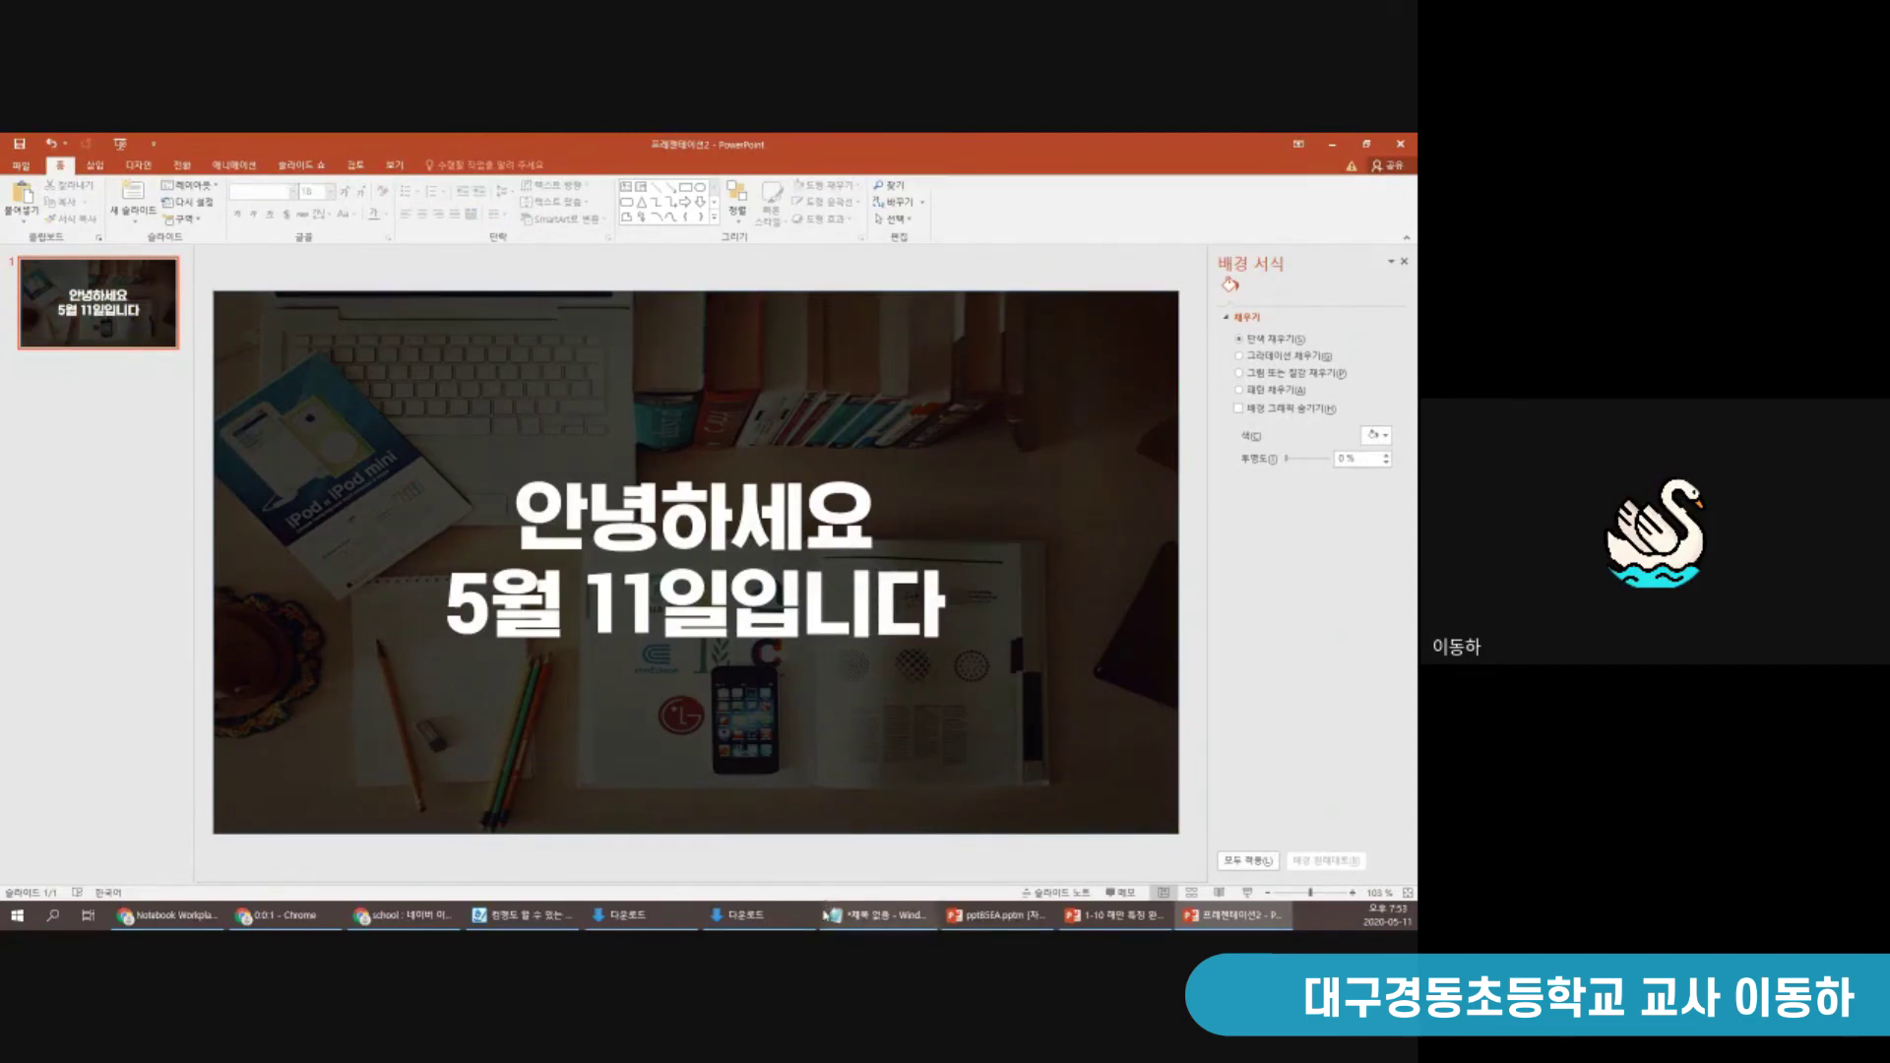
Insert the downloaded audio file, place its icon just above the slide and set it to play in the background
left_click(746, 915)
left_click_drag(332, 574, 408, 264)
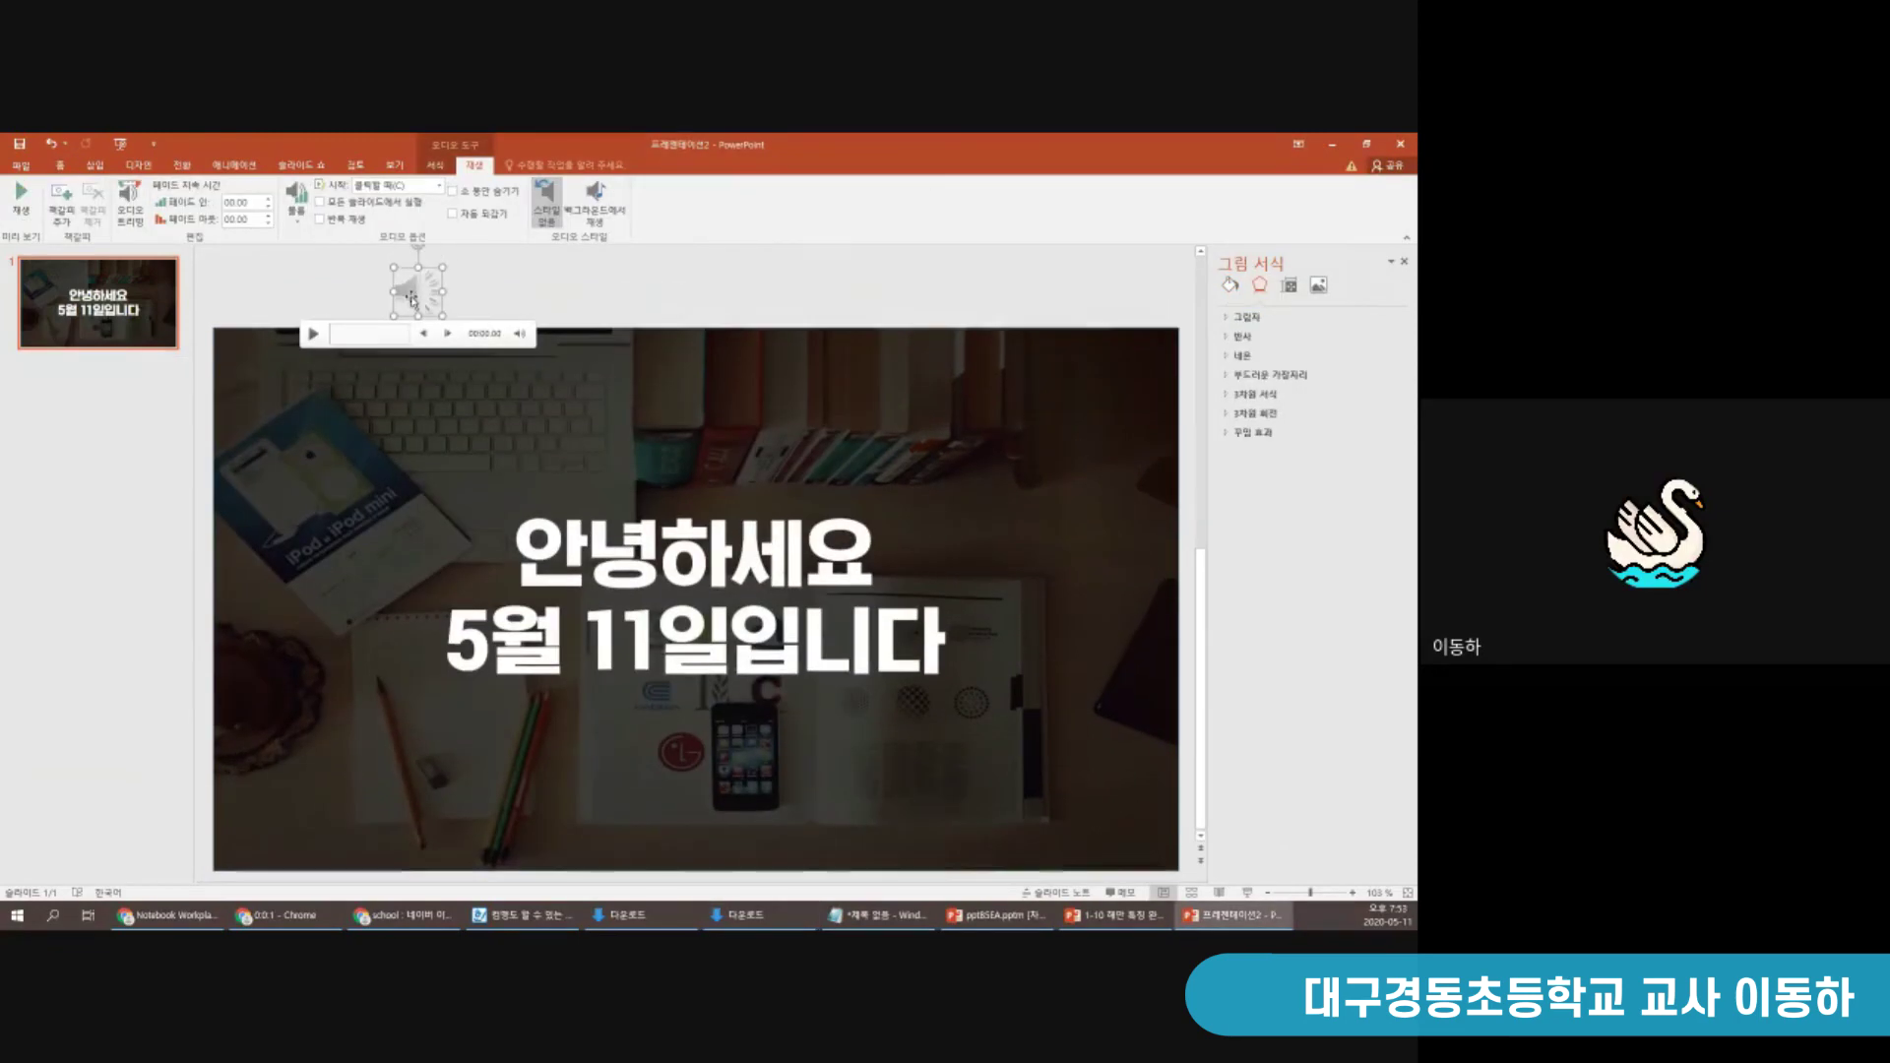
left_click(596, 207)
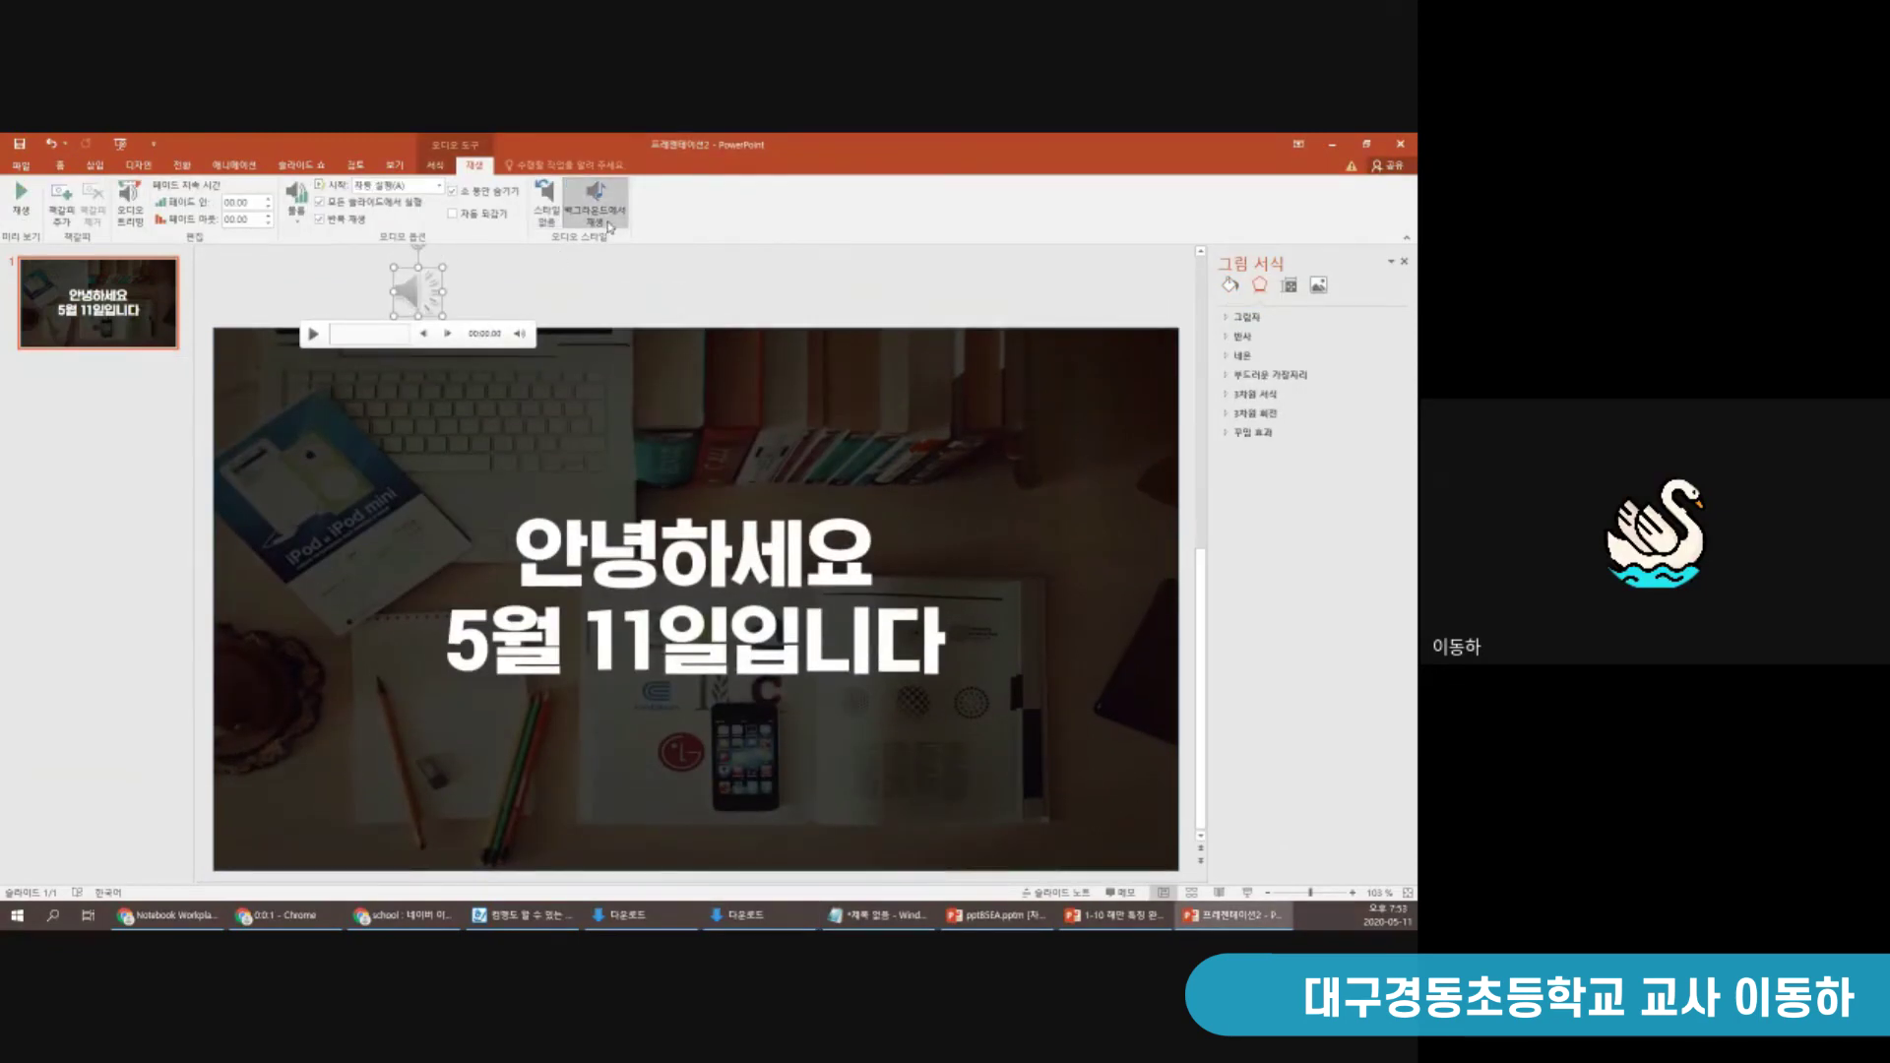
left_click(576, 295)
left_click(163, 390)
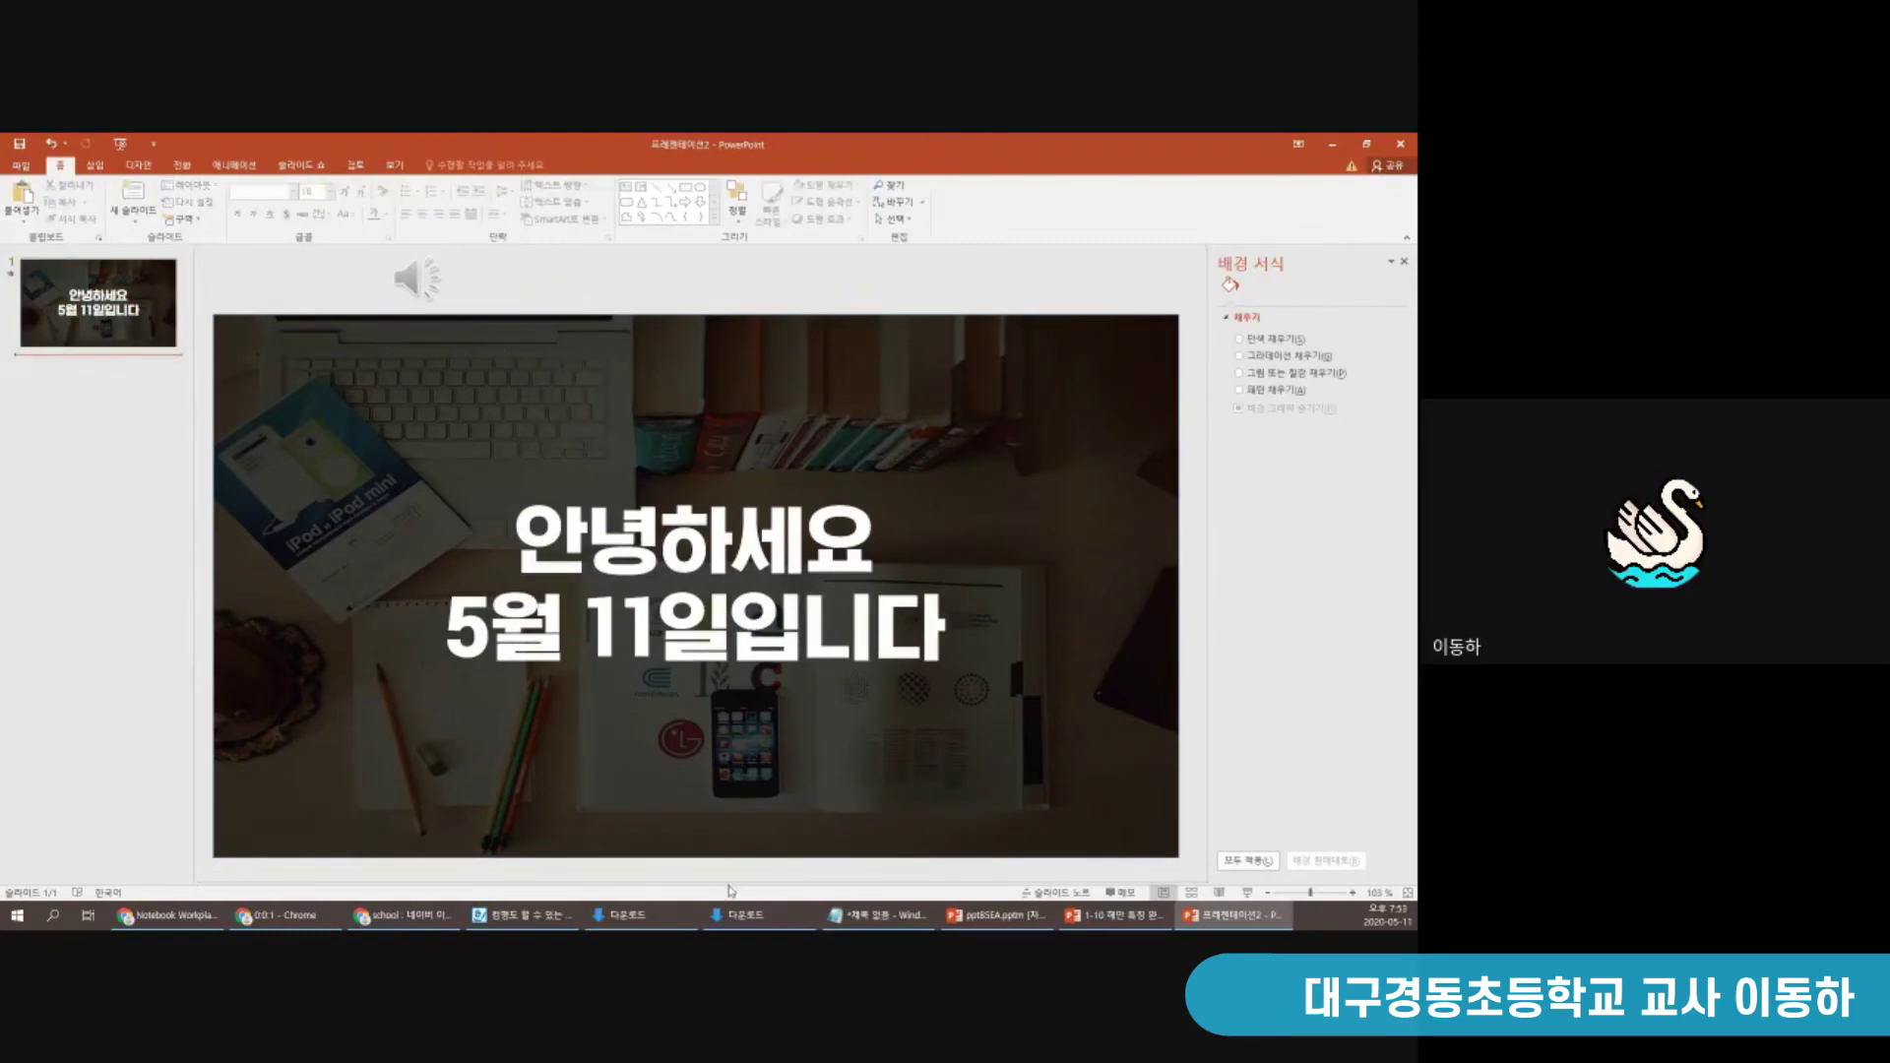
left_click(382, 918)
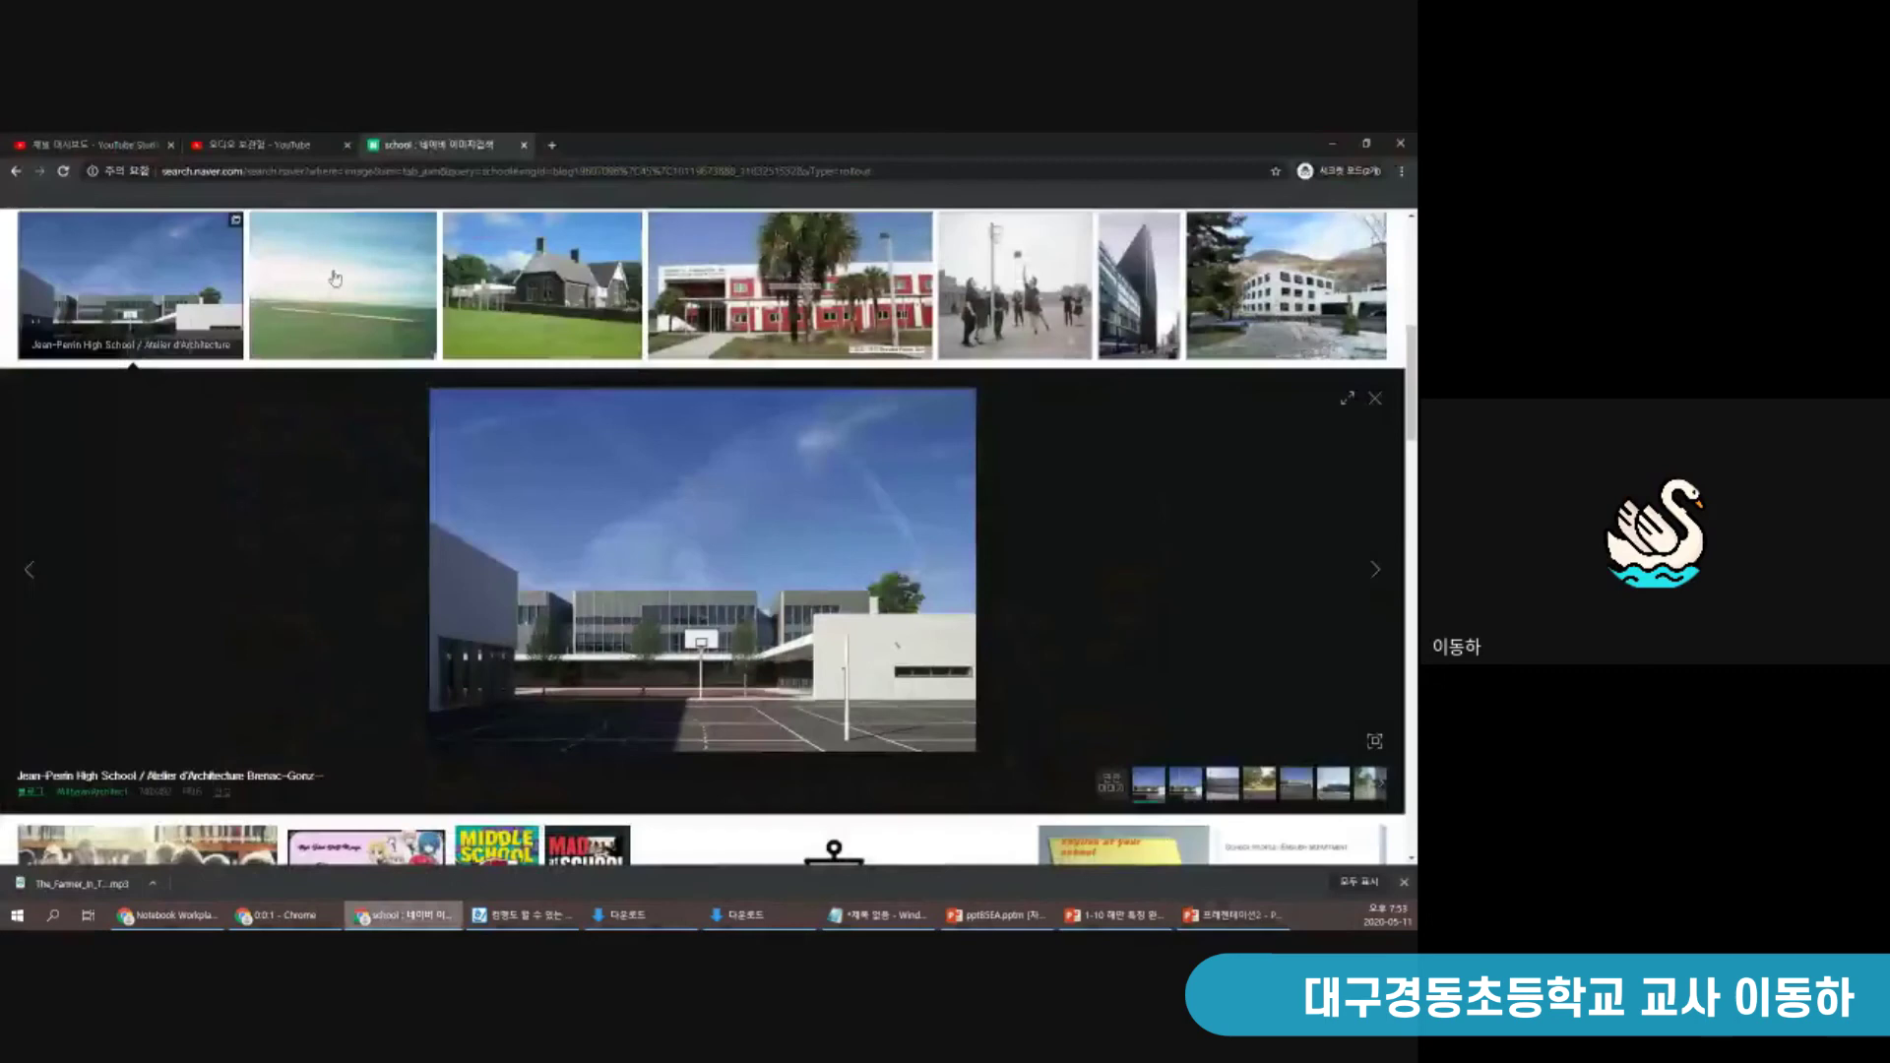
key("ctrl+shift+Tab")
key("ctrl+shift+Tab")
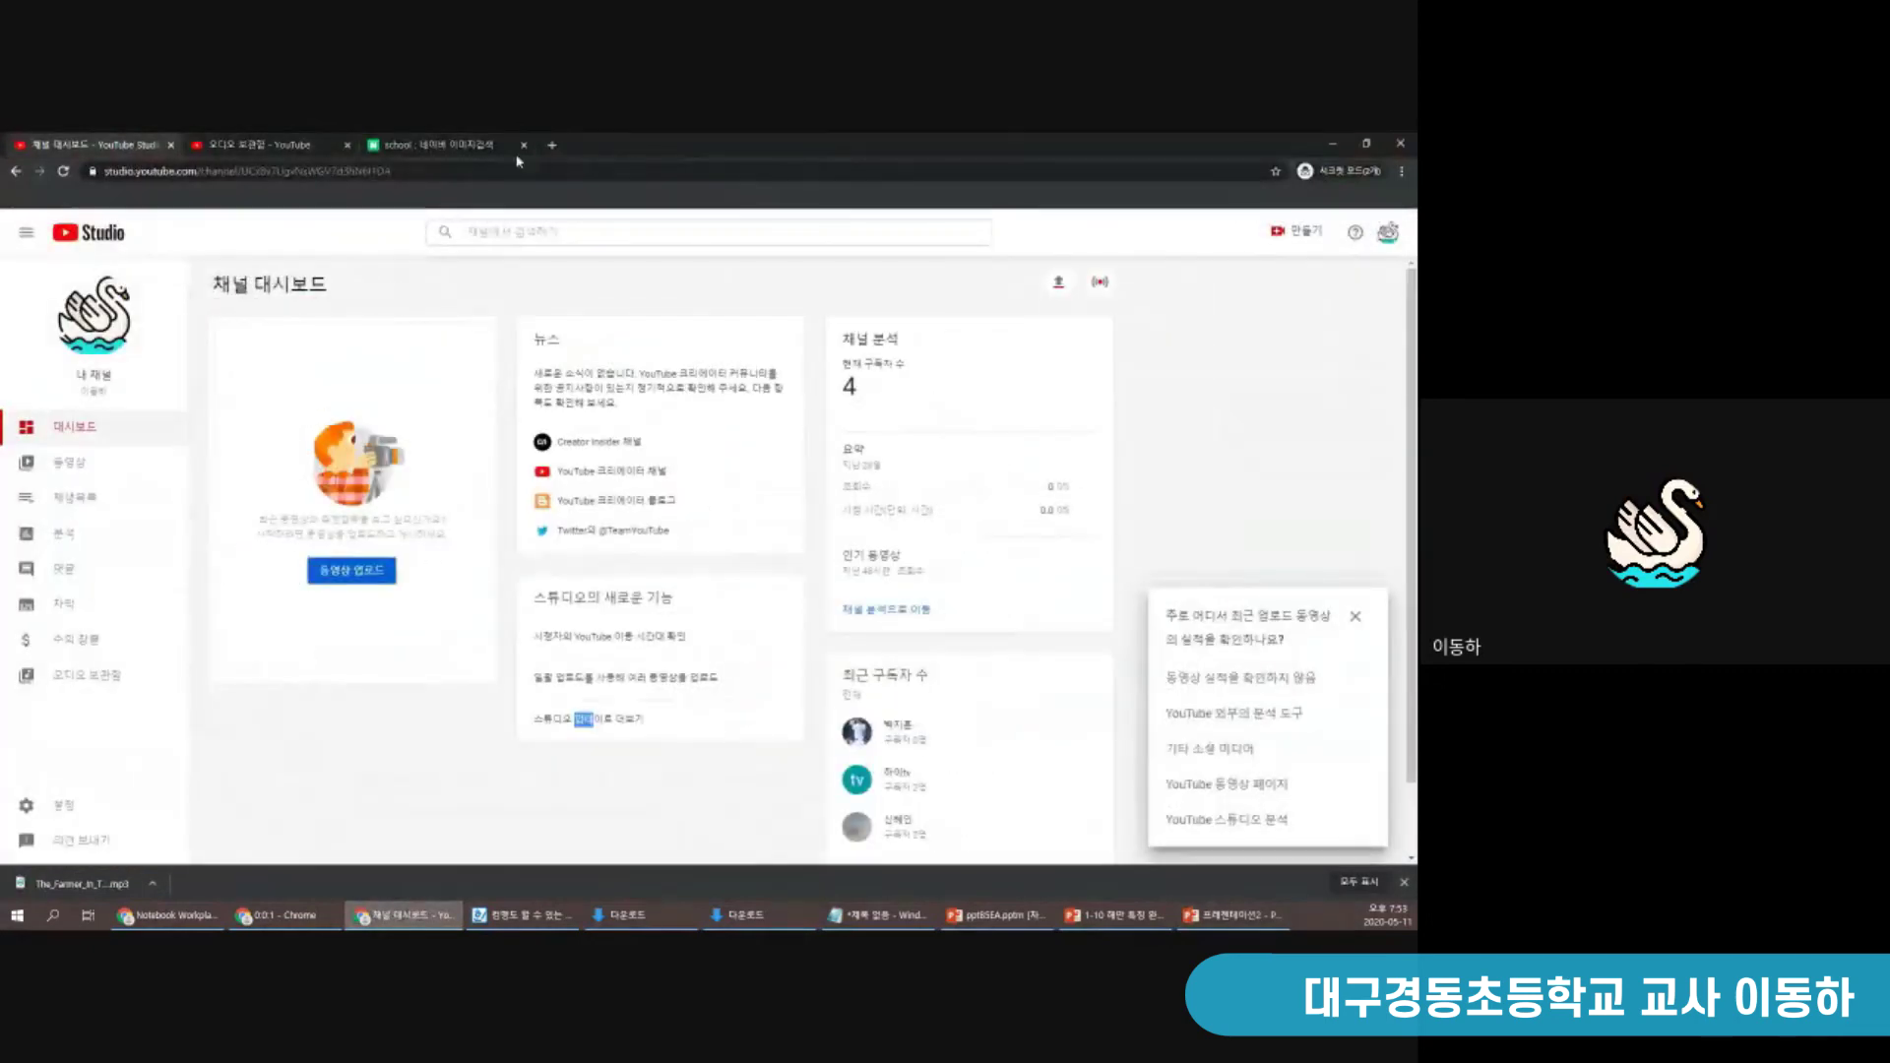
key("/")
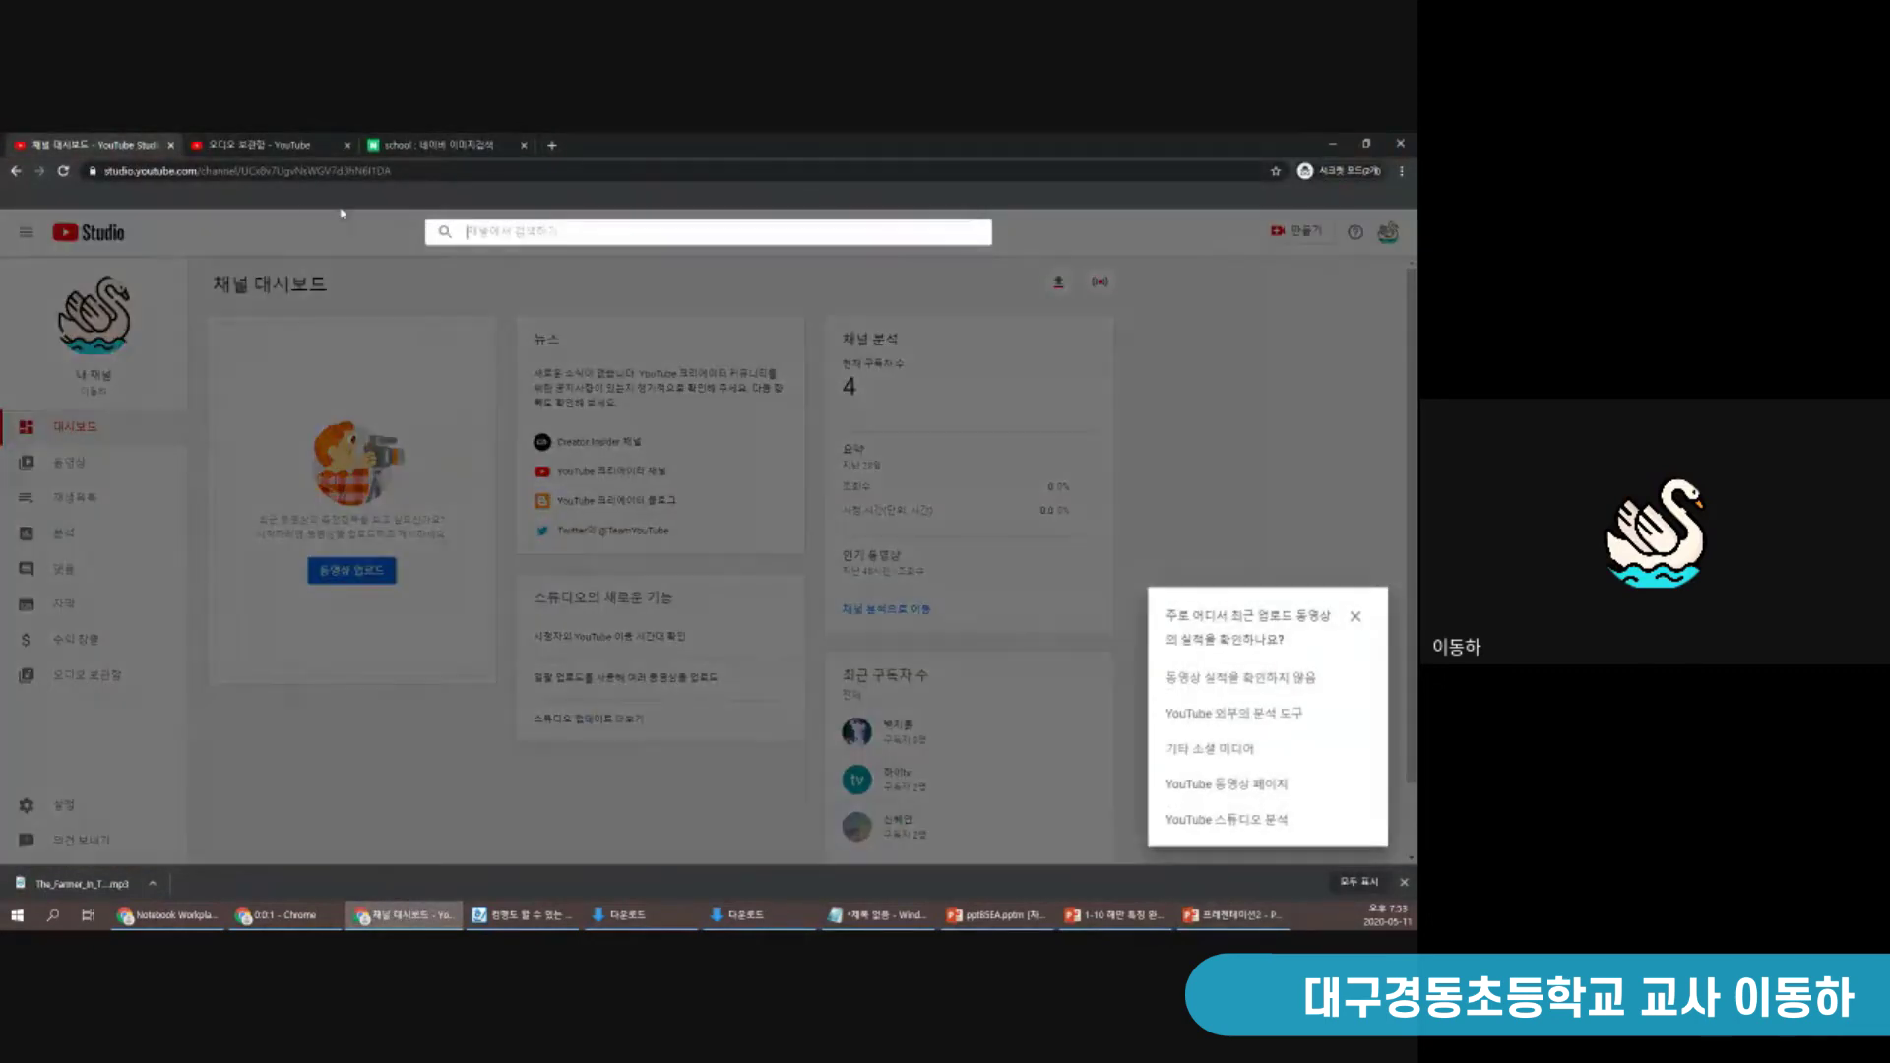
left_click(246, 175)
type("www.youtube.com")
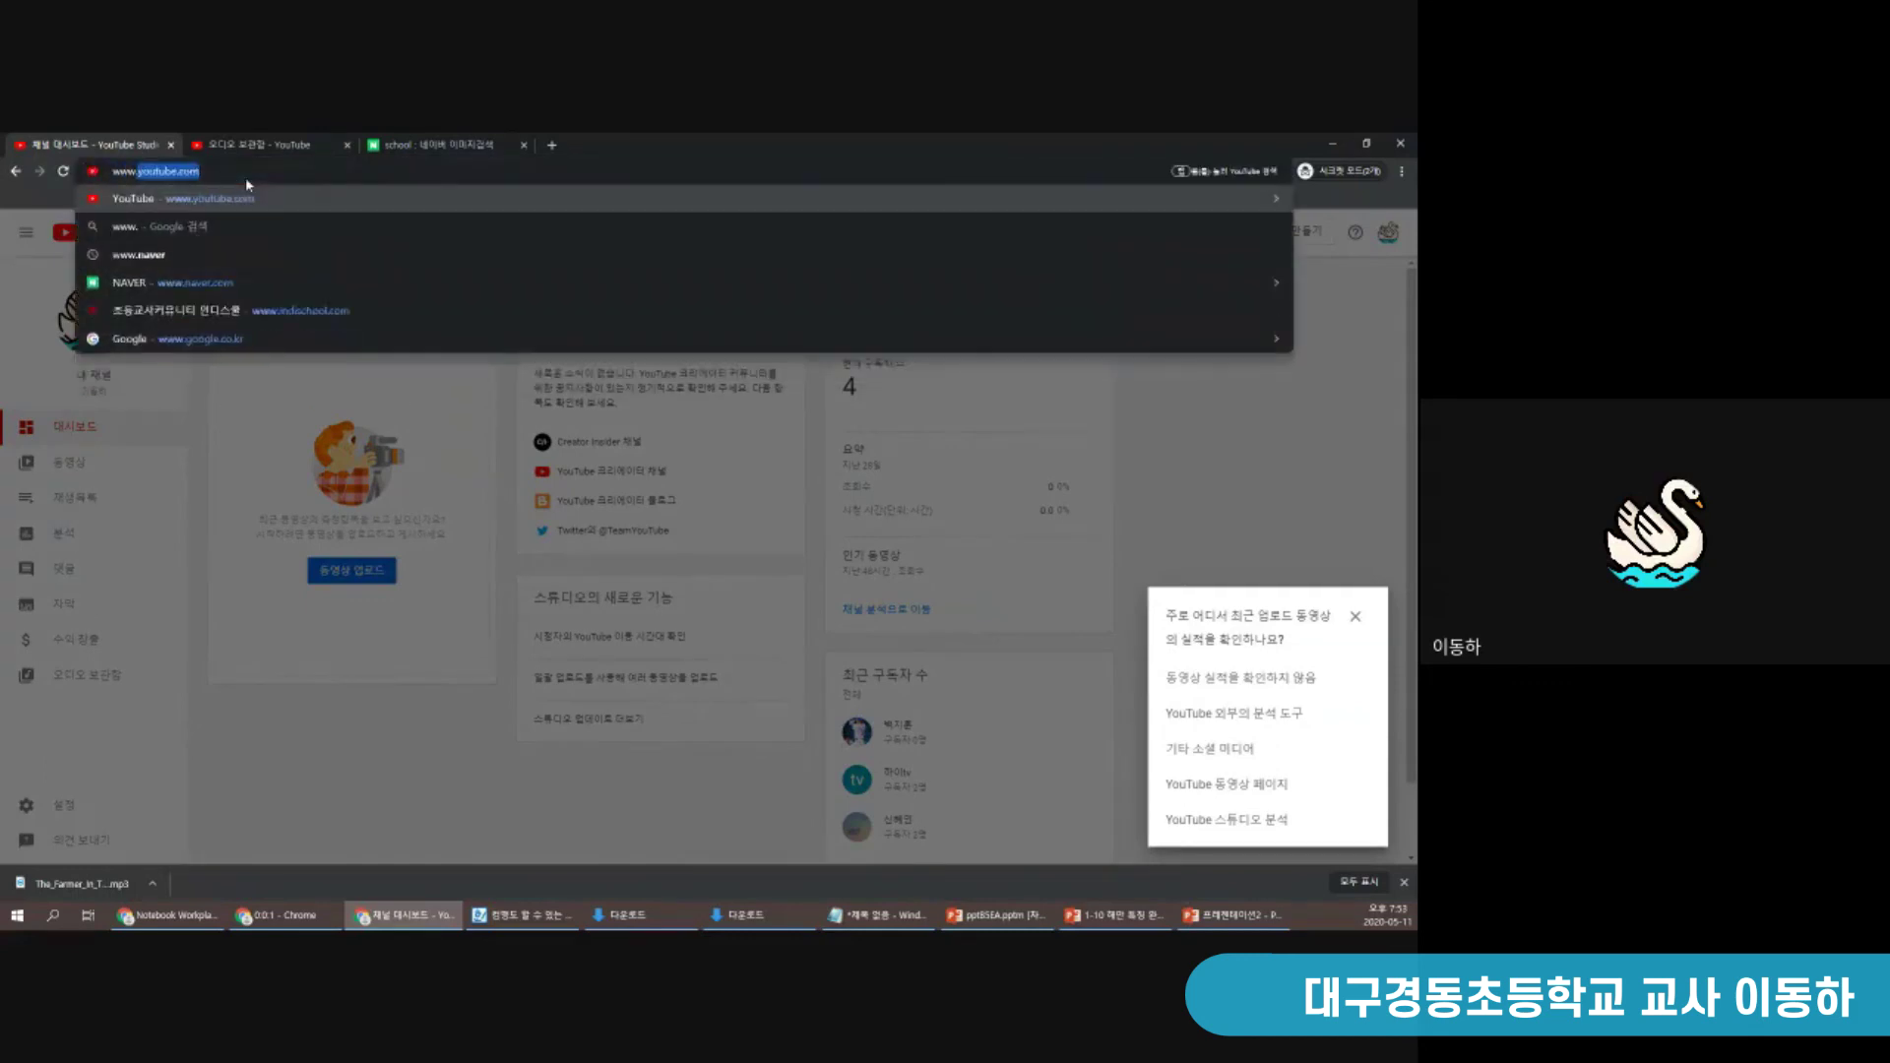
key("Return")
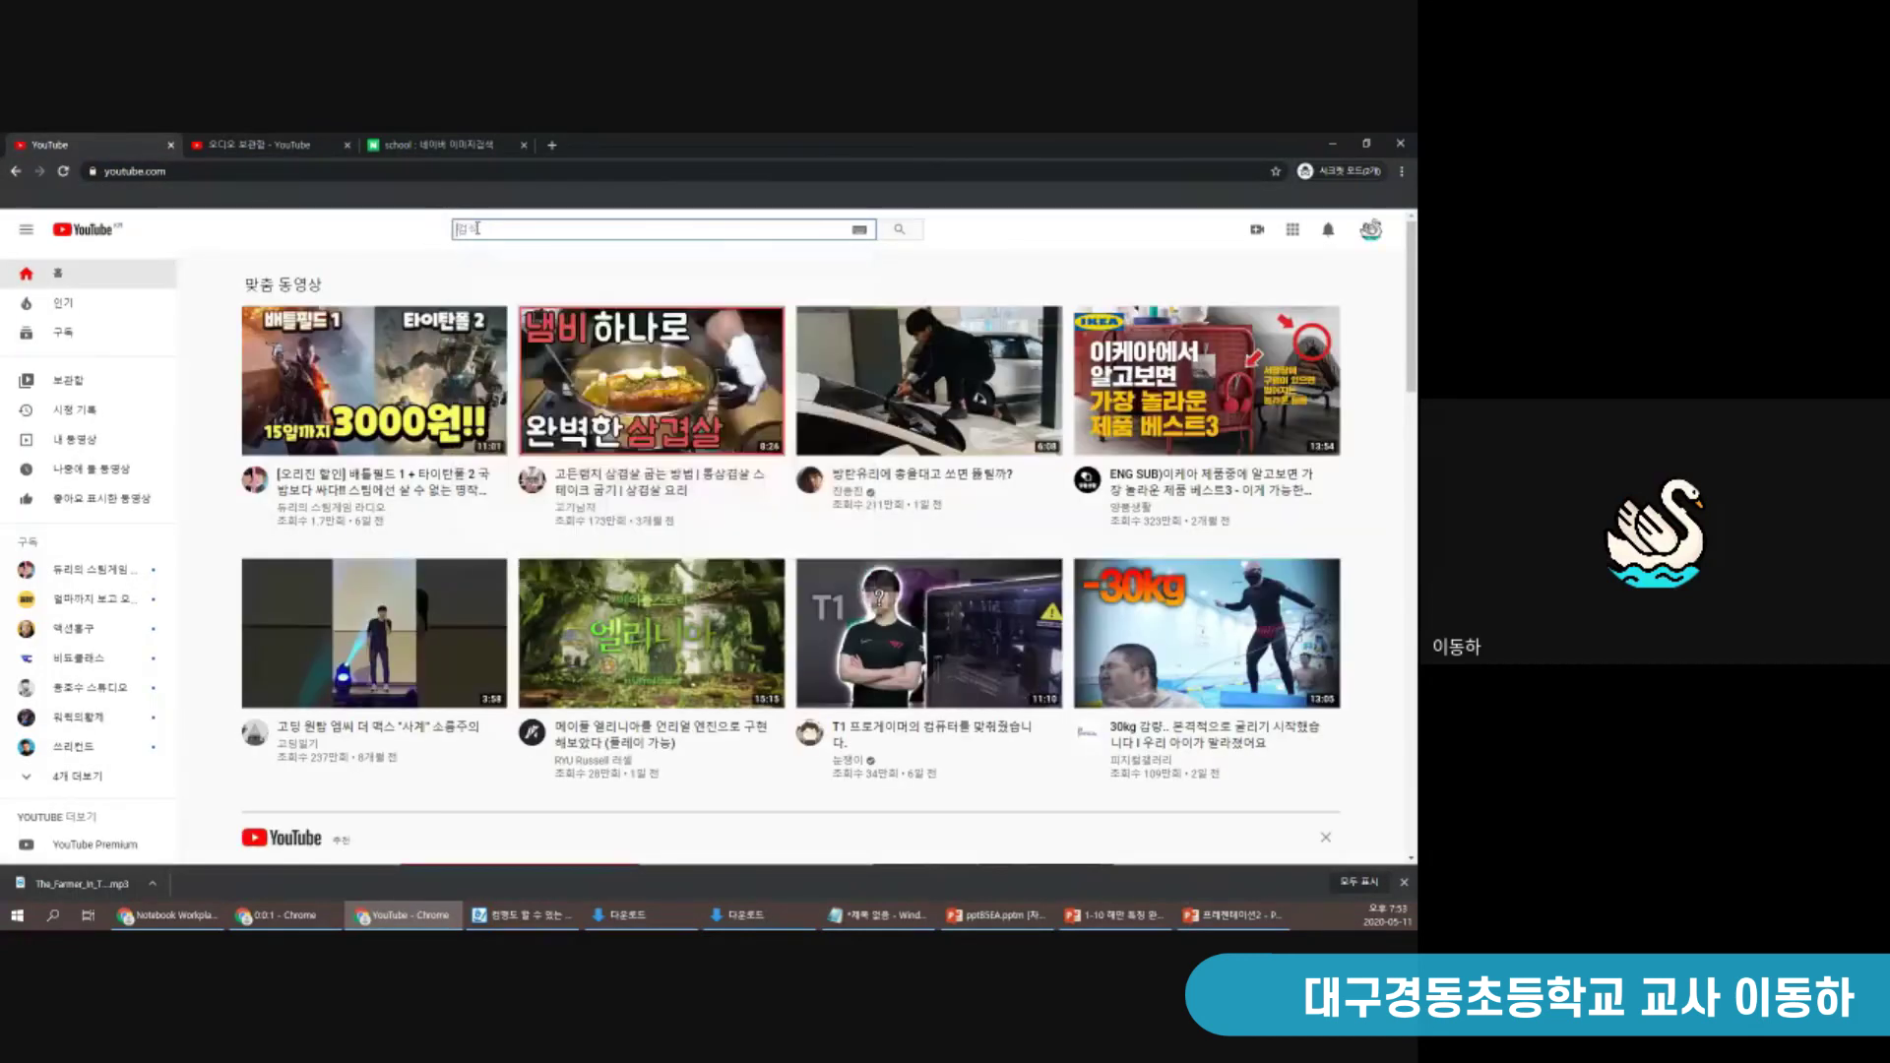
left_click(477, 229)
type("랭킹뉴스")
key("Return")
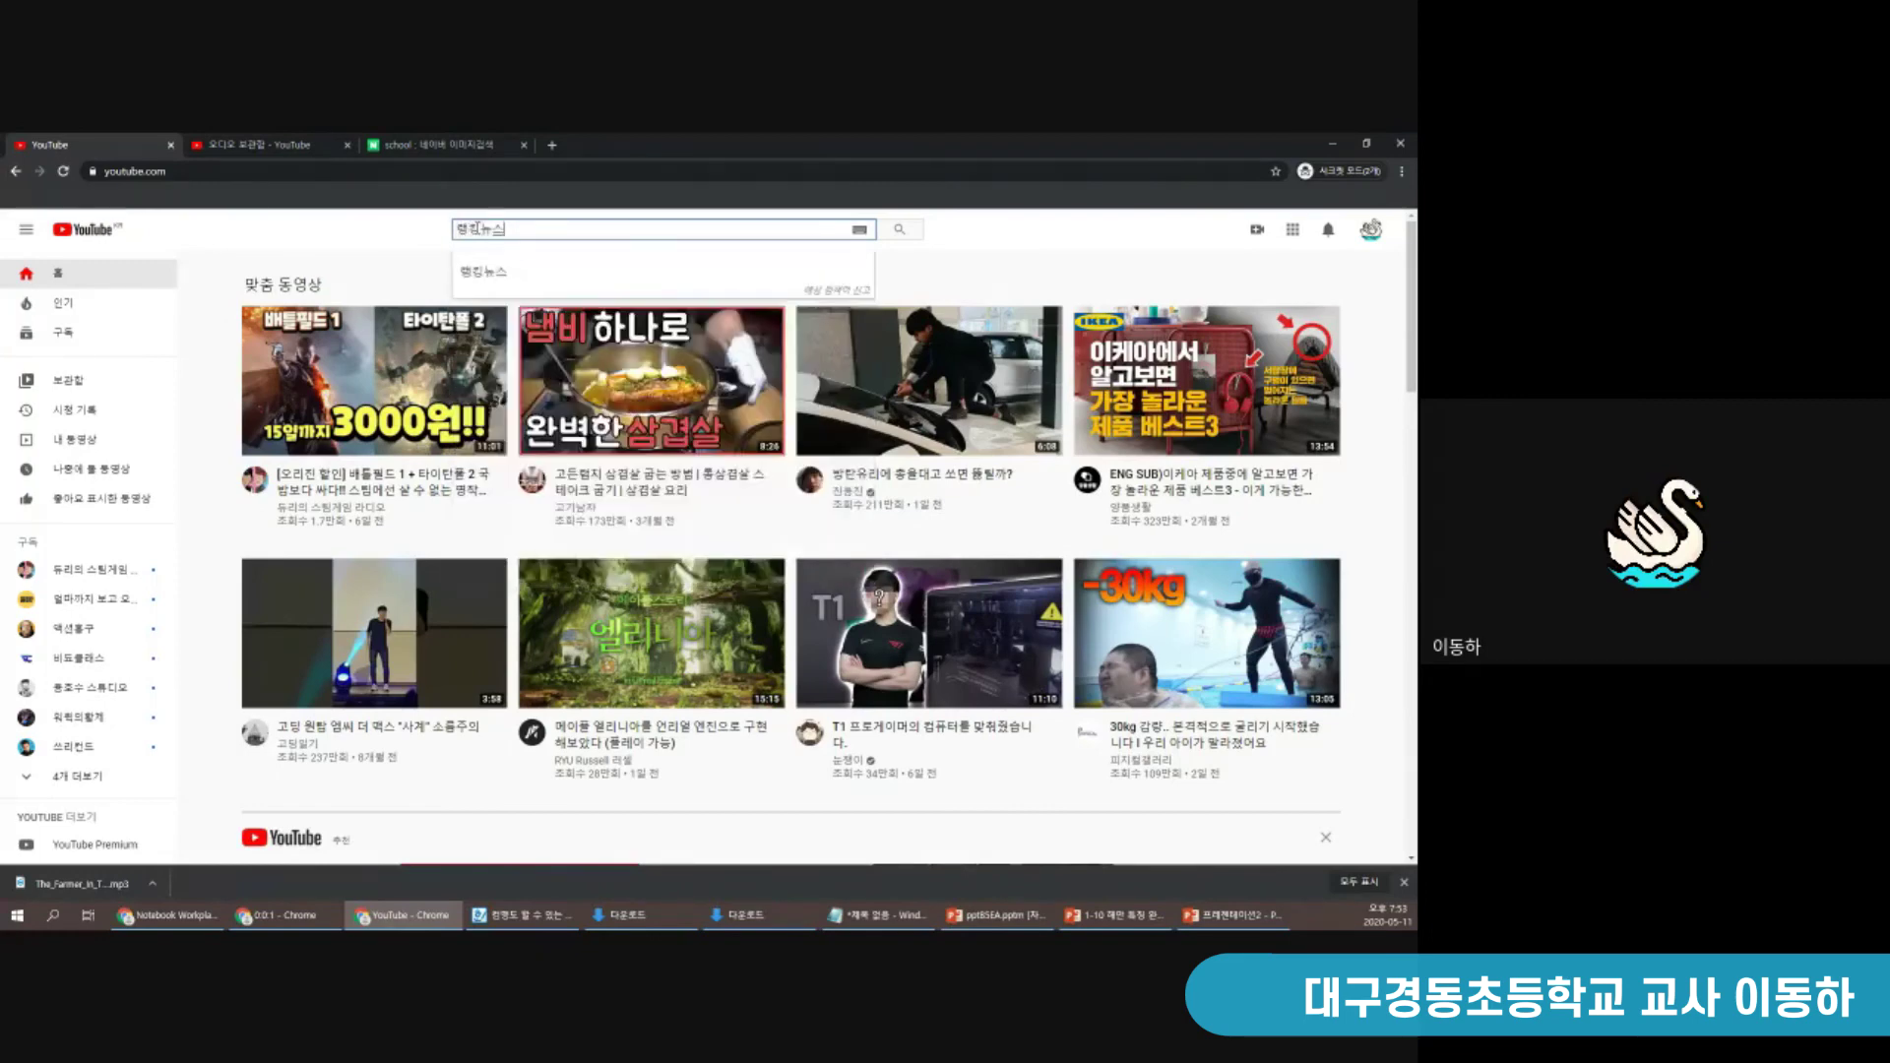
key("alt+Tab")
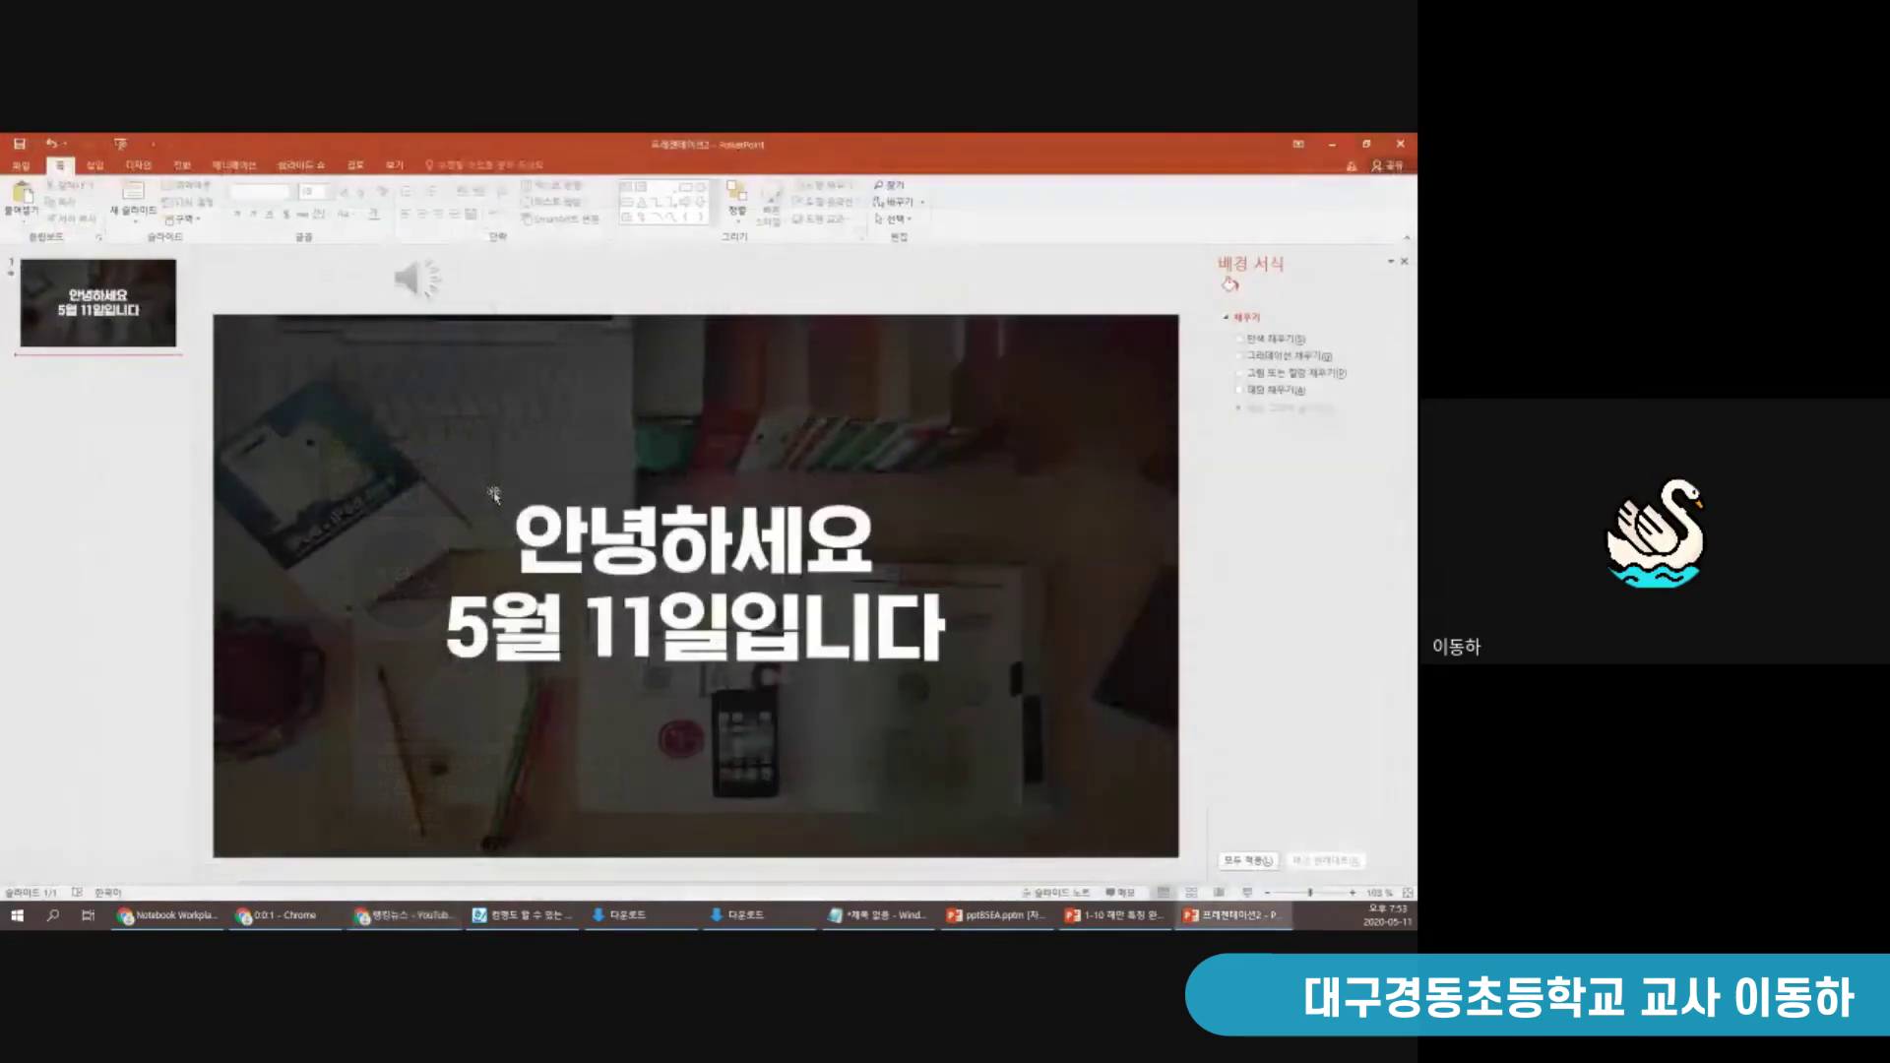
left_click(623, 543)
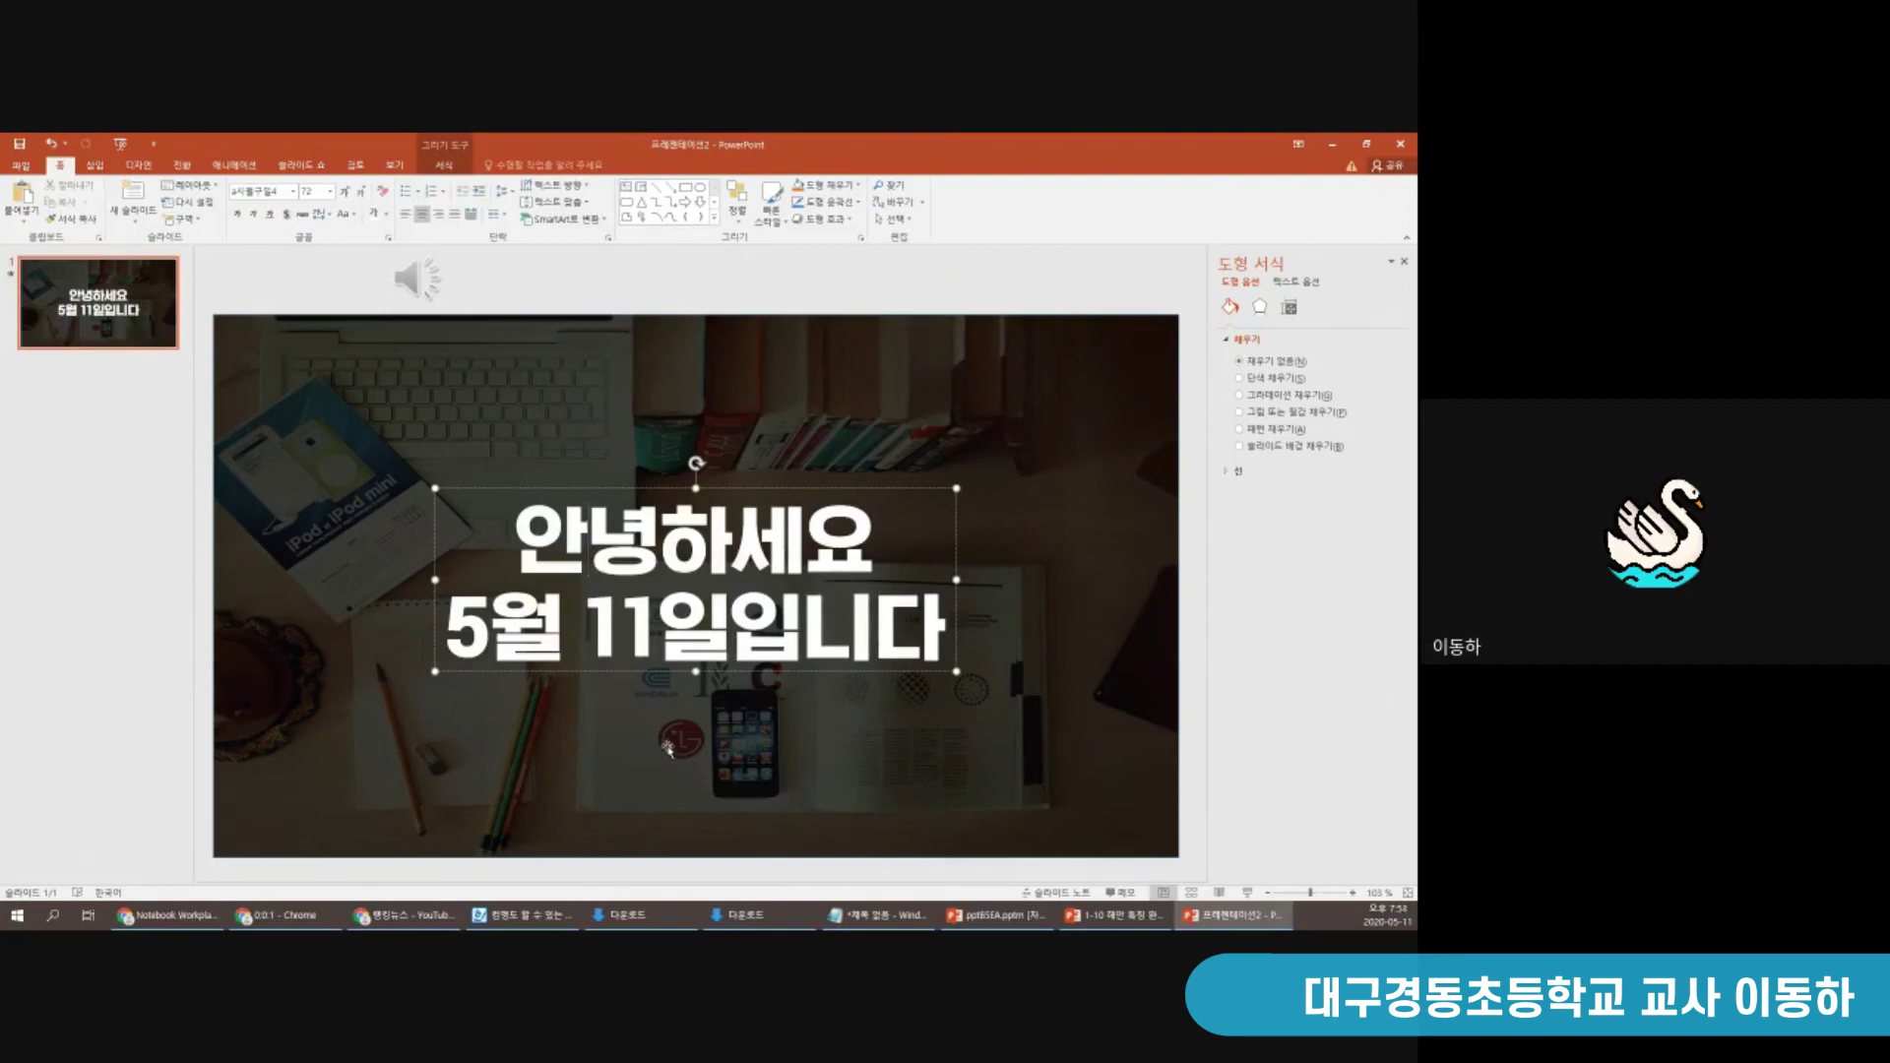
scroll(399, 201, "down", 5)
scroll(519, 202, "up", 4)
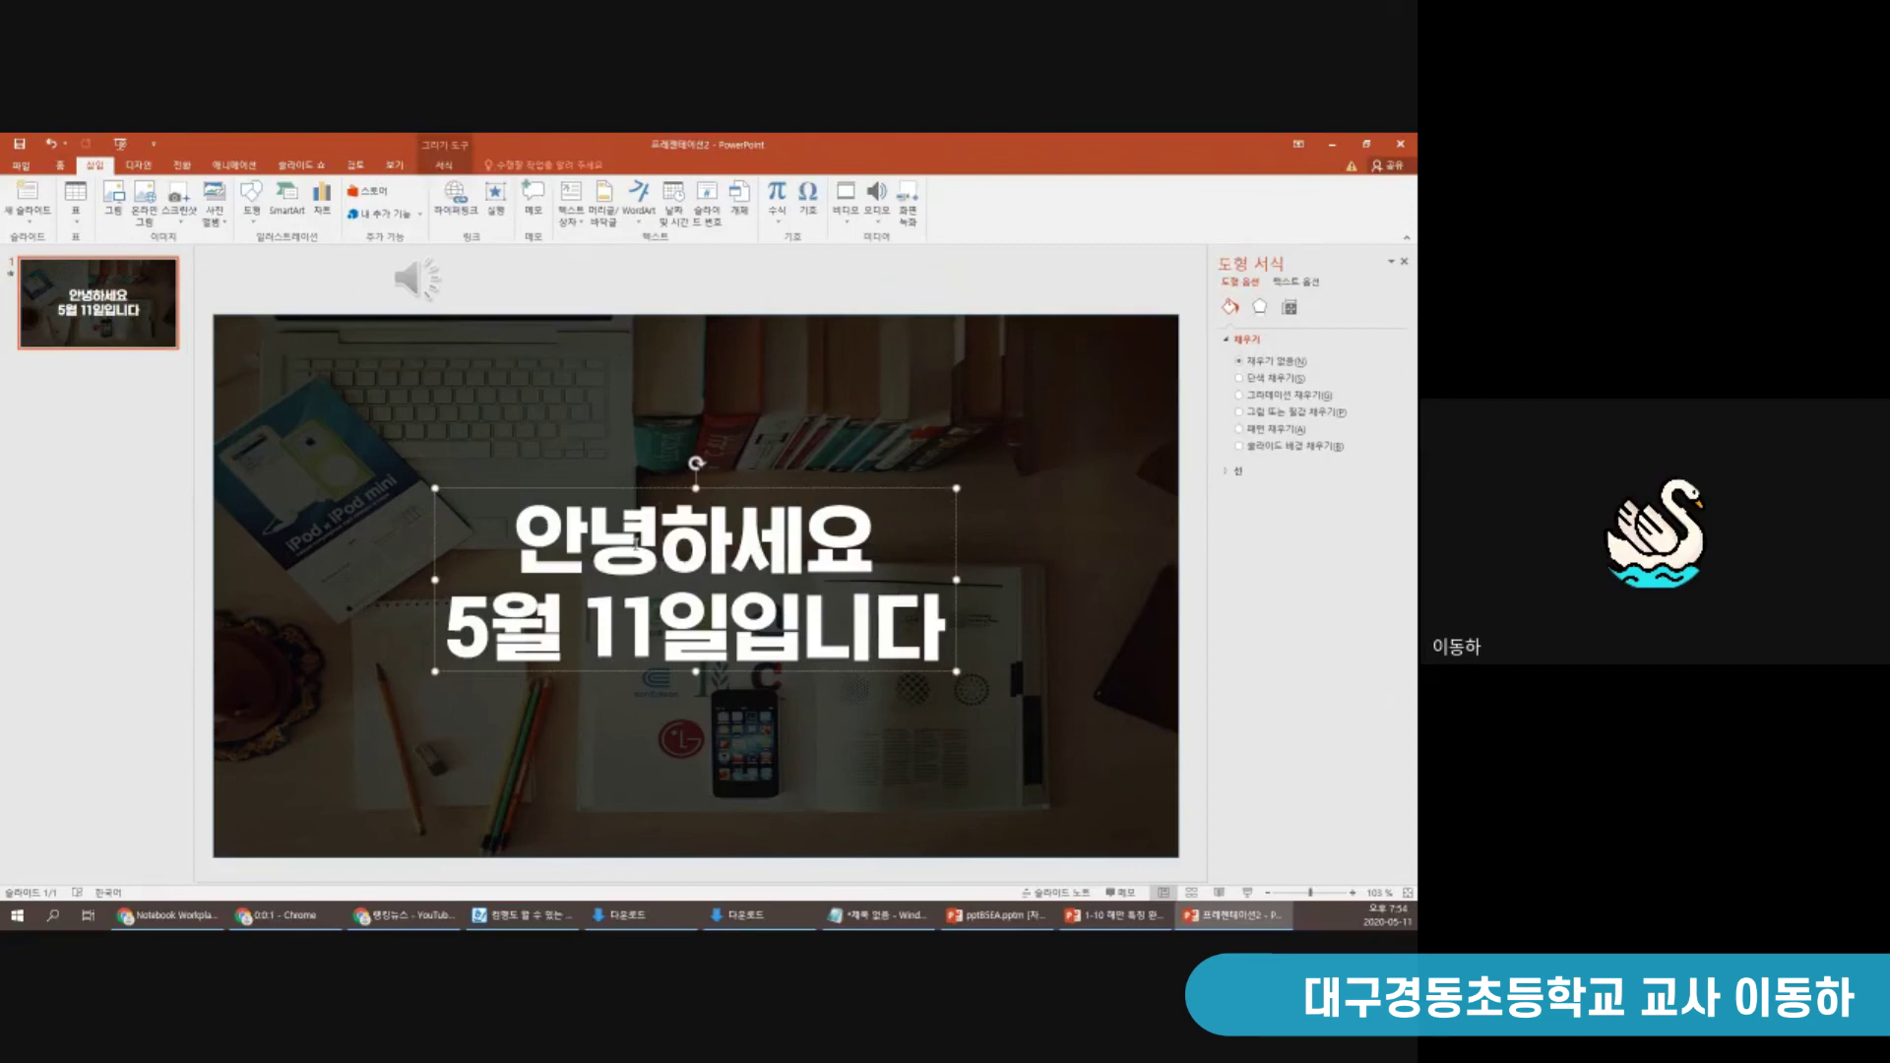
left_click(379, 399)
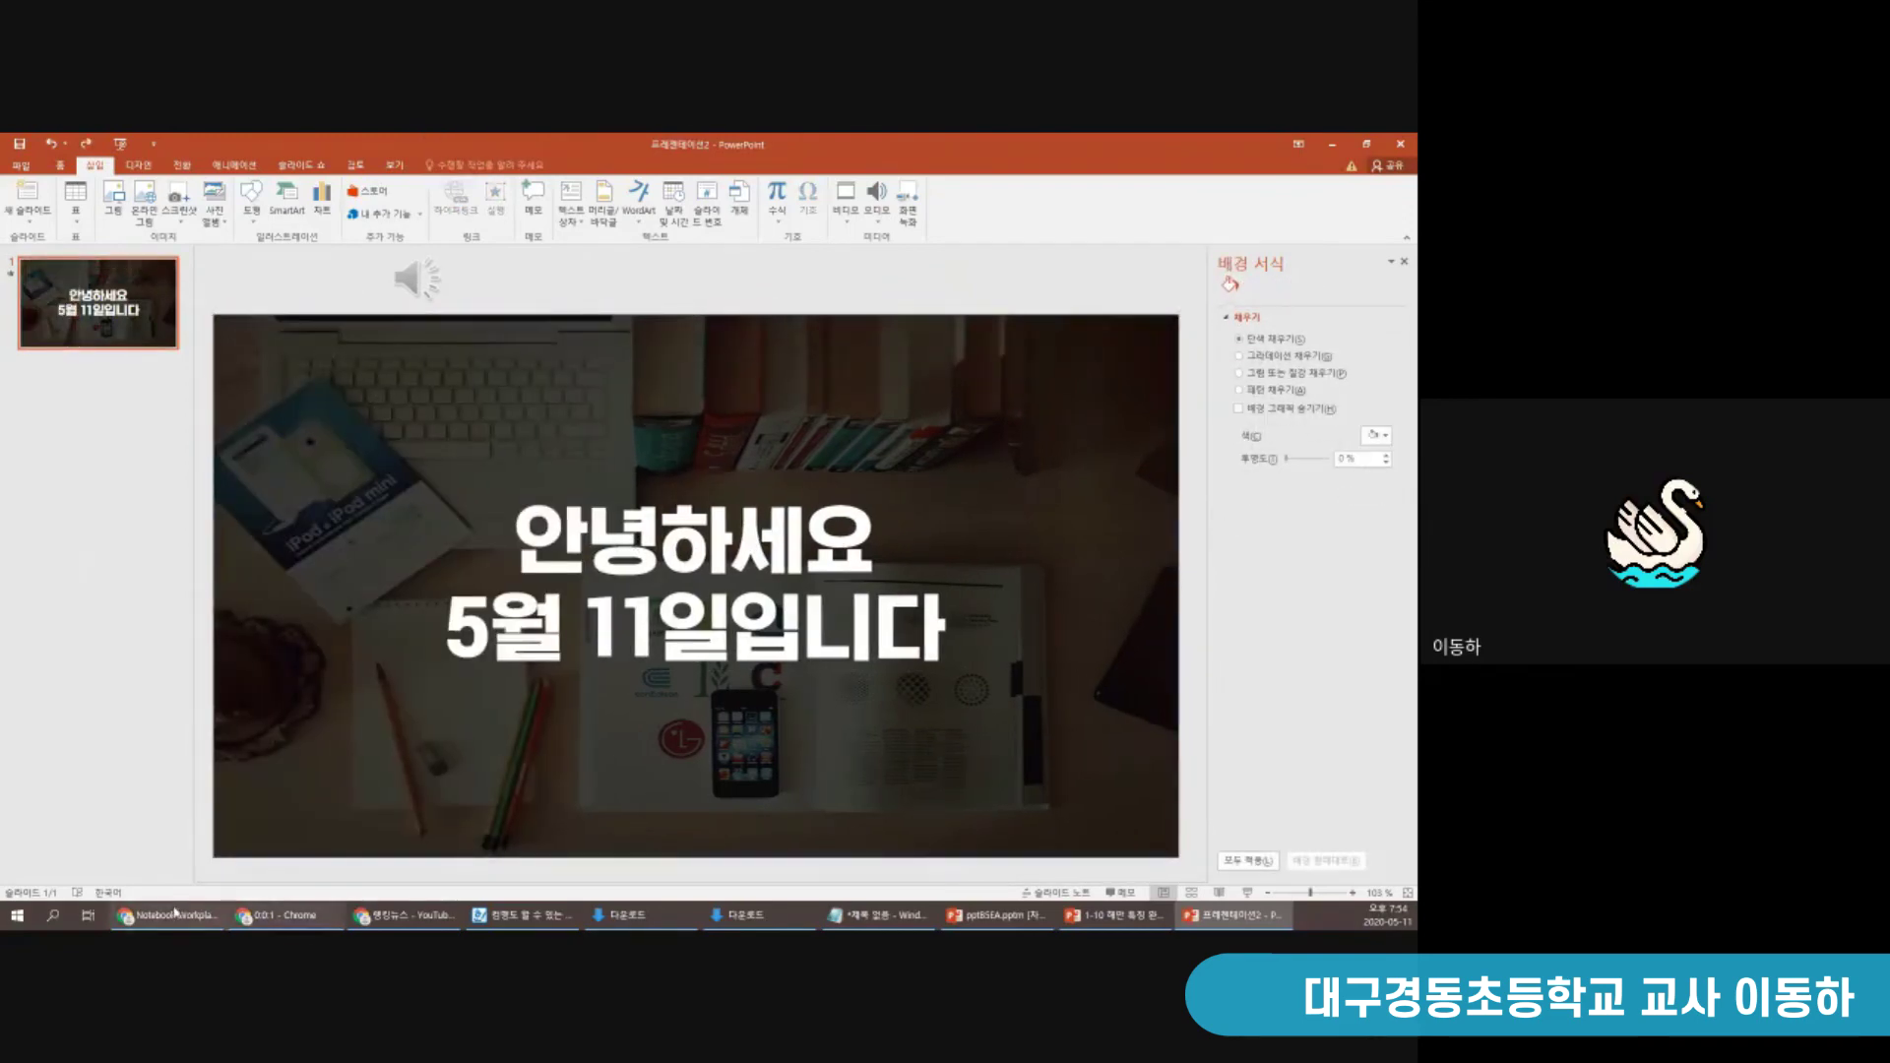
Switch to the YouTube Chrome window, search Google for 공유마당 in a new tab and open the 공유마당 site
left_click(167, 915)
left_click(403, 914)
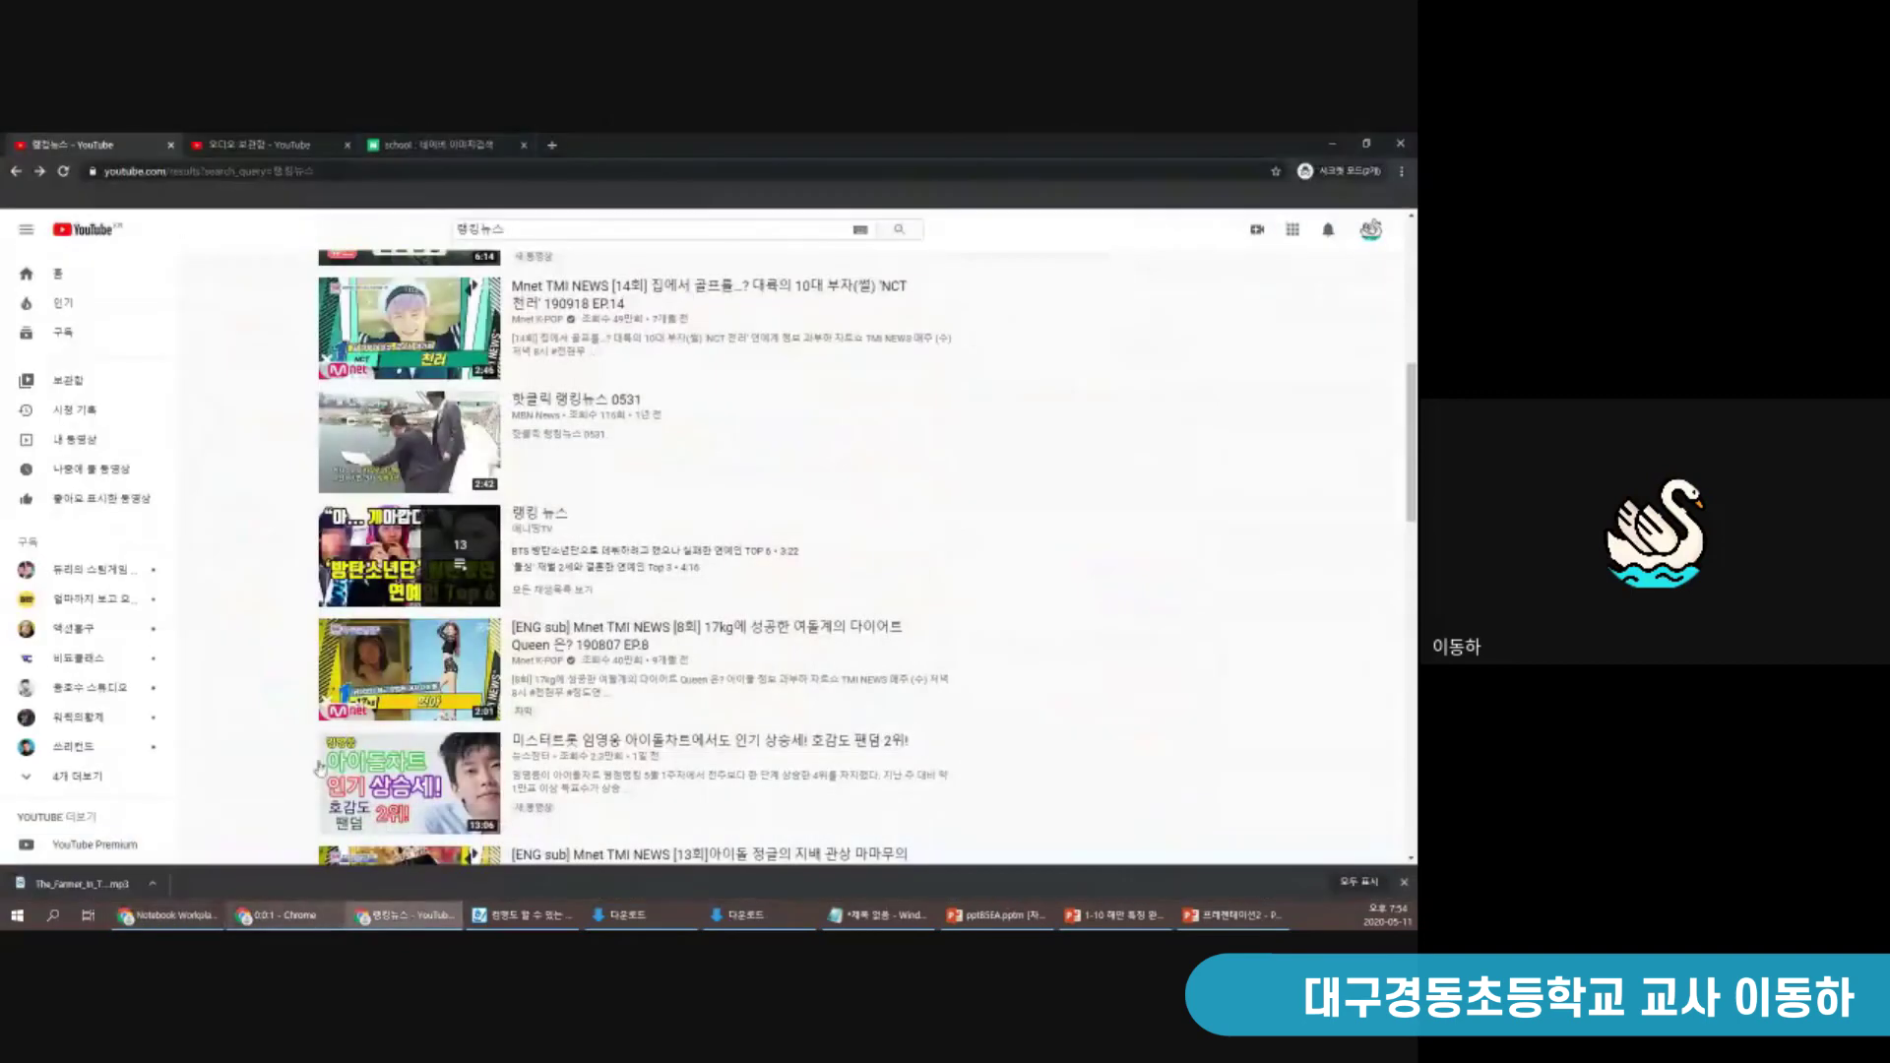
key("ctrl+t")
type("ㄱㅎㅇ")
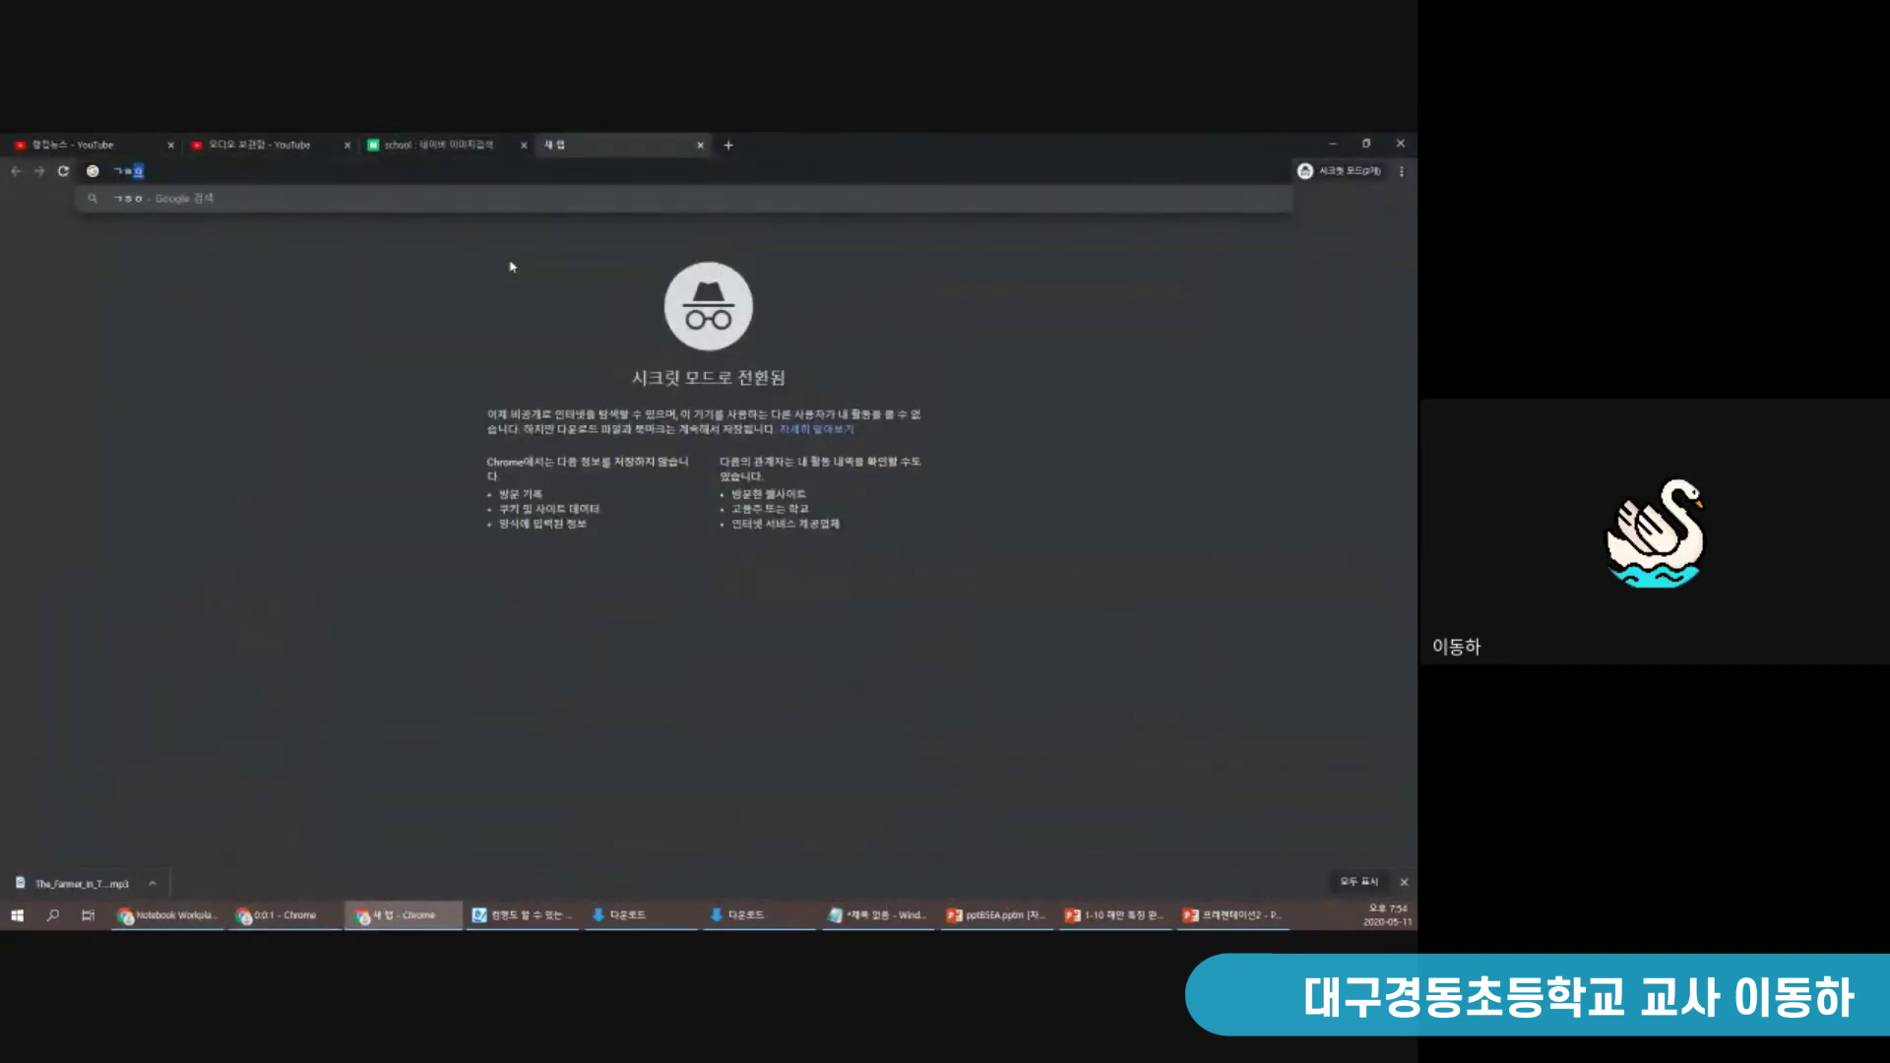
type("공유마당")
key("Return")
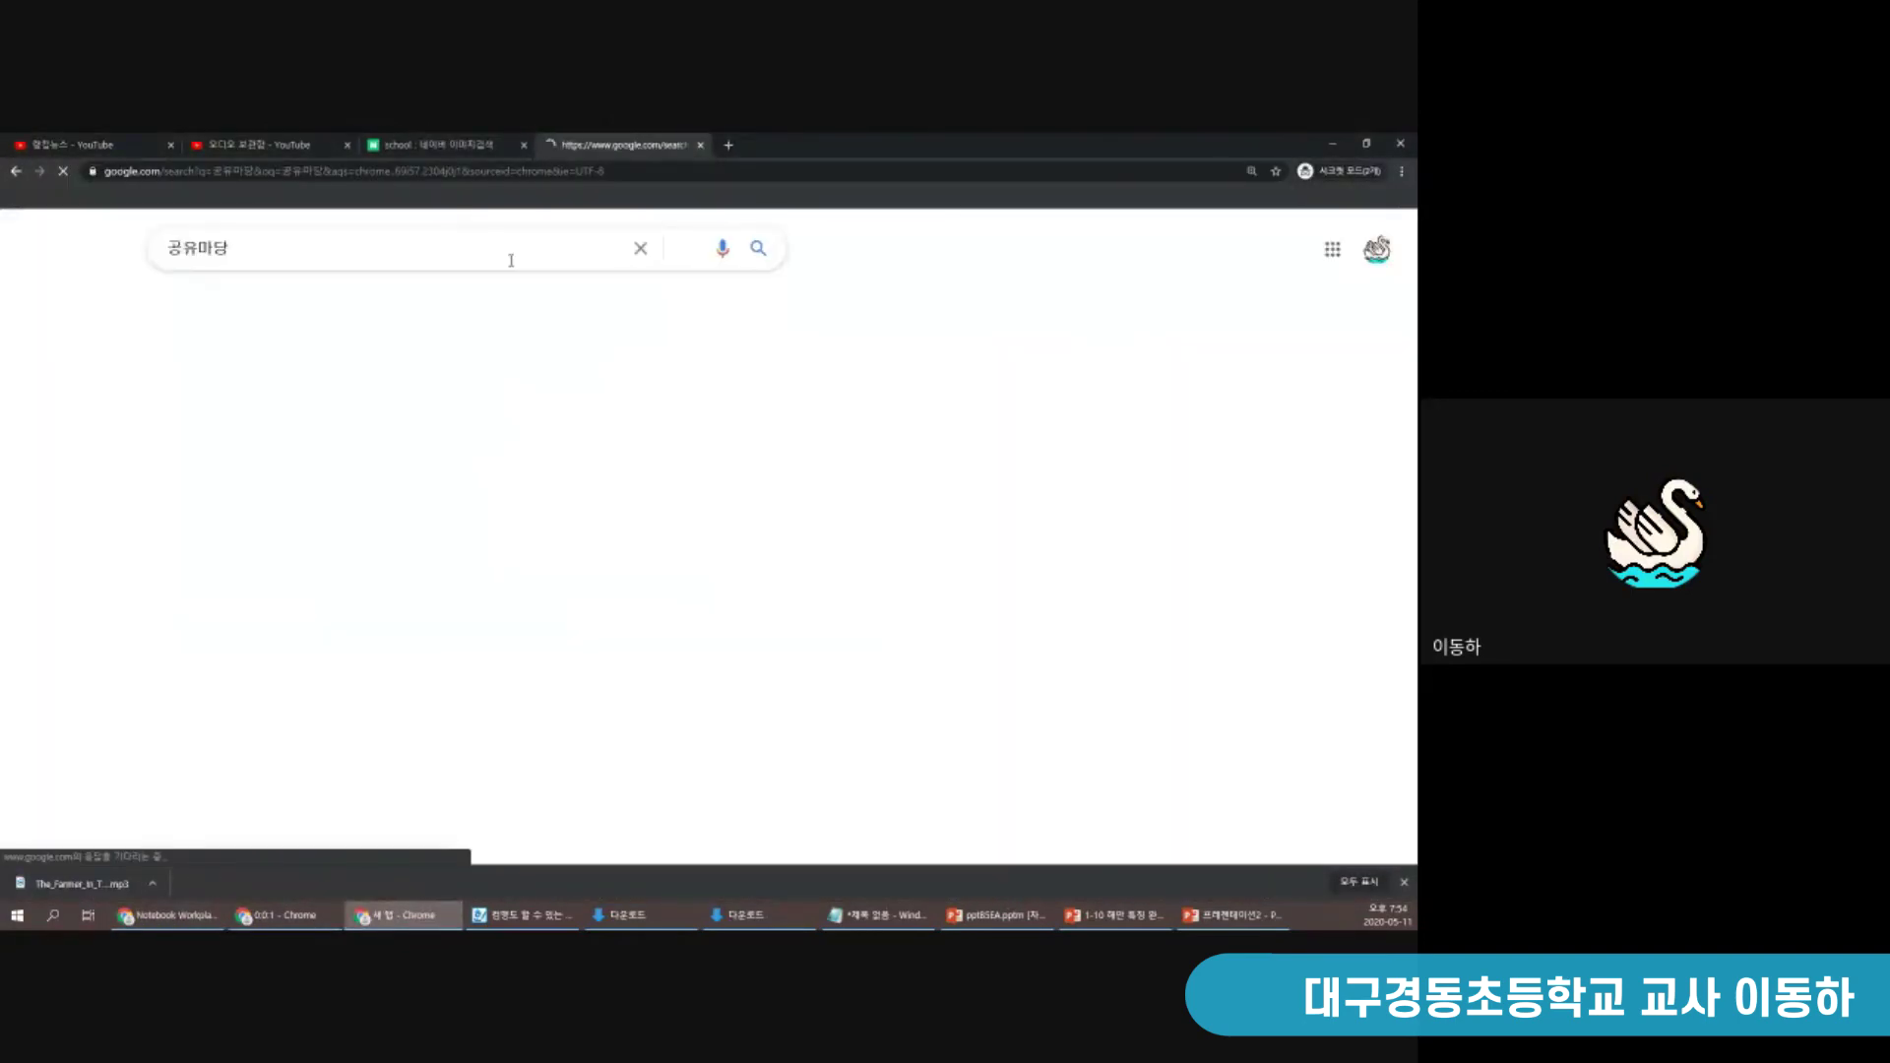
left_click(221, 402)
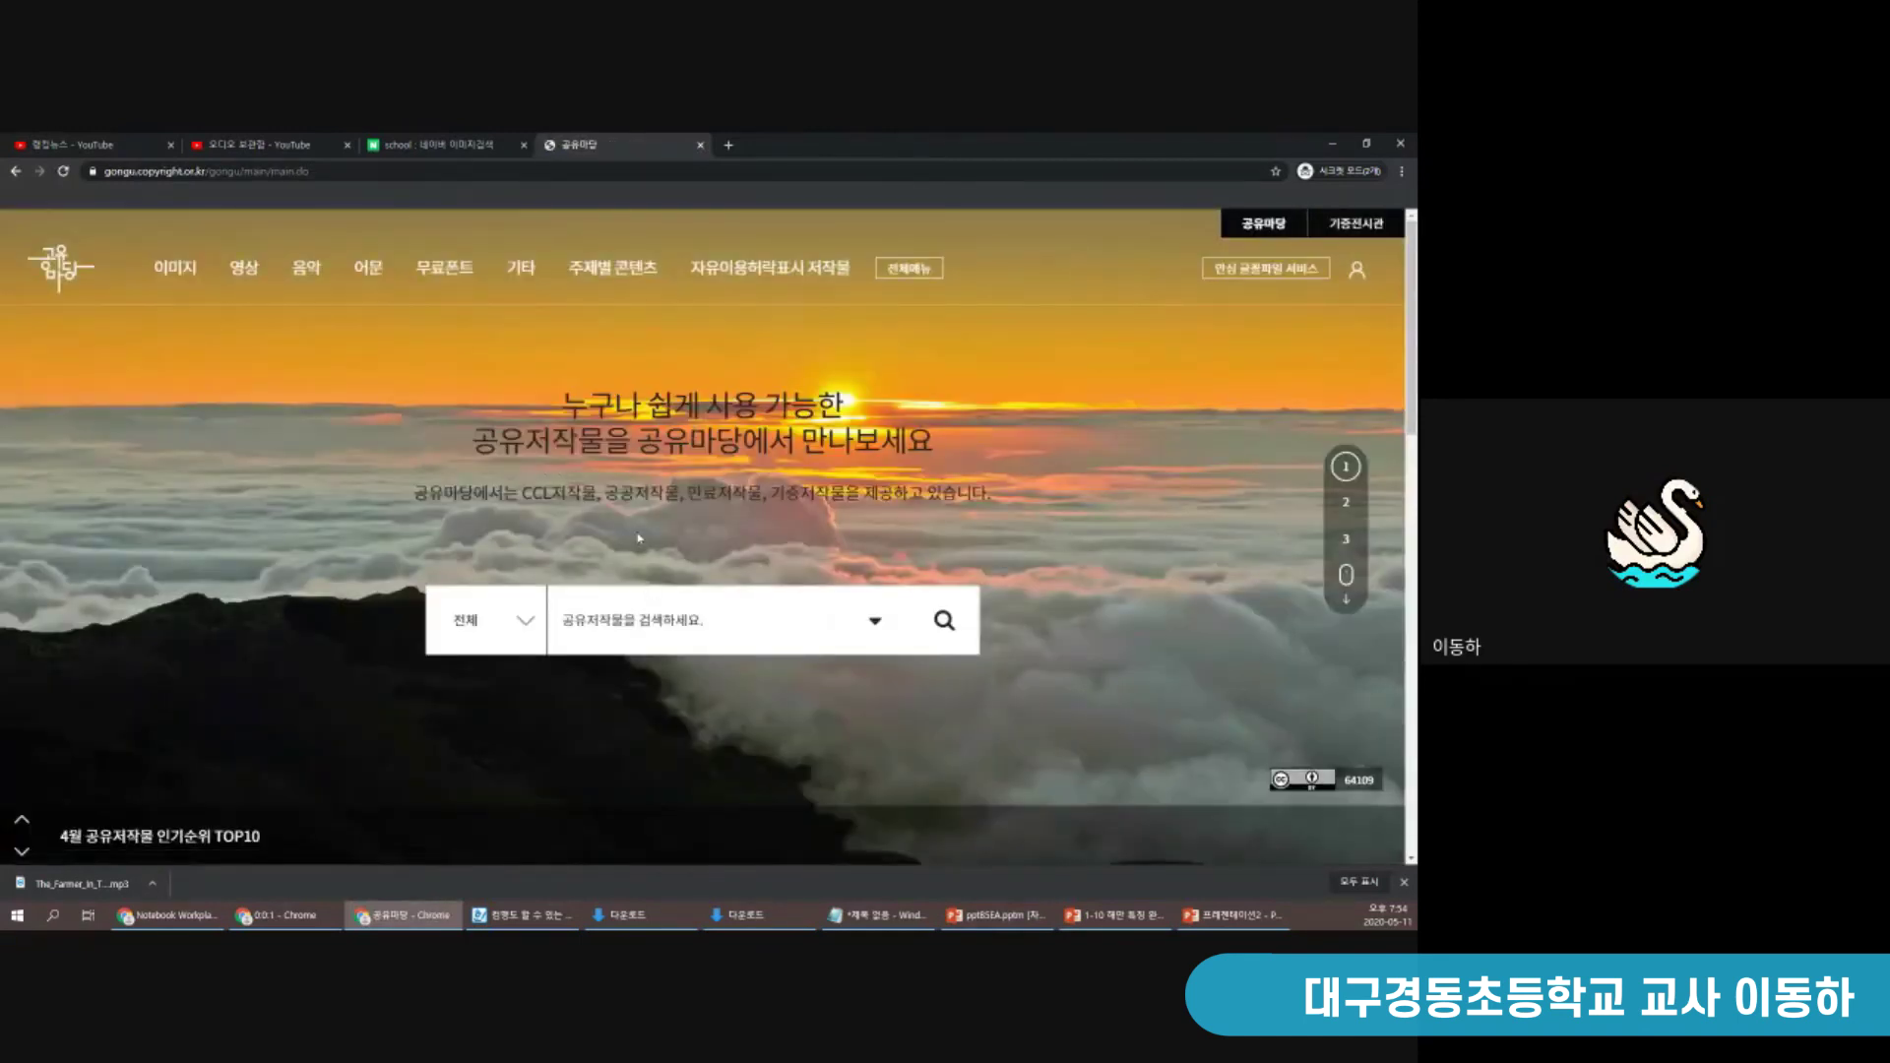
Open the 공유마당 music section and filter the tracks by the mood #드라마
left_click(307, 270)
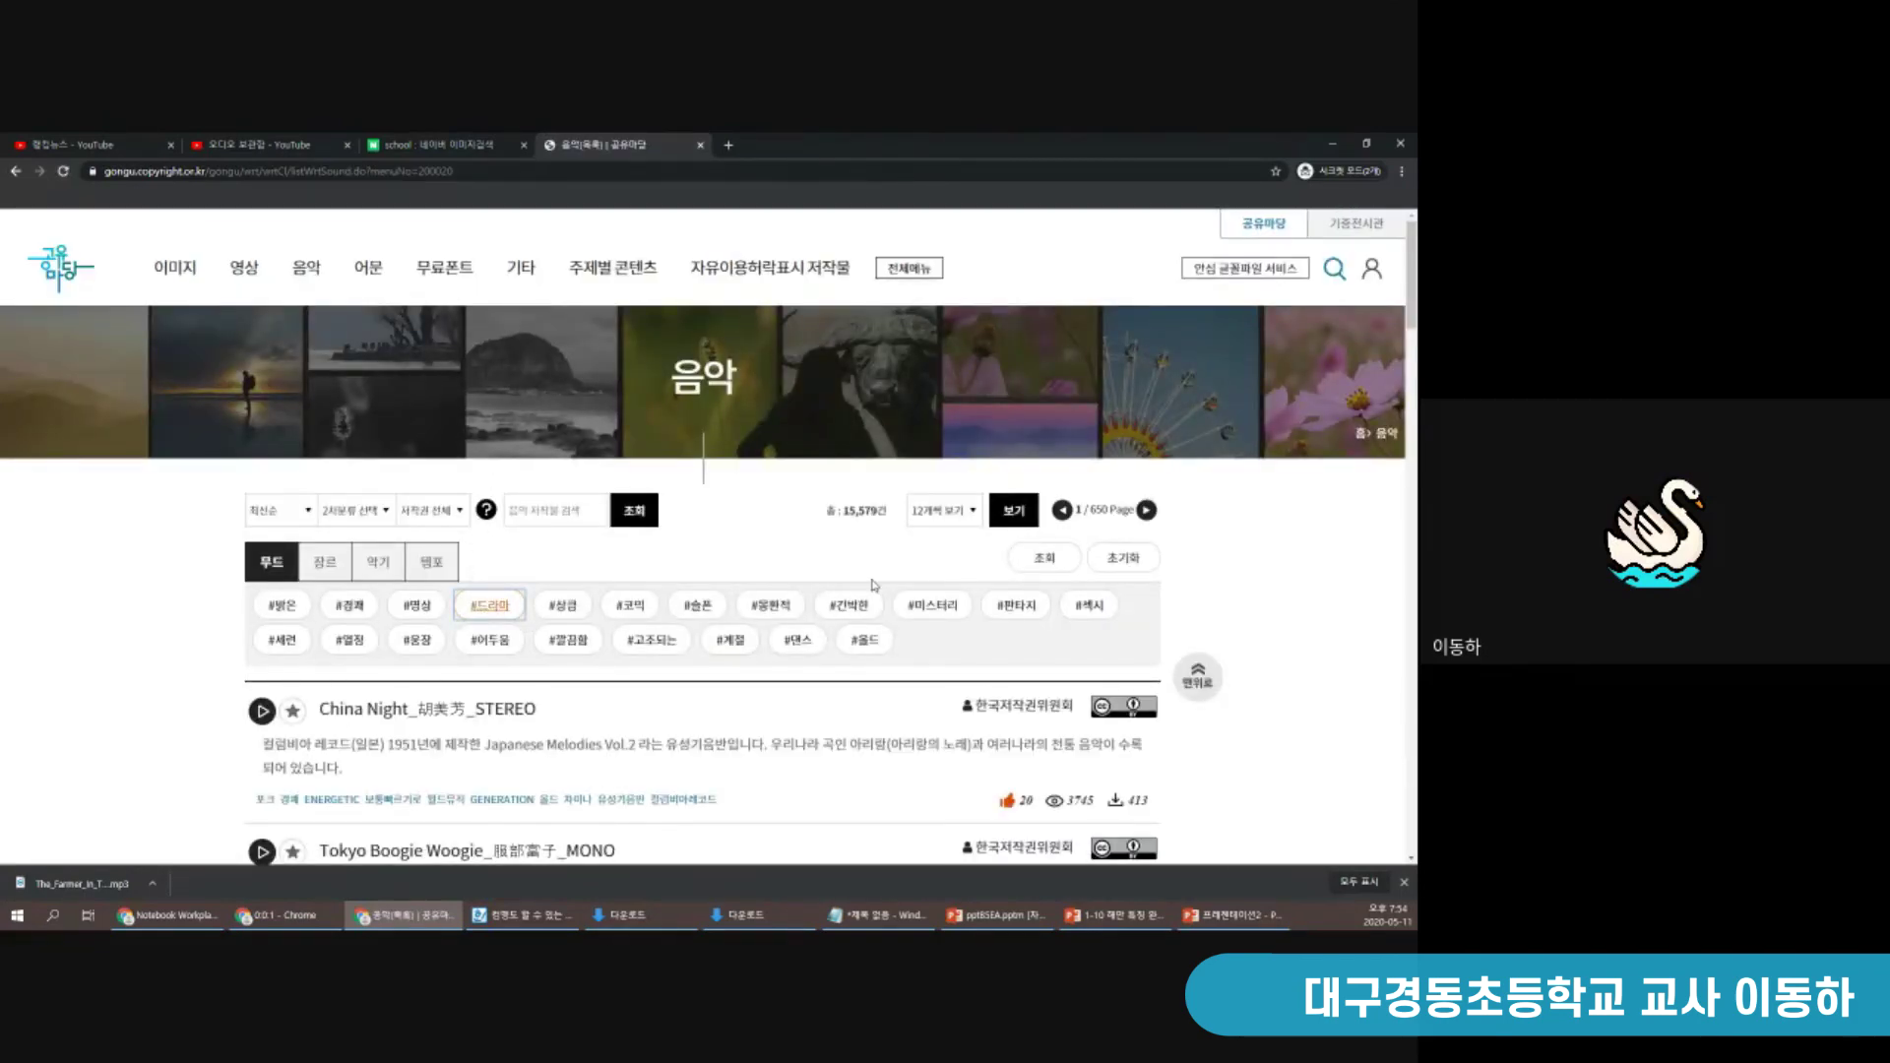
left_click(1033, 558)
scroll(398, 522, "down", 3)
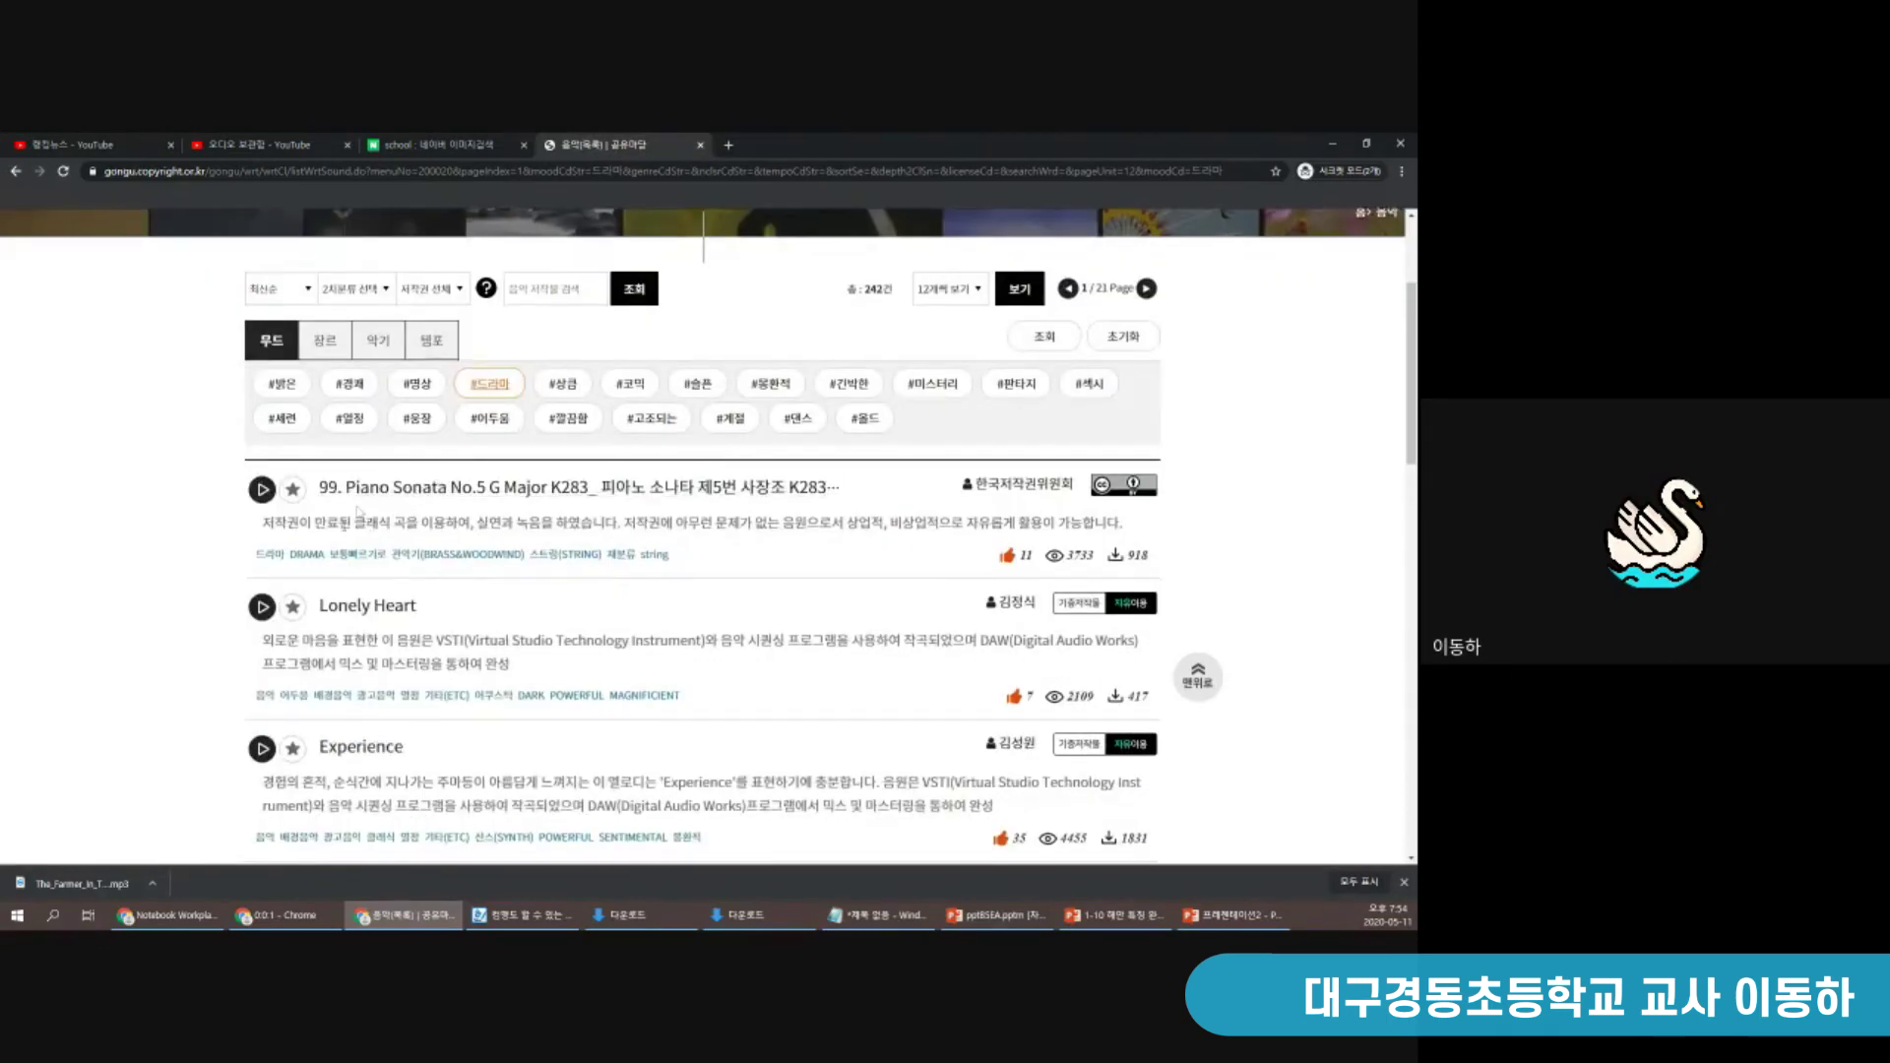
Browse the filtered #드라마 tracks, including page 8 of the list, checking their titles and licence labels
scroll(1119, 578, "down", 1)
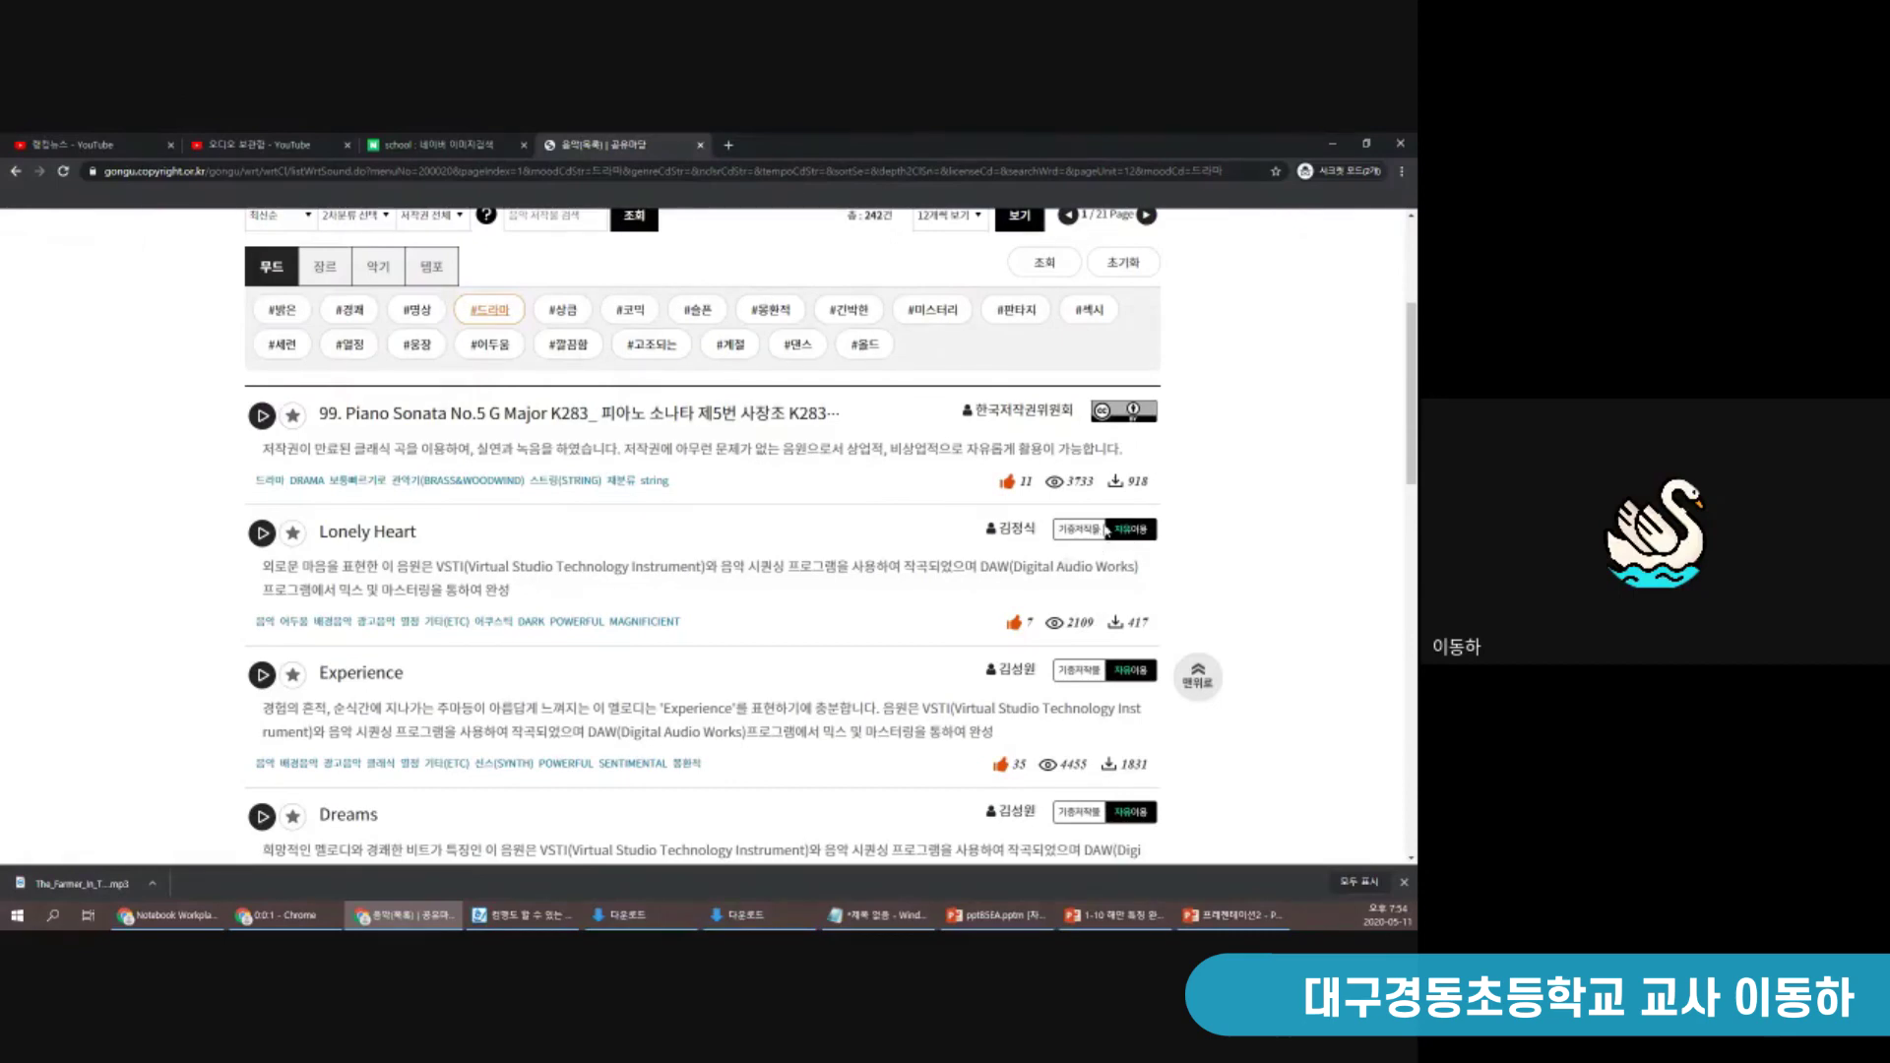
scroll(1098, 531, "down", 15)
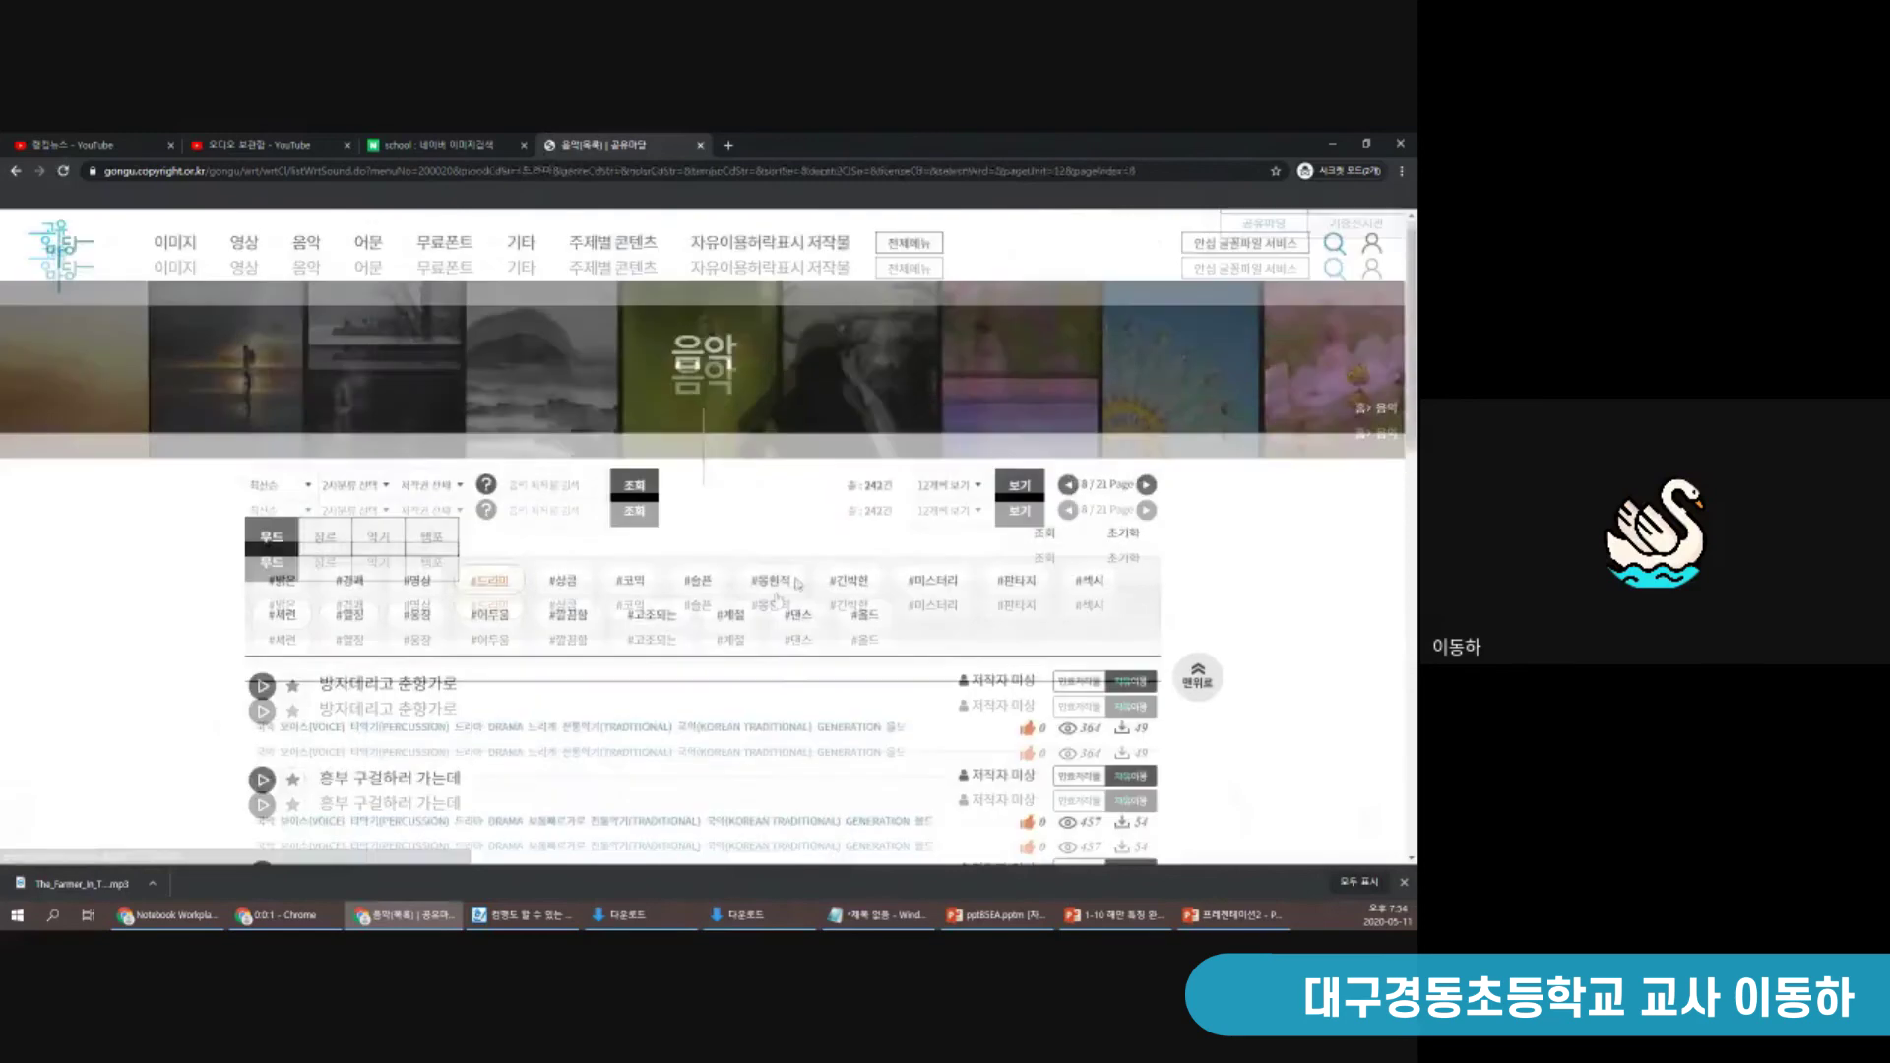
scroll(778, 590, "down", 6)
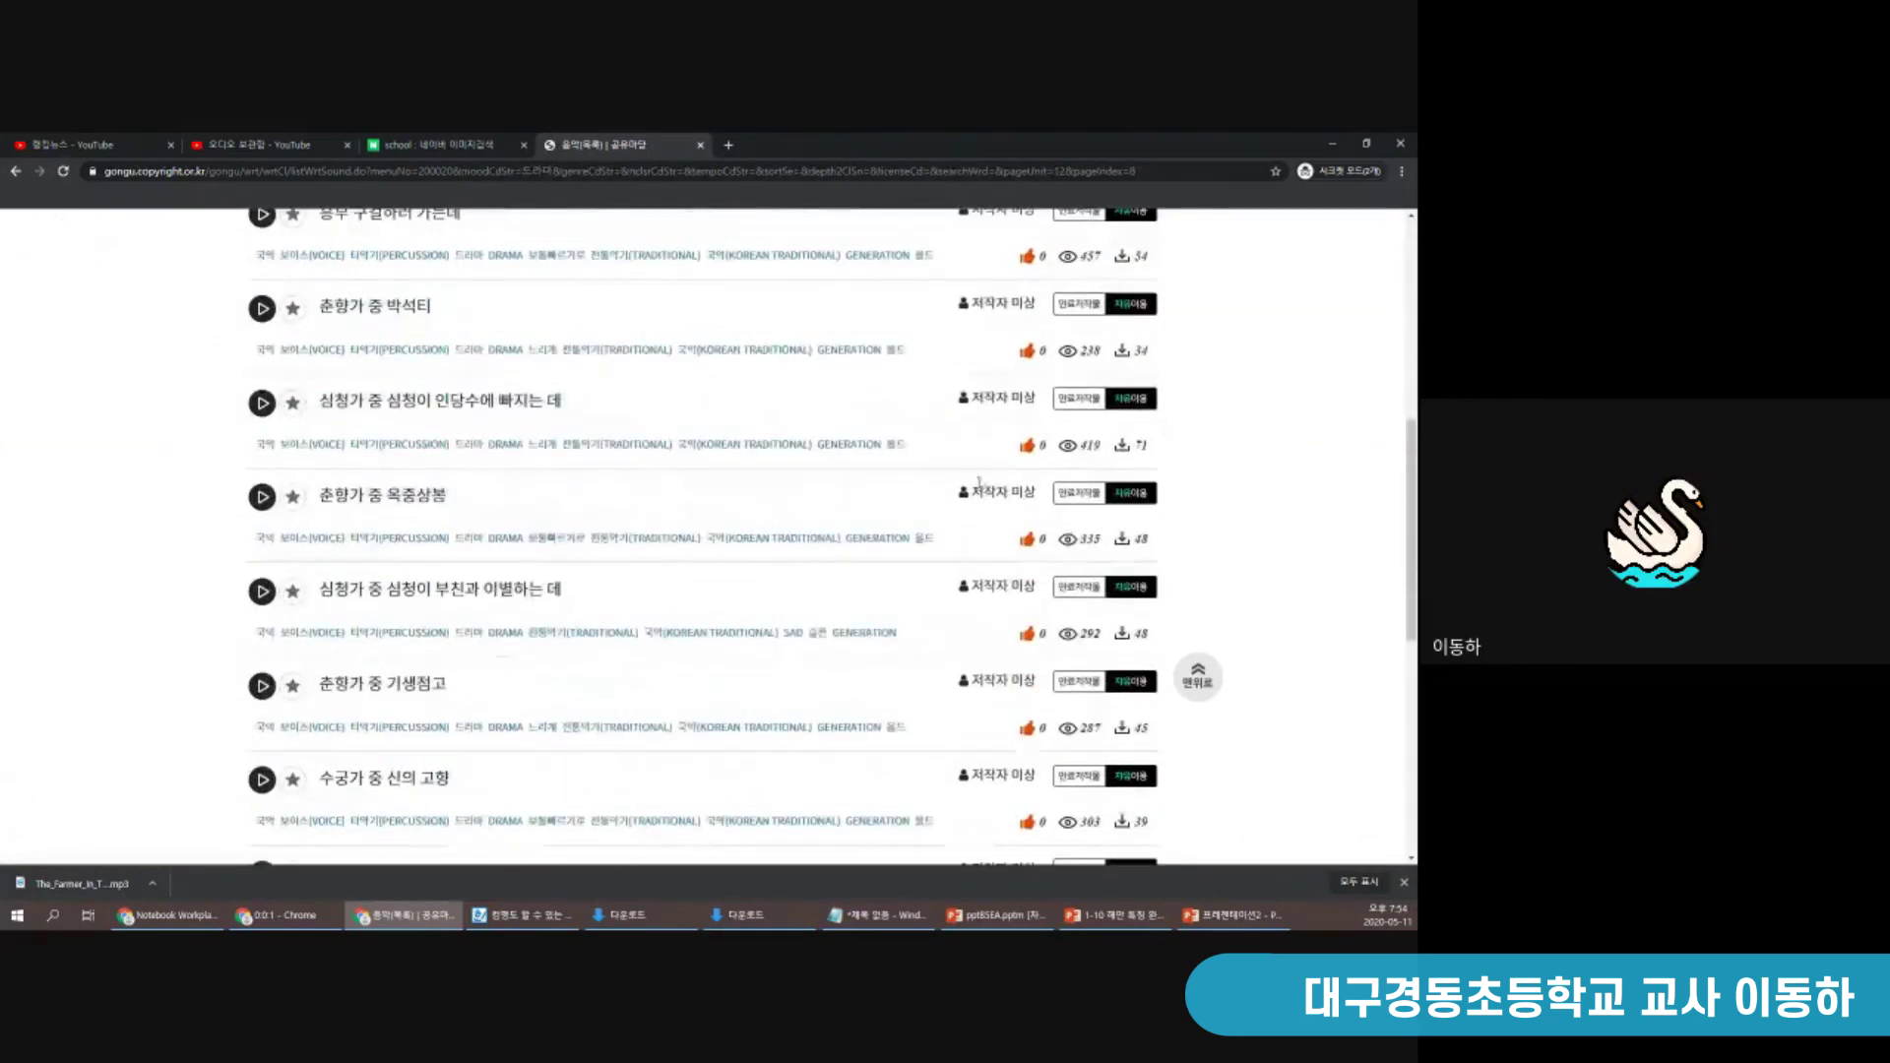
left_click(279, 498)
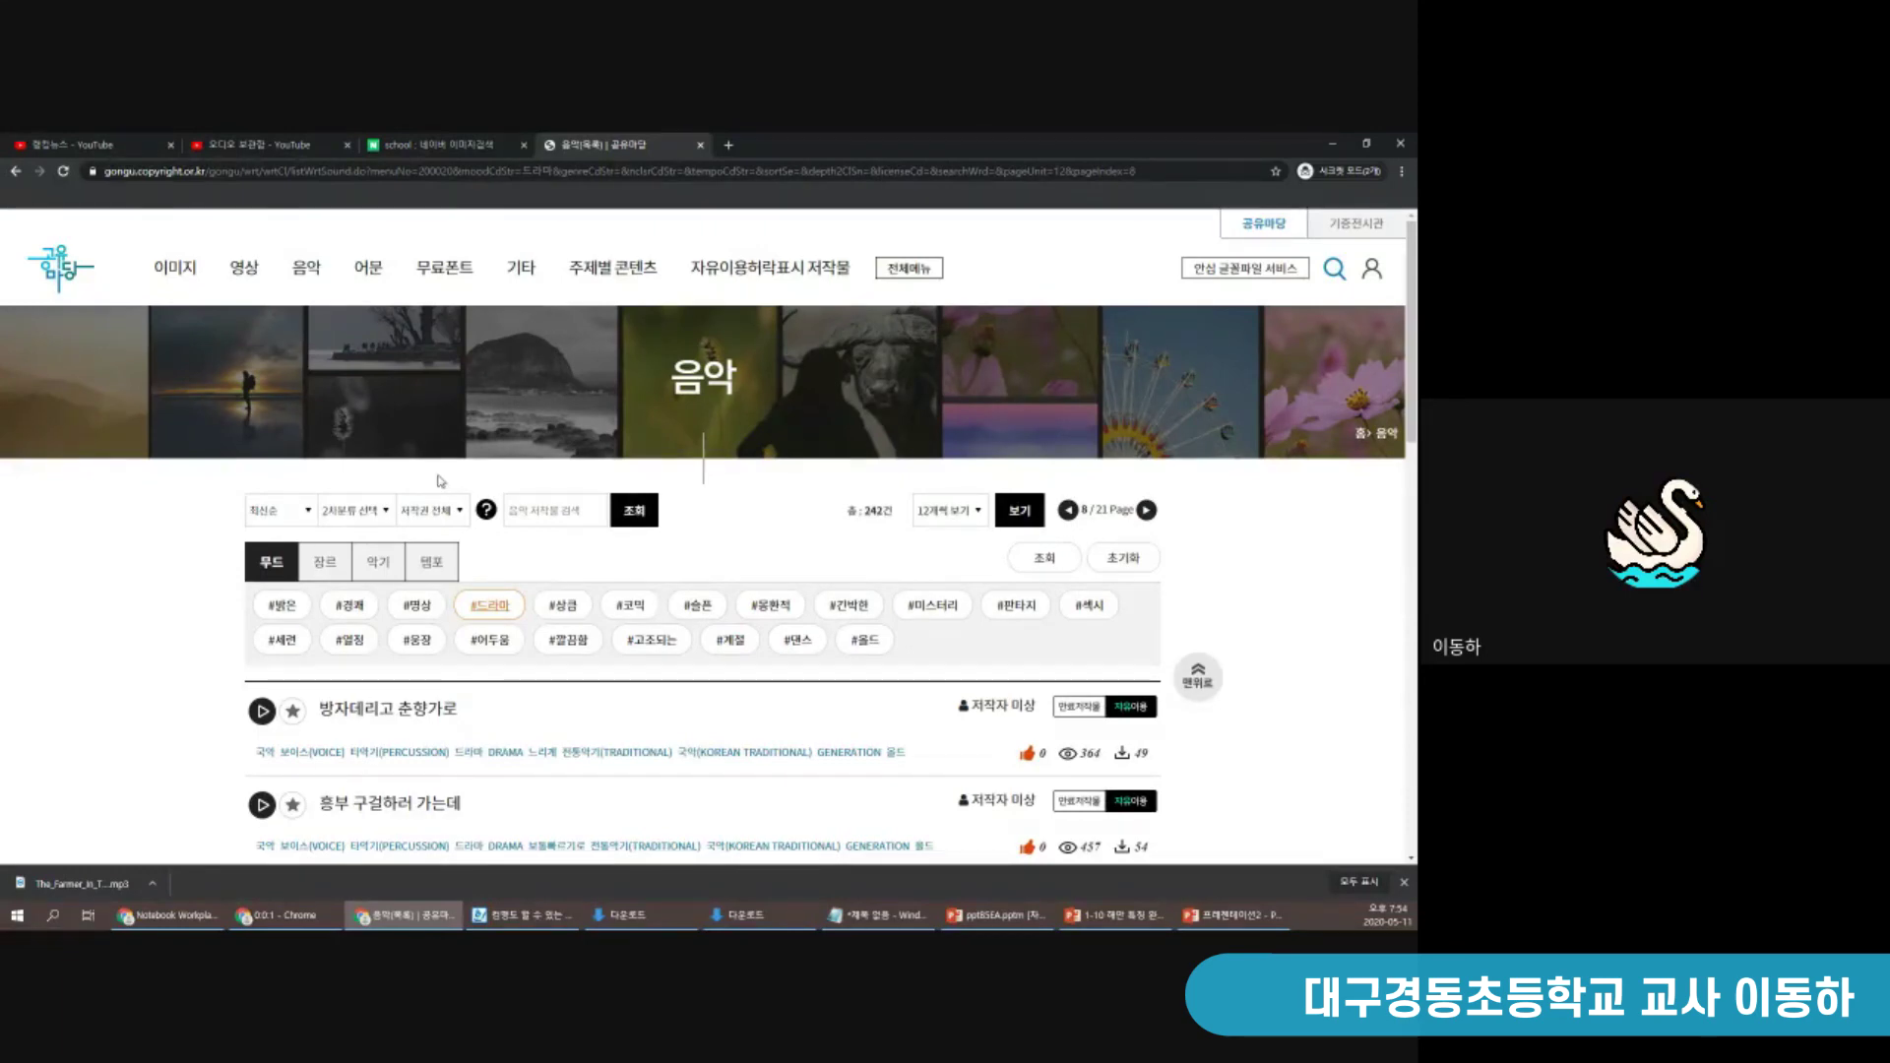
scroll(580, 448, "down", 3)
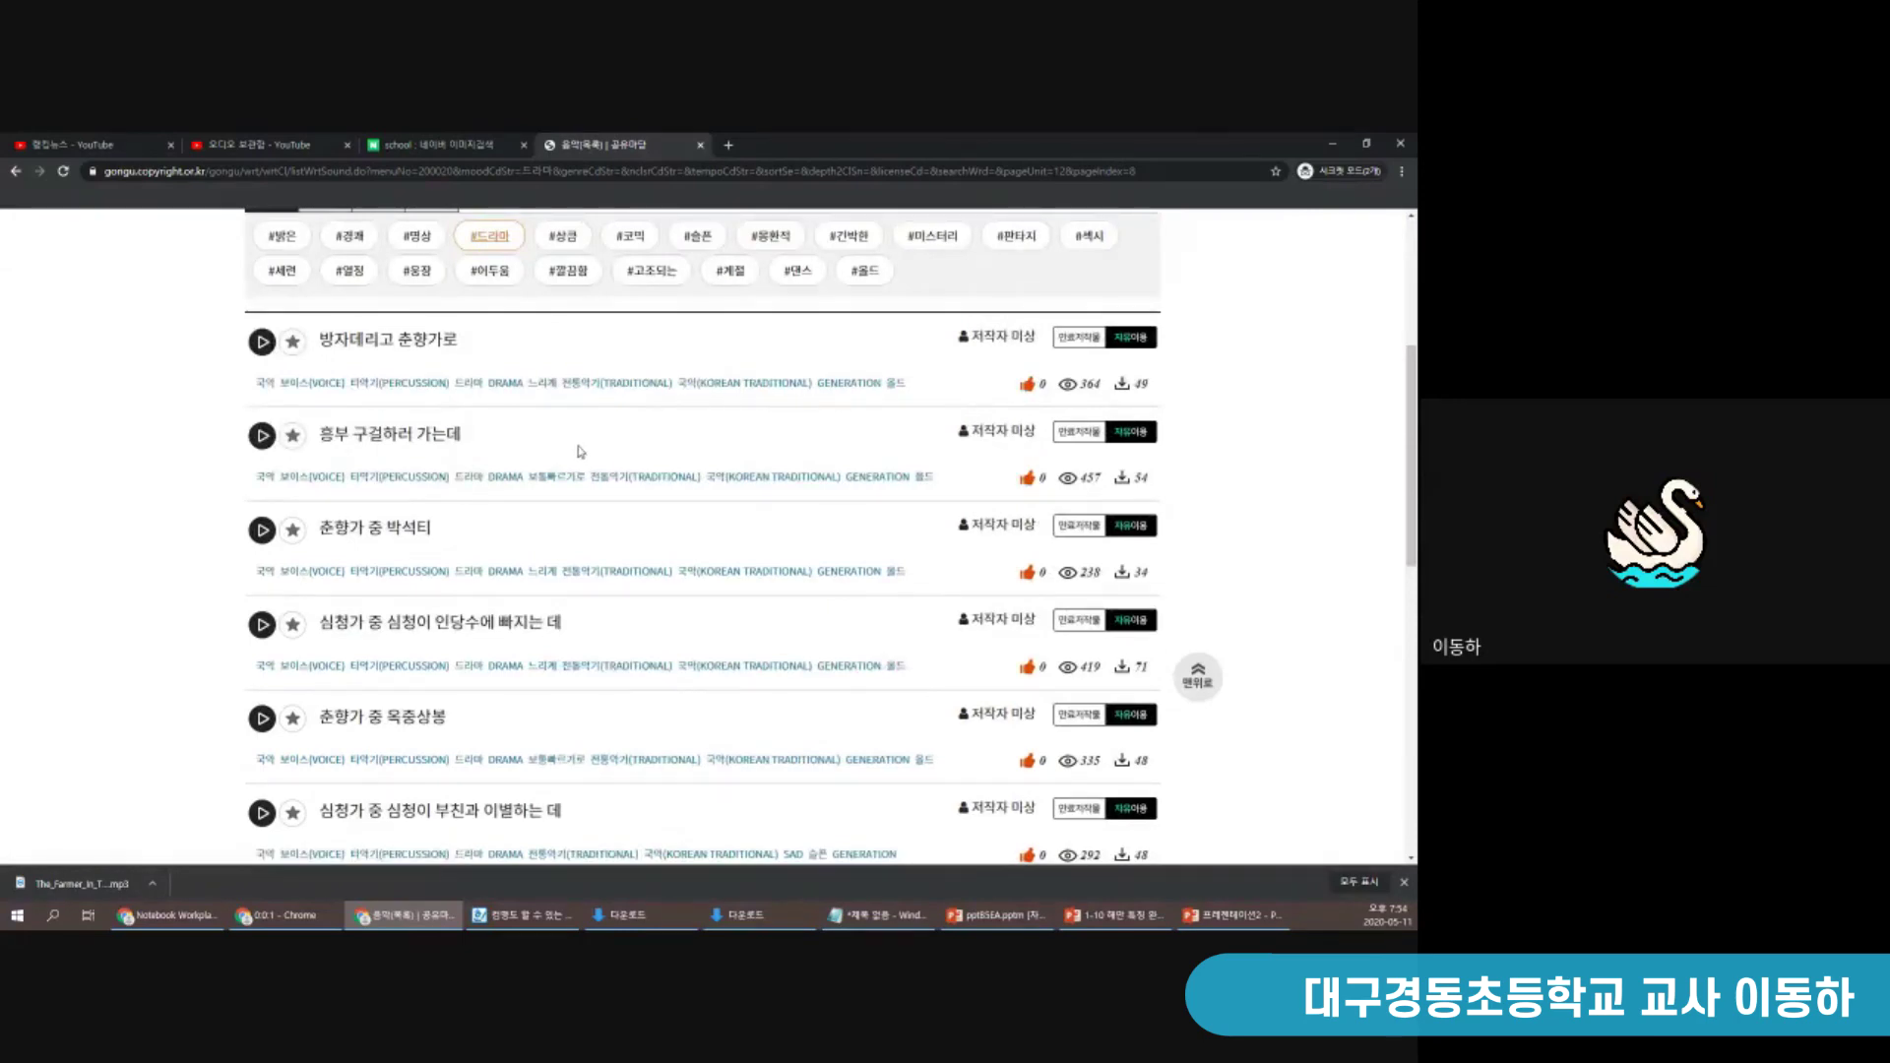
scroll(581, 454, "down", 3)
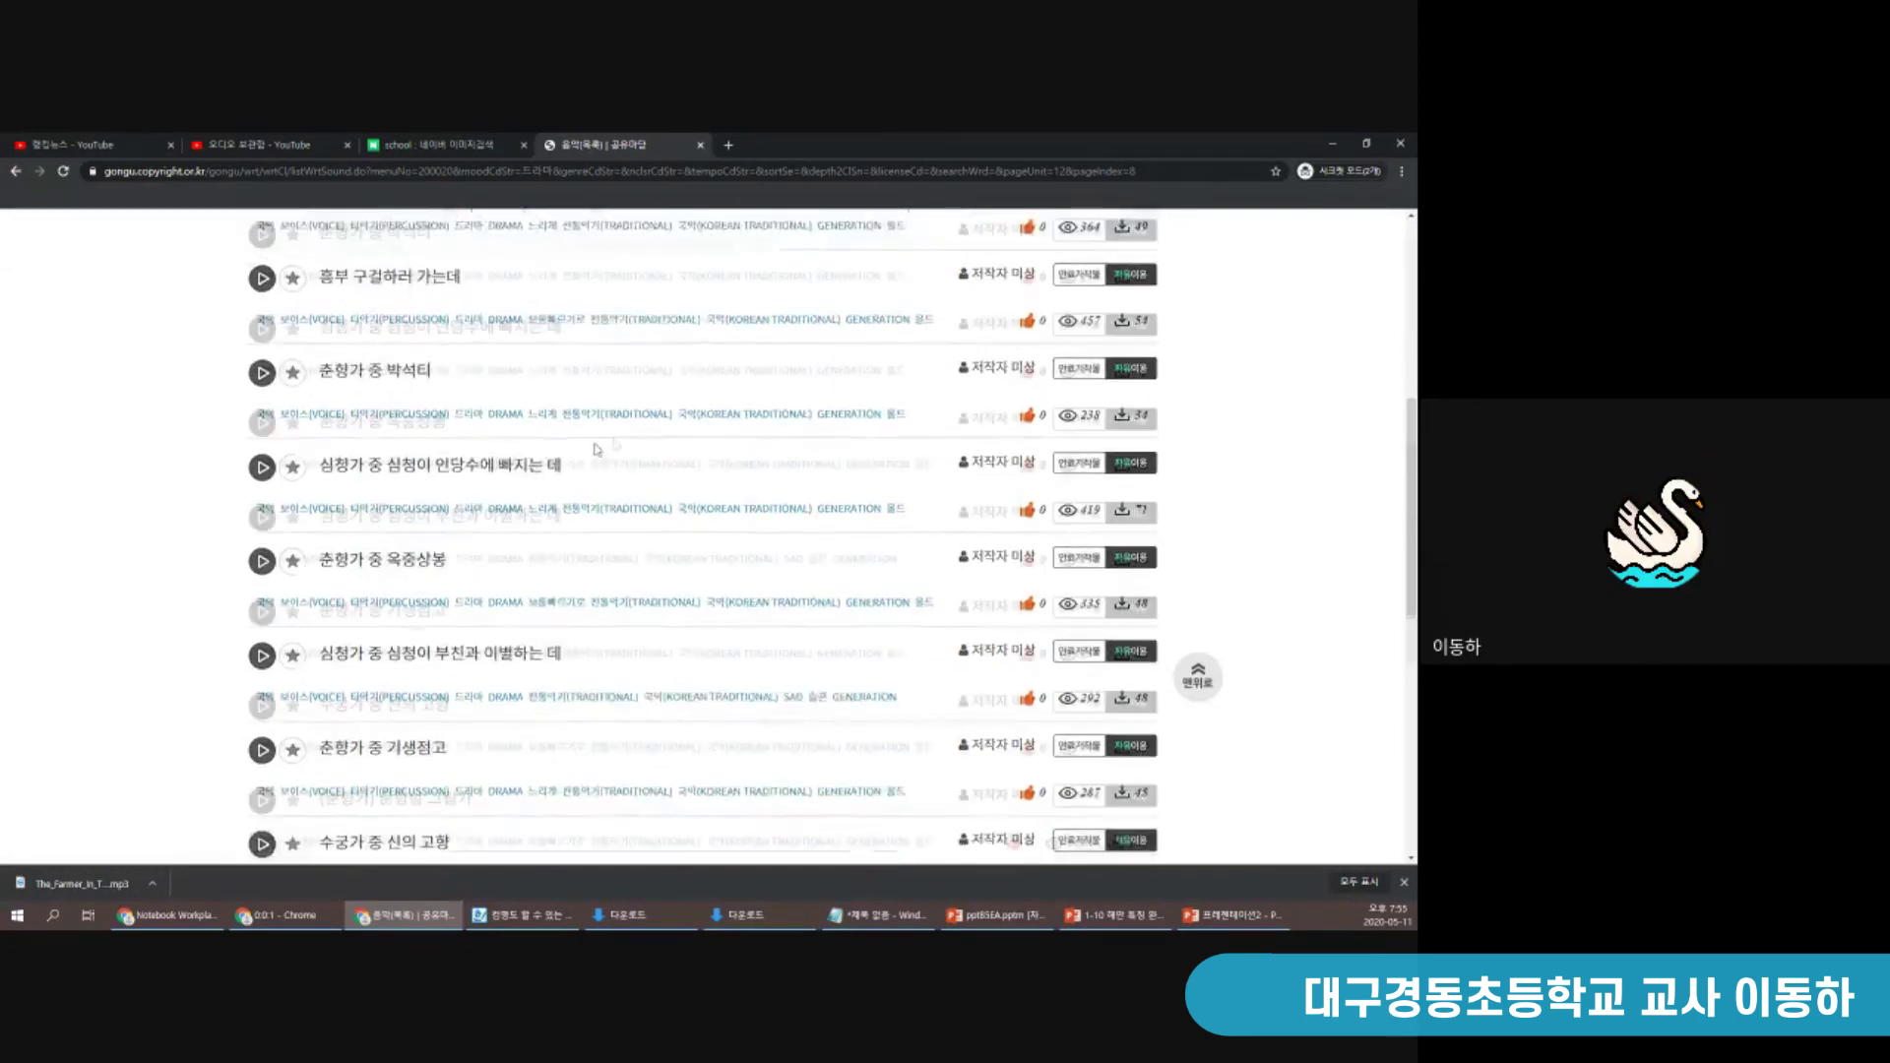
scroll(1122, 362, "up", 6)
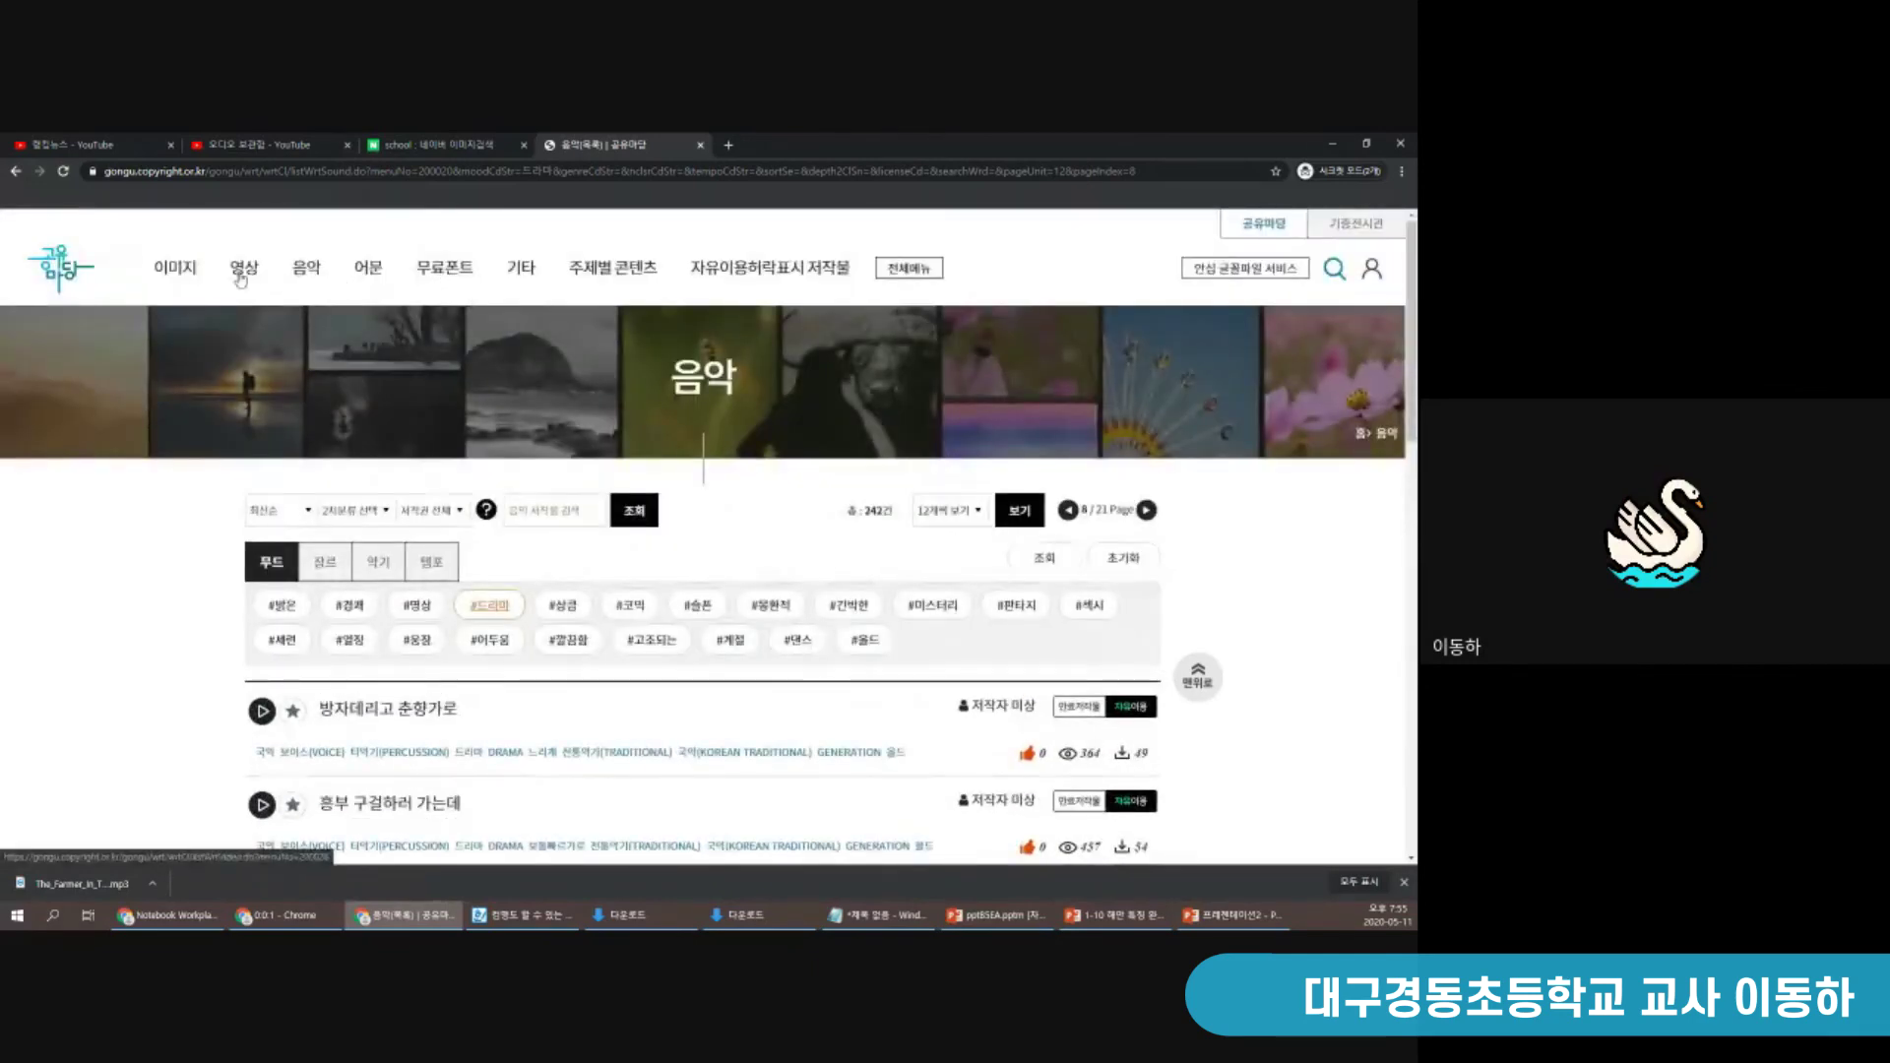
Return to the 공유마당 main page, view its curation section and minimize that browser window
left_click(82, 279)
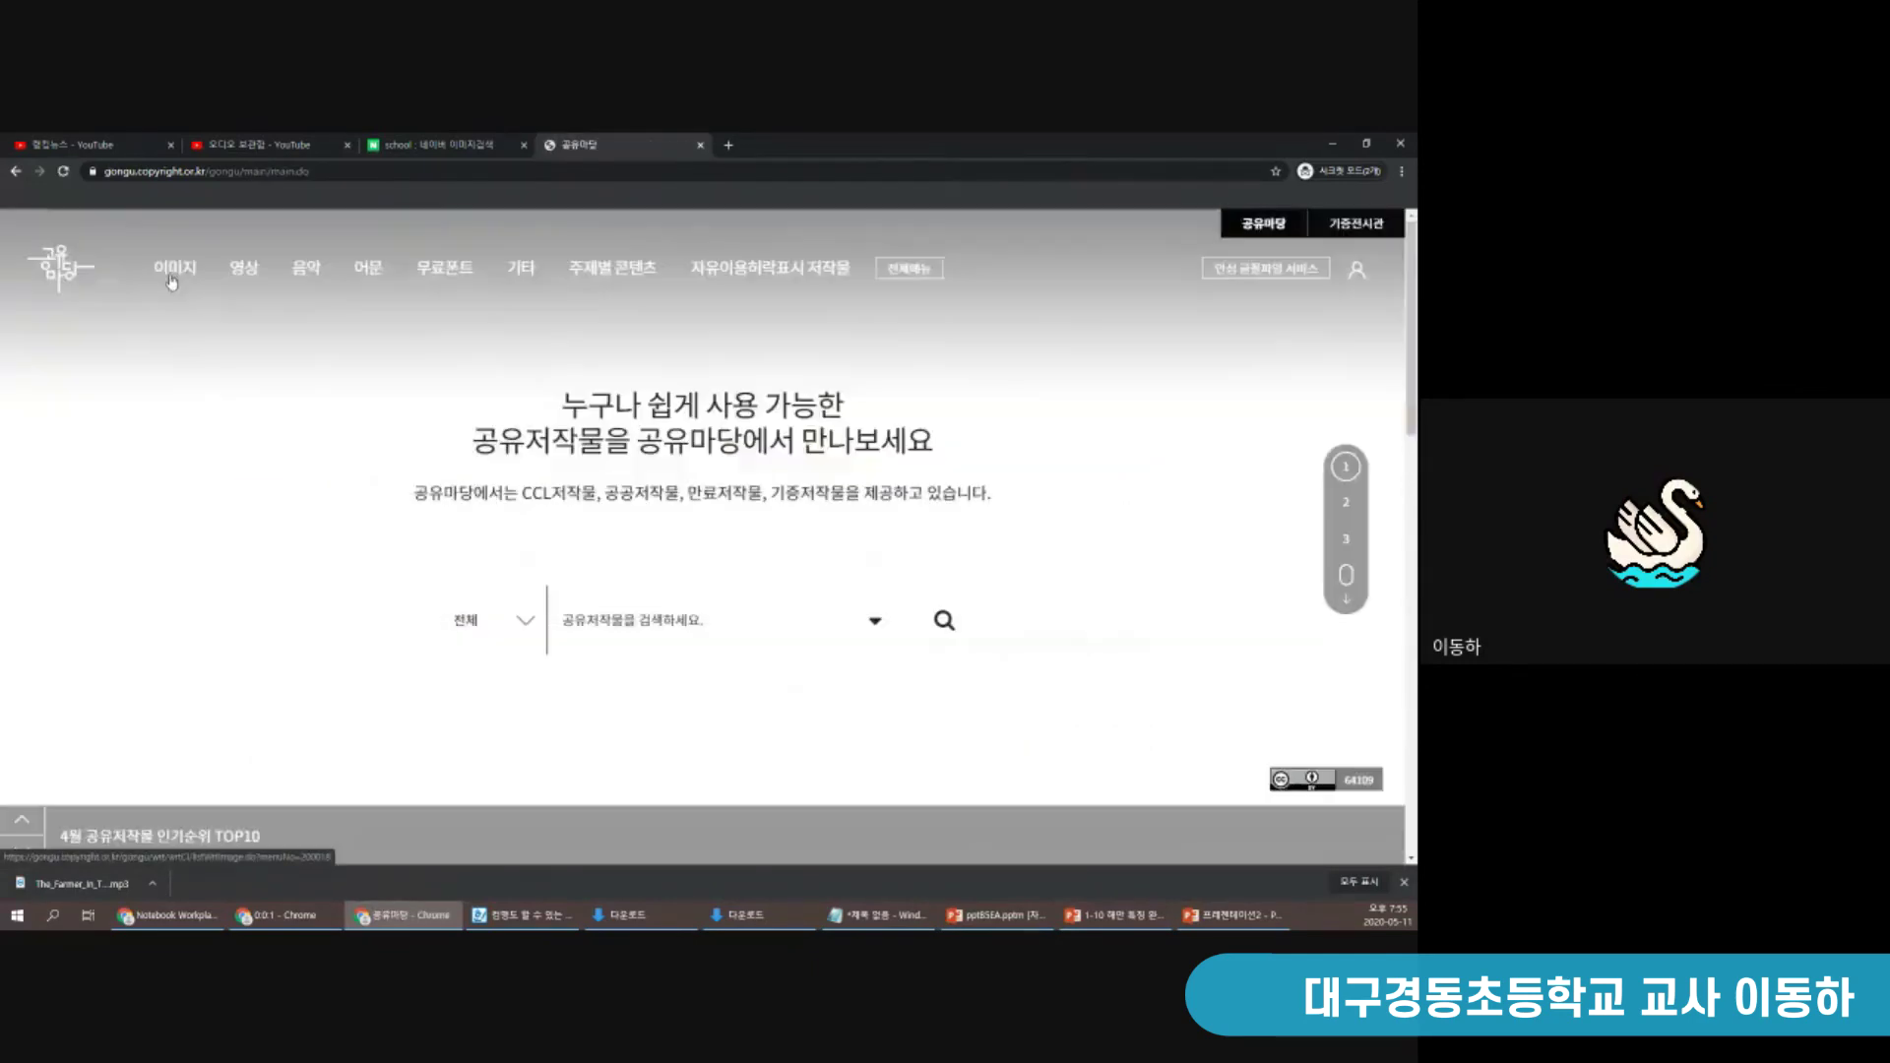
scroll(679, 451, "down", 1)
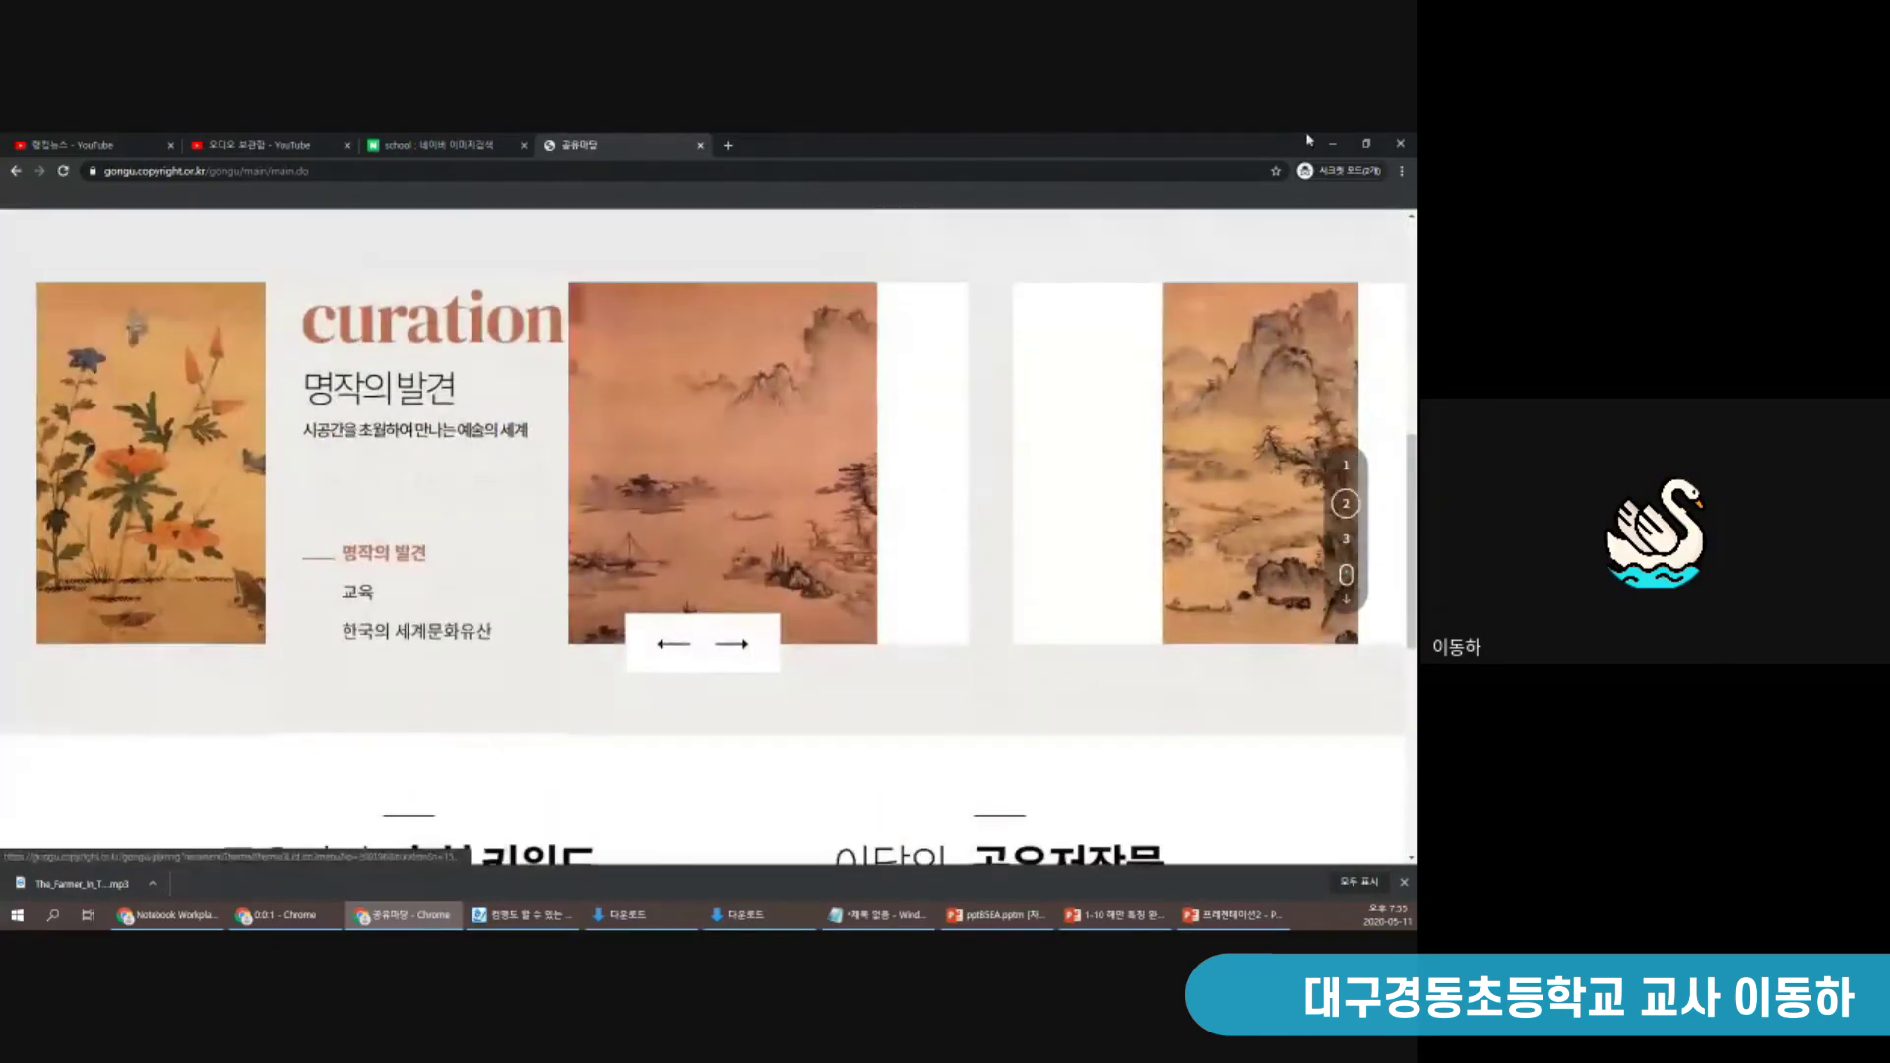
left_click(1335, 143)
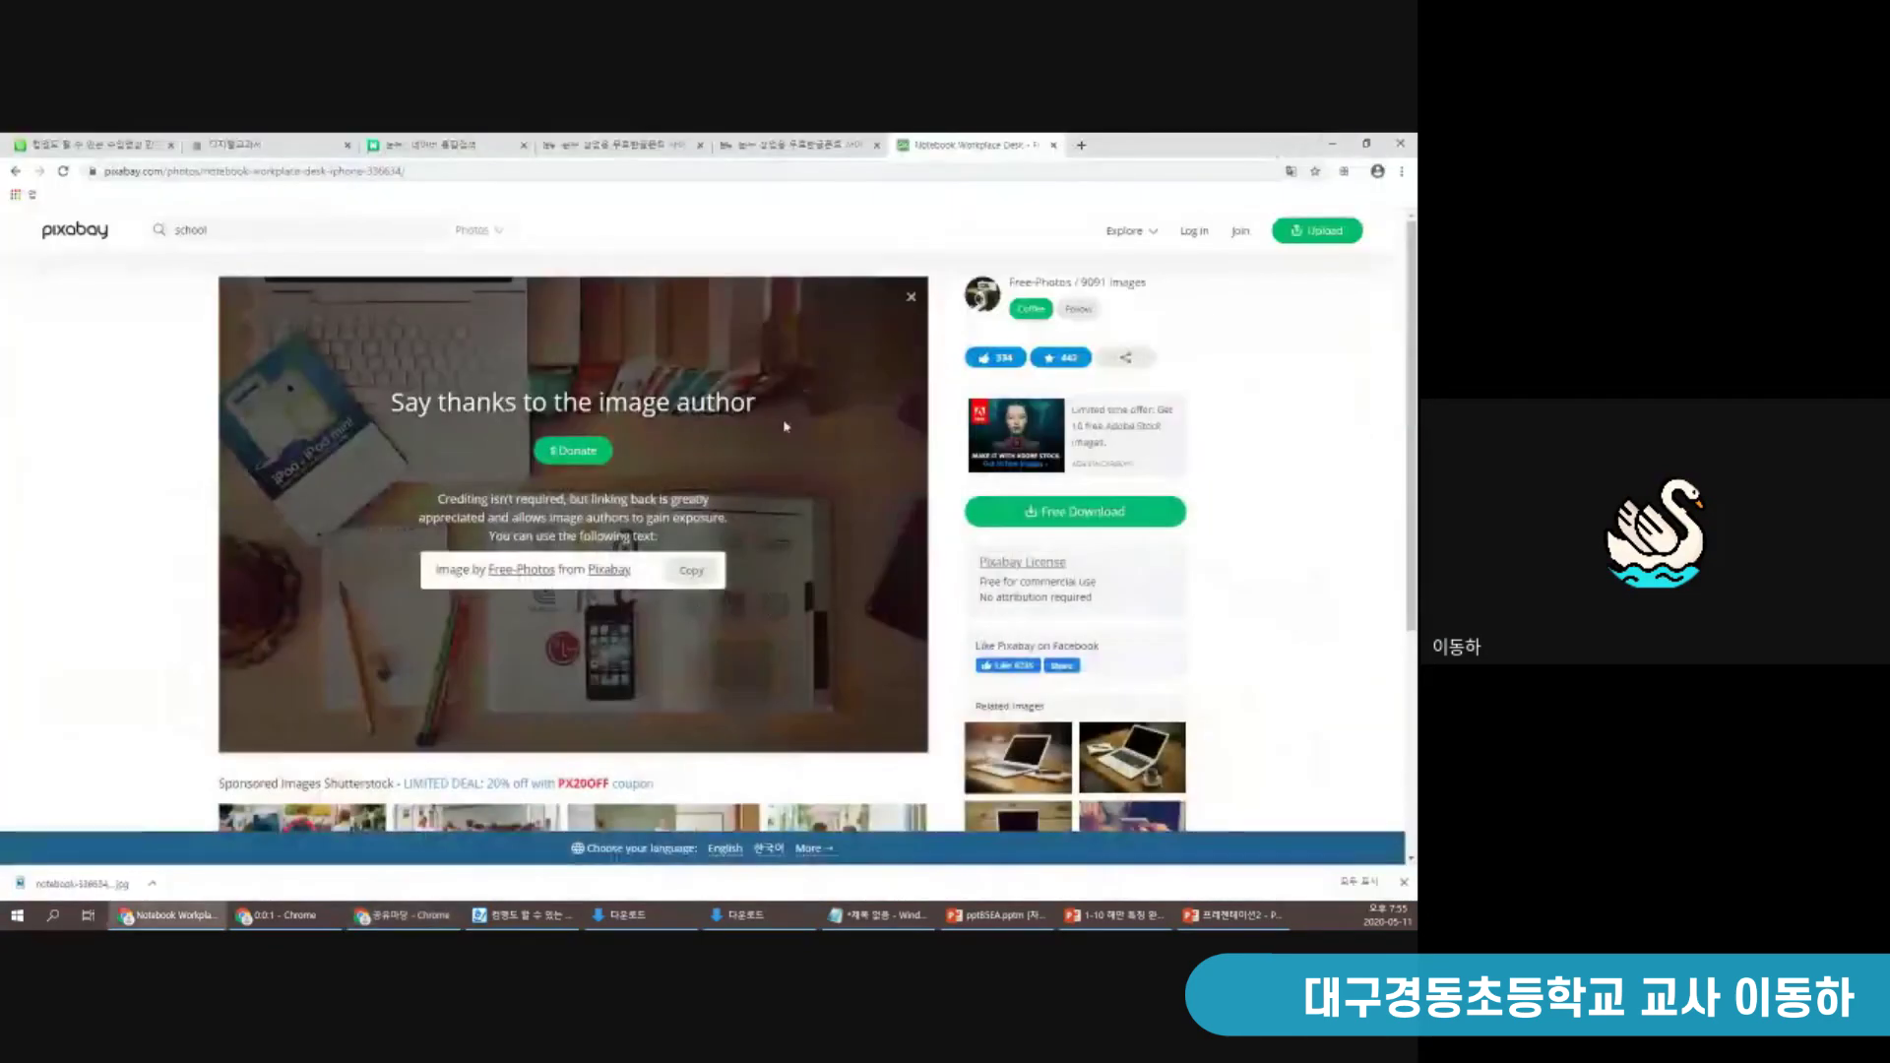
Switch to PowerPoint and bring up the presentation 1-10 해안 특징 완성본
left_click(1030, 917)
left_click(1113, 916)
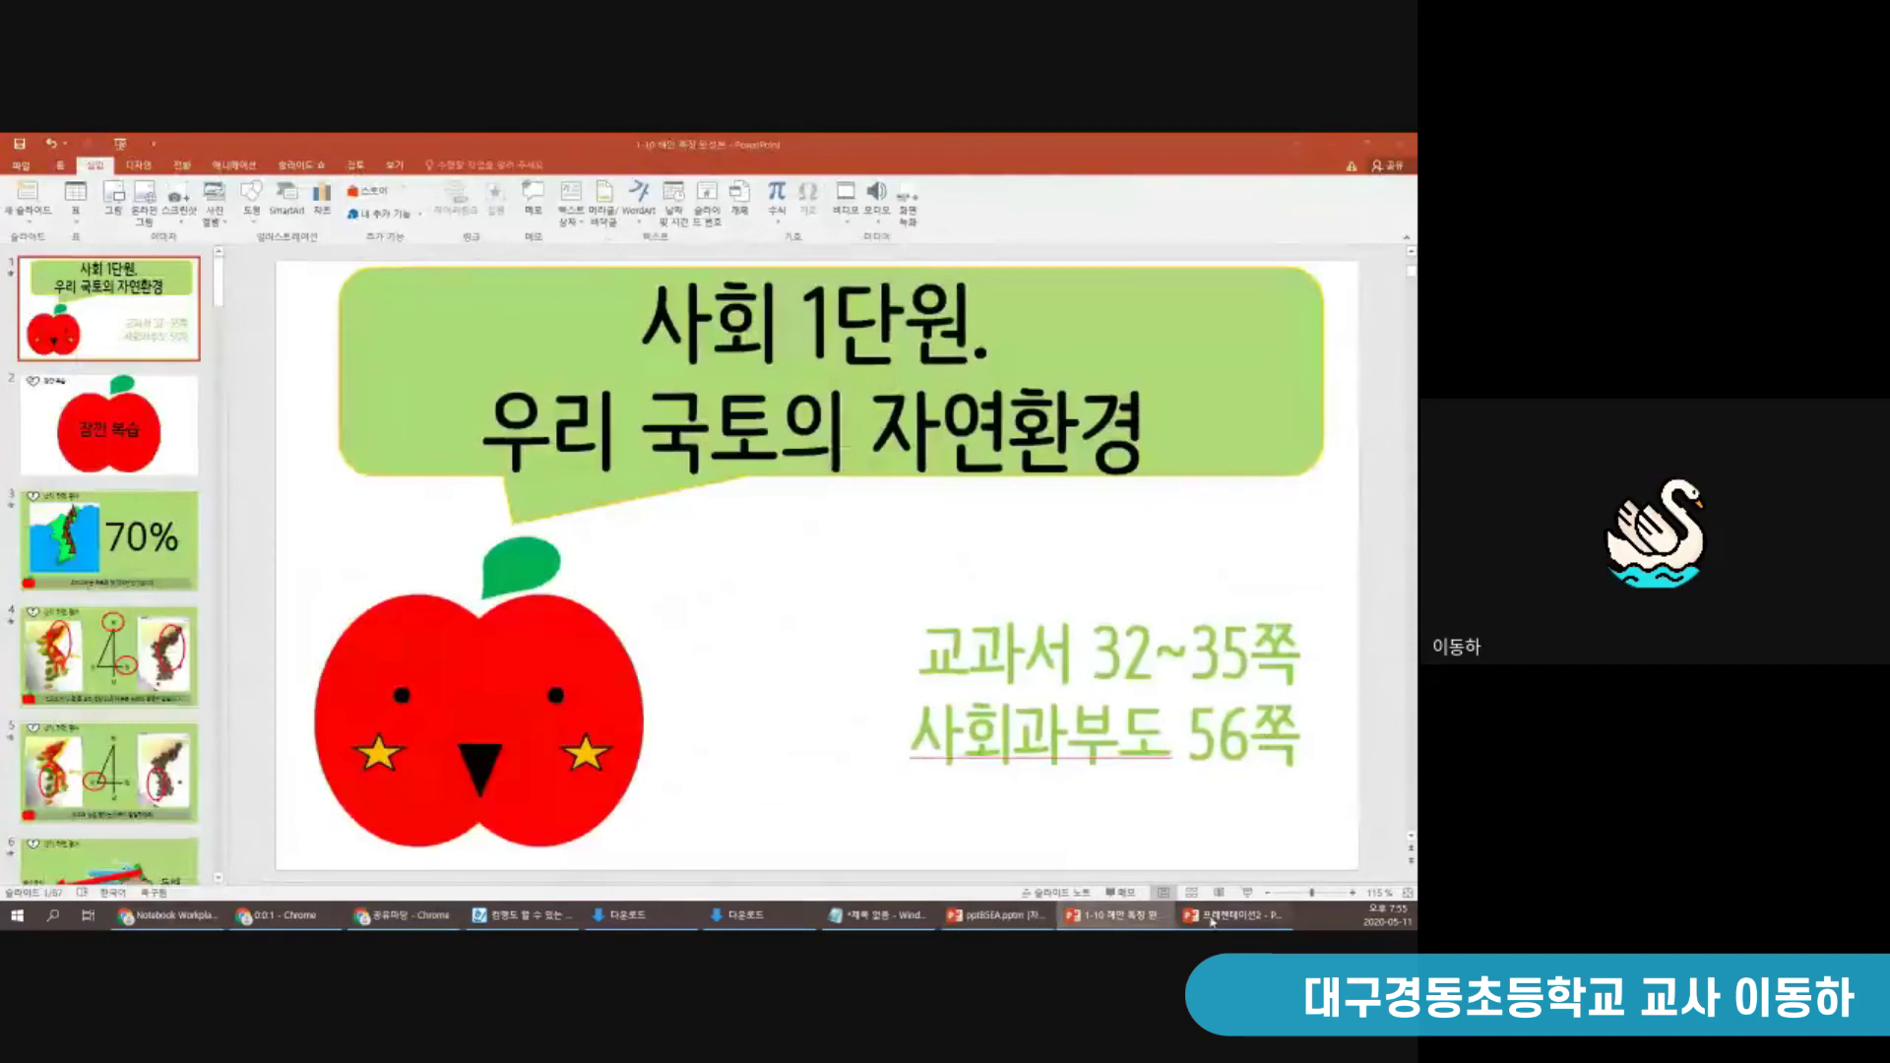
left_click(1230, 916)
left_click(1112, 915)
Look through the social studies lesson slides from the 잠깐 복습 slide to the terrain-use slides, and return to the title slide
left_click(163, 415)
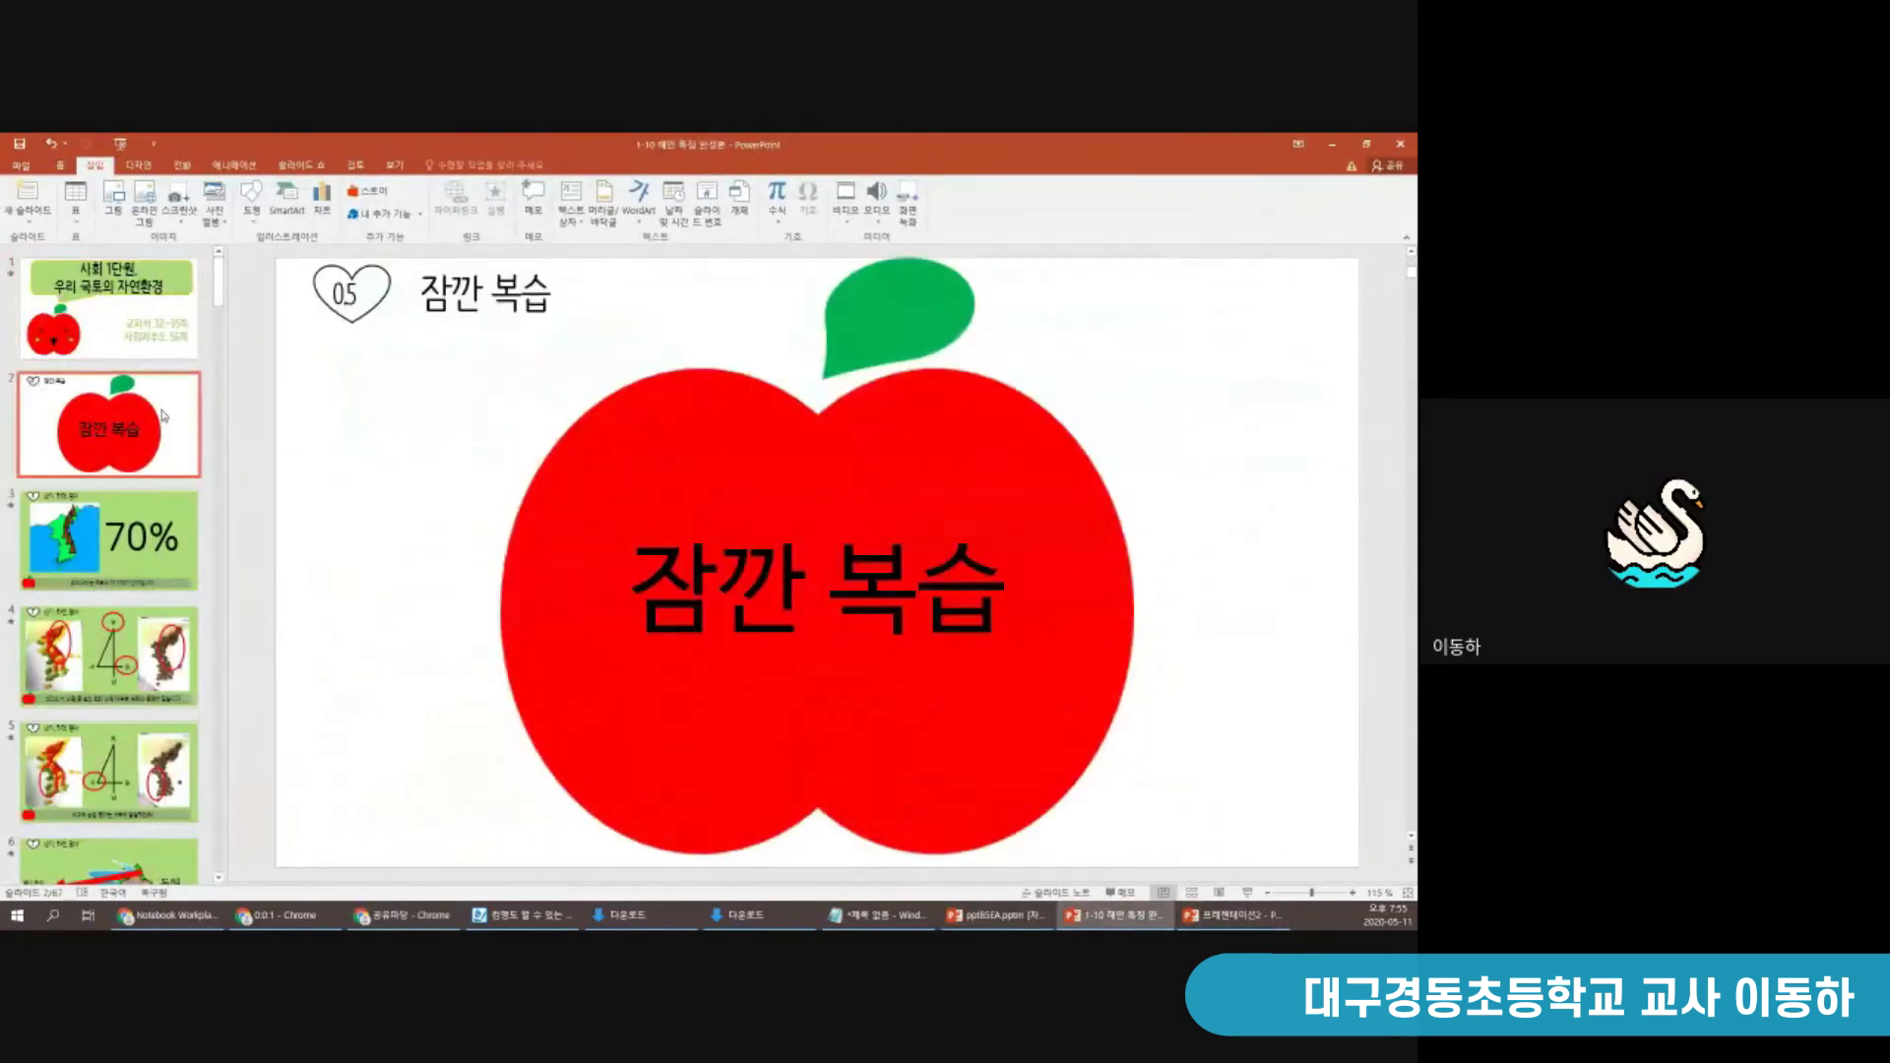
key("Down")
key("Down")
key("Down")
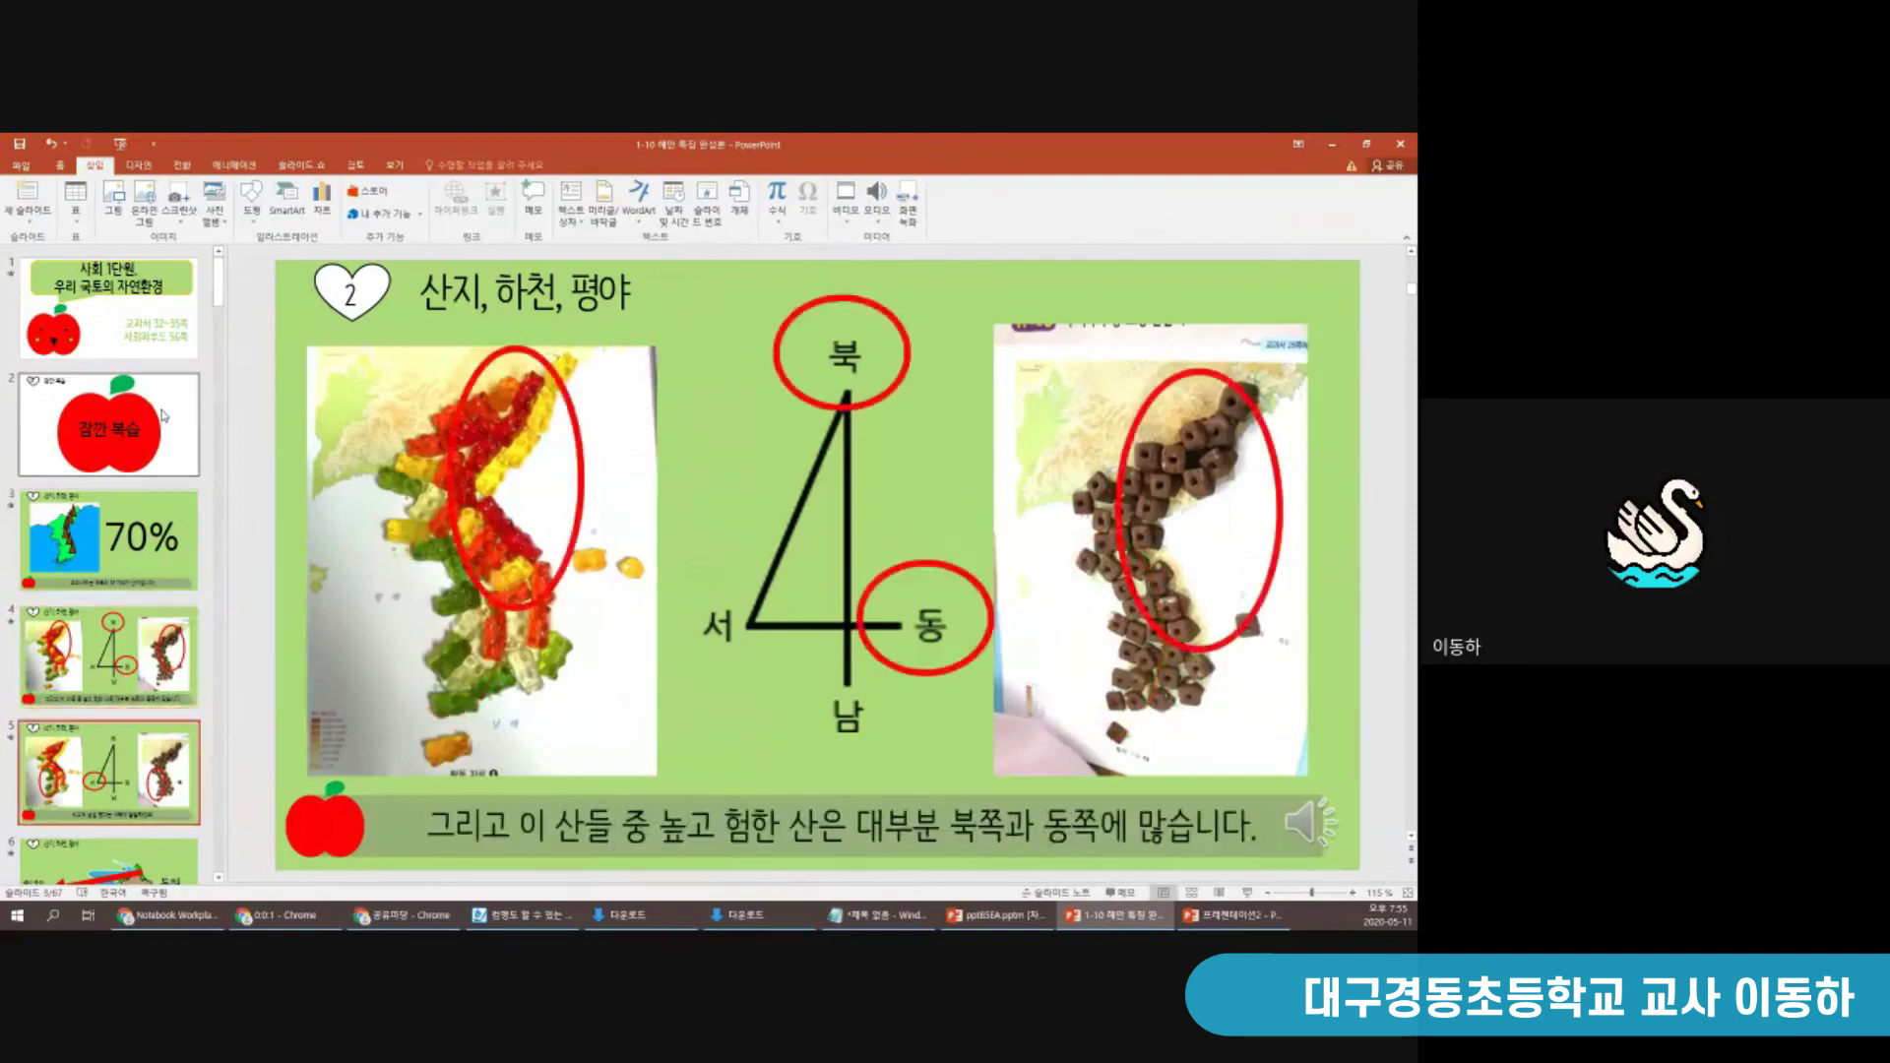
key("Down")
key("Down")
key("Down")
key("Down")
key("Down")
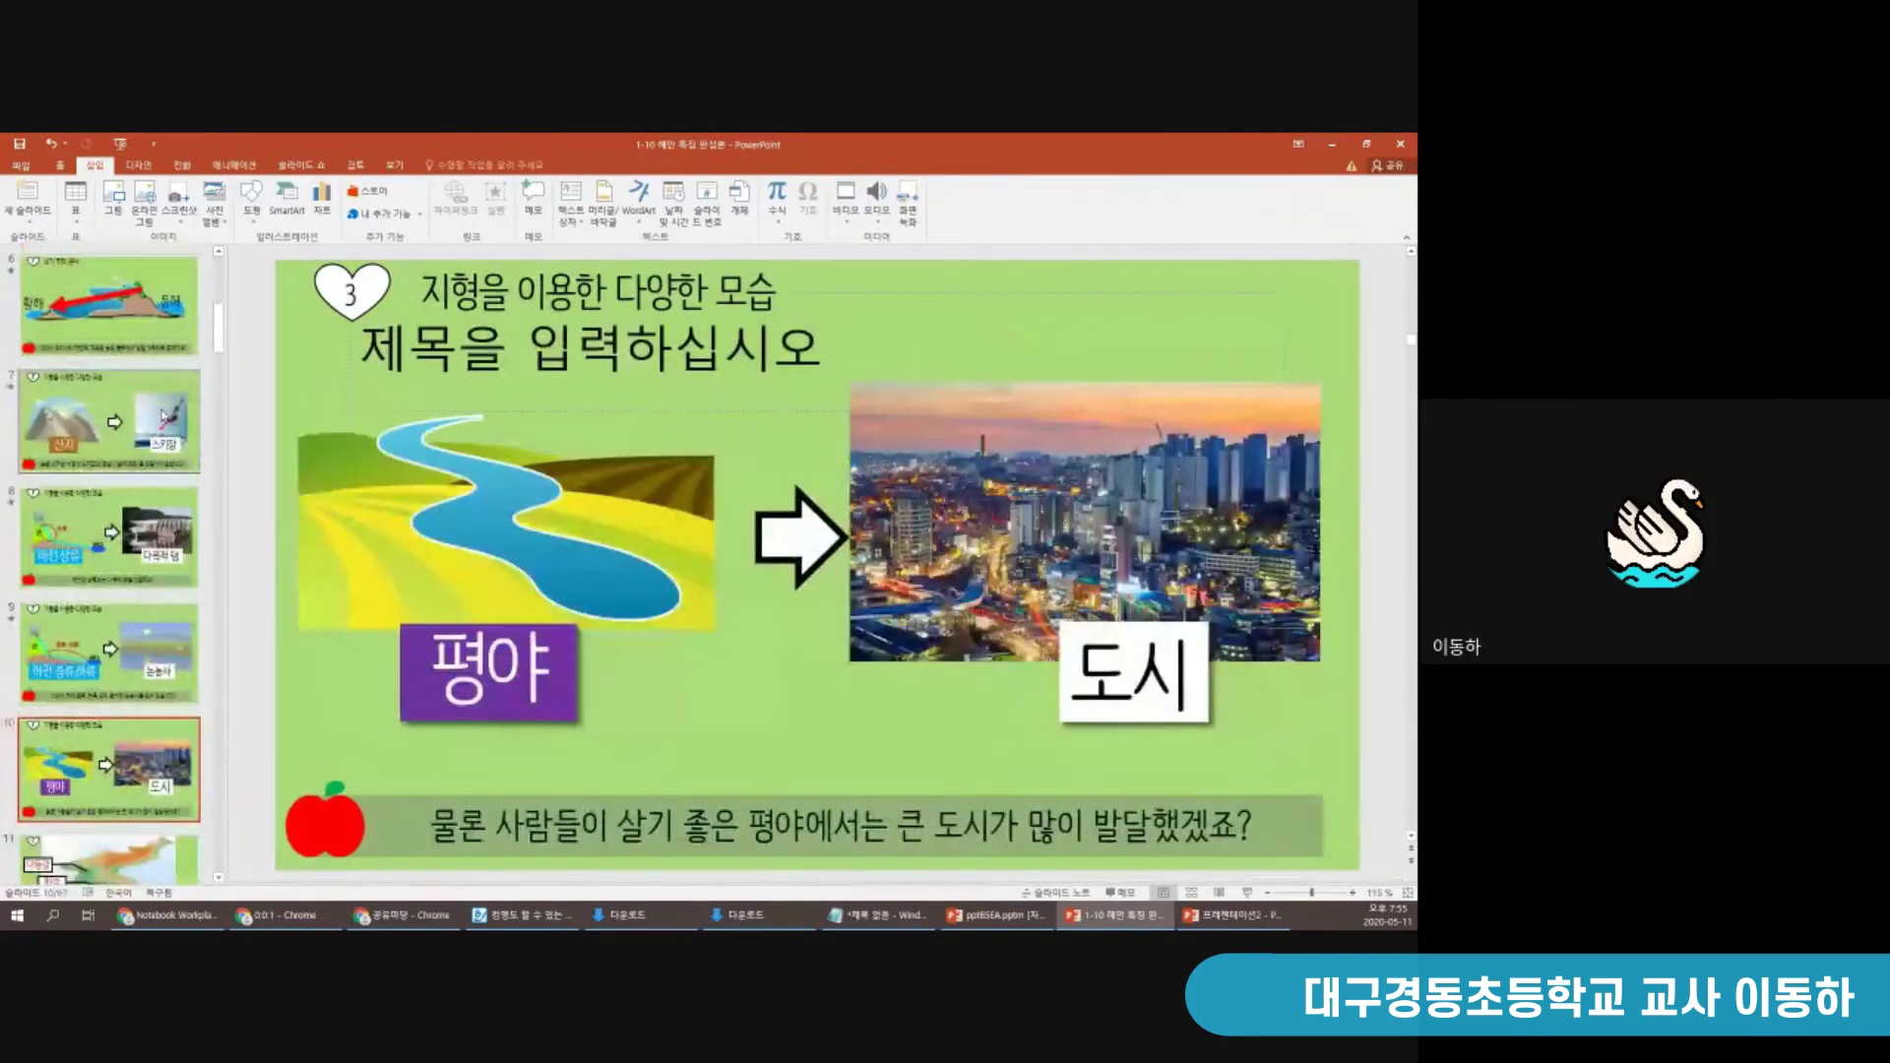
key("Down")
key("Up")
key("Up")
key("Up")
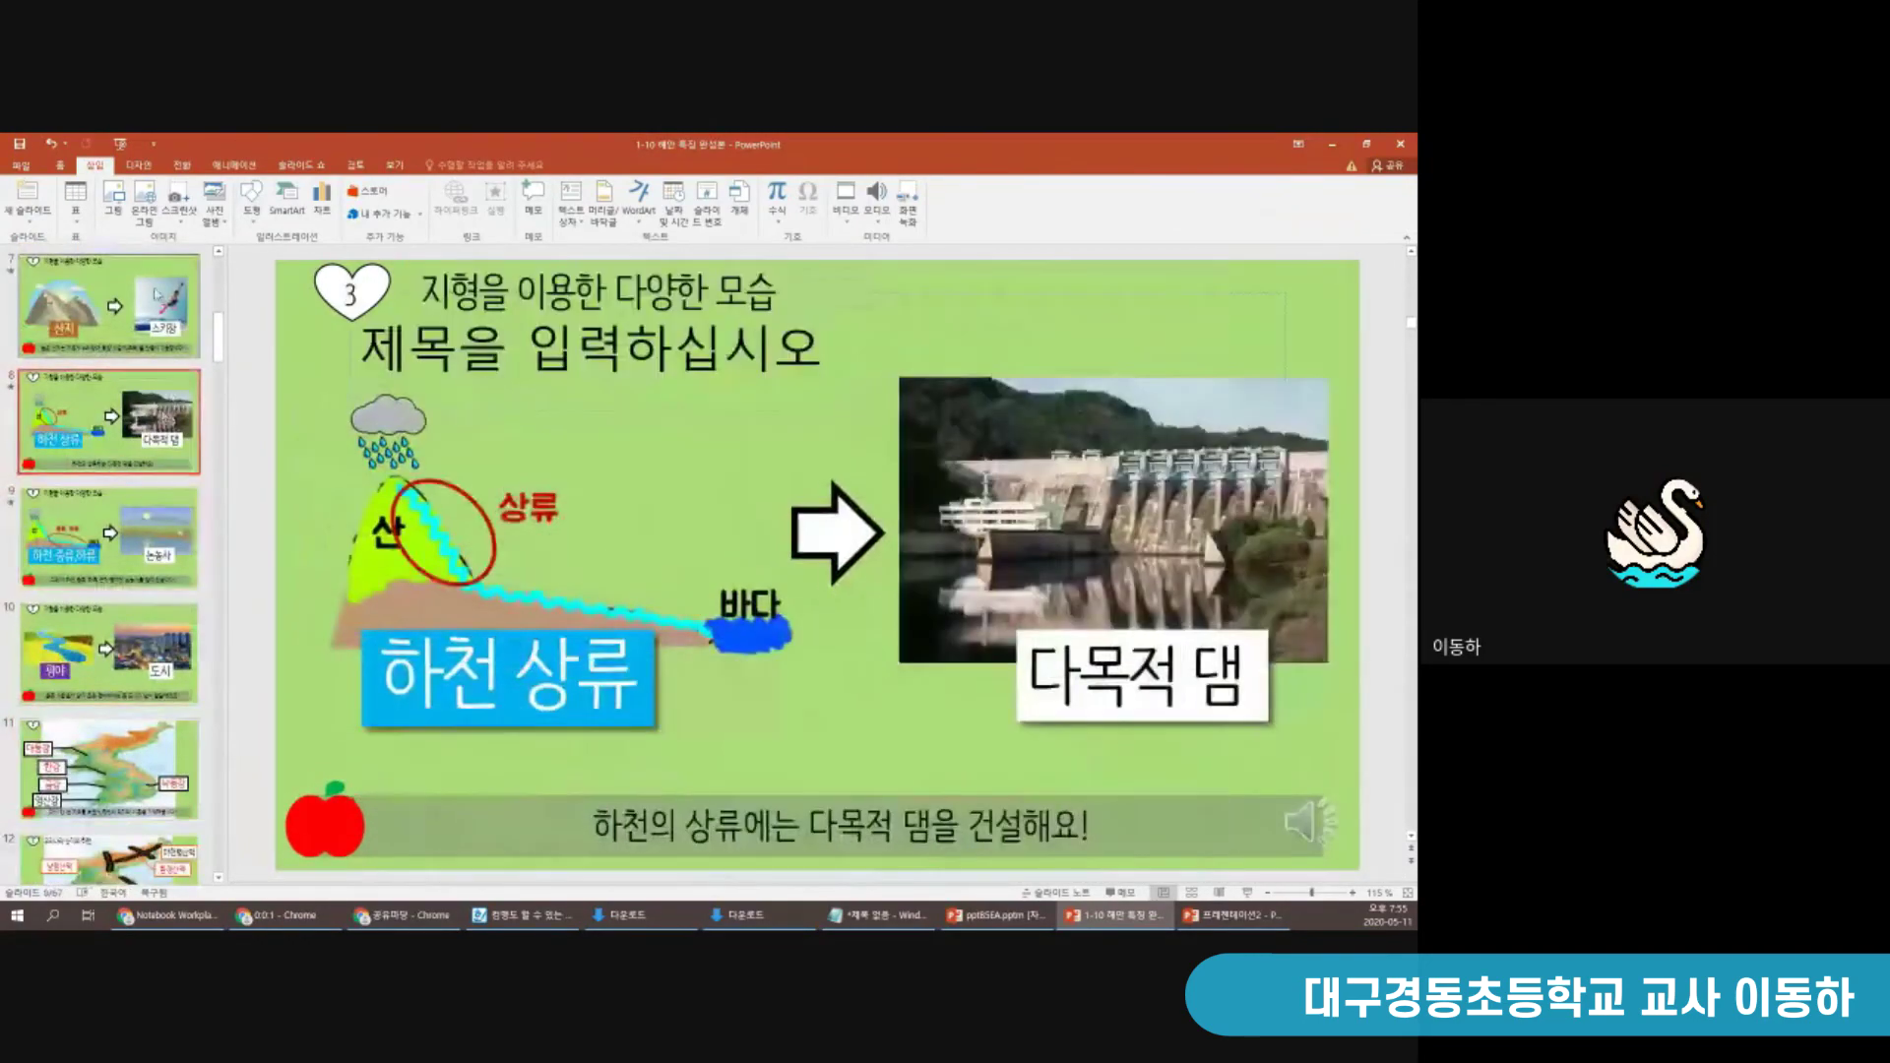
key("Home")
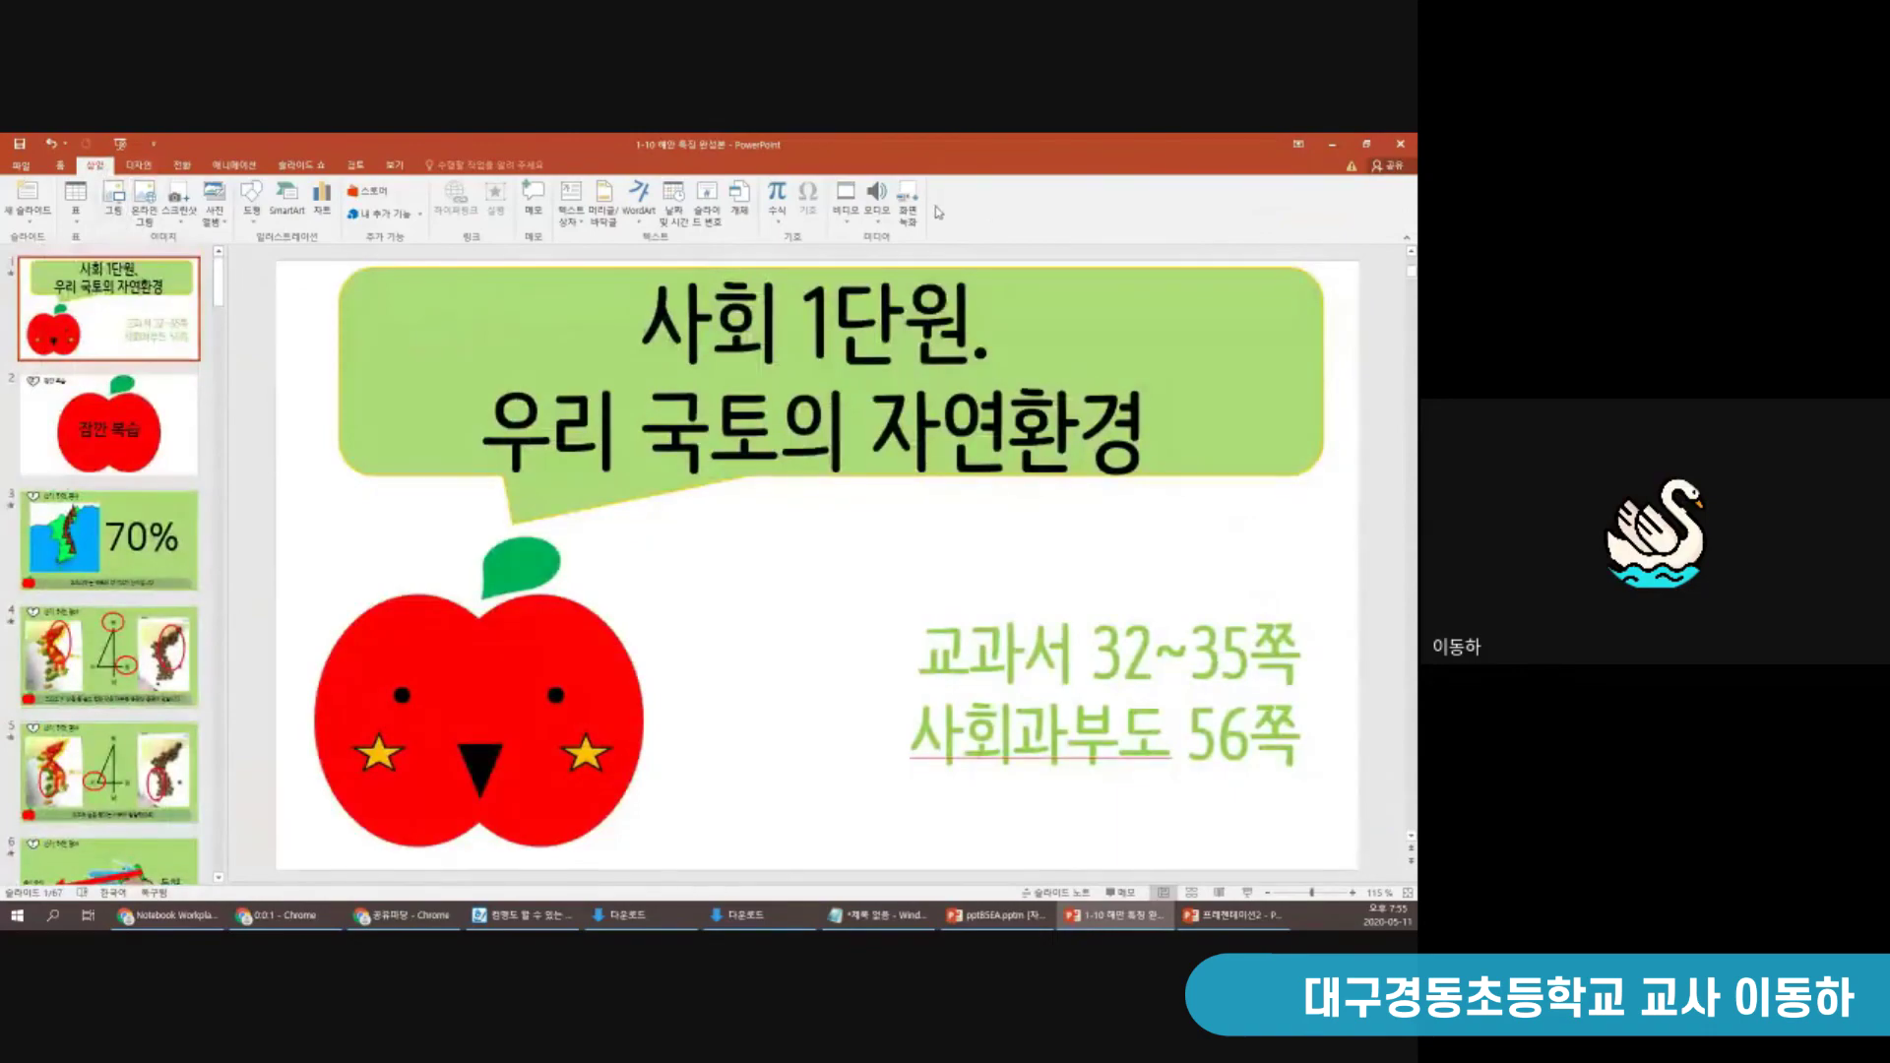